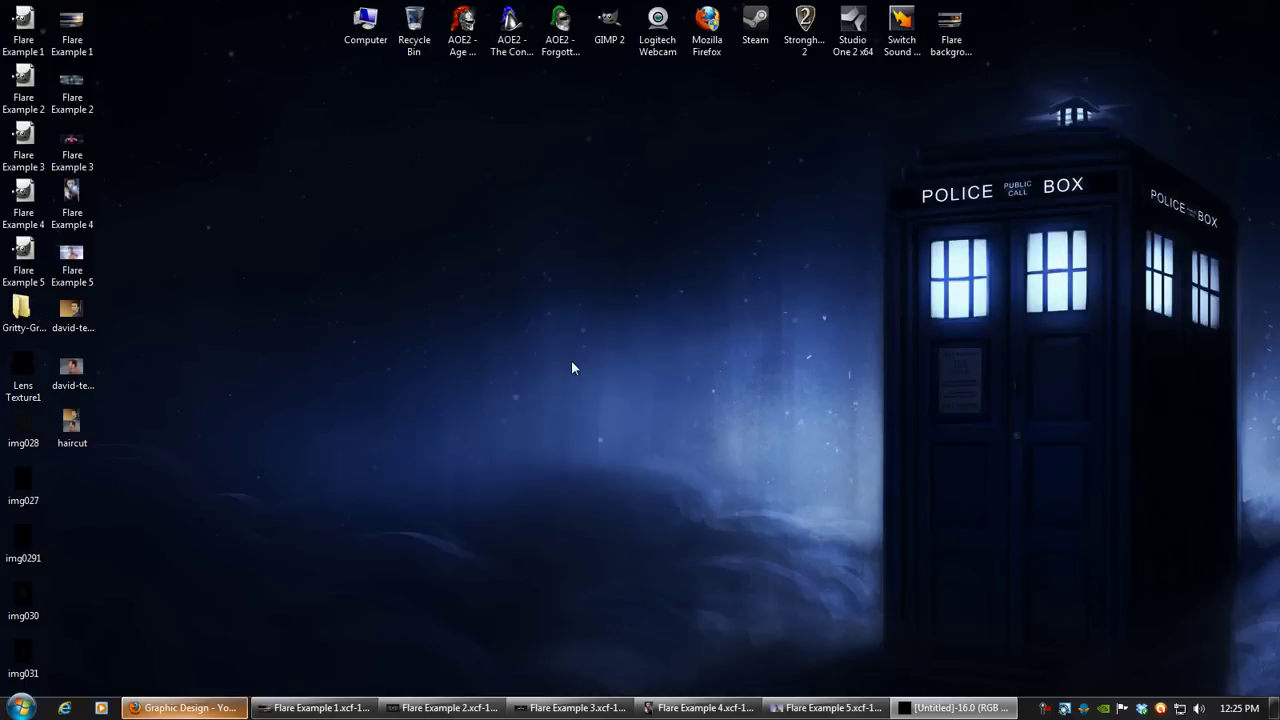
Open the Fire Text image from Pictures > Tutorials > Gimp > Flaming Text
click(20, 707)
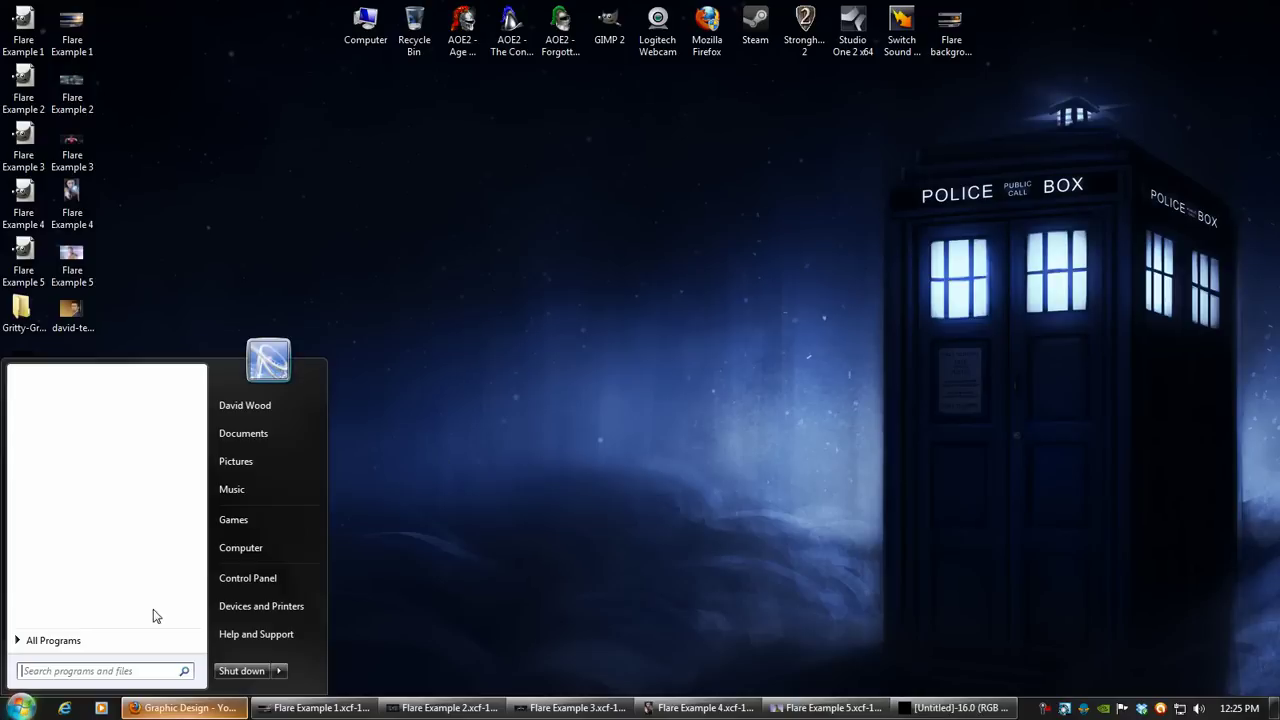
click(255, 457)
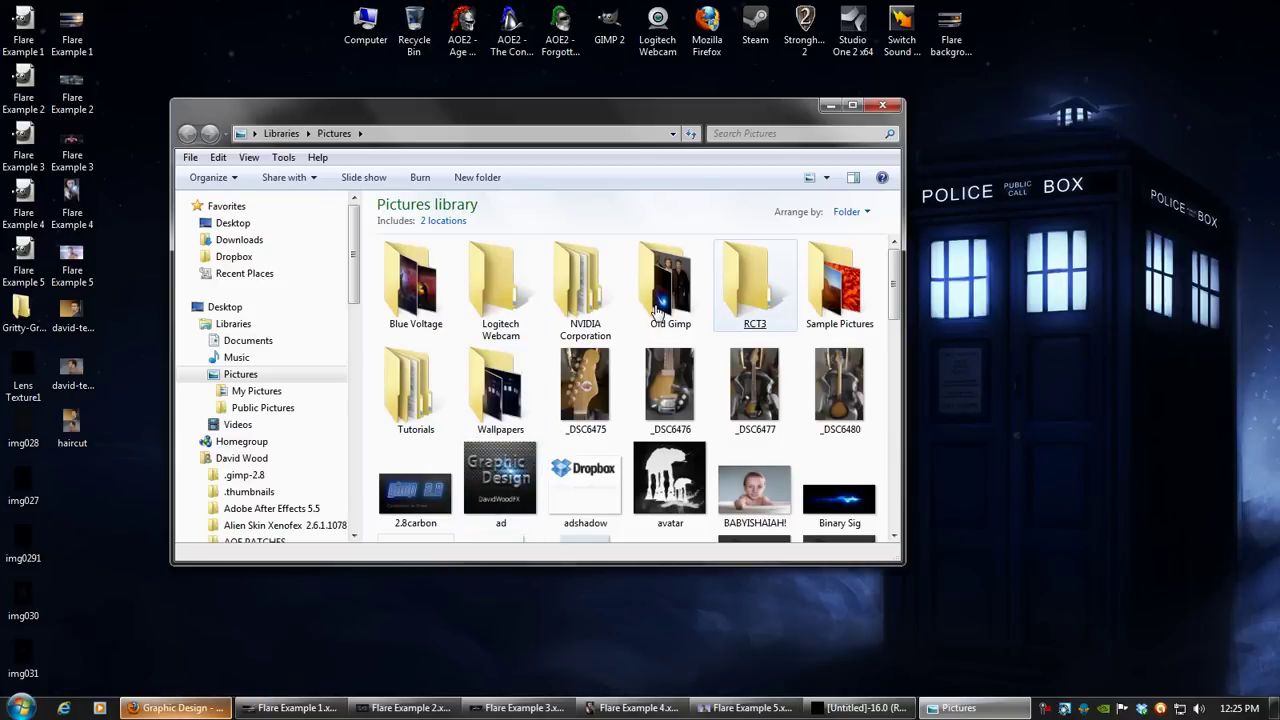
double_click(416, 396)
double_click(422, 284)
double_click(495, 298)
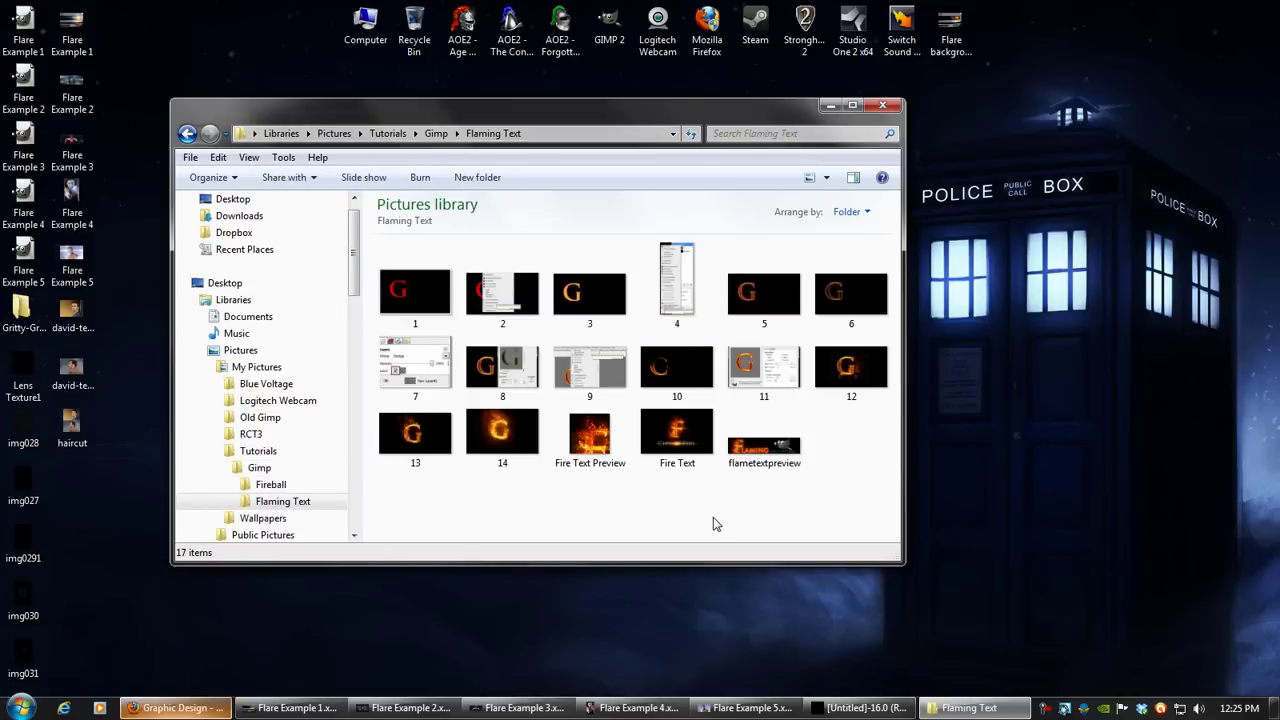
double_click(678, 447)
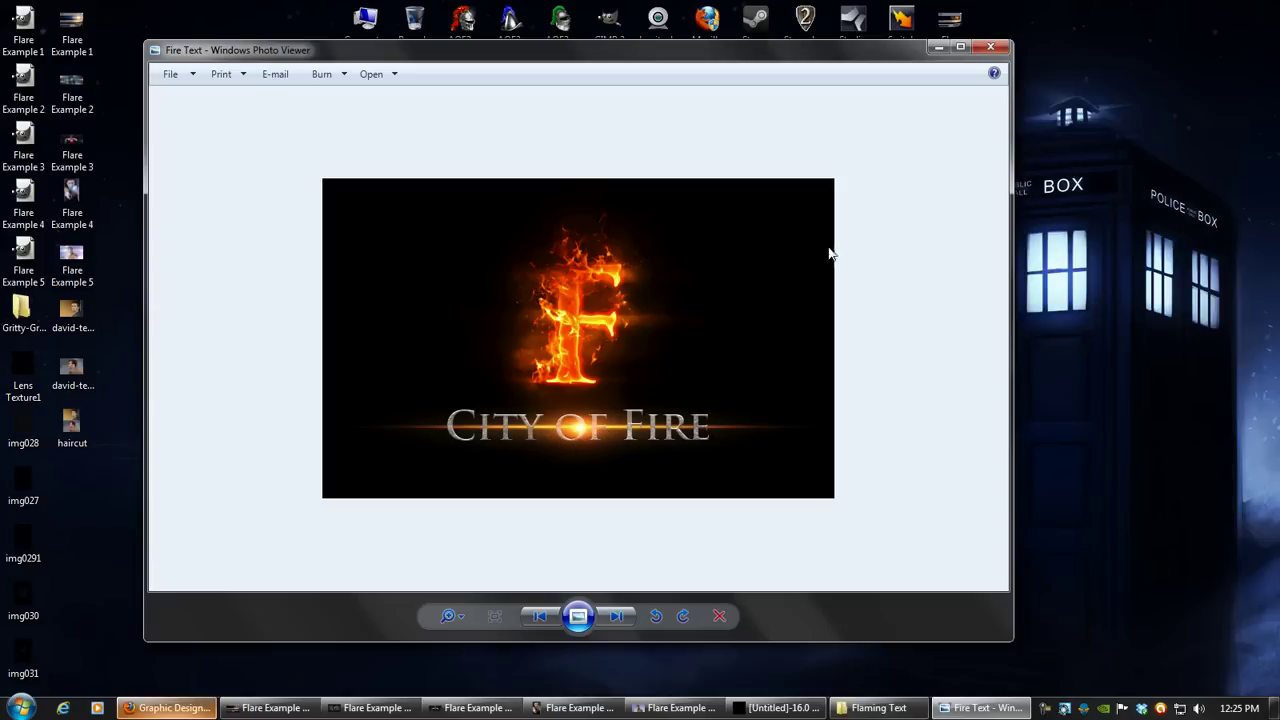
Close the image viewer and the Flaming Text folder, then return to the Graphic Design YouTube page
click(990, 47)
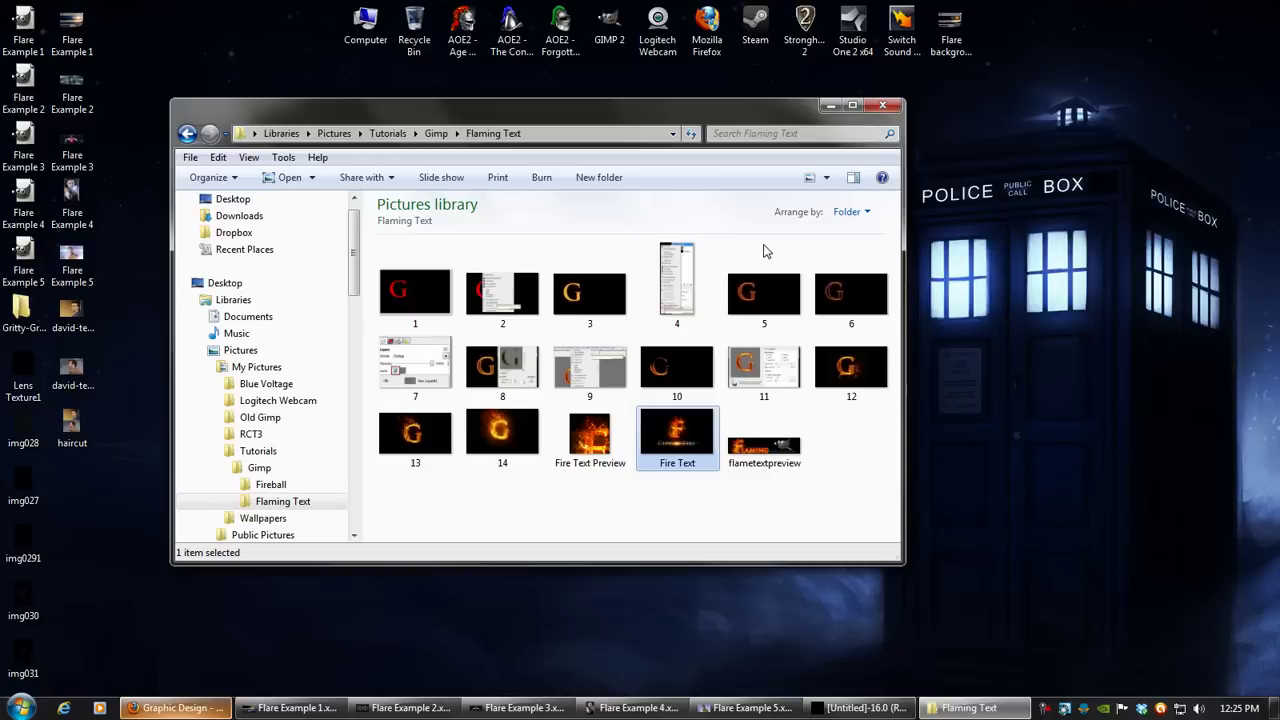
click(882, 105)
click(190, 708)
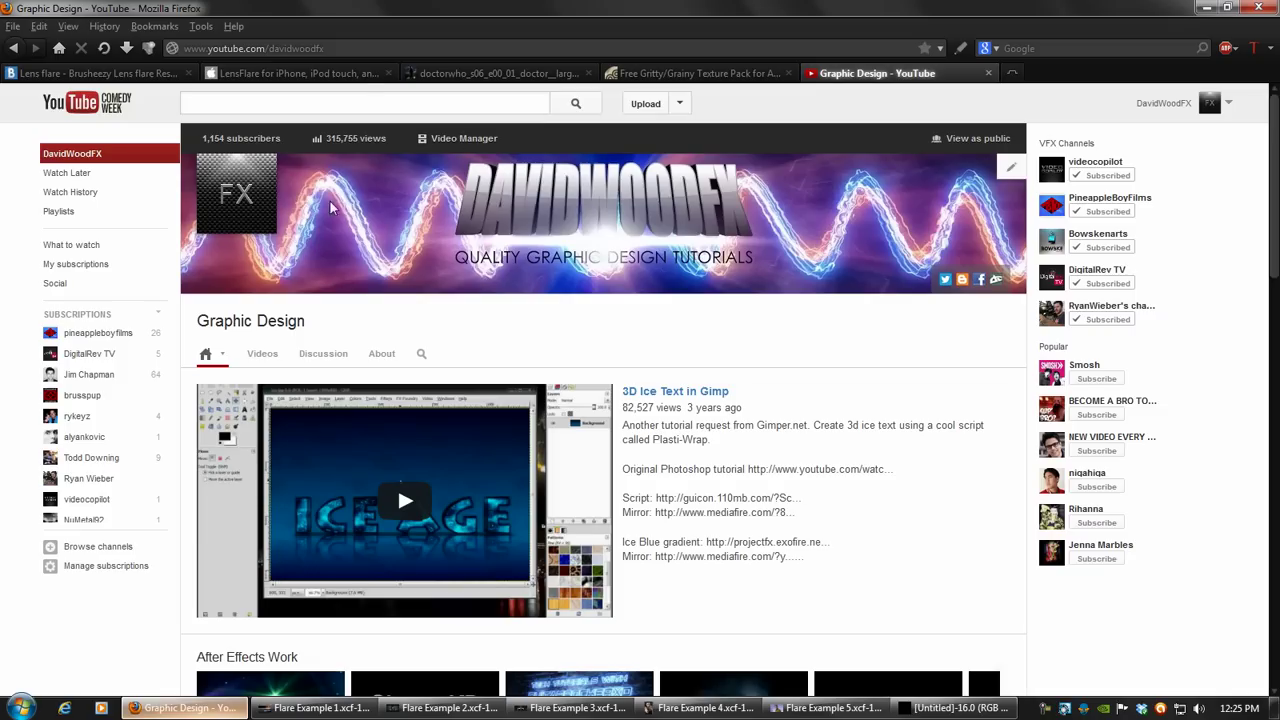
Scroll through the Brusheezy lens flare brushes page
click(99, 76)
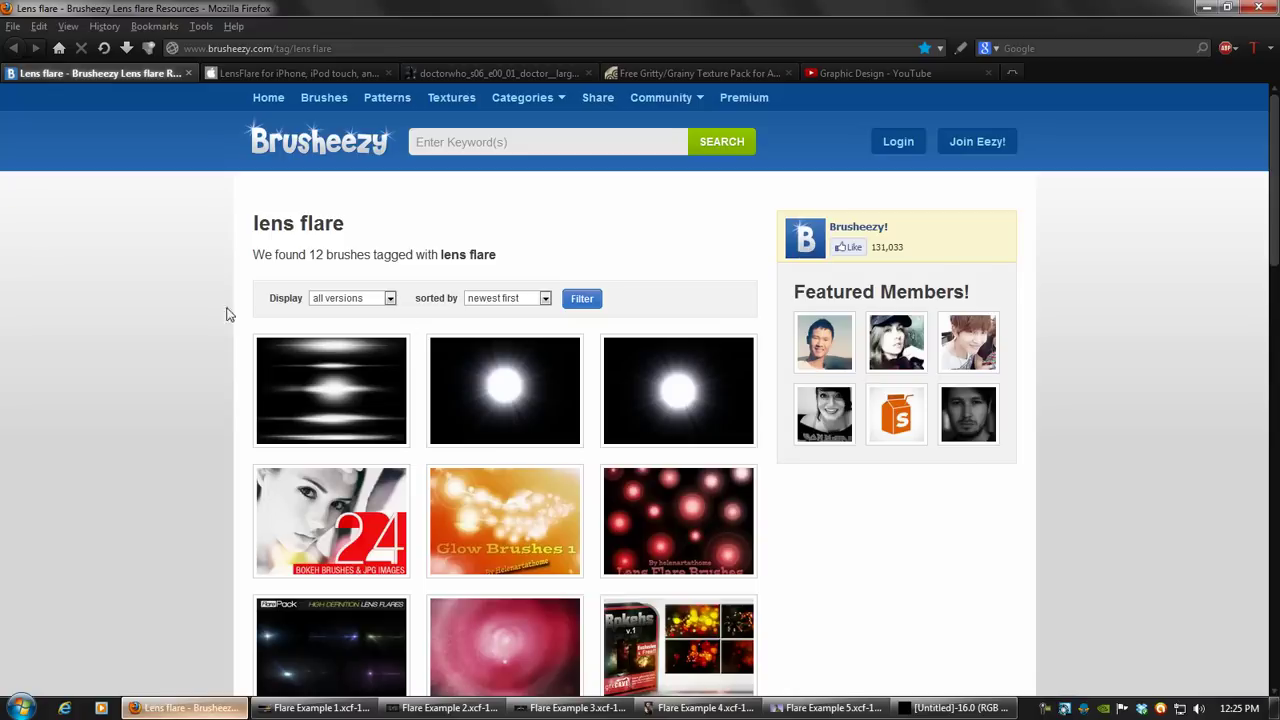
scroll(143, 386, down, 3)
scroll(206, 271, down, 4)
scroll(106, 341, up, 5)
Scroll through the LensFlare iPhone app page
click(280, 73)
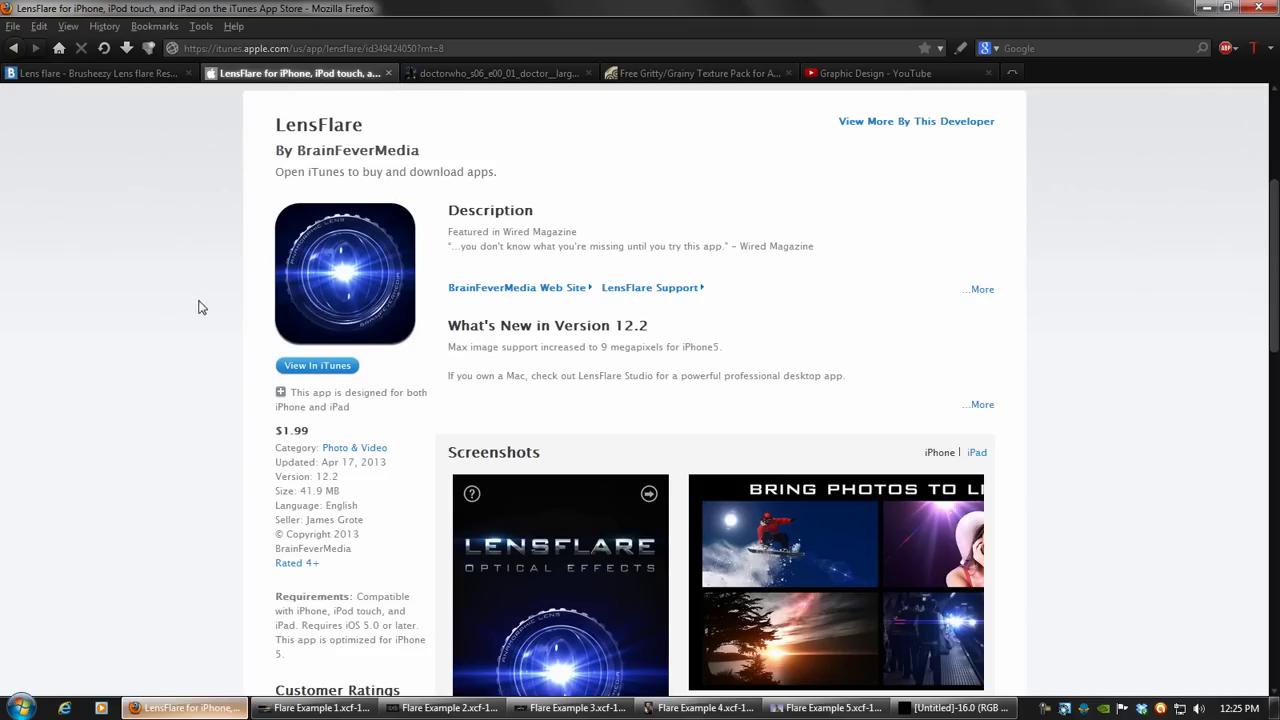
scroll(222, 250, down, 5)
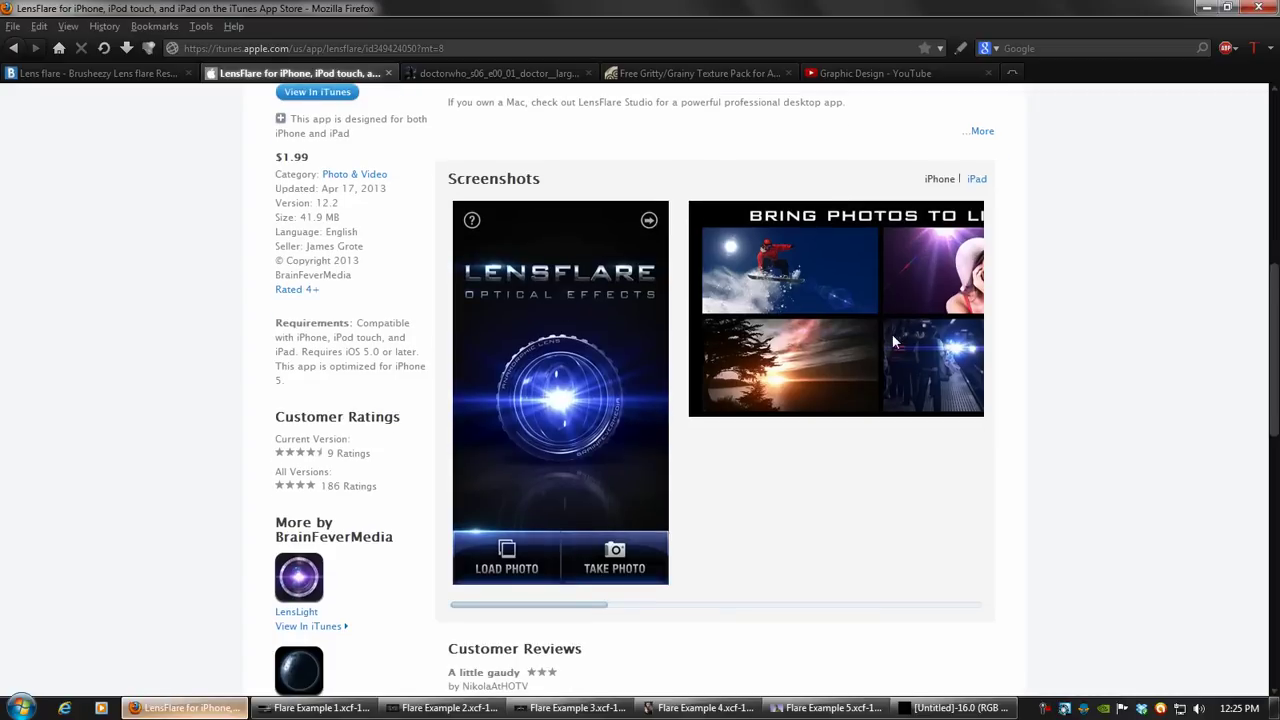
scroll(89, 263, down, 6)
scroll(86, 269, up, 15)
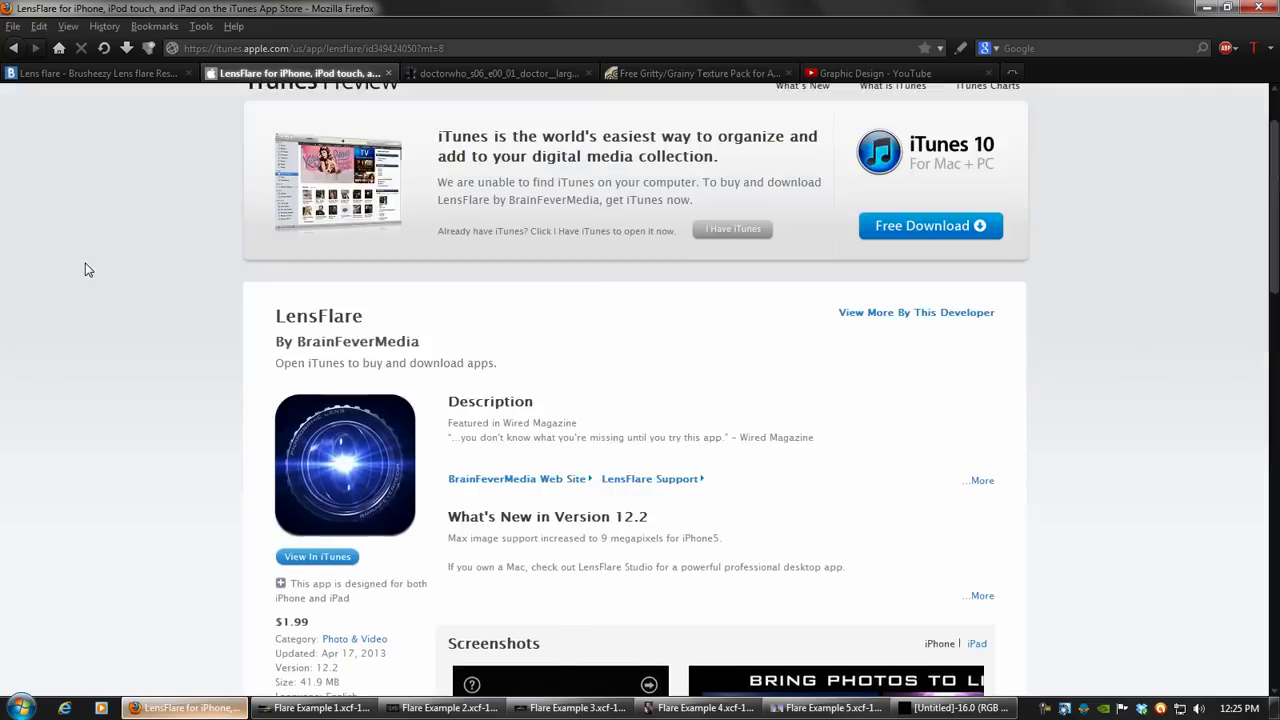
scroll(89, 268, down, 8)
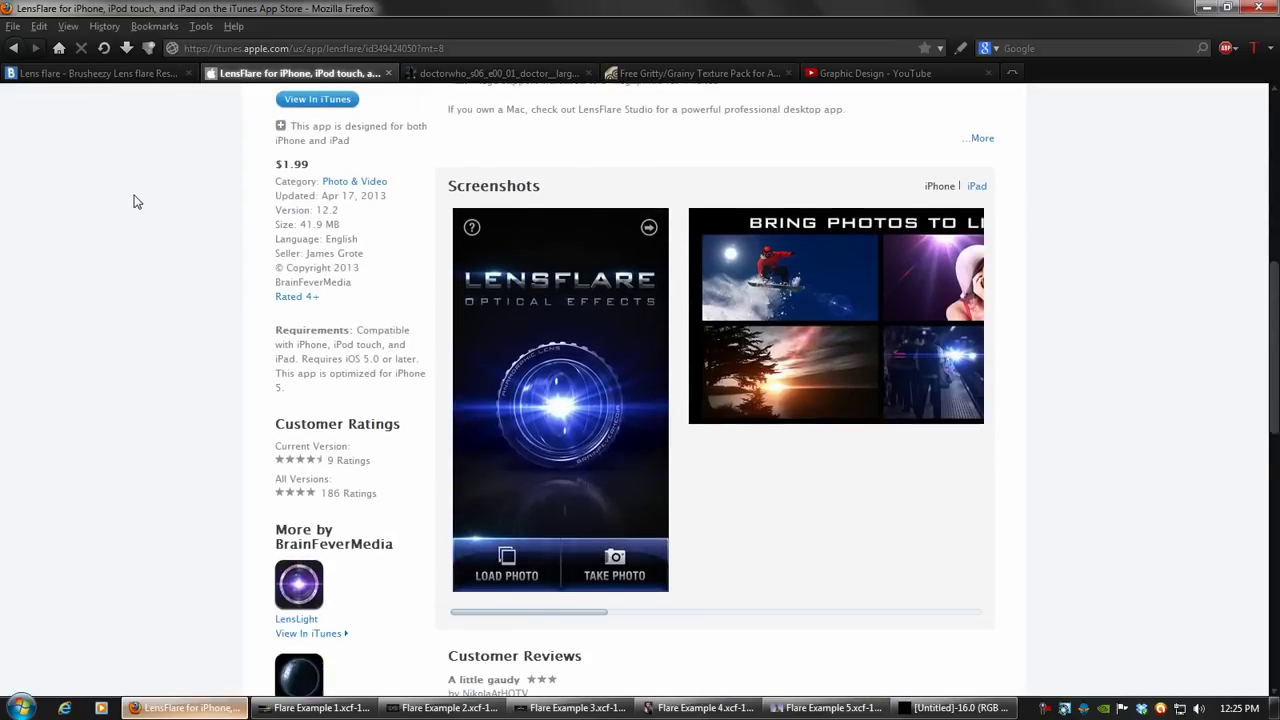
scroll(137, 202, down, 2)
scroll(91, 257, up, 5)
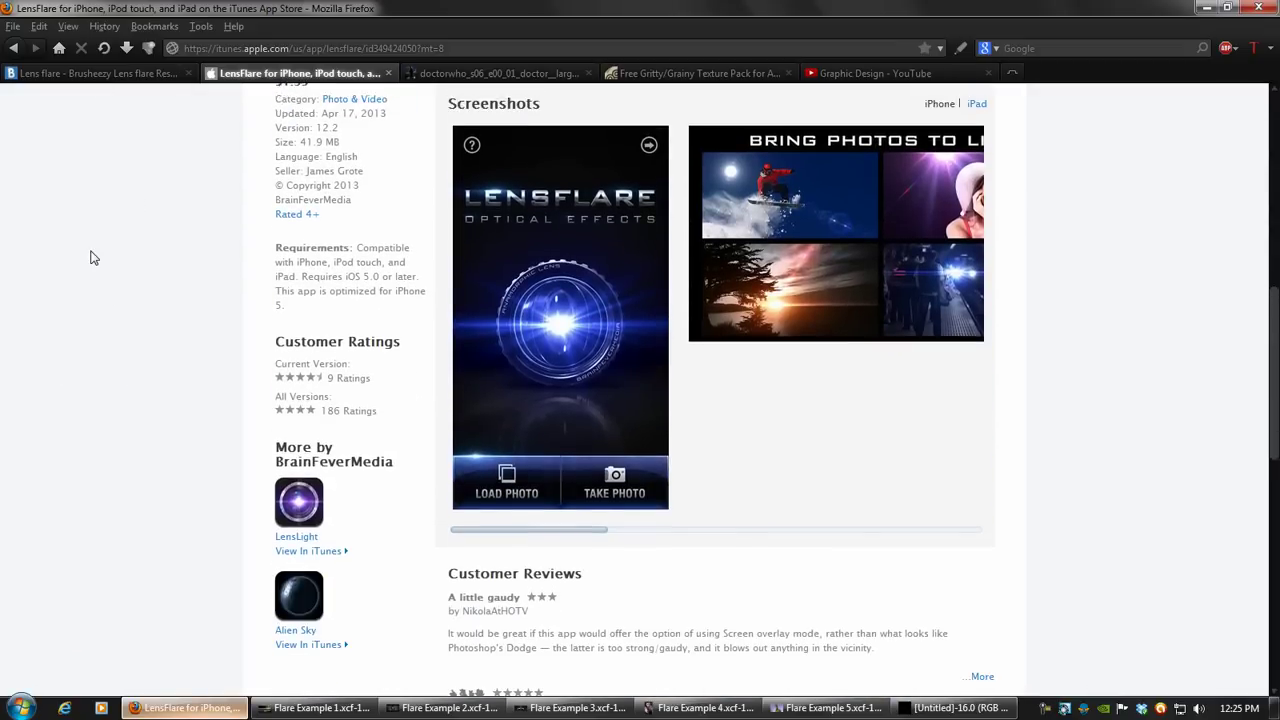
scroll(643, 417, down, 2)
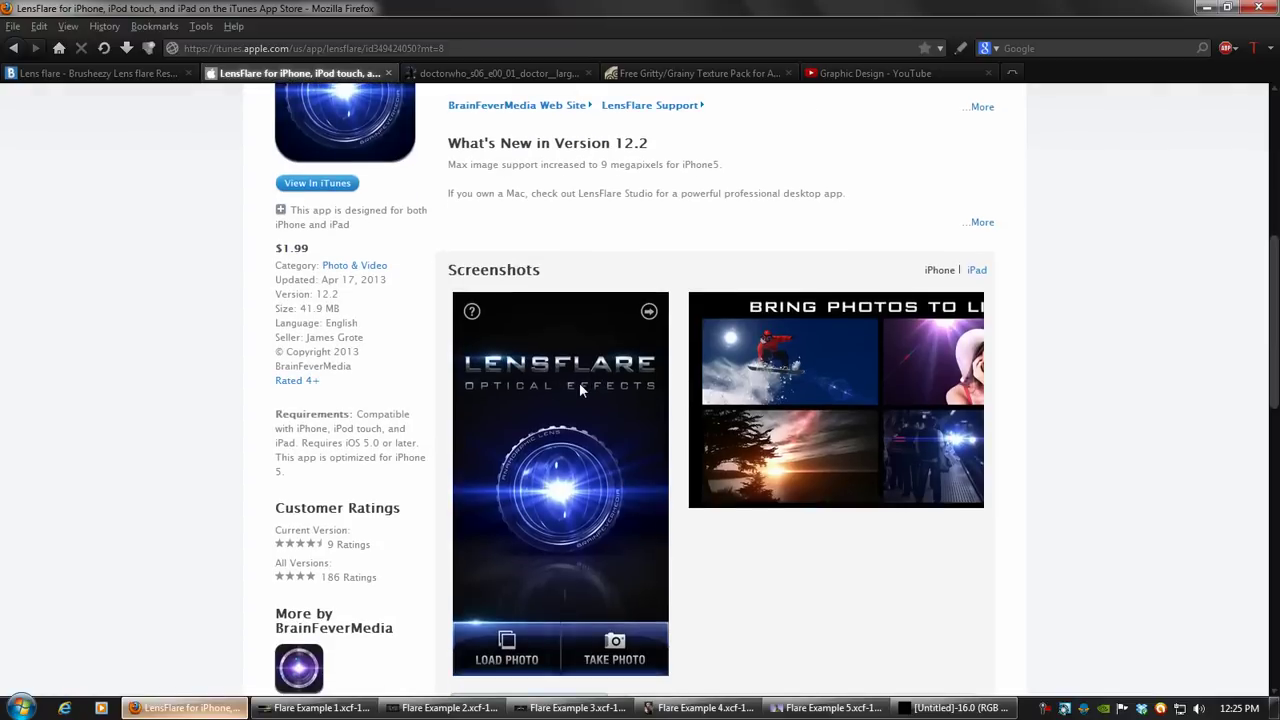
scroll(562, 512, up, 9)
Revisit both lens flare tabs, then minimise Firefox and bring back the black GIMP image
click(119, 82)
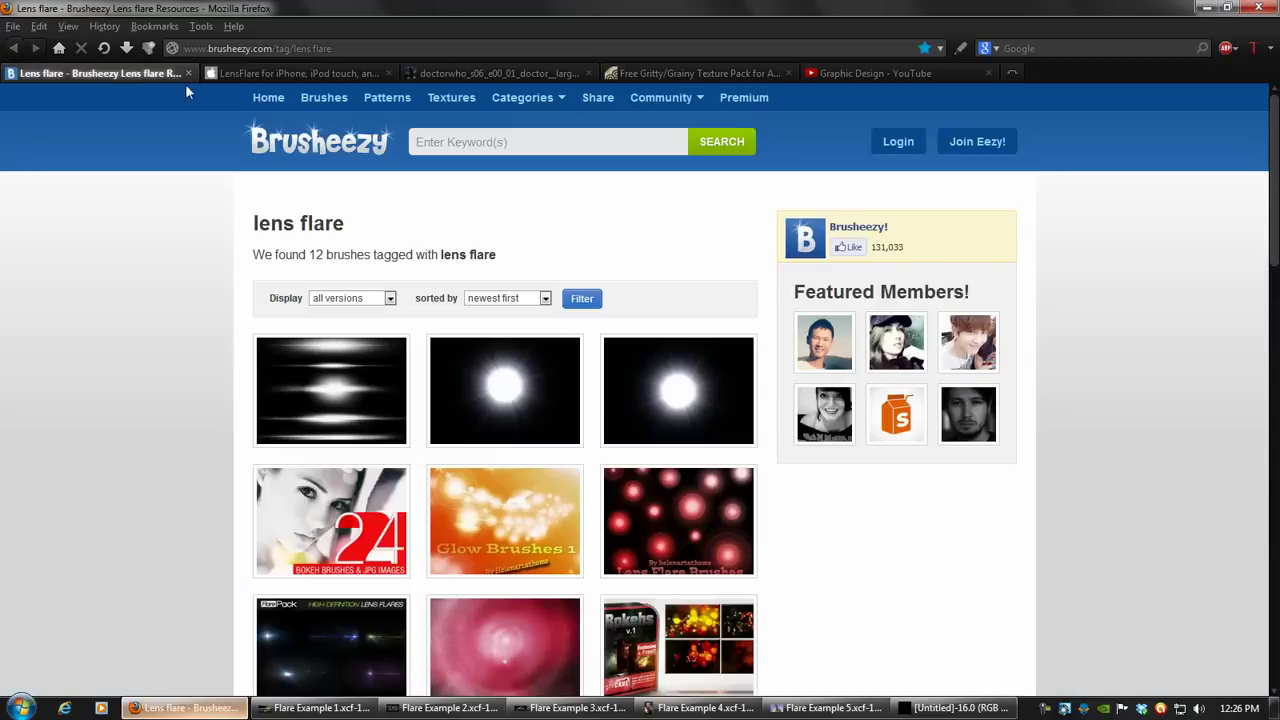
click(308, 74)
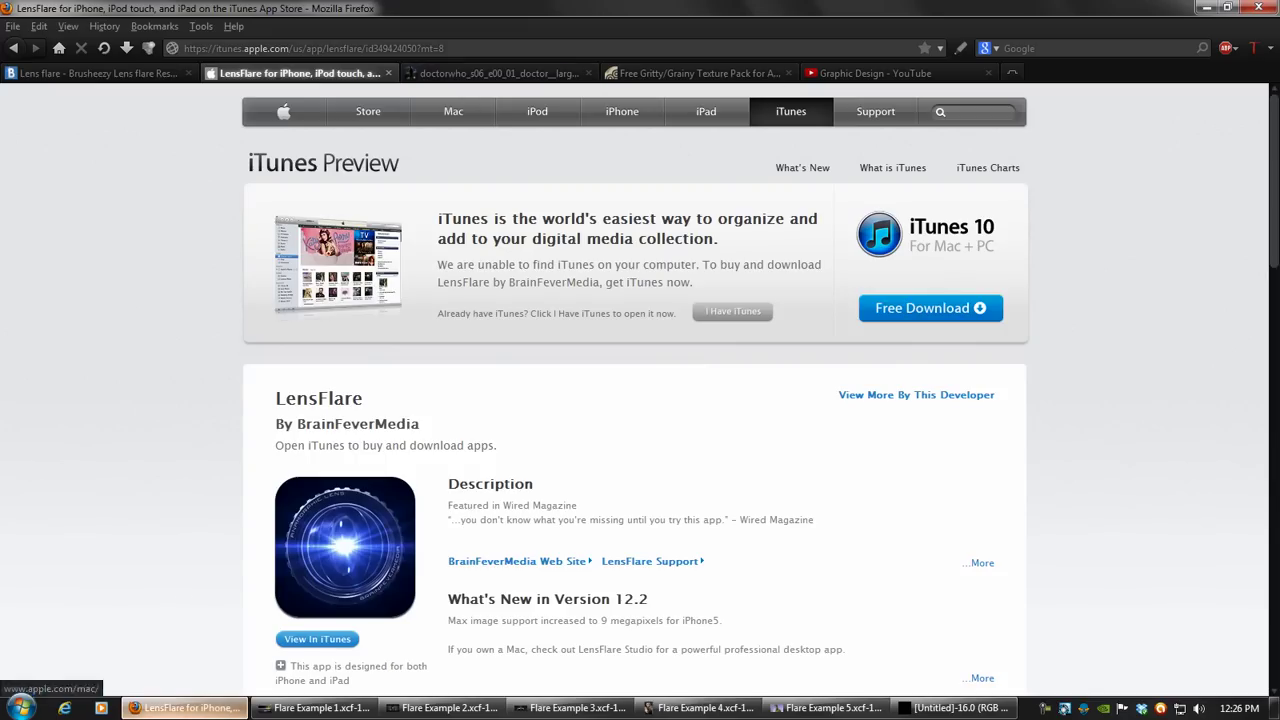
click(190, 708)
click(957, 708)
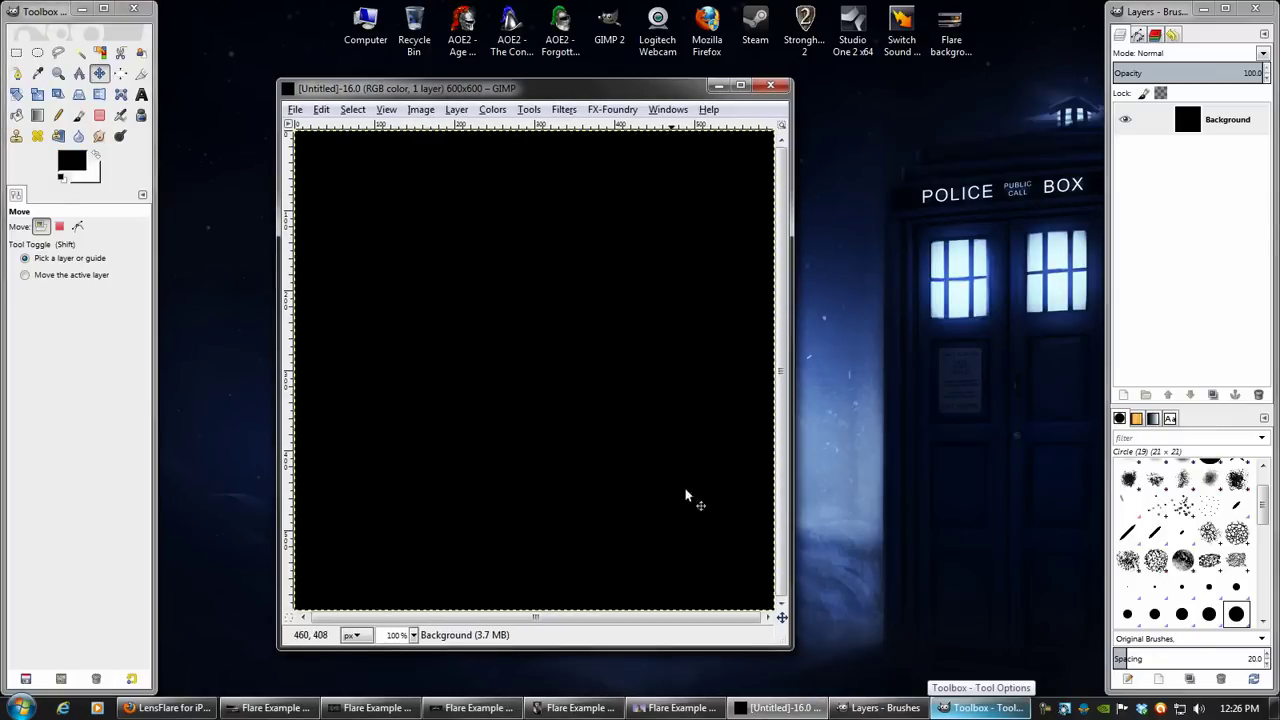
Open the Lens Flare filter and drag its centre to around 231, 222 in the preview
click(565, 110)
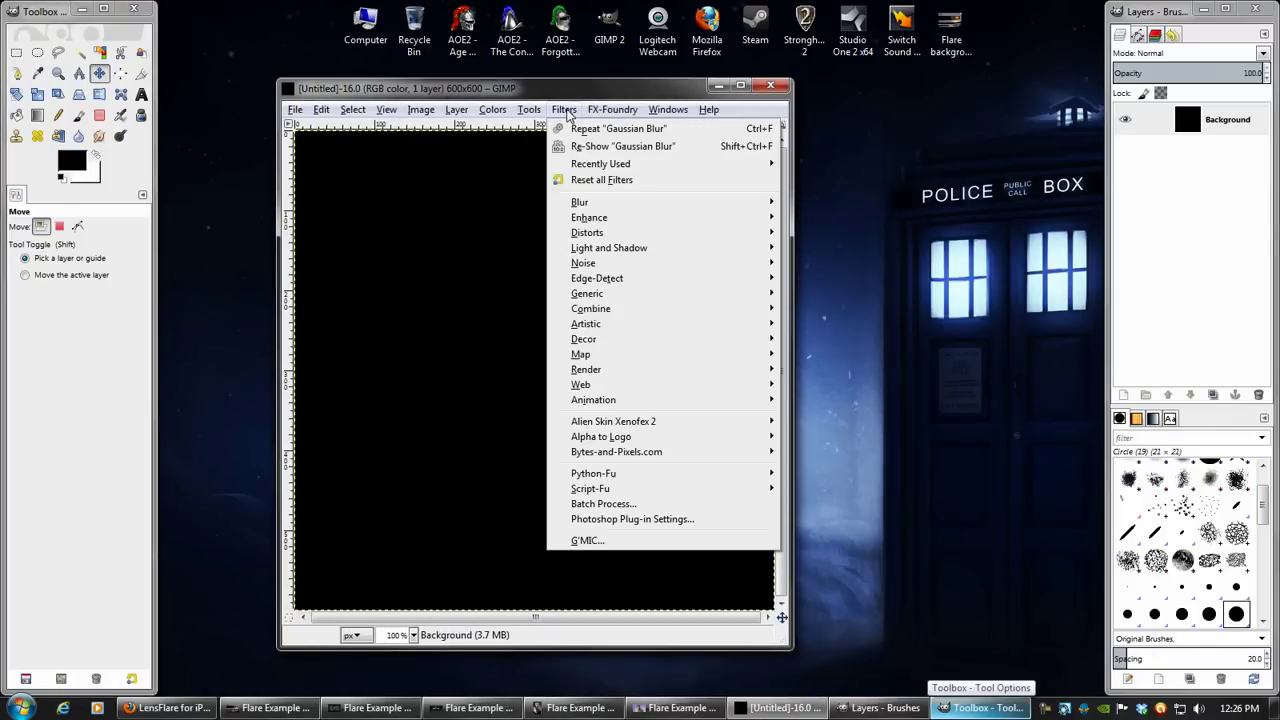
mouse_move(743, 252)
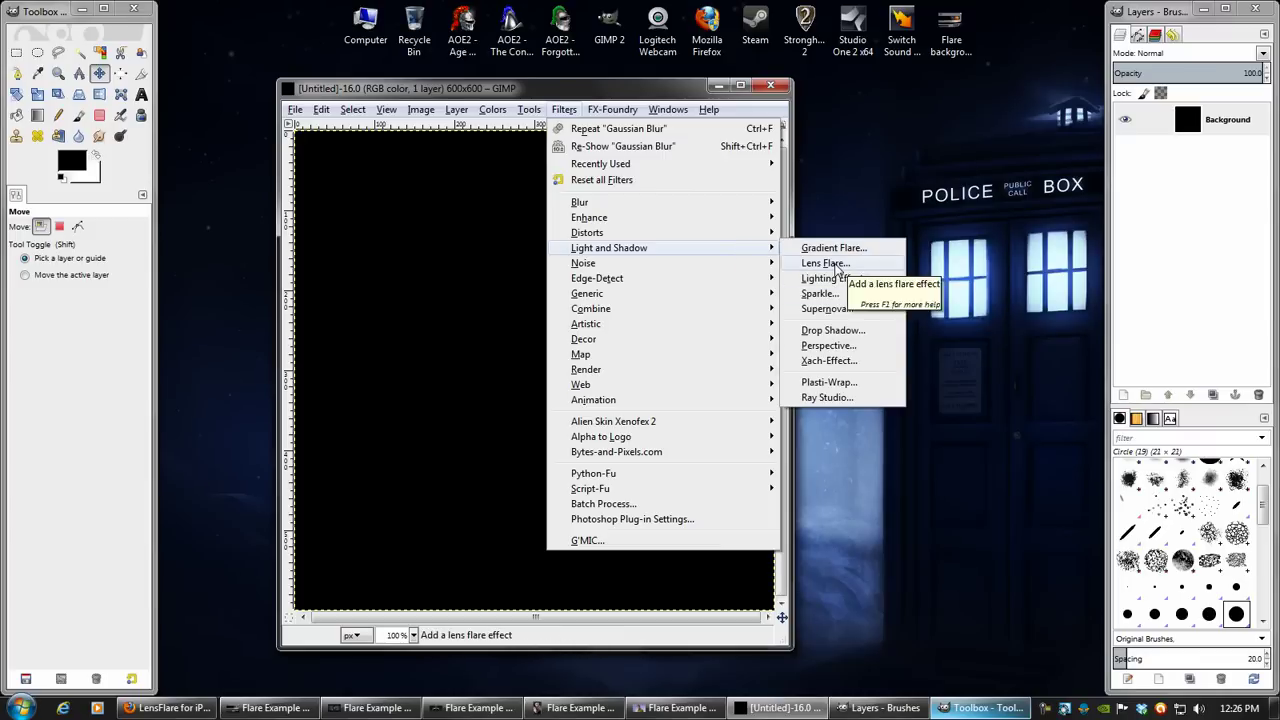
click(836, 264)
drag(595, 215, 555, 231)
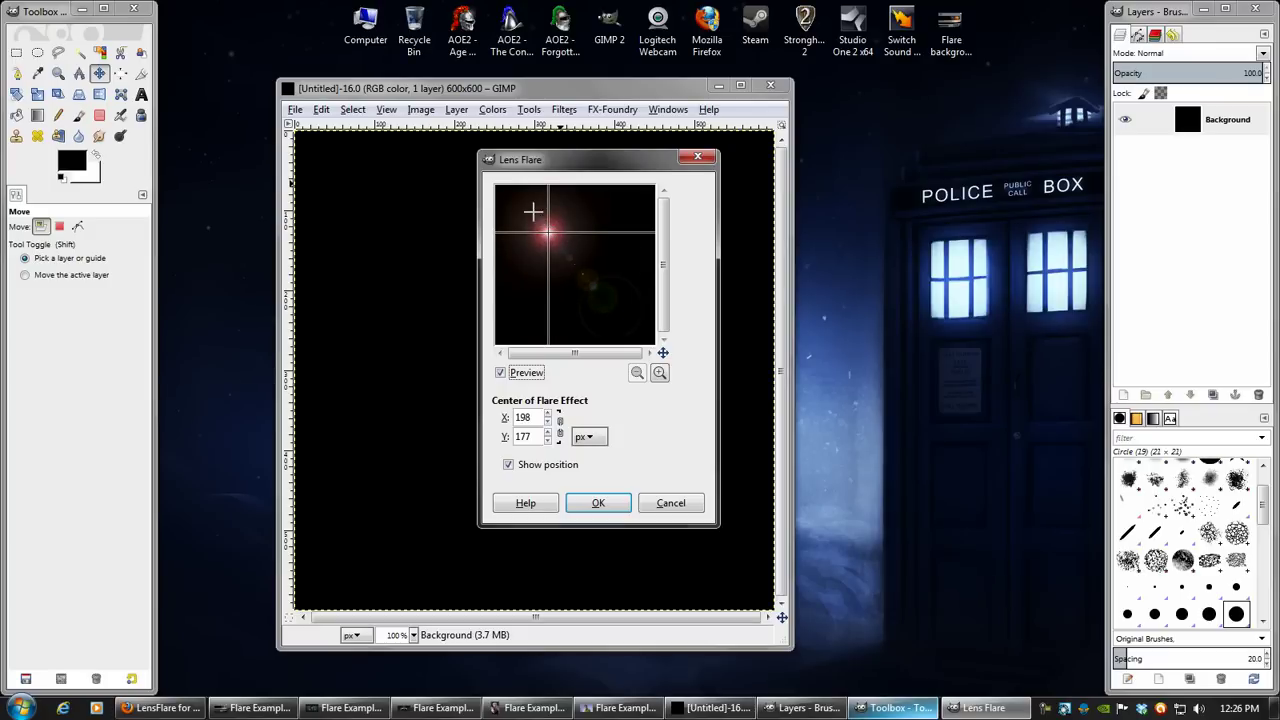
drag(570, 271, 557, 243)
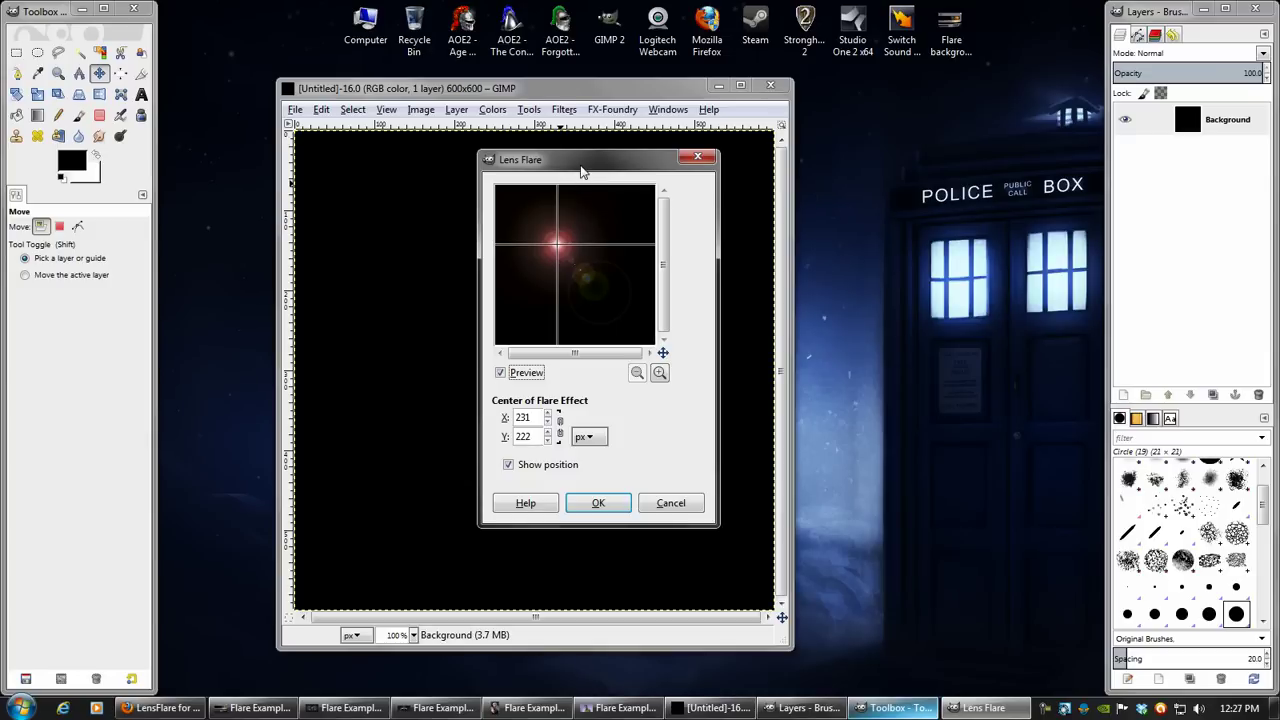
Try many flare centre positions around the preview, settling on X 231, Y 207
click(539, 225)
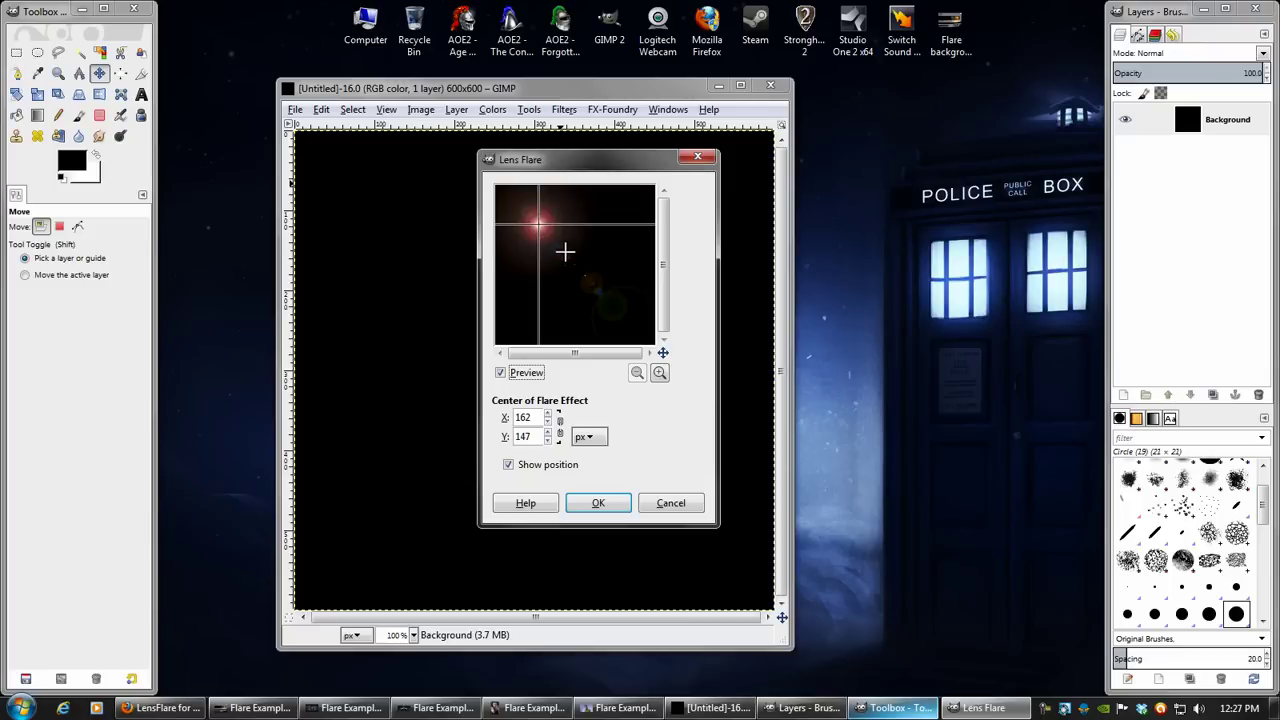
click(520, 282)
click(600, 313)
click(633, 235)
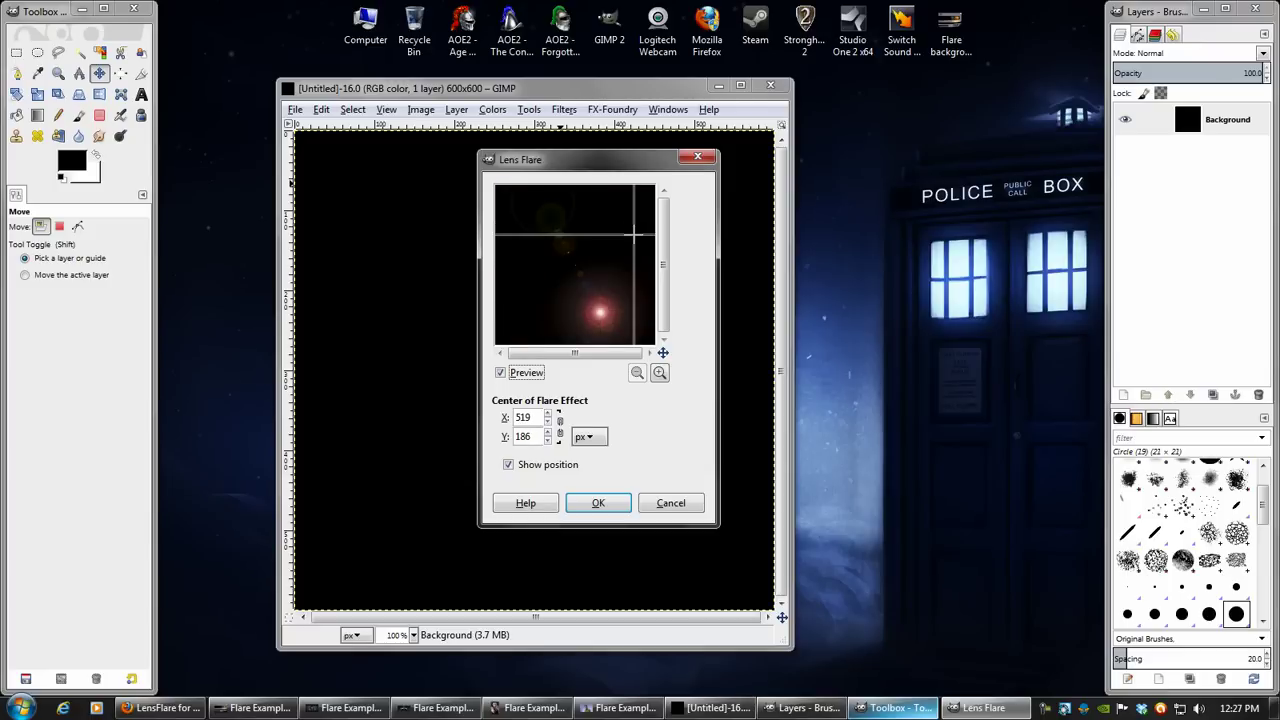
click(590, 222)
click(527, 223)
click(522, 250)
click(514, 274)
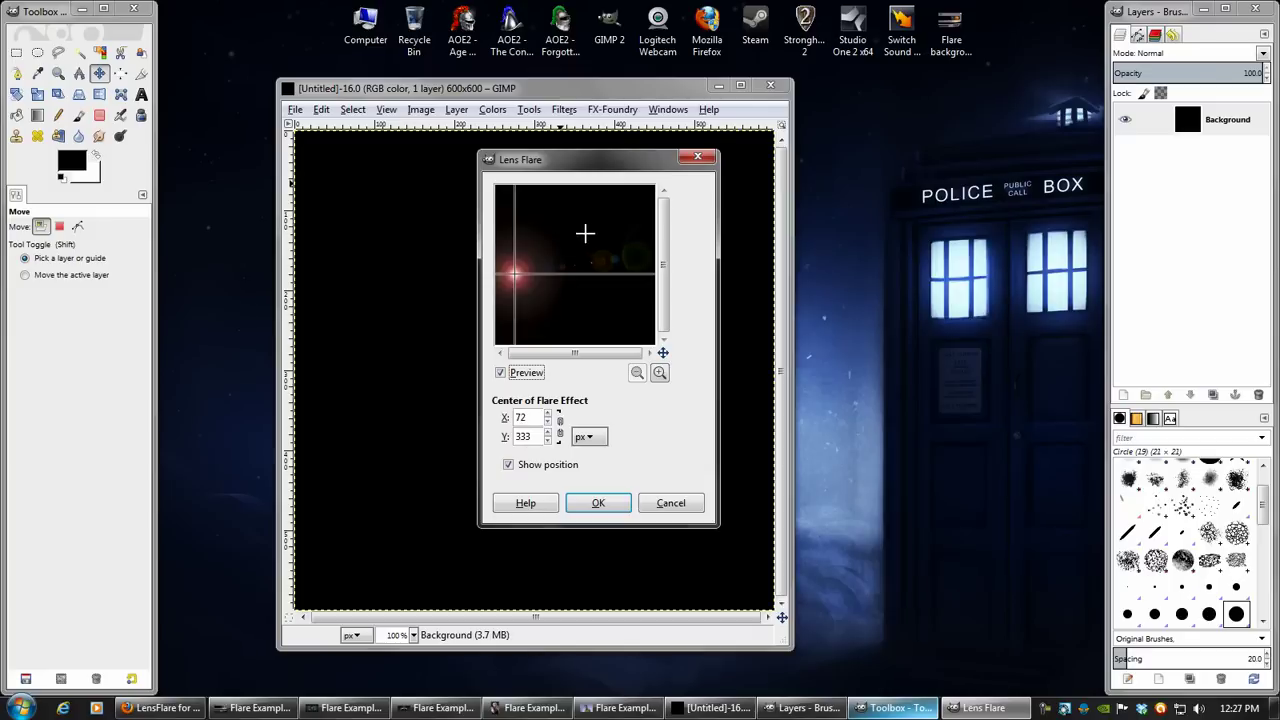
click(583, 230)
click(557, 258)
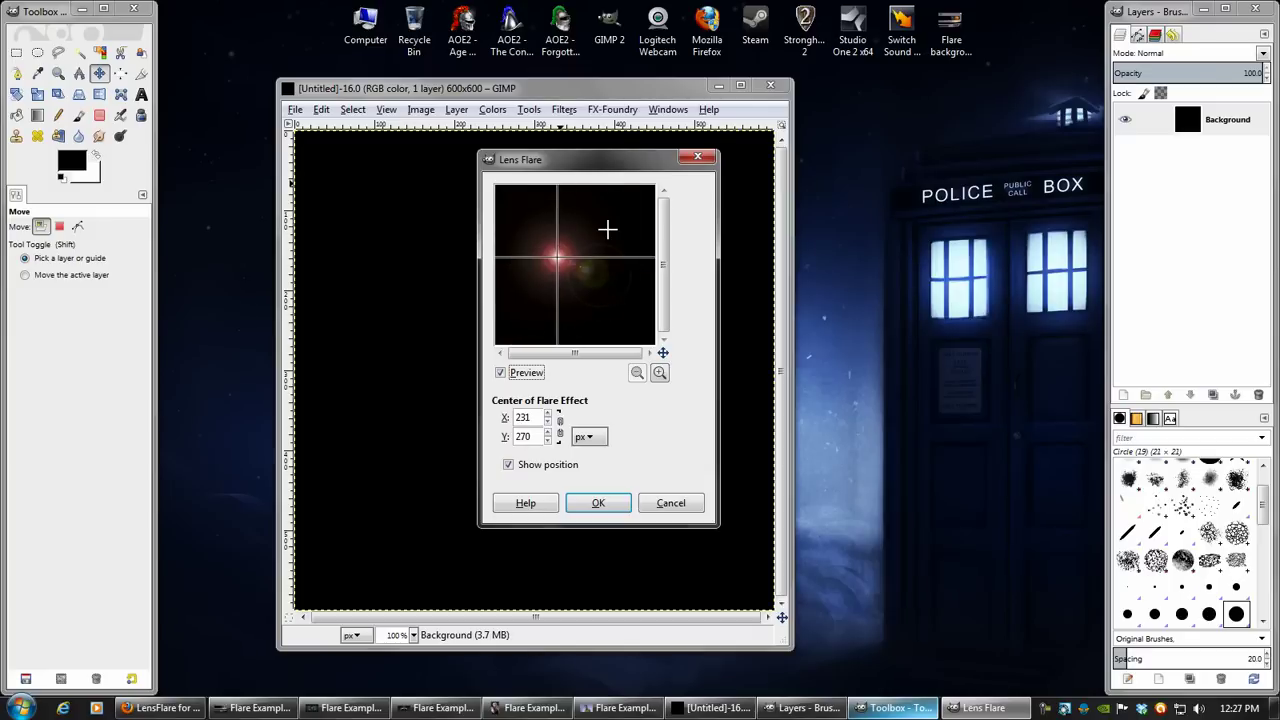
click(607, 230)
click(620, 273)
click(602, 280)
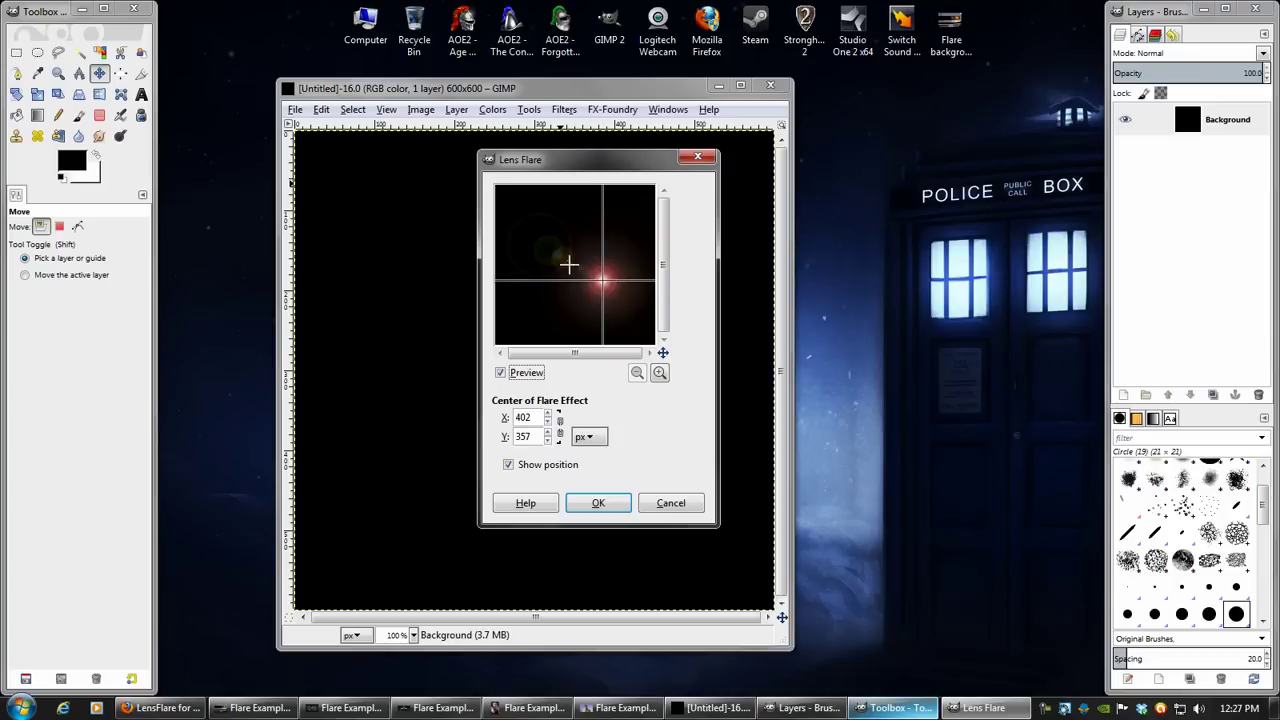
click(569, 264)
click(557, 240)
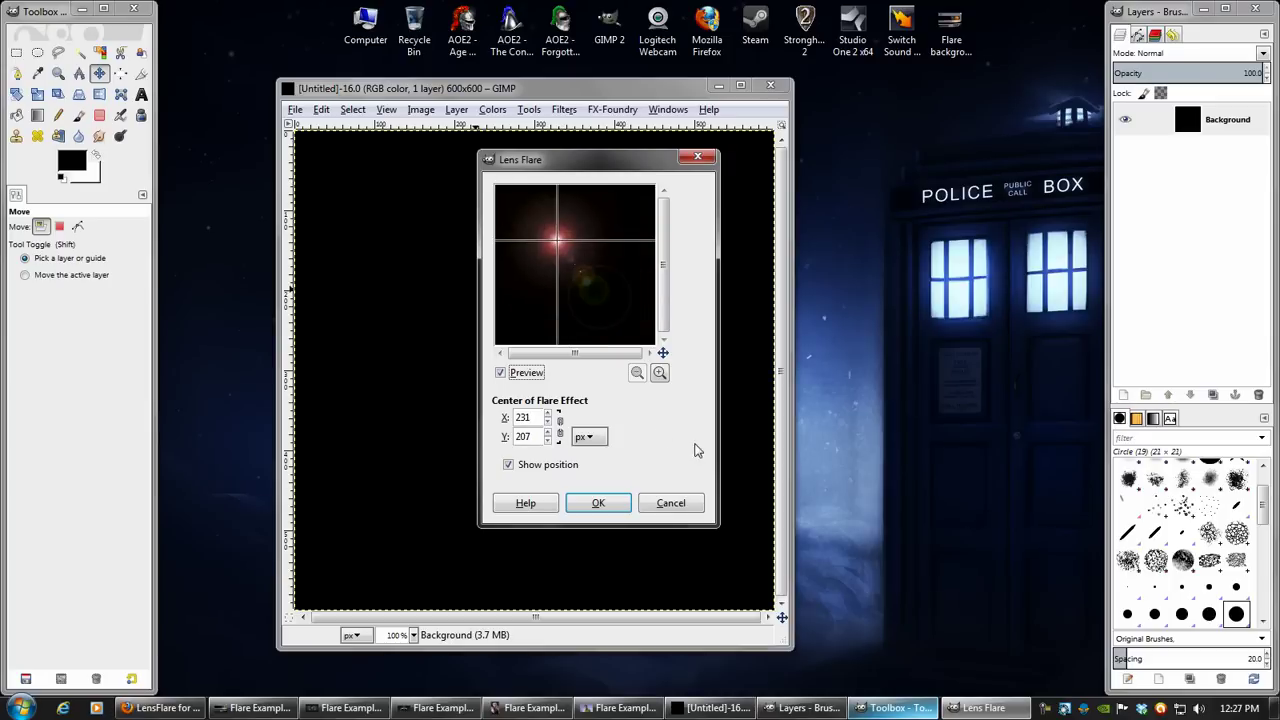
View the Doctor Who green glow example in Firefox, then go back to GIMP's Lens Flare dialog
click(160, 708)
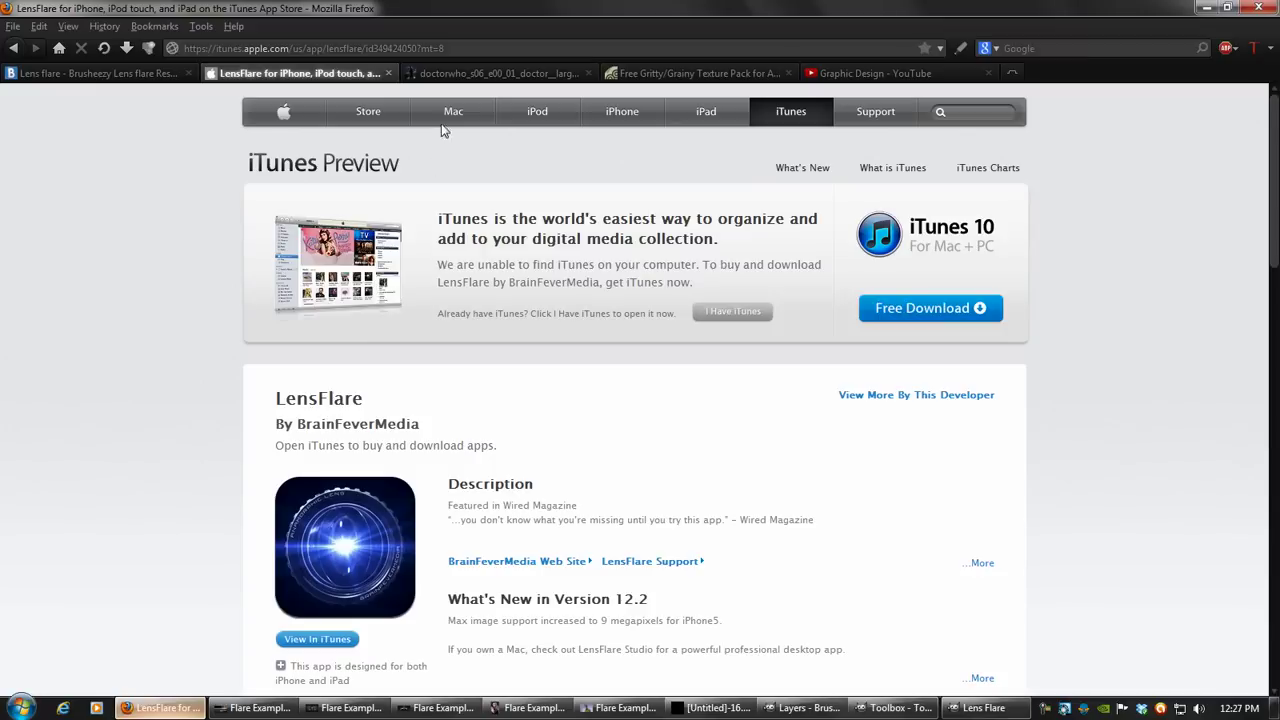
click(502, 74)
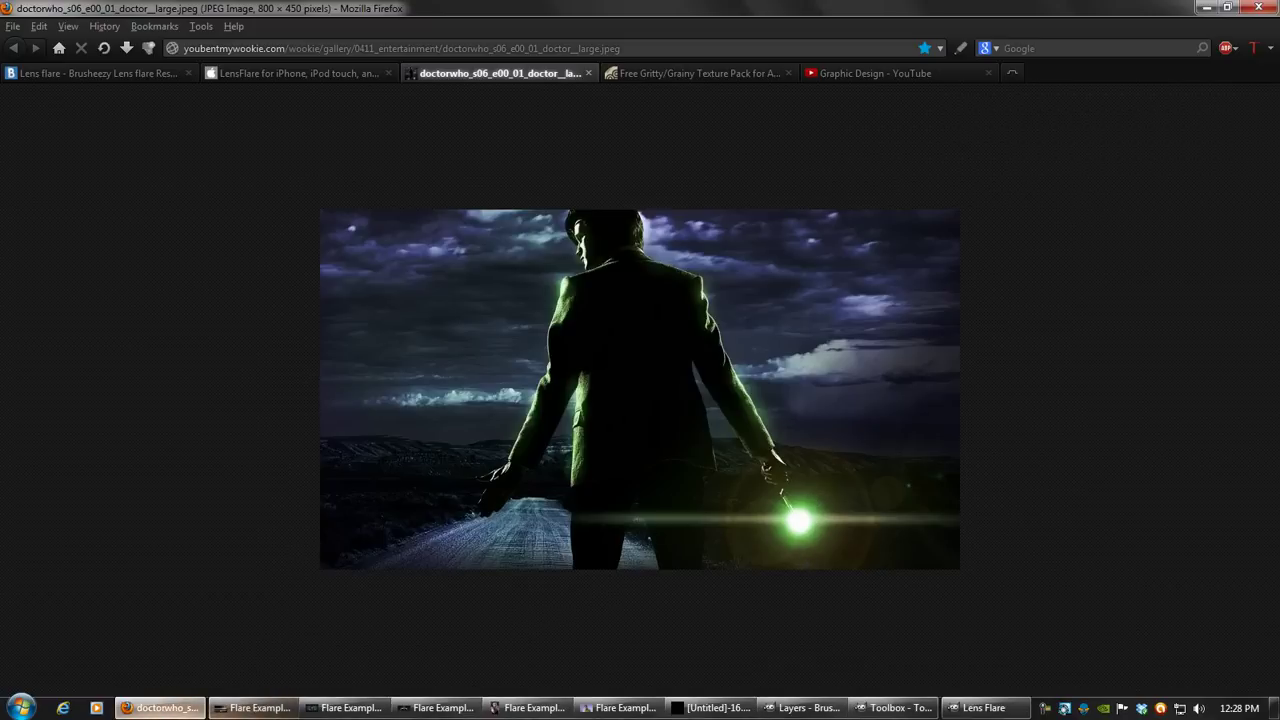
click(160, 707)
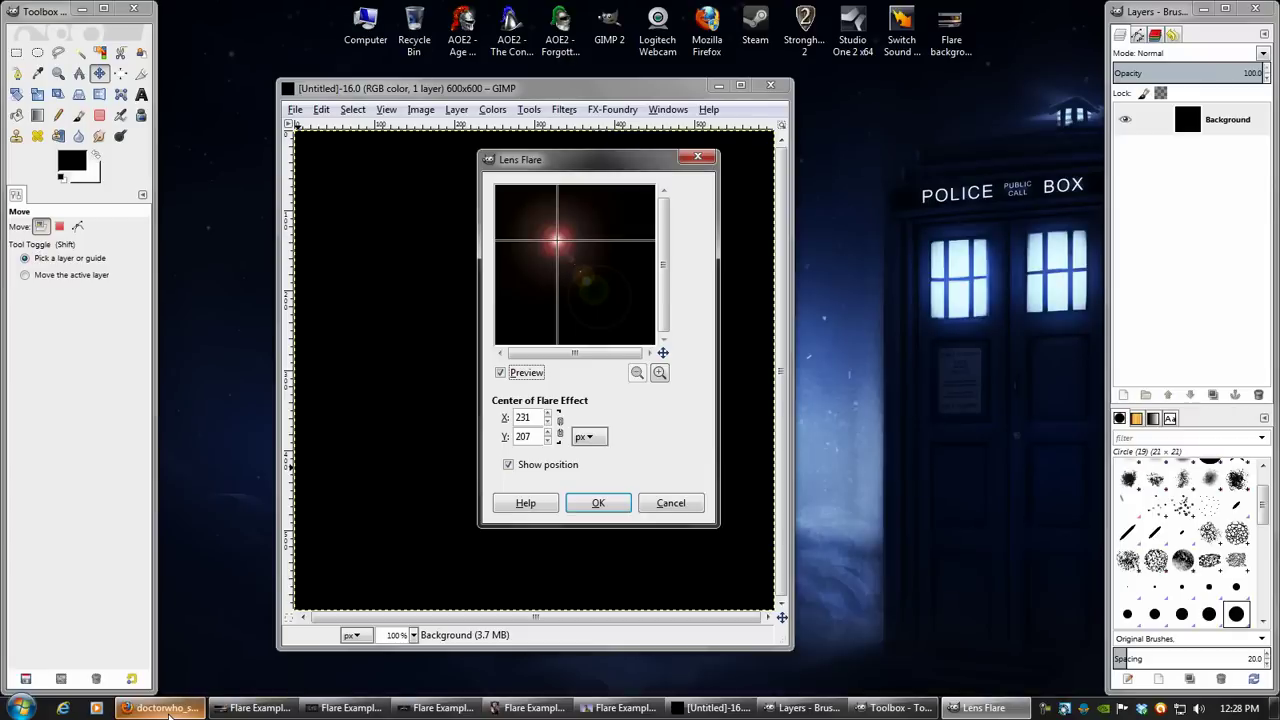
Cancel the lens flare and reveal the finished flare layer on Flare Example 1's car headlight
click(670, 503)
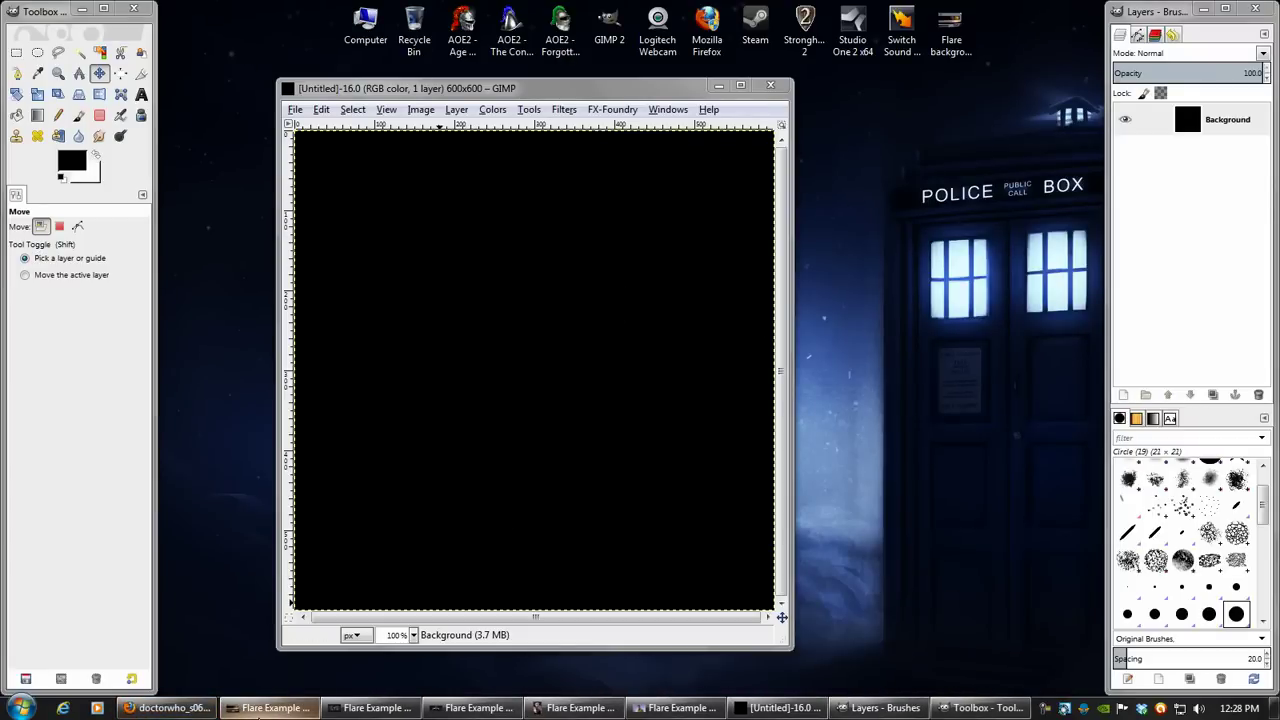
click(262, 709)
drag(560, 130, 645, 142)
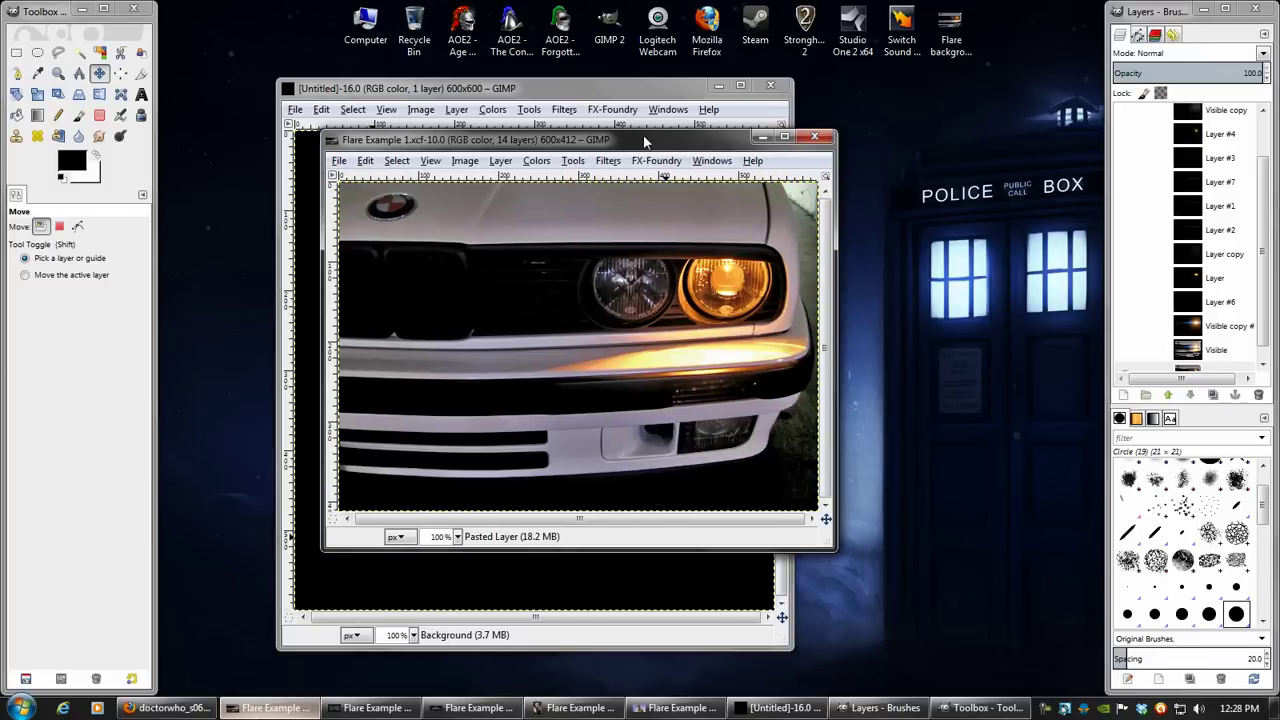
scroll(1124, 343, down, 1)
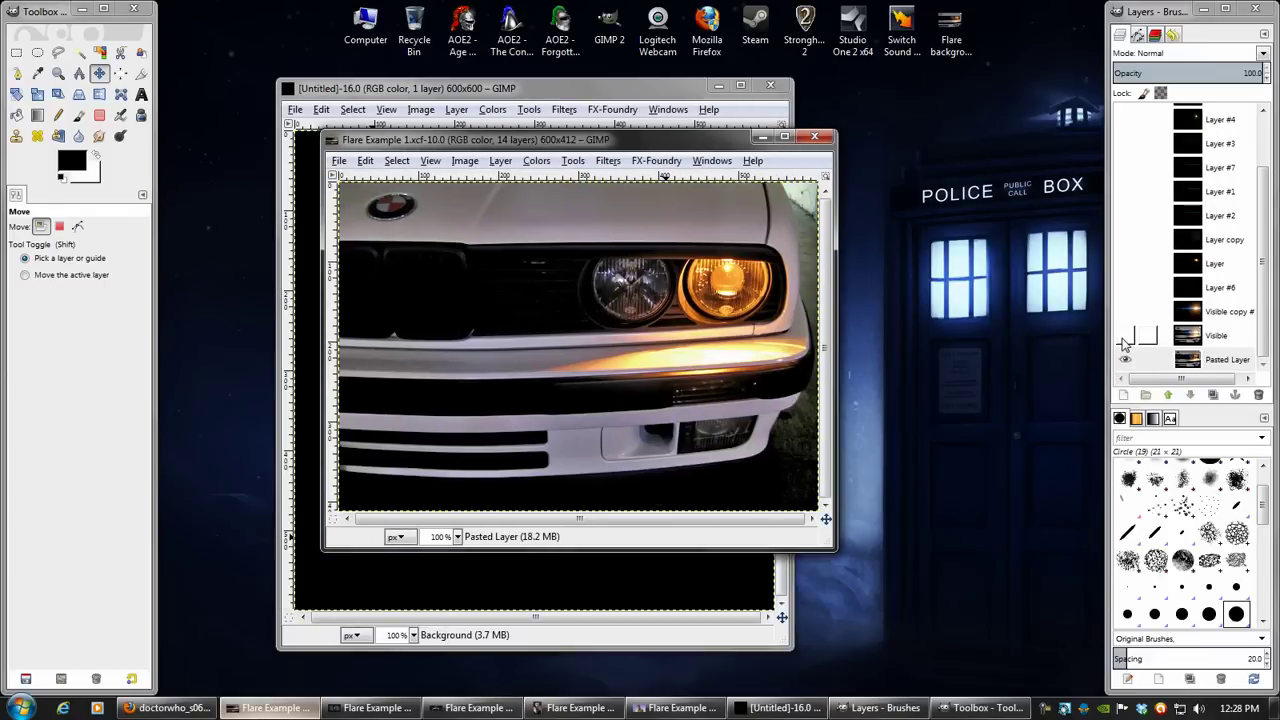
click(1124, 338)
Show the flare layers on examples 2 to 4, comparing the flashlight flare on and off
key(alt+Tab)
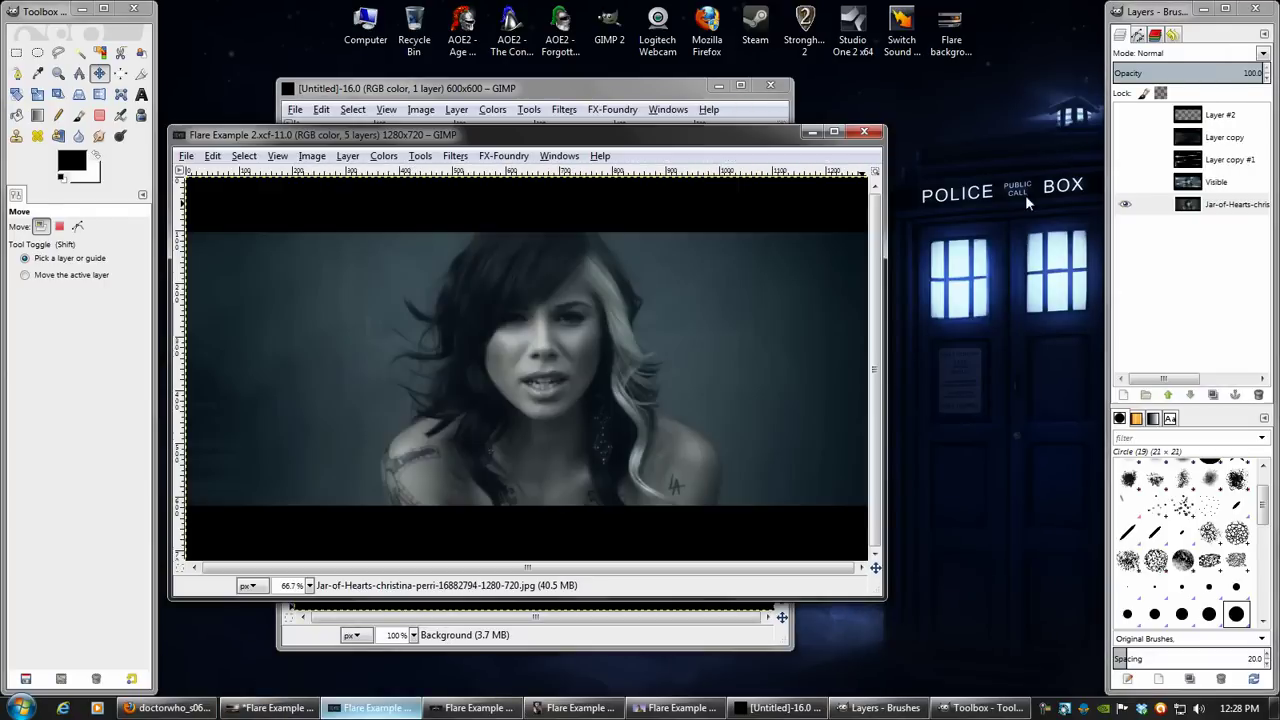
click(1125, 182)
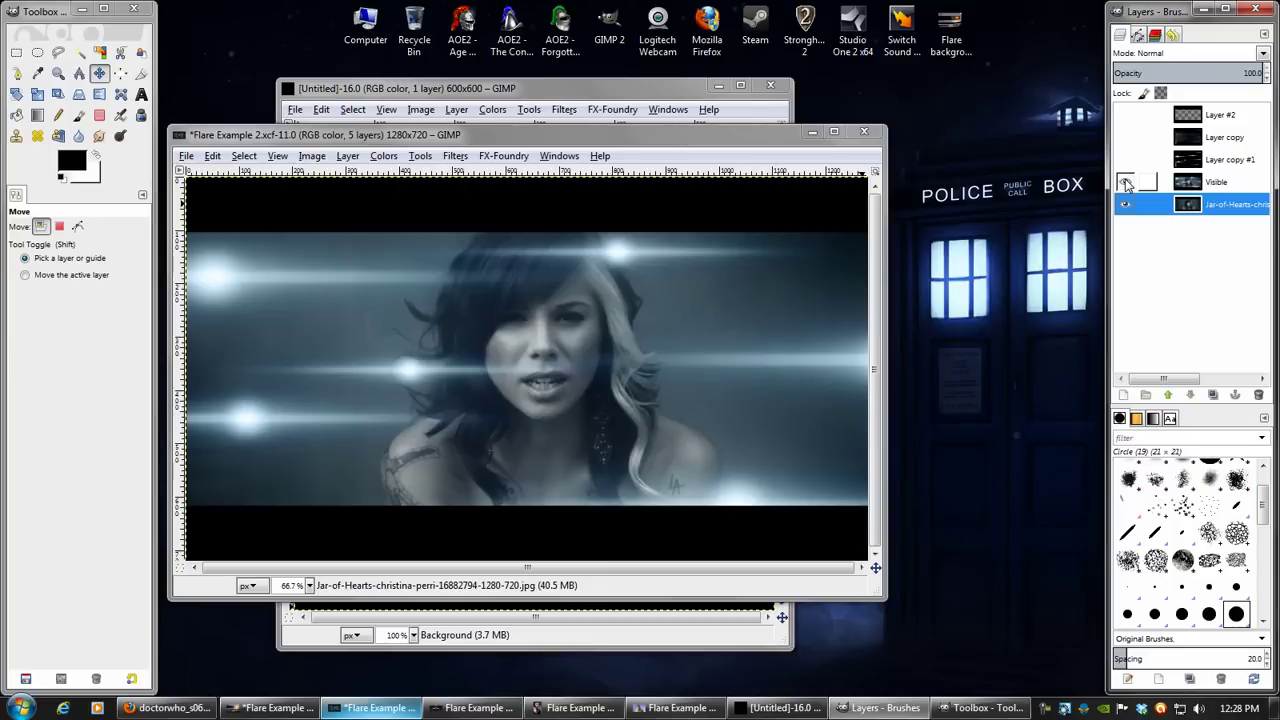
key(alt+Tab)
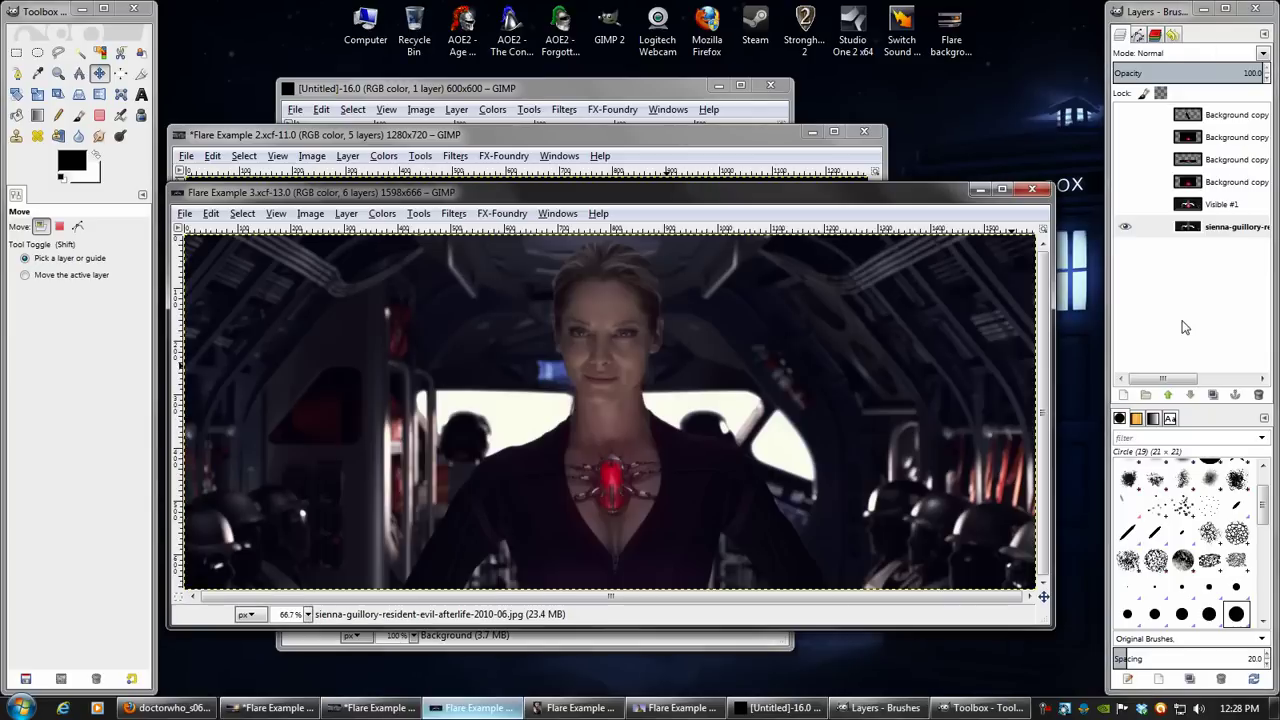
click(1125, 204)
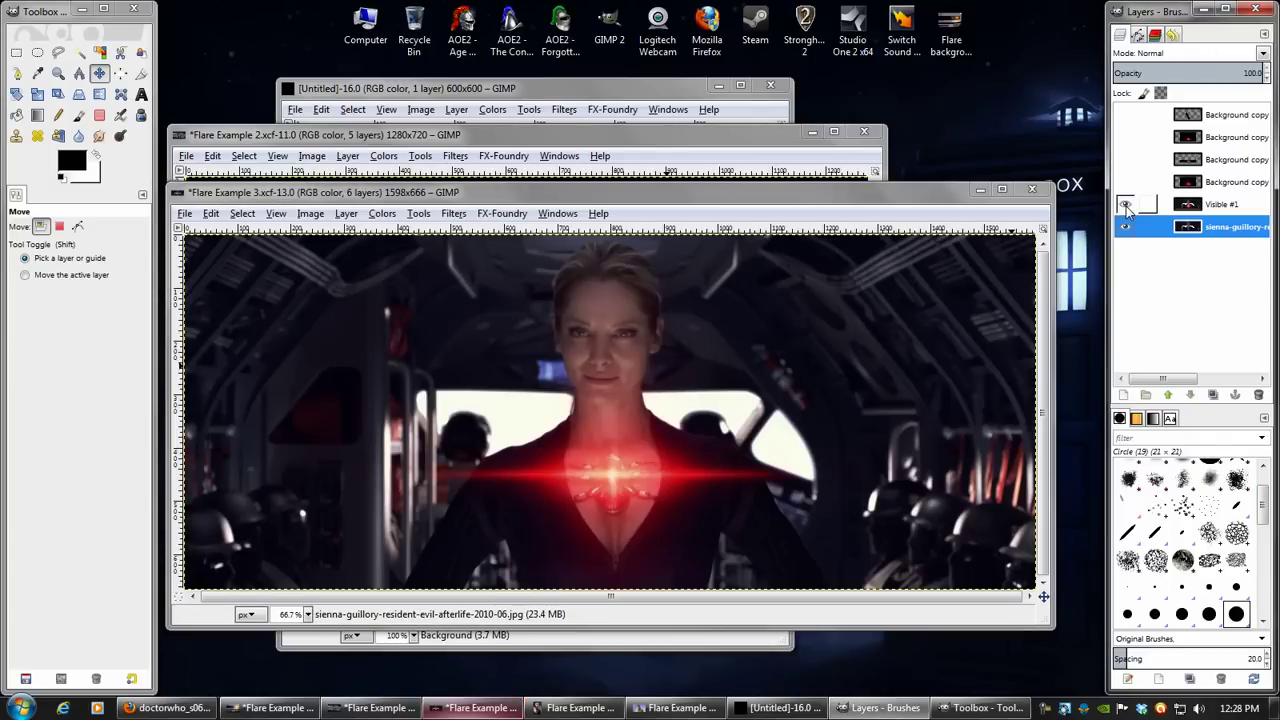
key(alt+Tab)
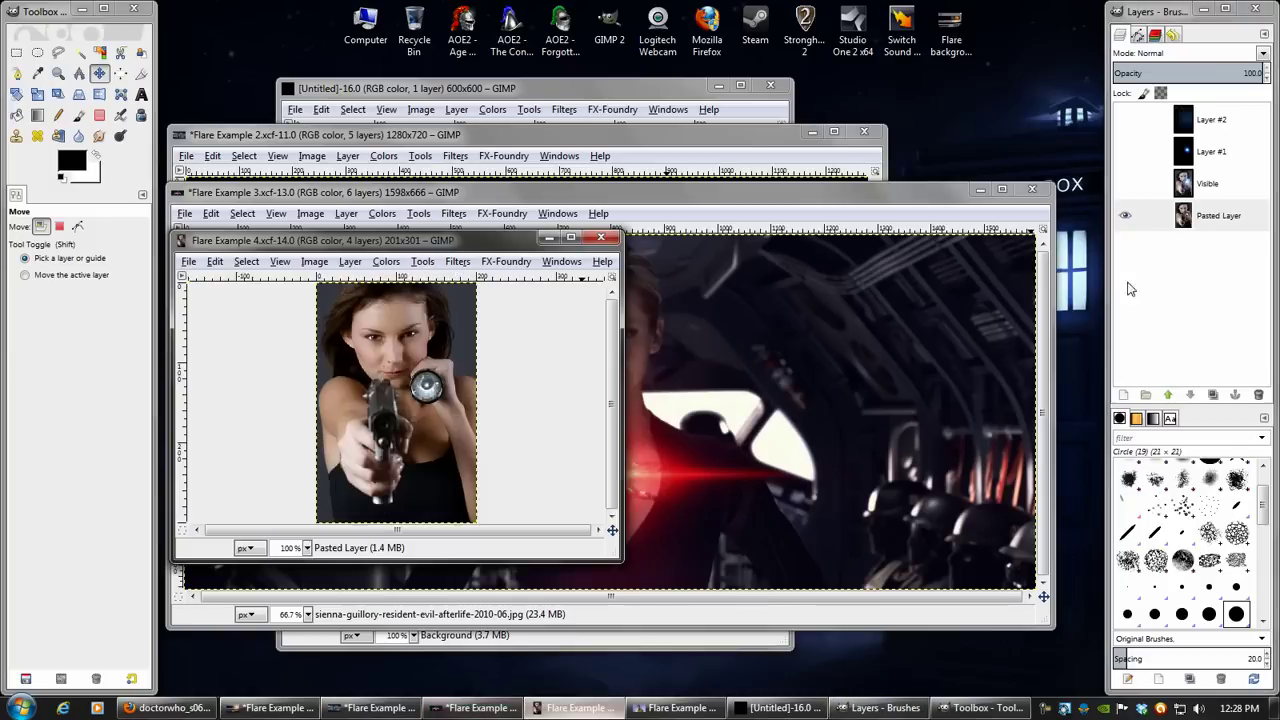
click(1125, 184)
click(1125, 184)
click(1125, 184)
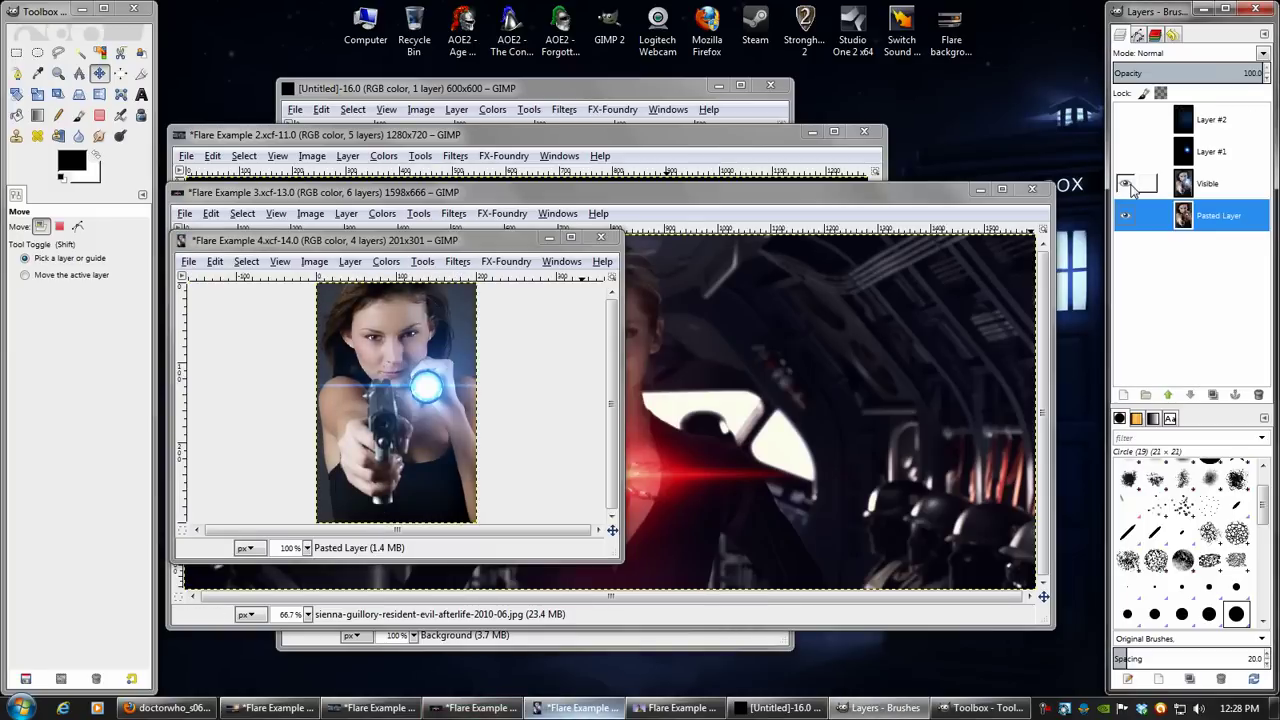
Toggle the flare layer on Flare Example 5 off and on to compare before and after
click(685, 712)
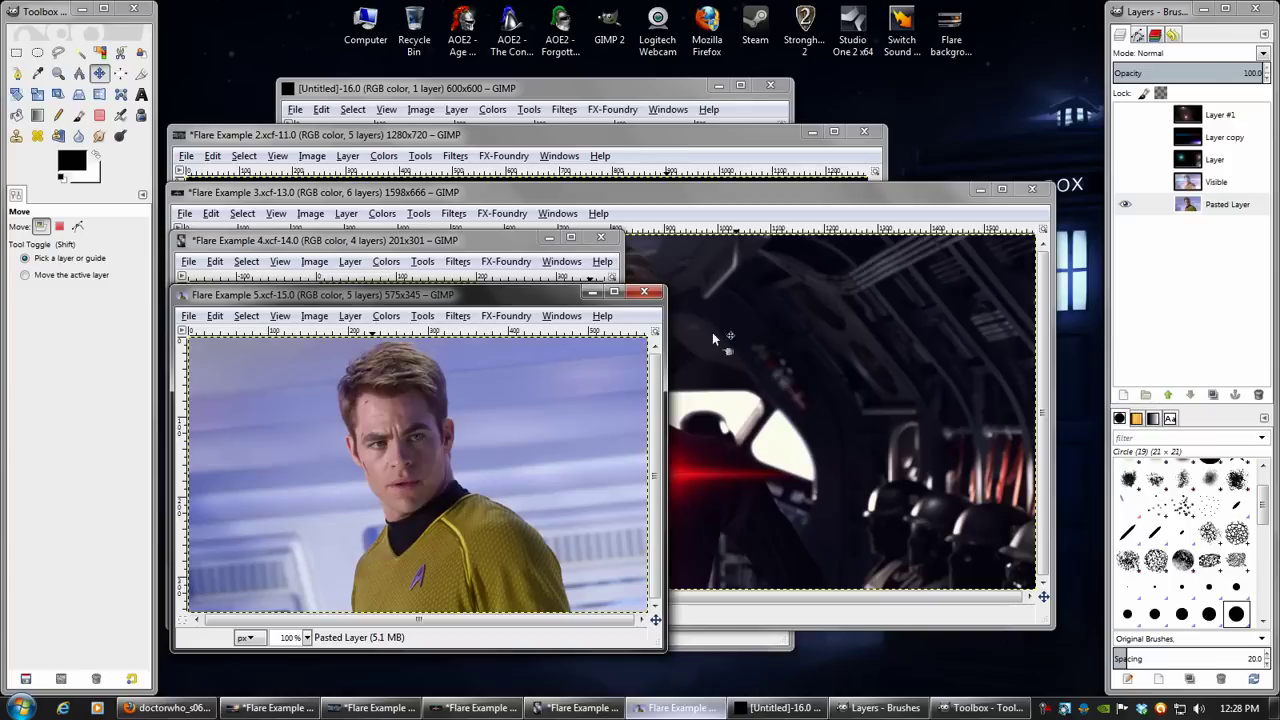
click(1125, 182)
click(1125, 184)
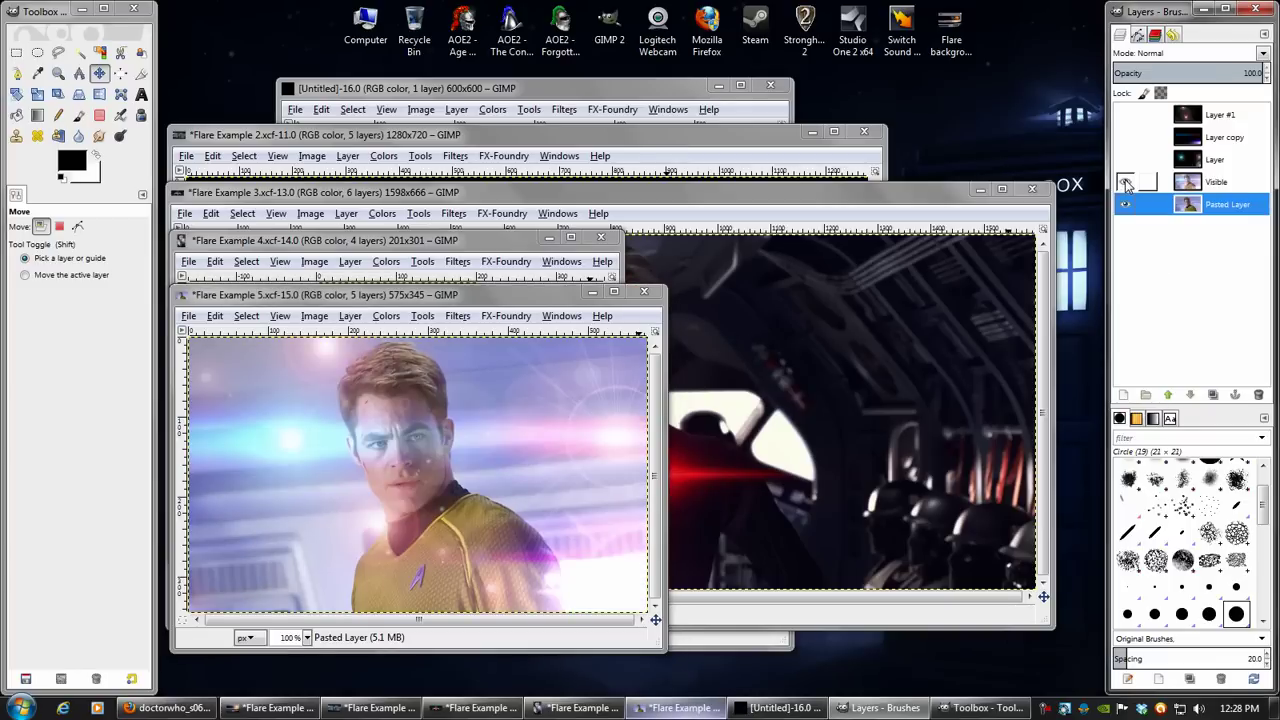
click(1125, 182)
click(1125, 182)
click(1126, 184)
click(1126, 184)
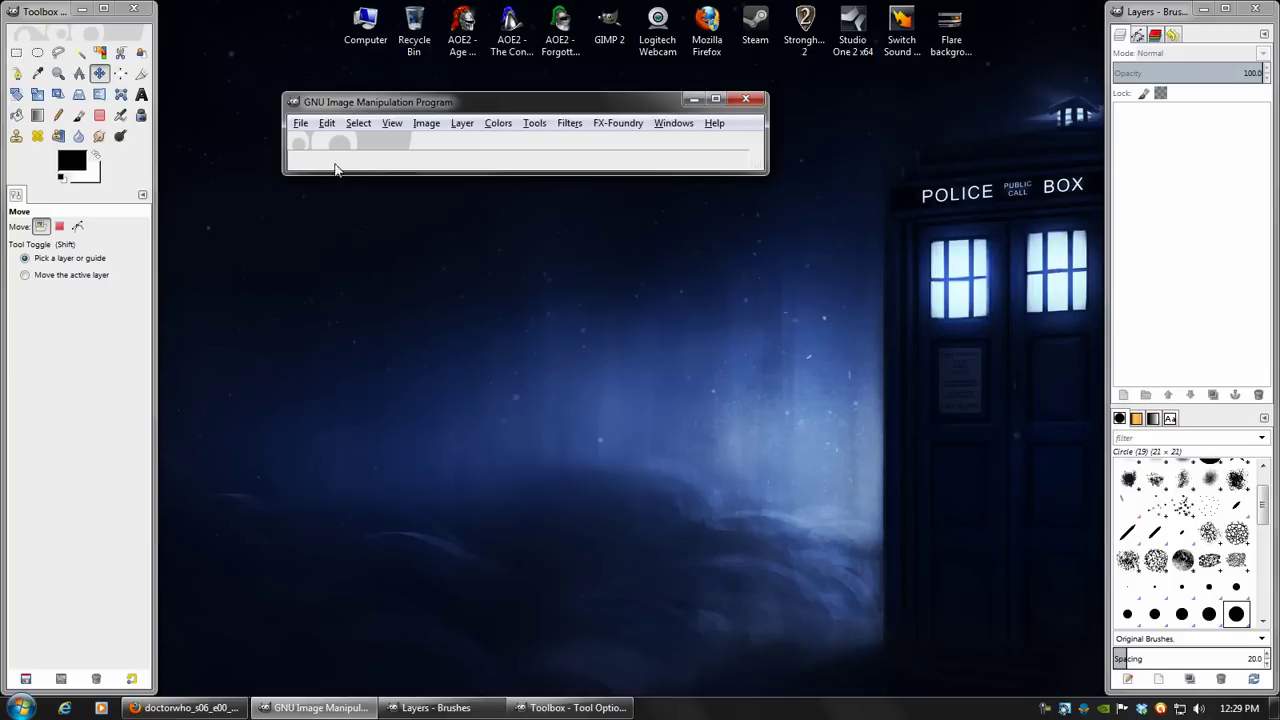
Create a new 2000 × 500 px image via File > New and reposition its window
click(300, 122)
click(329, 140)
double_click(455, 360)
text(2000)
key(Tab)
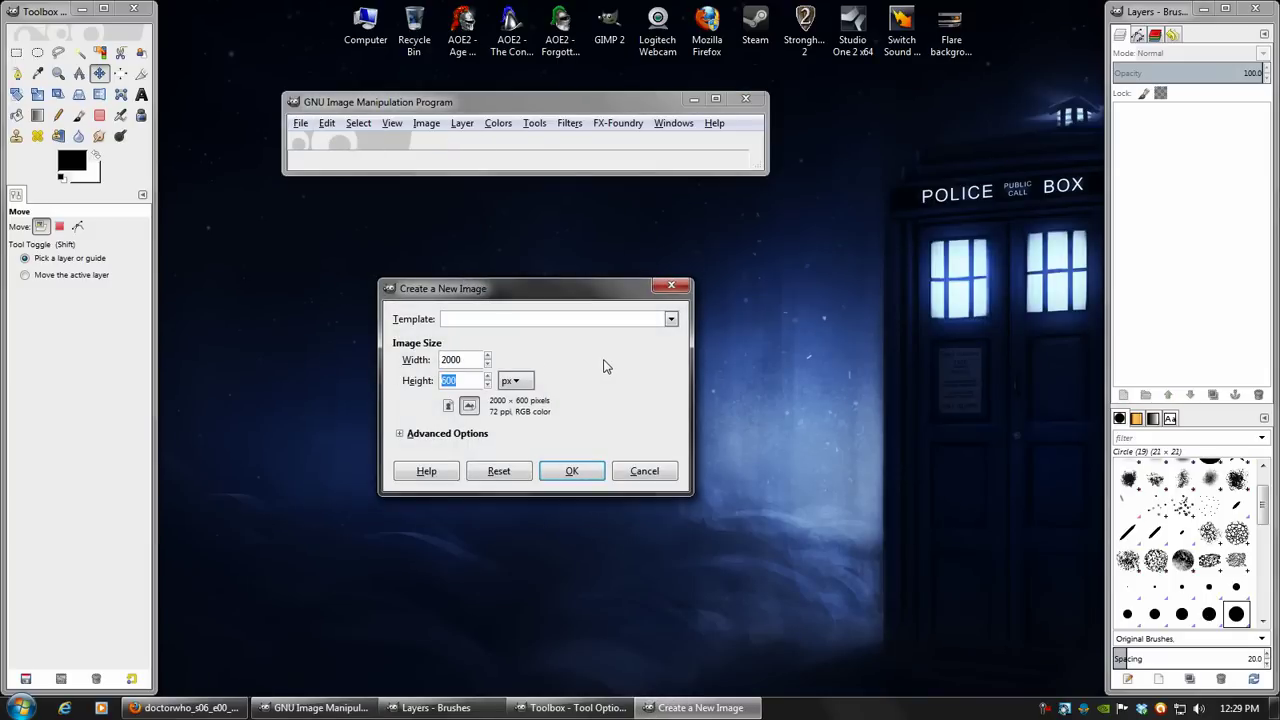
text(500)
key(Return)
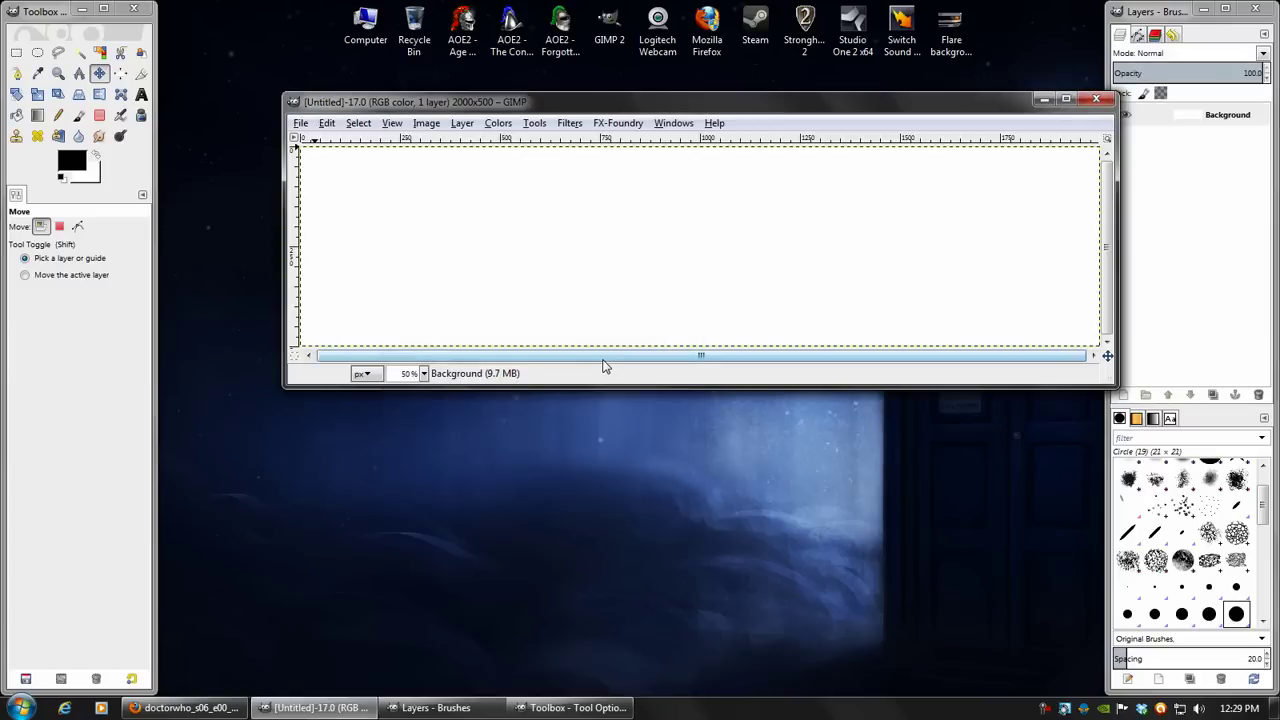
drag(658, 112, 538, 141)
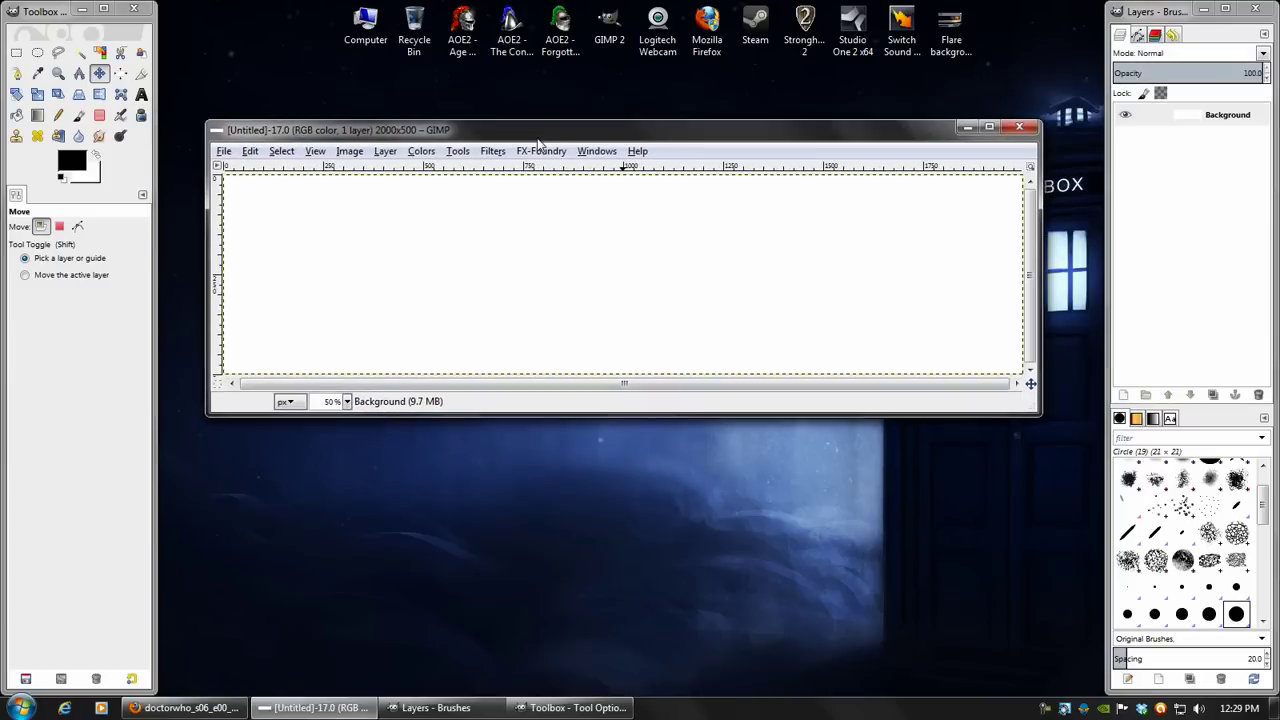
Fill the canvas with the black foreground colour and enlarge the image window
click(250, 150)
click(290, 381)
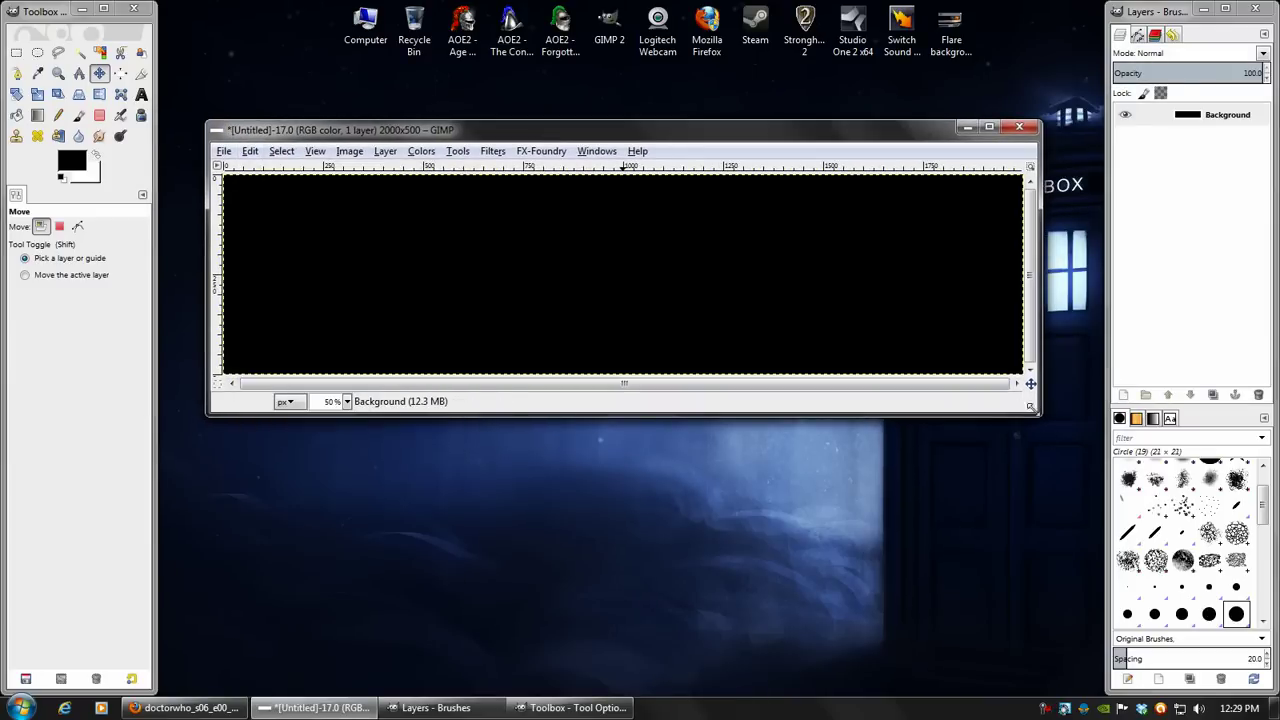
drag(1041, 414, 1078, 457)
drag(577, 129, 565, 136)
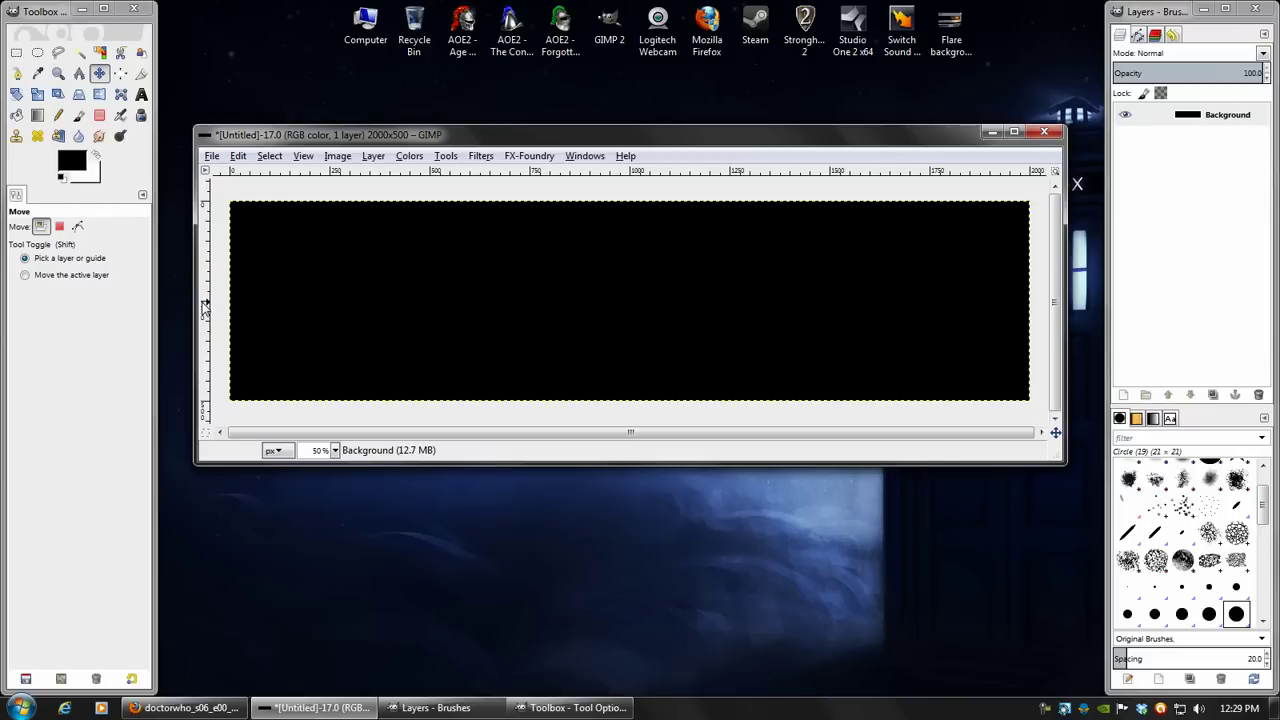
Drag a vertical guide to 1000 px and a horizontal guide across the canvas middle
drag(204, 308, 630, 254)
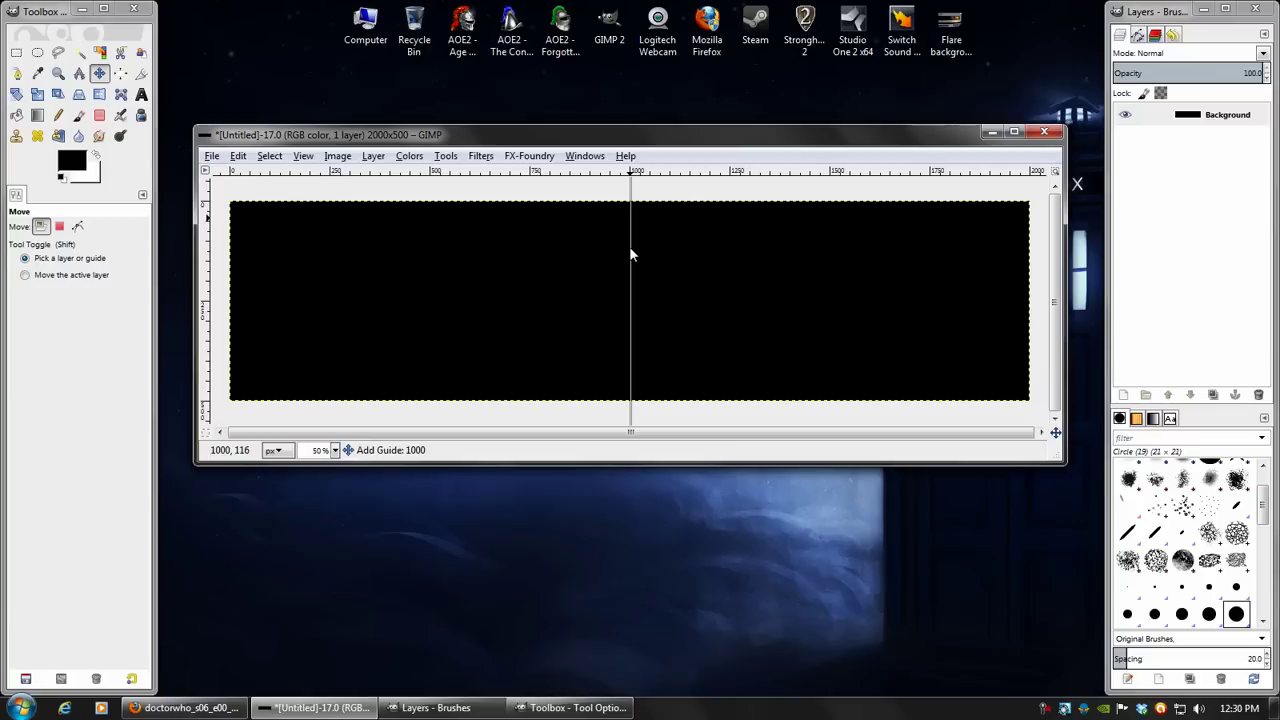
drag(631, 254, 630, 252)
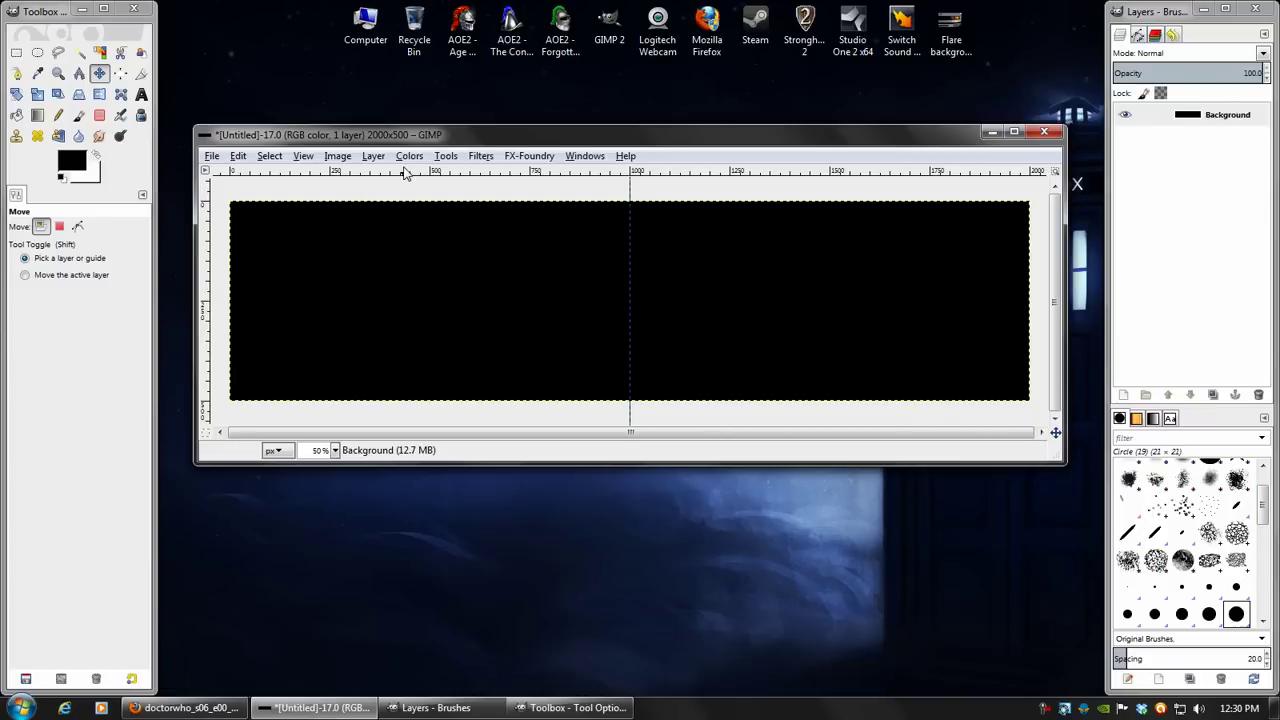
drag(391, 179, 369, 302)
Add a new layer filled with transparency
click(1124, 396)
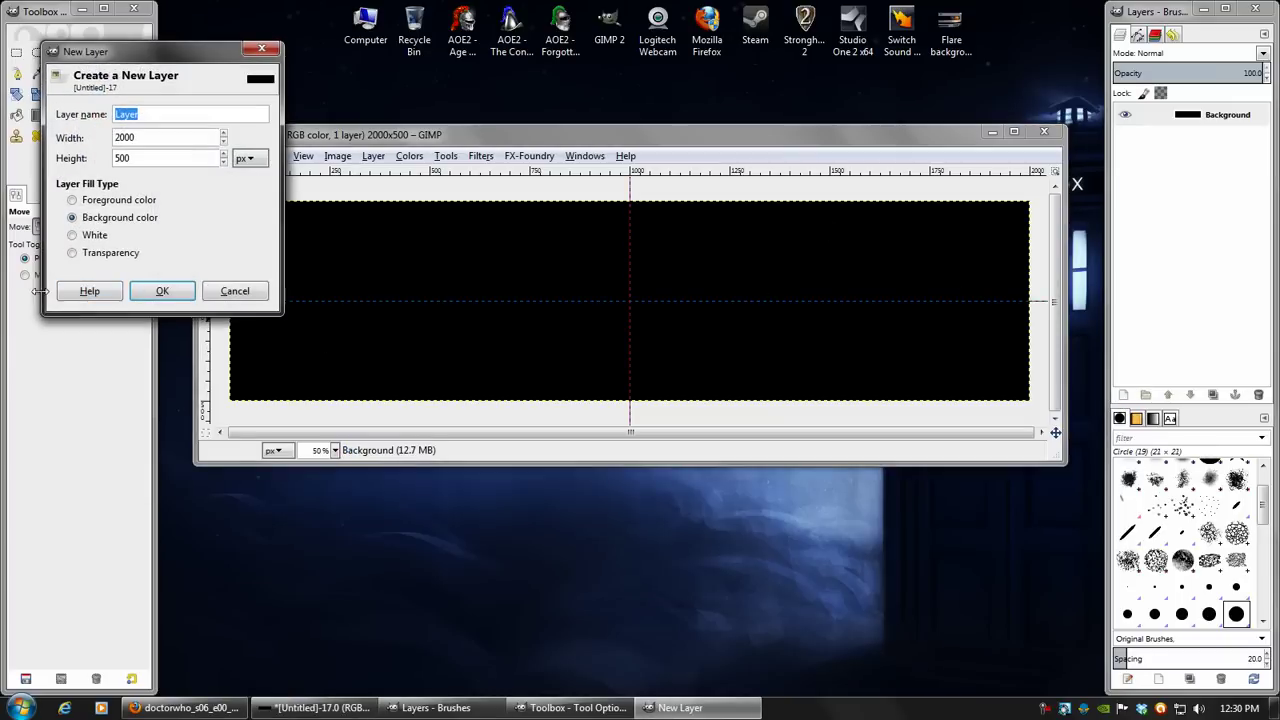
drag(160, 57, 304, 55)
click(222, 253)
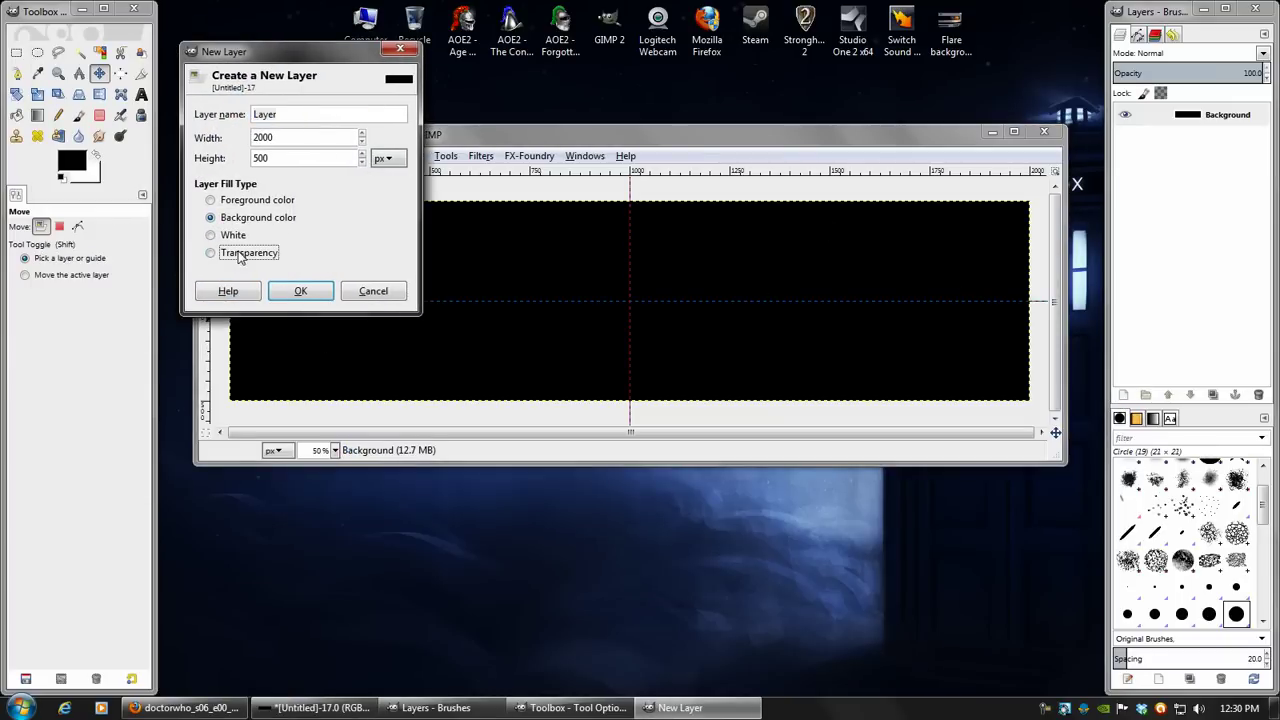
click(306, 291)
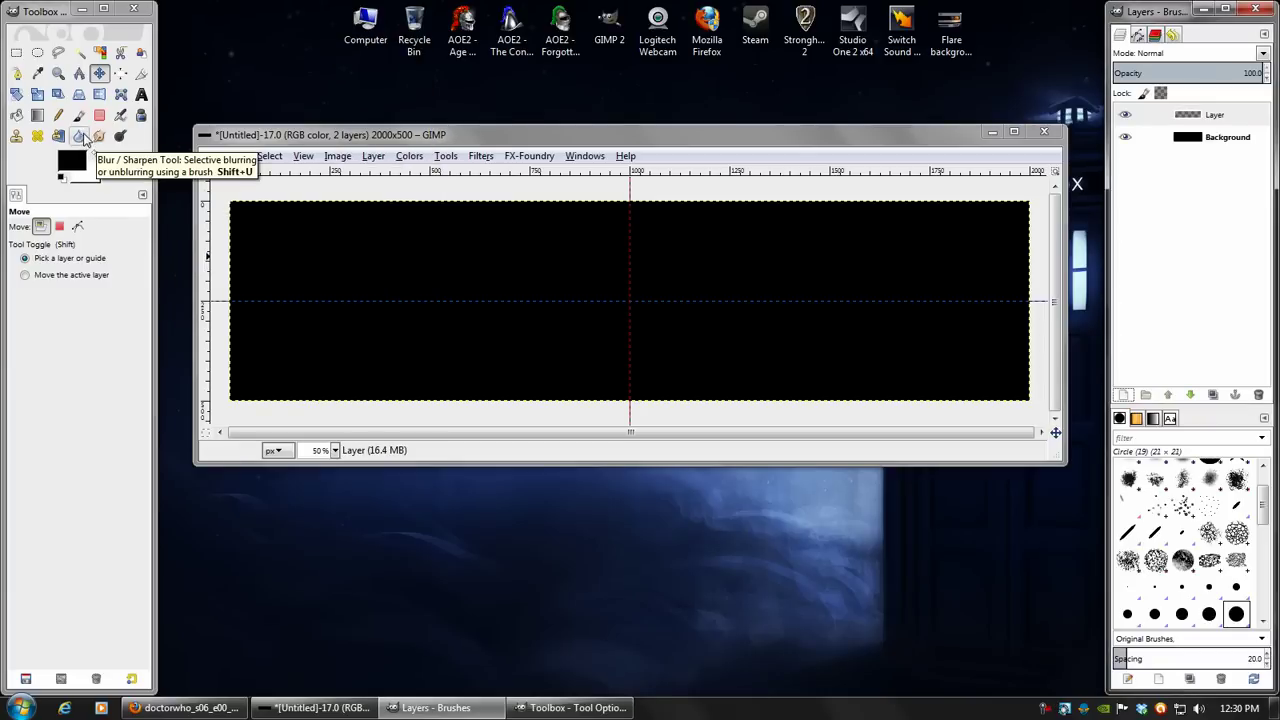
Paint a white dot with a 128 px round Paintbrush at the guide intersection
click(96, 157)
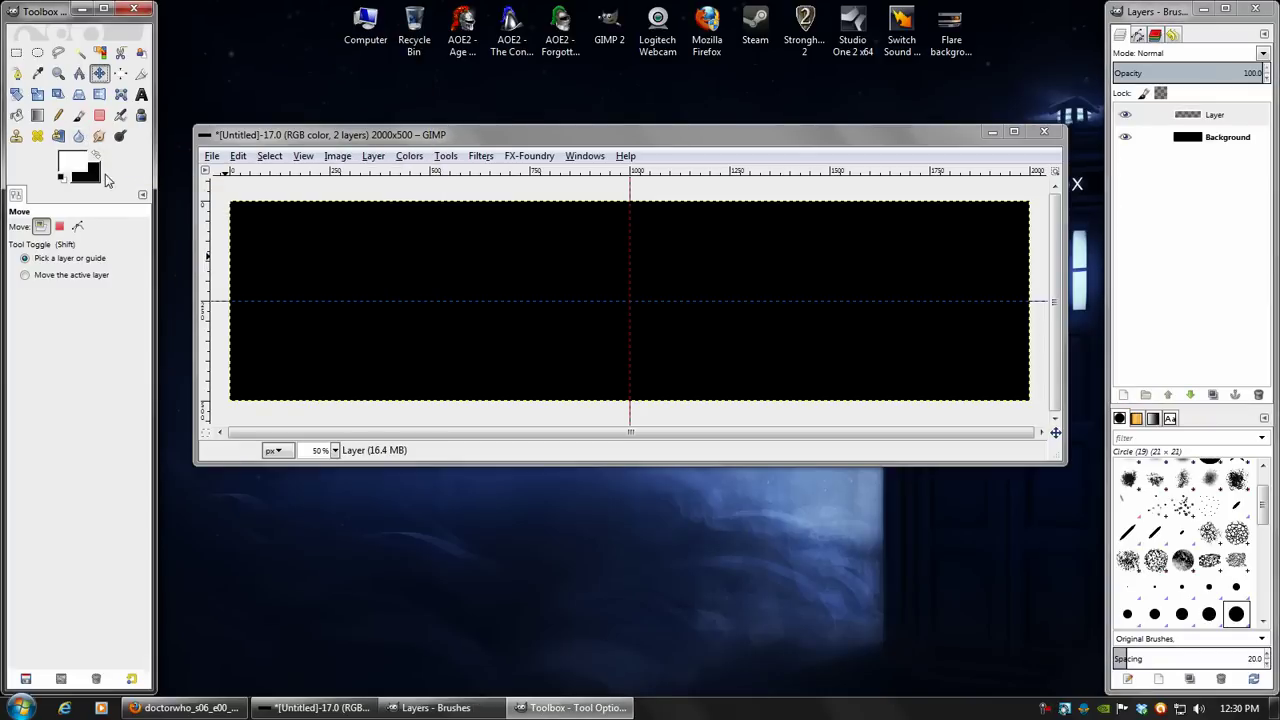
click(79, 115)
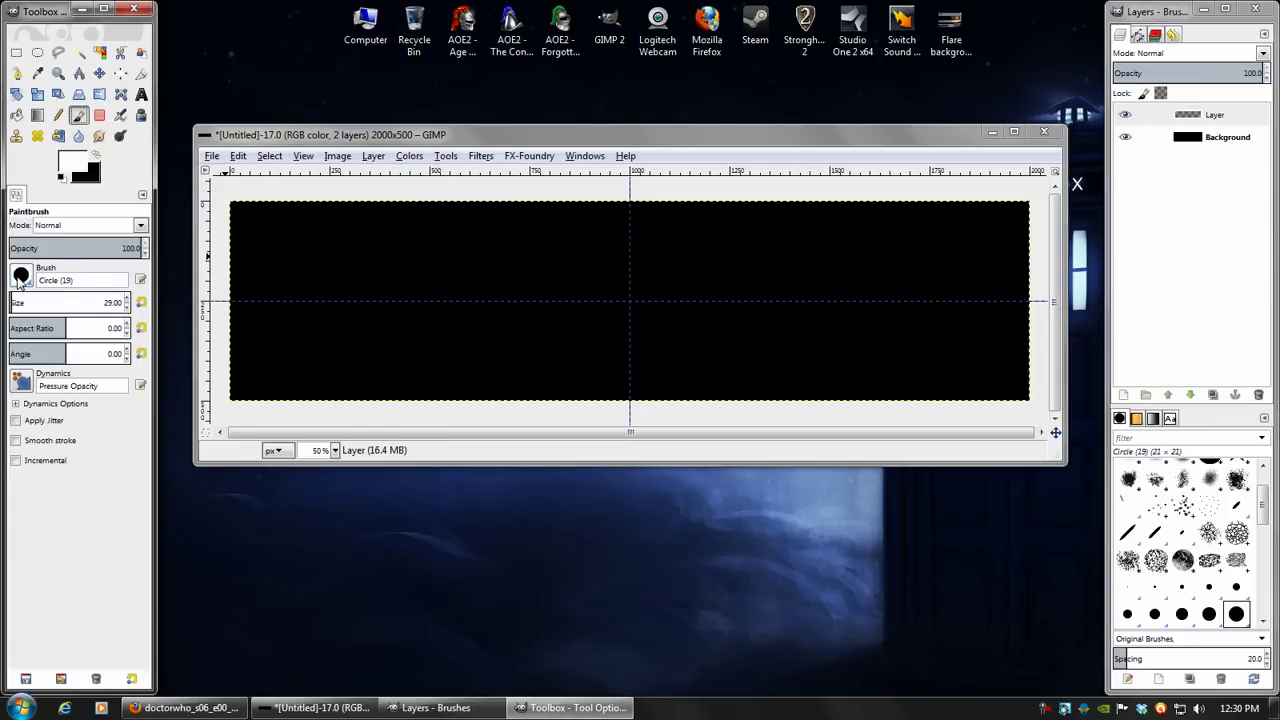
click(141, 302)
click(21, 275)
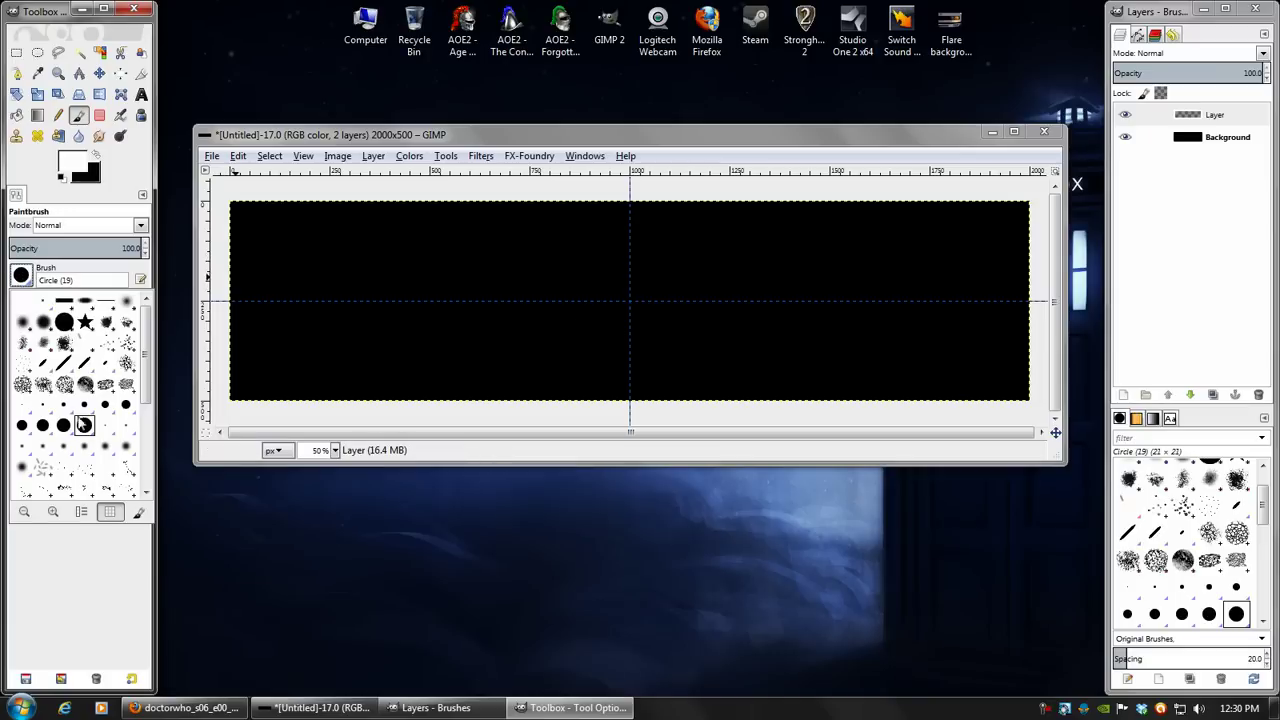
click(68, 265)
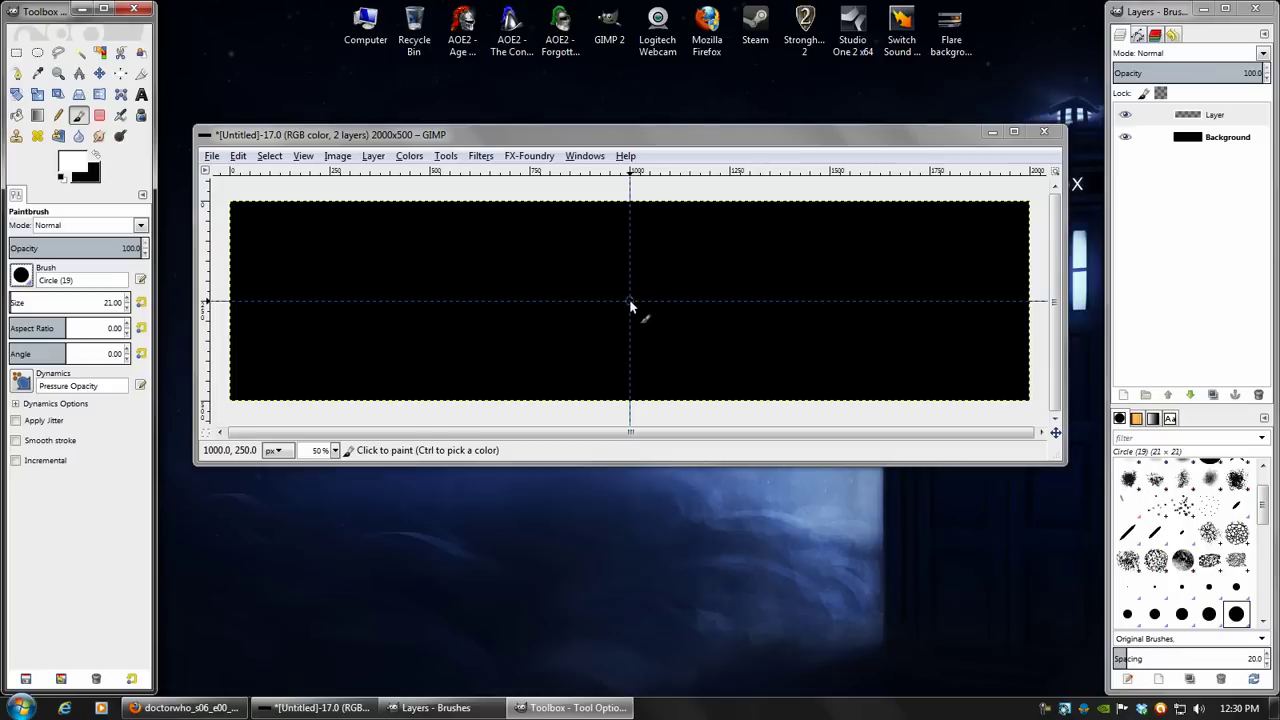
key(bracketright)
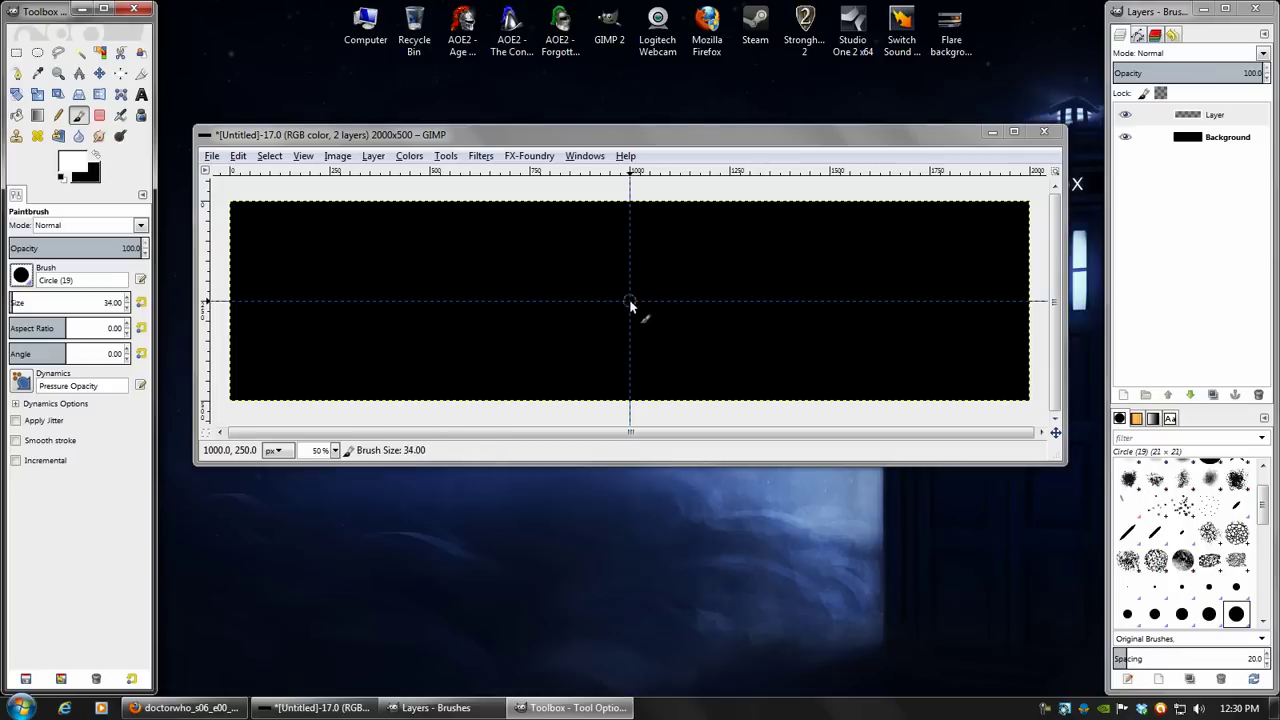
key(bracketright)
key(bracketright)
key(bracketright)
key(bracketright)
key(bracketright)
key(bracketright)
key(bracketright)
key(bracketright)
key(bracketright)
key(bracketright)
key(bracketright)
key(bracketright)
key(bracketright)
key(bracketright)
key(bracketright)
key(bracketright)
key(bracketright)
key(bracketright)
key(bracketright)
key(bracketright)
key(bracketright)
key(bracketright)
key(bracketright)
key(bracketright)
key(bracketright)
key(bracketright)
key(bracketright)
key(bracketright)
key(bracketright)
key(bracketright)
key(bracketright)
key(bracketright)
key(bracketright)
key(bracketright)
key(bracketright)
key(bracketright)
key(bracketright)
key(bracketright)
key(bracketright)
key(bracketright)
key(bracketright)
key(bracketright)
key(bracketright)
key(bracketright)
key(bracketright)
key(bracketright)
key(bracketright)
key(bracketright)
key(bracketright)
click(630, 301)
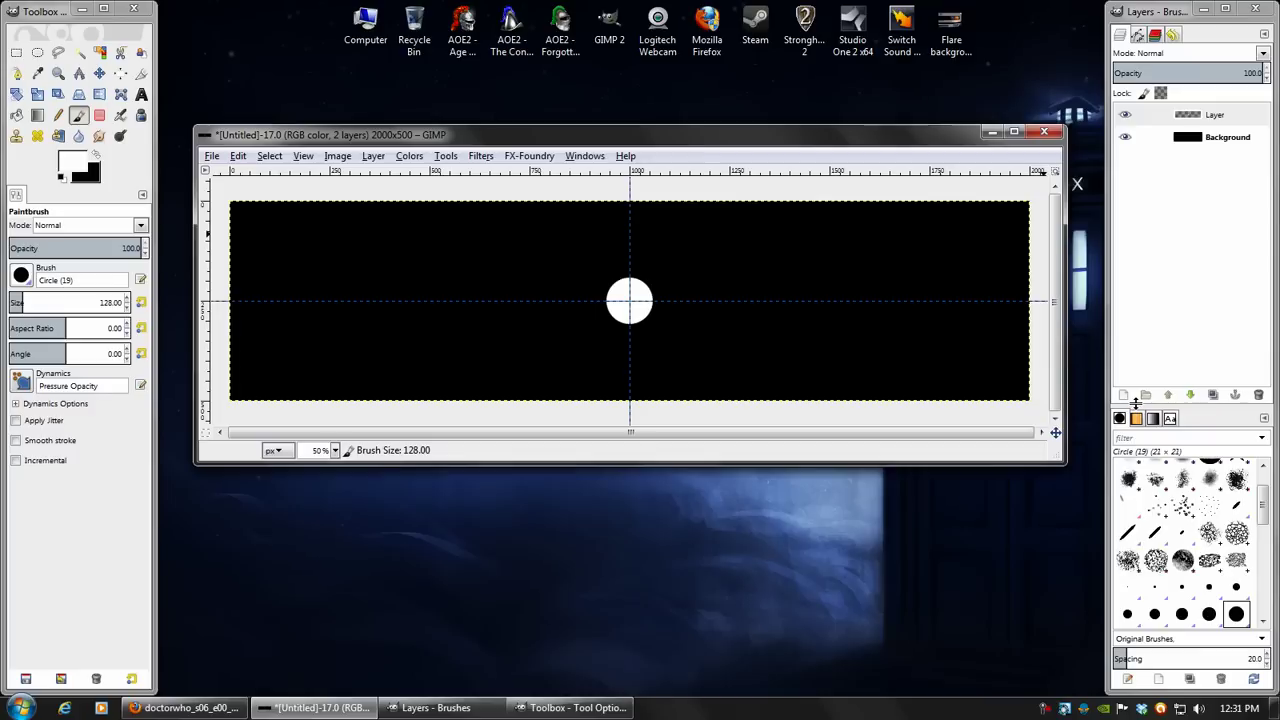
Add a new transparent Layer #1 and shrink the brush to about 67 px
key(shift+ctrl+n)
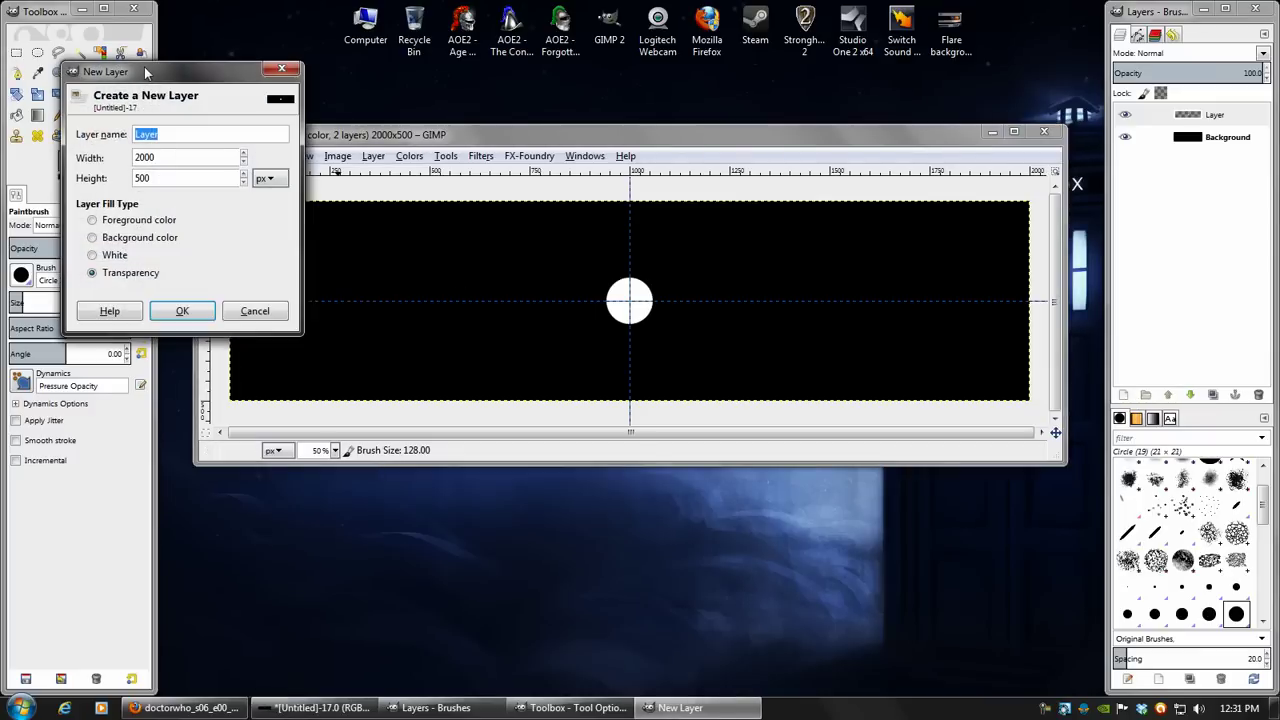
drag(143, 78, 325, 66)
click(363, 304)
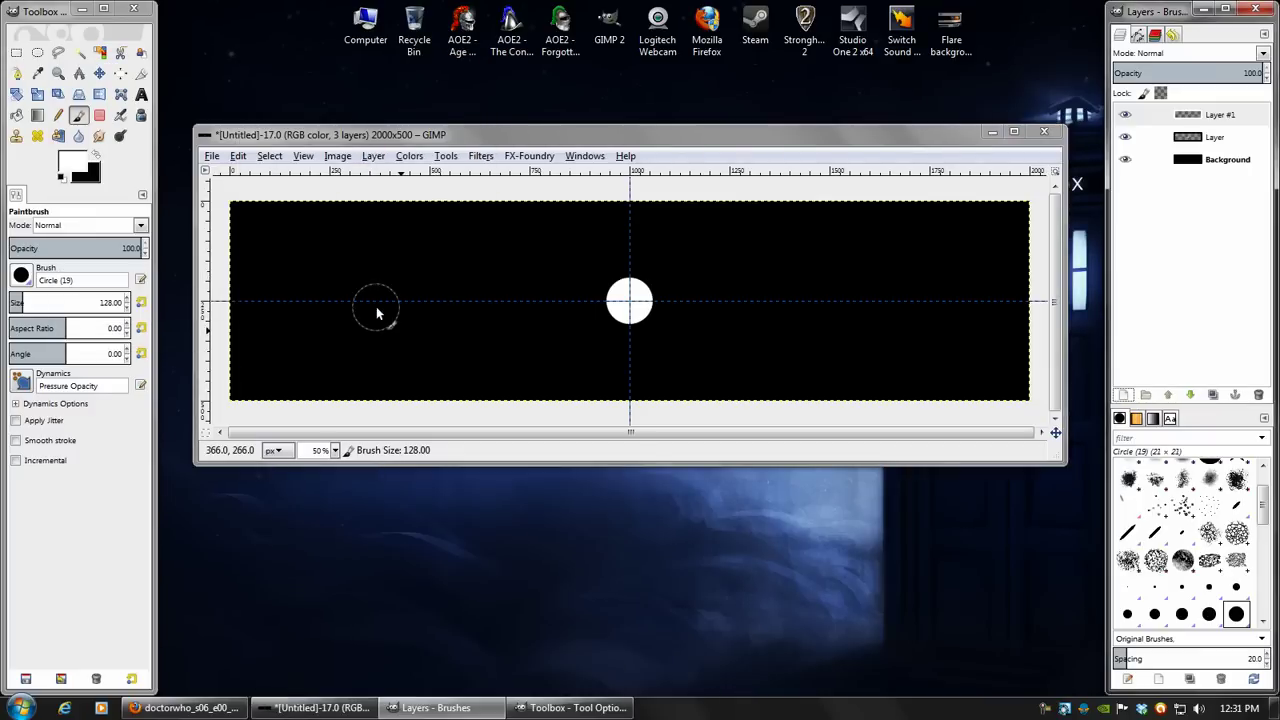
click(22, 276)
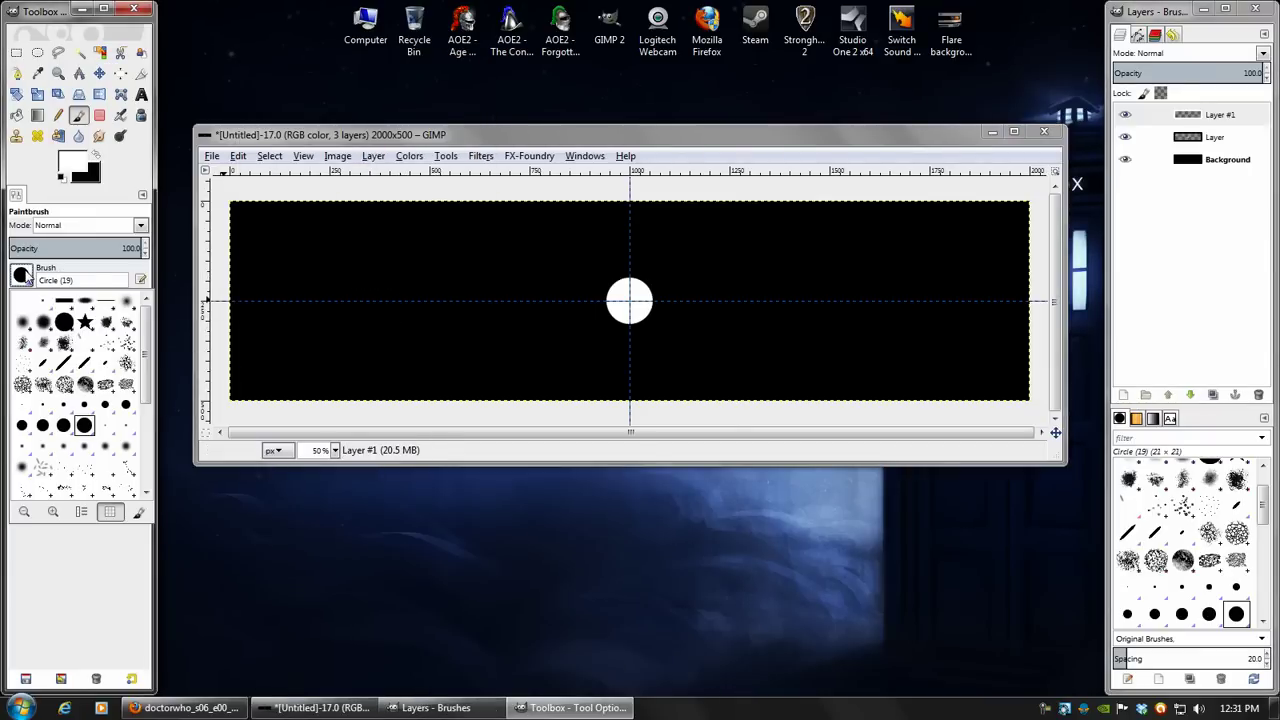
click(463, 320)
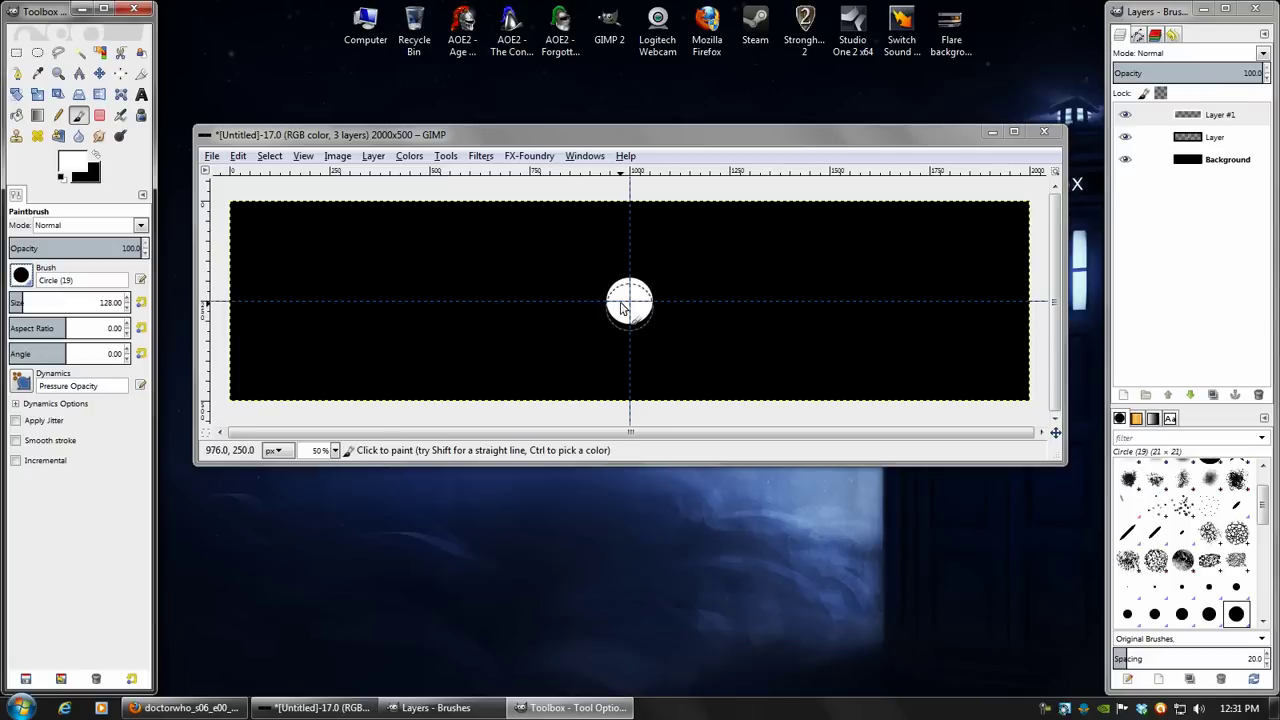
key(bracketleft)
key(bracketleft)
key(bracketleft)
key(bracketleft)
key(bracketleft)
key(bracketleft)
key(bracketleft)
key(bracketleft)
key(bracketleft)
key(bracketleft)
key(bracketleft)
key(bracketleft)
key(bracketleft)
key(bracketleft)
key(bracketleft)
key(bracketleft)
key(bracketleft)
key(bracketleft)
key(bracketleft)
key(bracketleft)
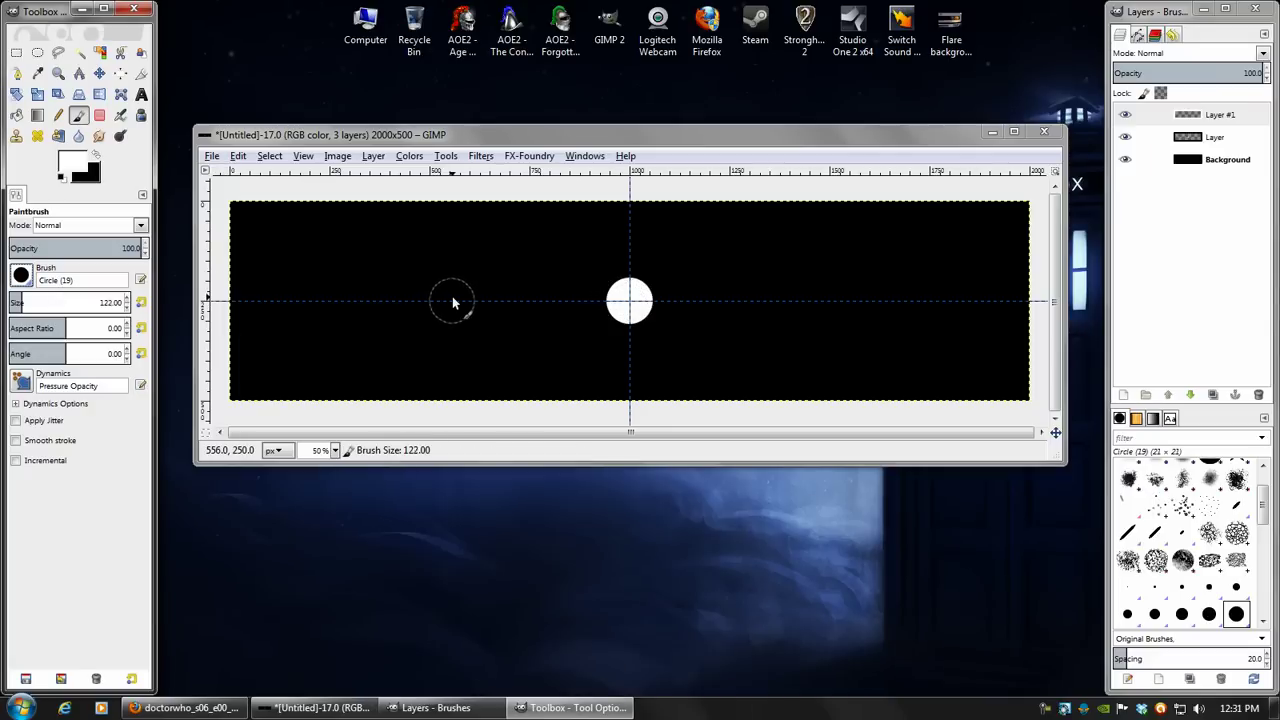
key(bracketleft)
key(bracketleft)
key(bracketleft)
key(bracketleft)
key(bracketleft)
key(bracketleft)
key(bracketleft)
key(bracketleft)
key(bracketleft)
key(bracketleft)
key(bracketleft)
key(bracketleft)
key(bracketleft)
key(bracketleft)
key(bracketleft)
key(bracketleft)
key(bracketleft)
key(bracketleft)
key(bracketleft)
key(bracketleft)
key(bracketleft)
key(bracketleft)
key(bracketleft)
key(bracketleft)
key(bracketleft)
key(bracketleft)
key(bracketleft)
key(bracketleft)
key(bracketleft)
key(bracketleft)
key(bracketleft)
key(bracketleft)
key(bracketleft)
key(bracketleft)
key(bracketleft)
Shift-click a straight white horizontal line through the circle, then toggle the layer's visibility
click(530, 301)
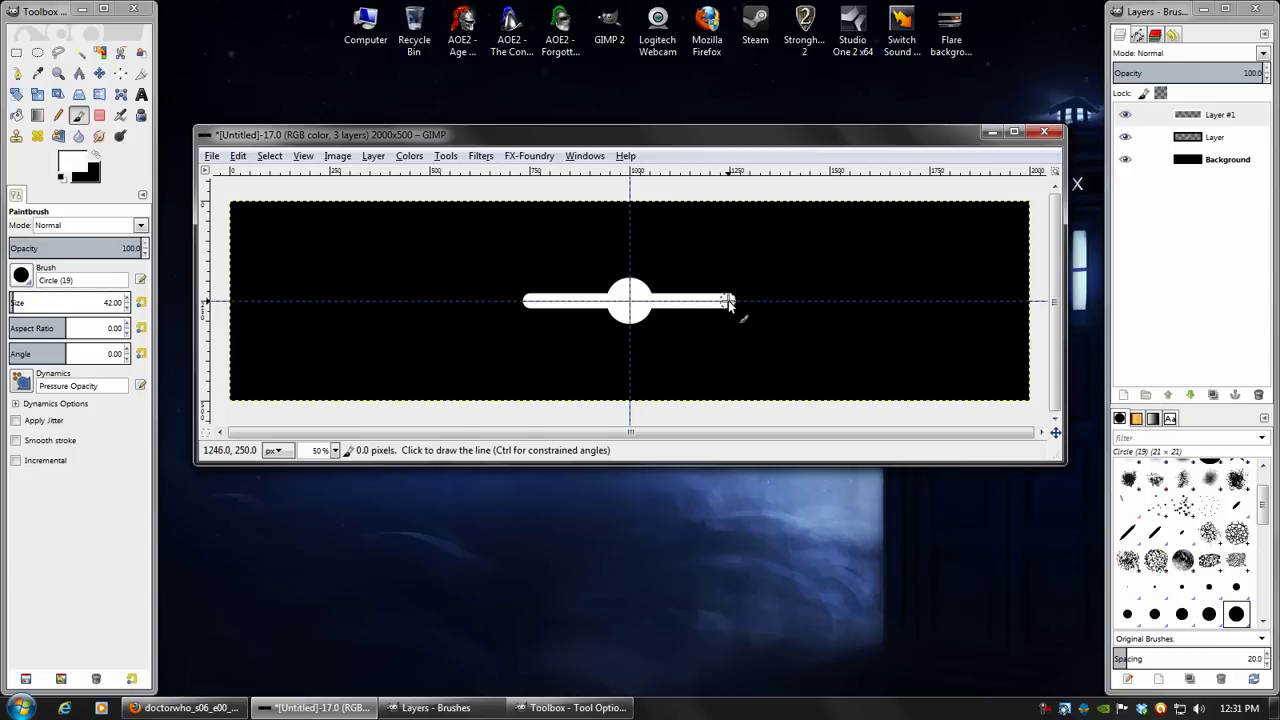
shift+click(729, 301)
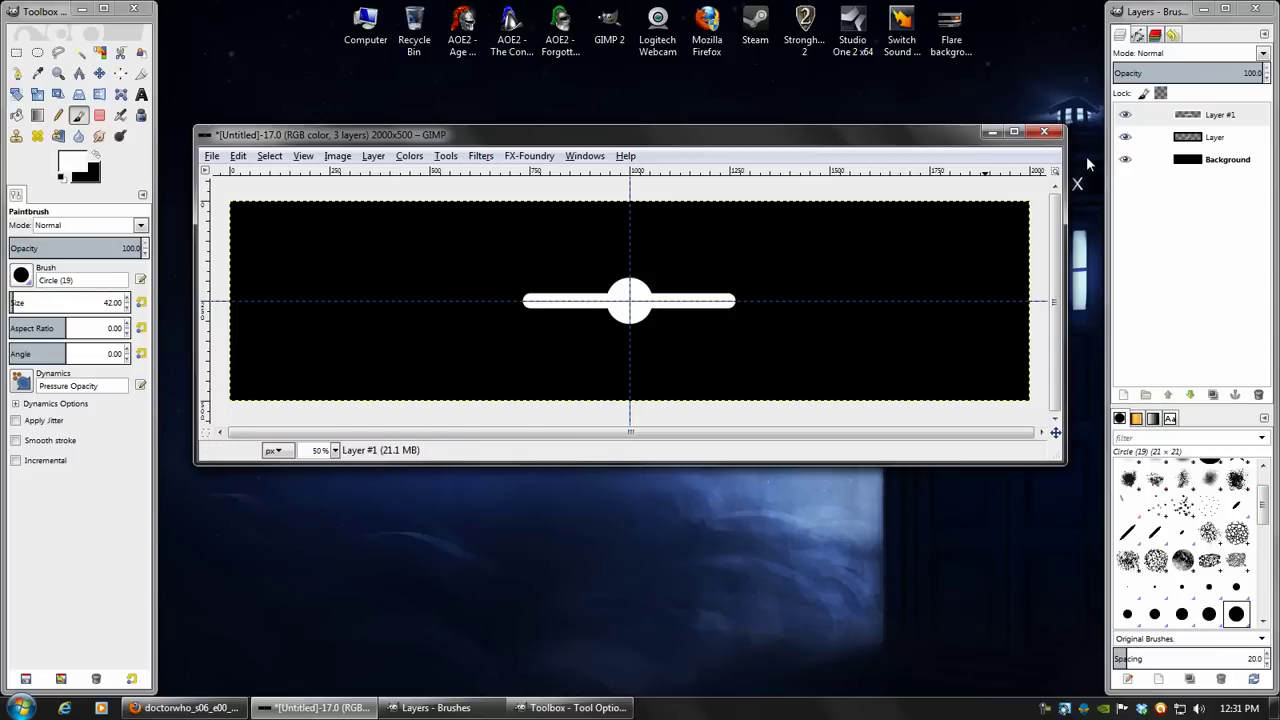
click(1126, 115)
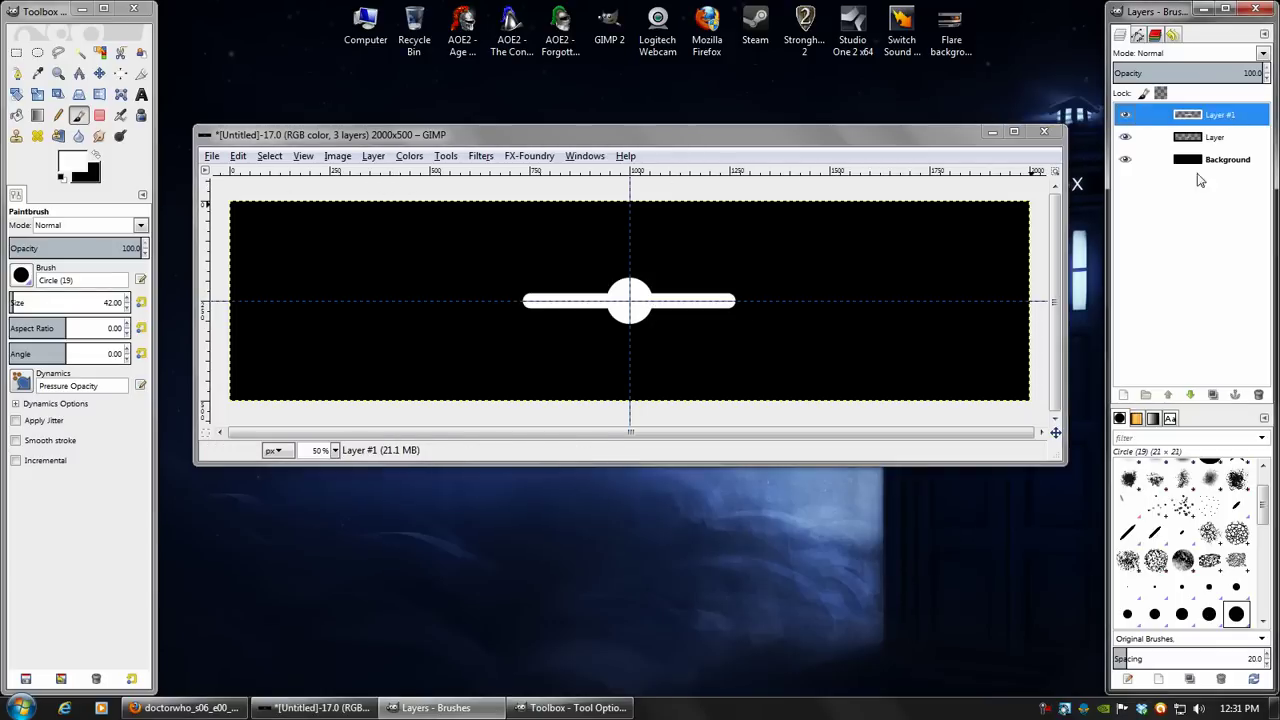
double_click(1124, 116)
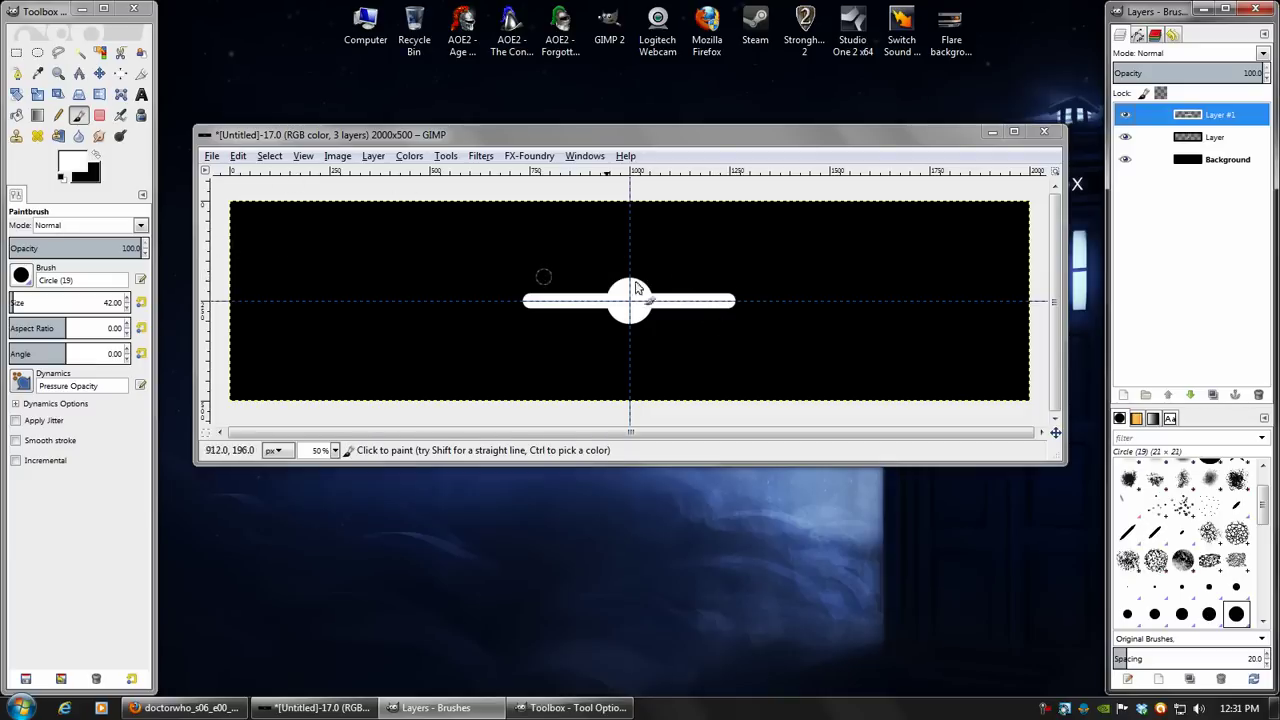
Turn off Show Guides and select the white circle layer
click(303, 156)
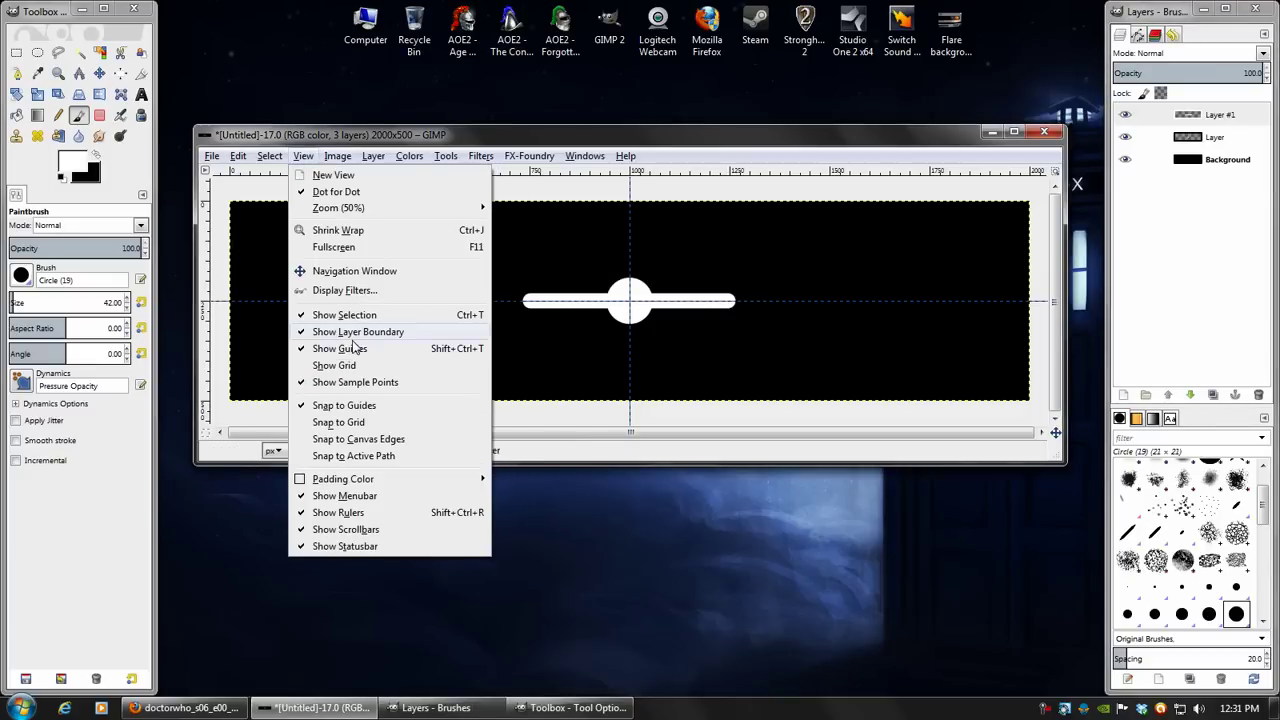
click(349, 349)
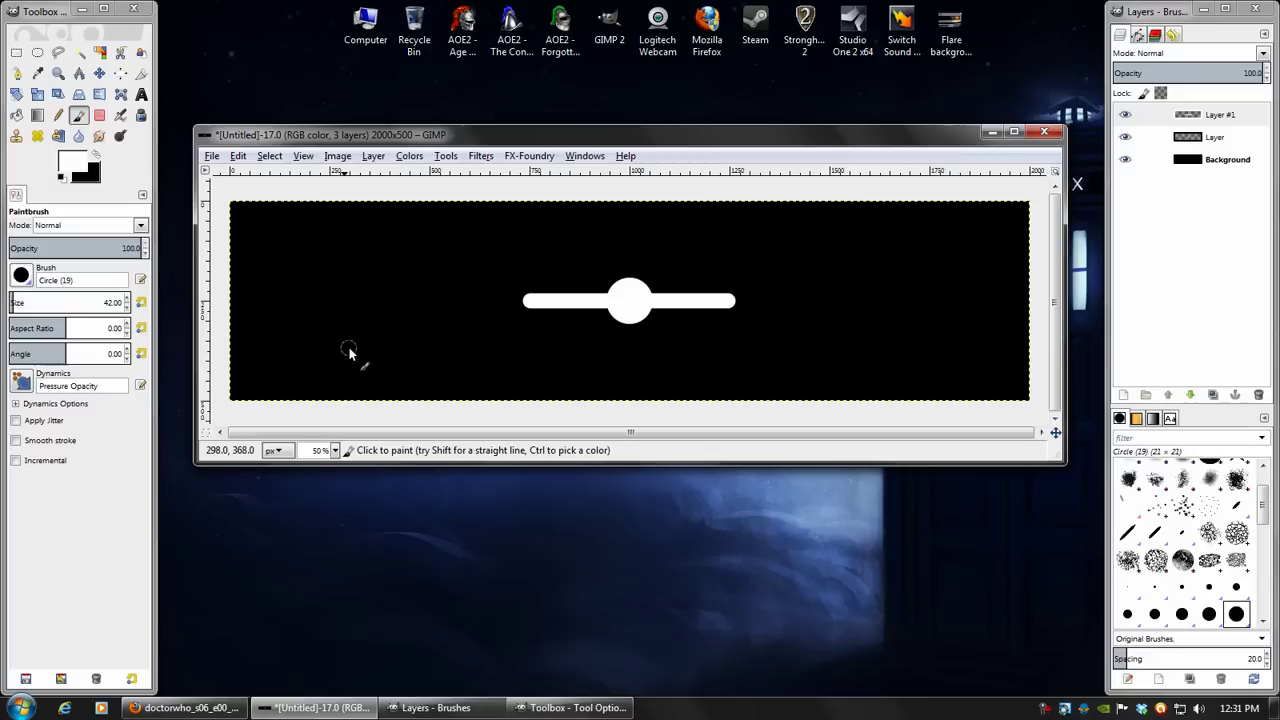
click(1125, 115)
click(1160, 137)
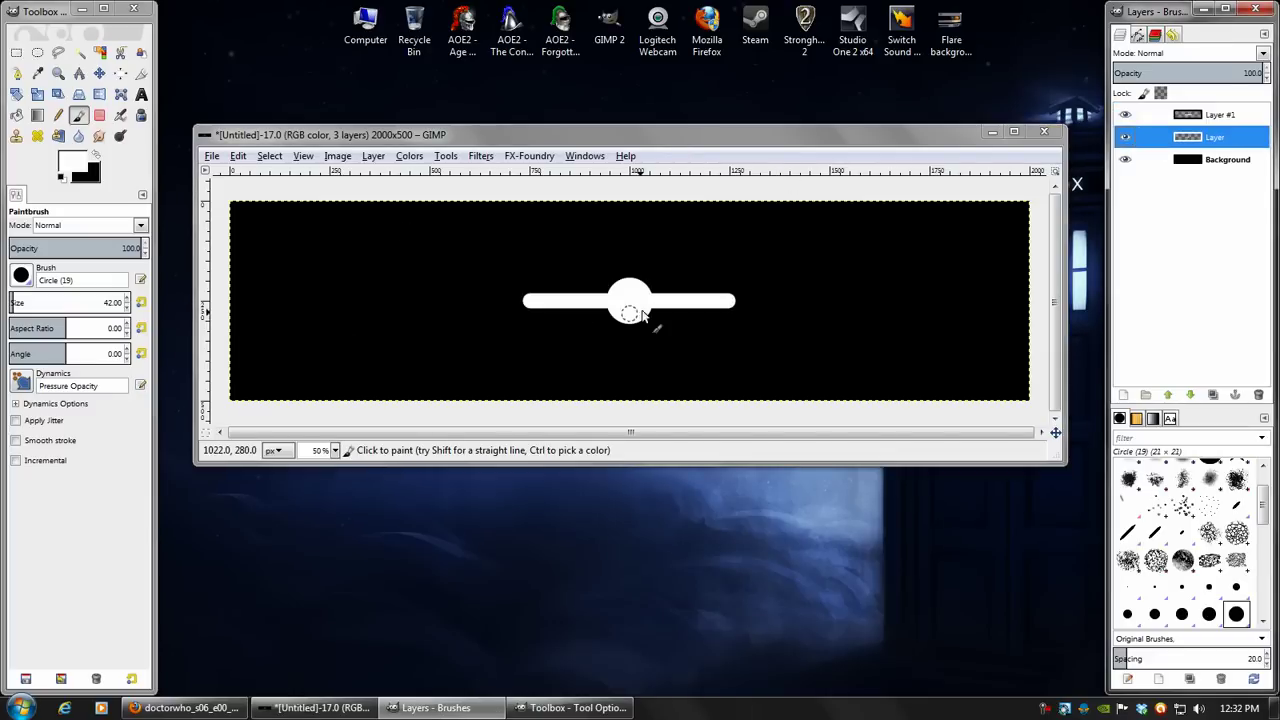
Apply a Gaussian Blur of 95 horizontal and vertical to the white circle
click(483, 156)
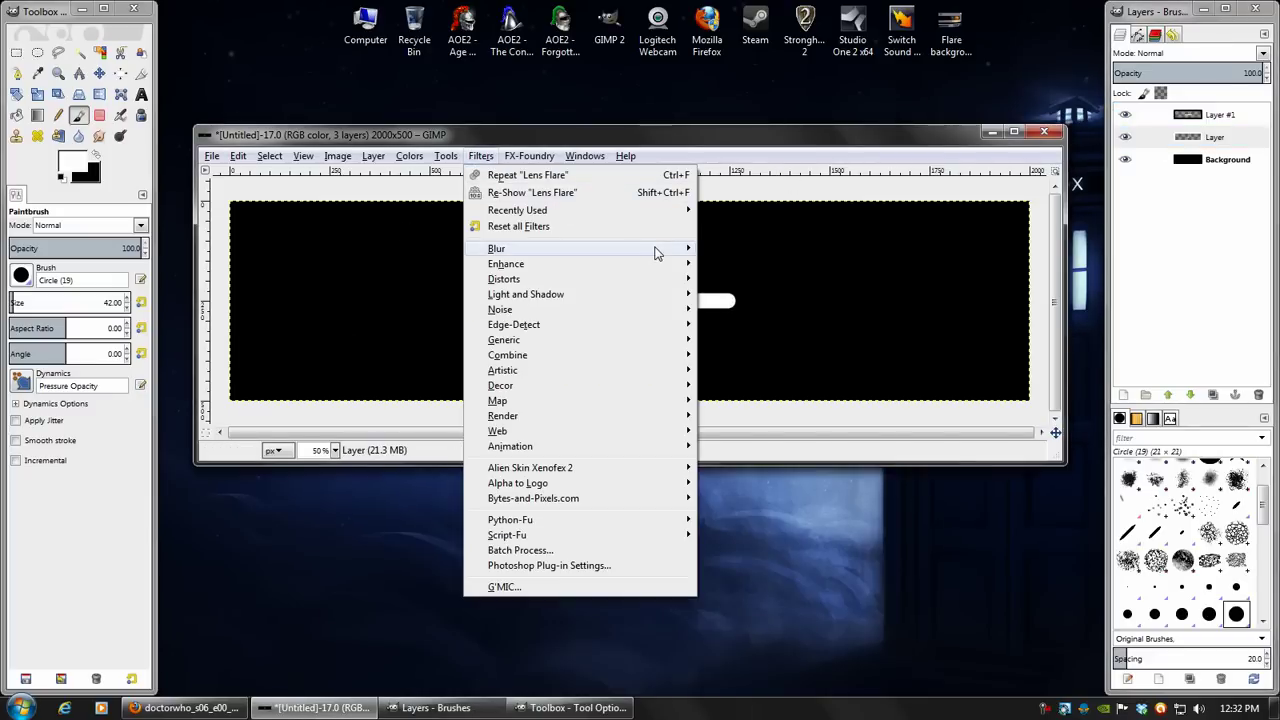
mouse_move(656, 250)
click(750, 279)
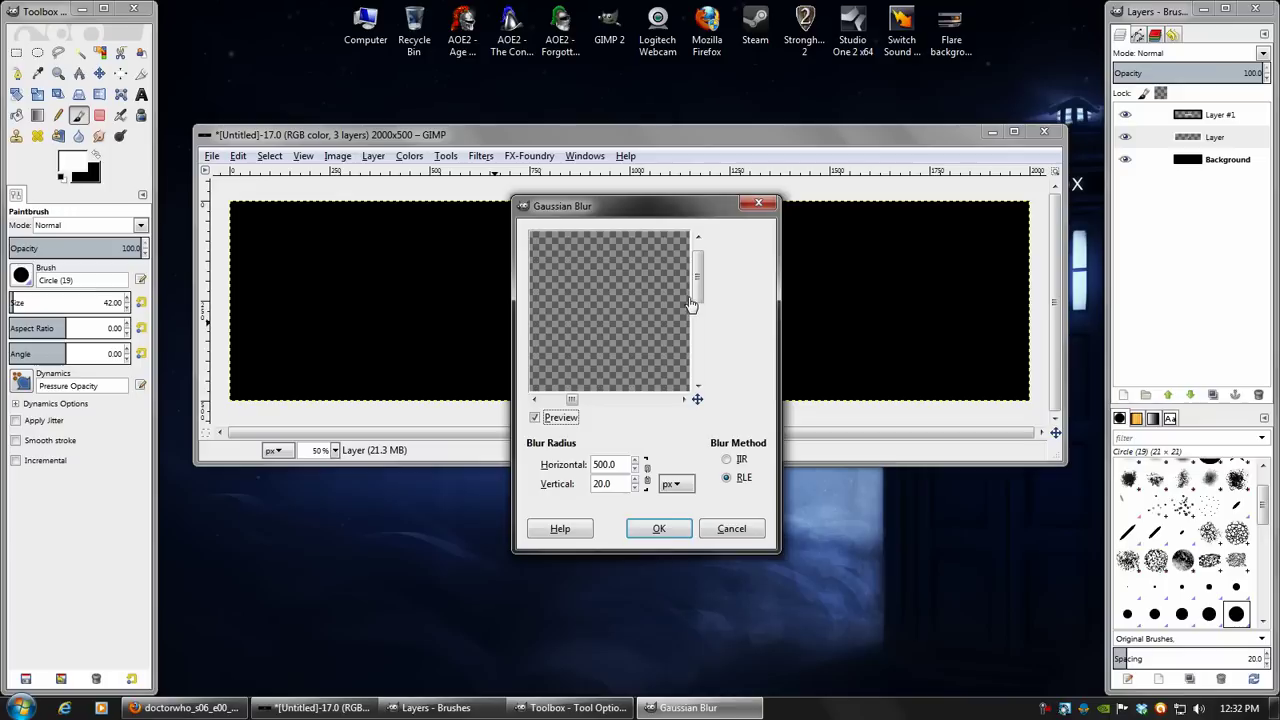
drag(698, 276, 700, 321)
drag(572, 399, 608, 400)
mouse_move(600, 340)
mouse_down()
mouse_move(606, 303)
mouse_move(629, 343)
mouse_move(593, 329)
mouse_up()
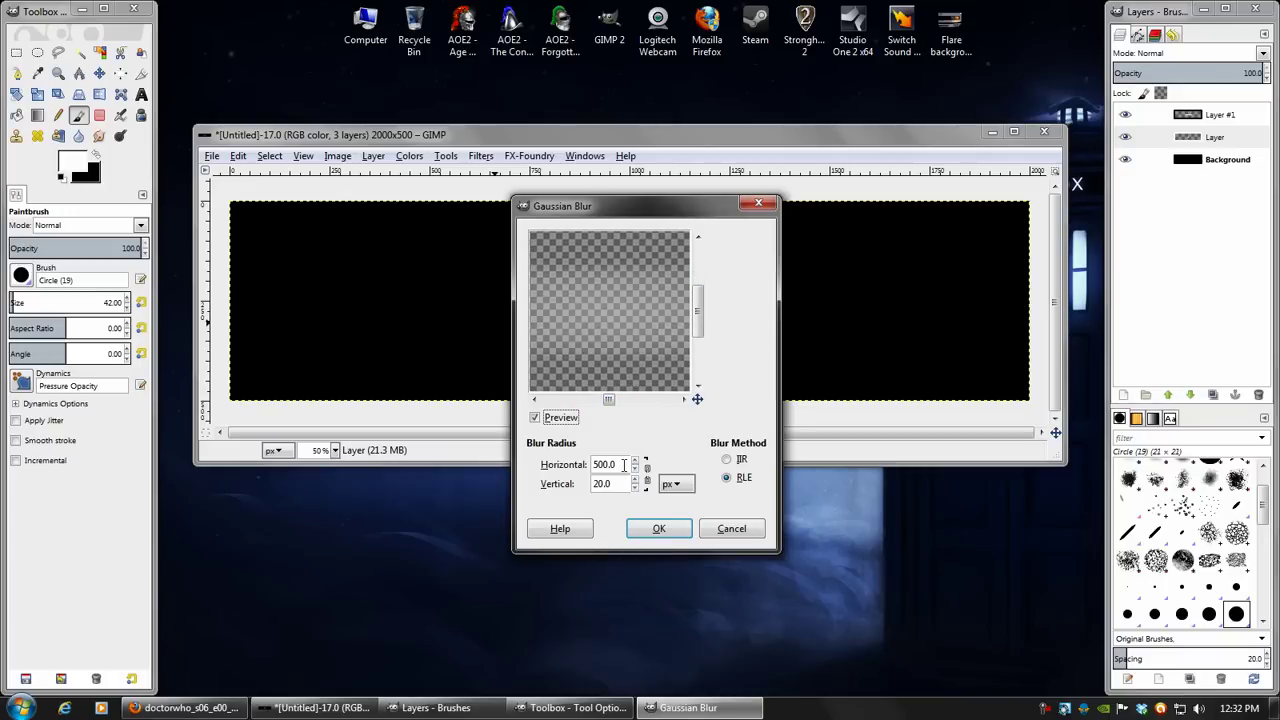
drag(622, 465, 508, 467)
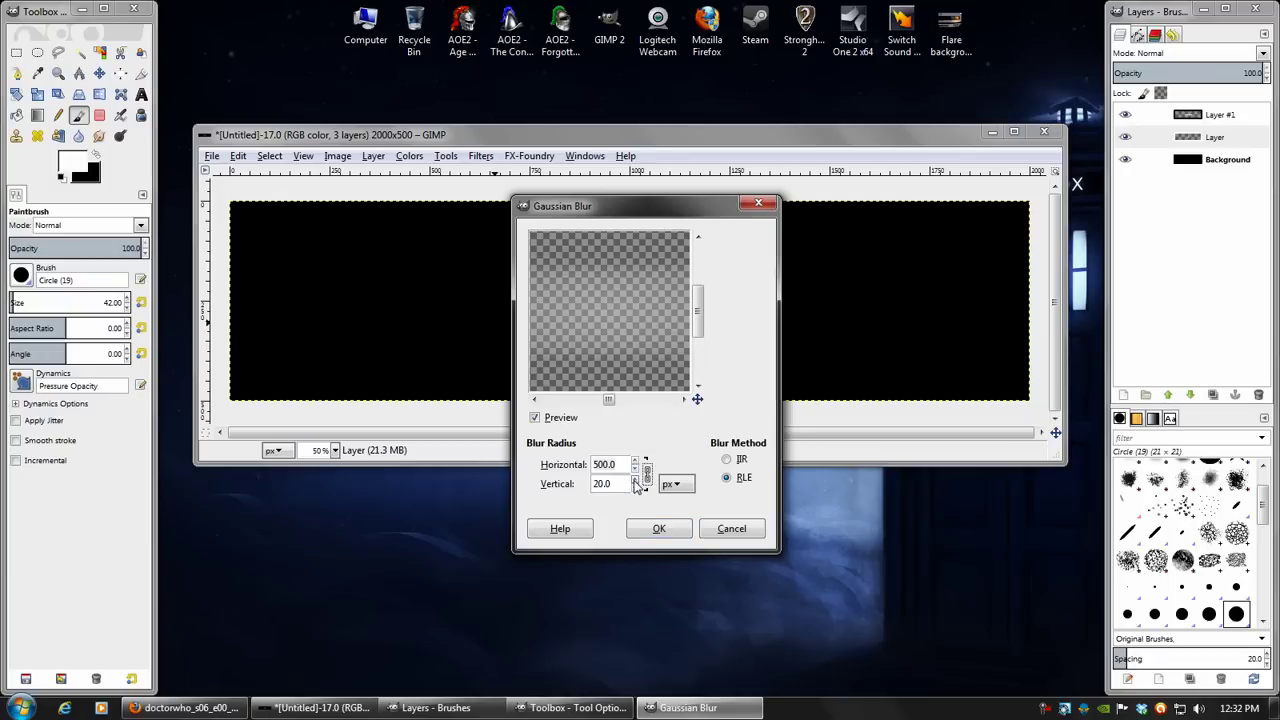
text(35)
key(Tab)
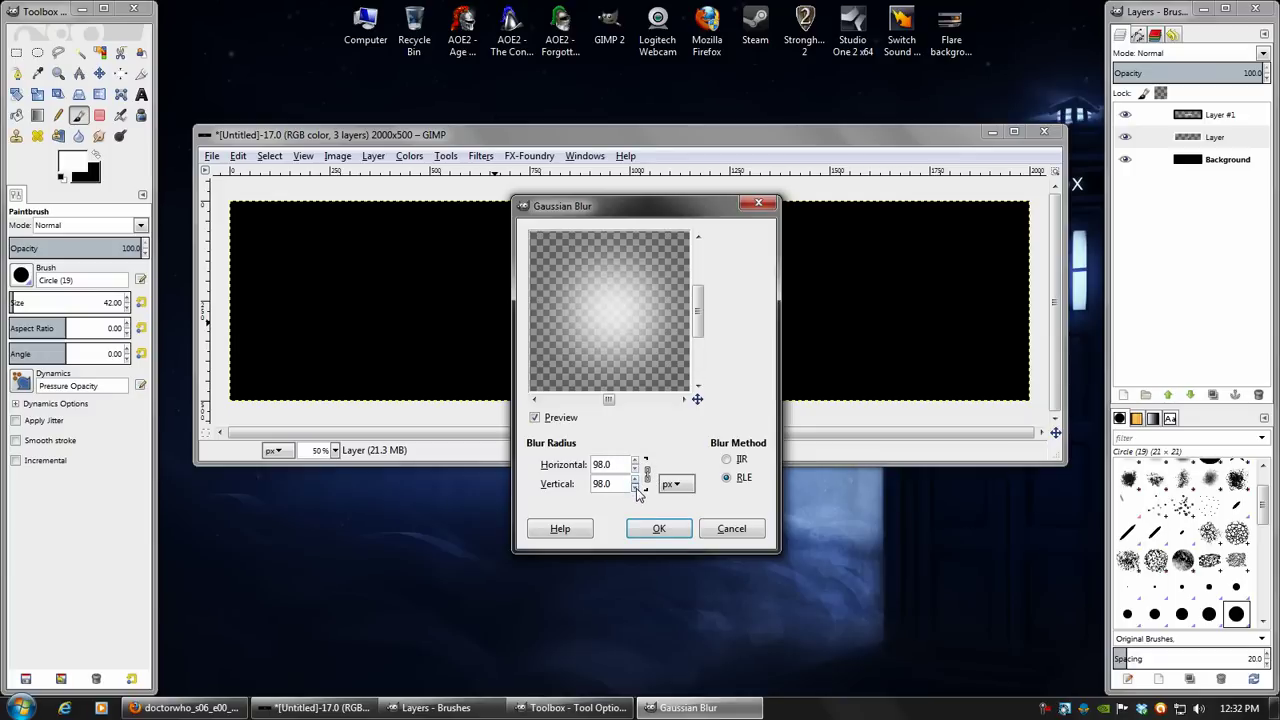
click(635, 488)
click(635, 488)
click(635, 488)
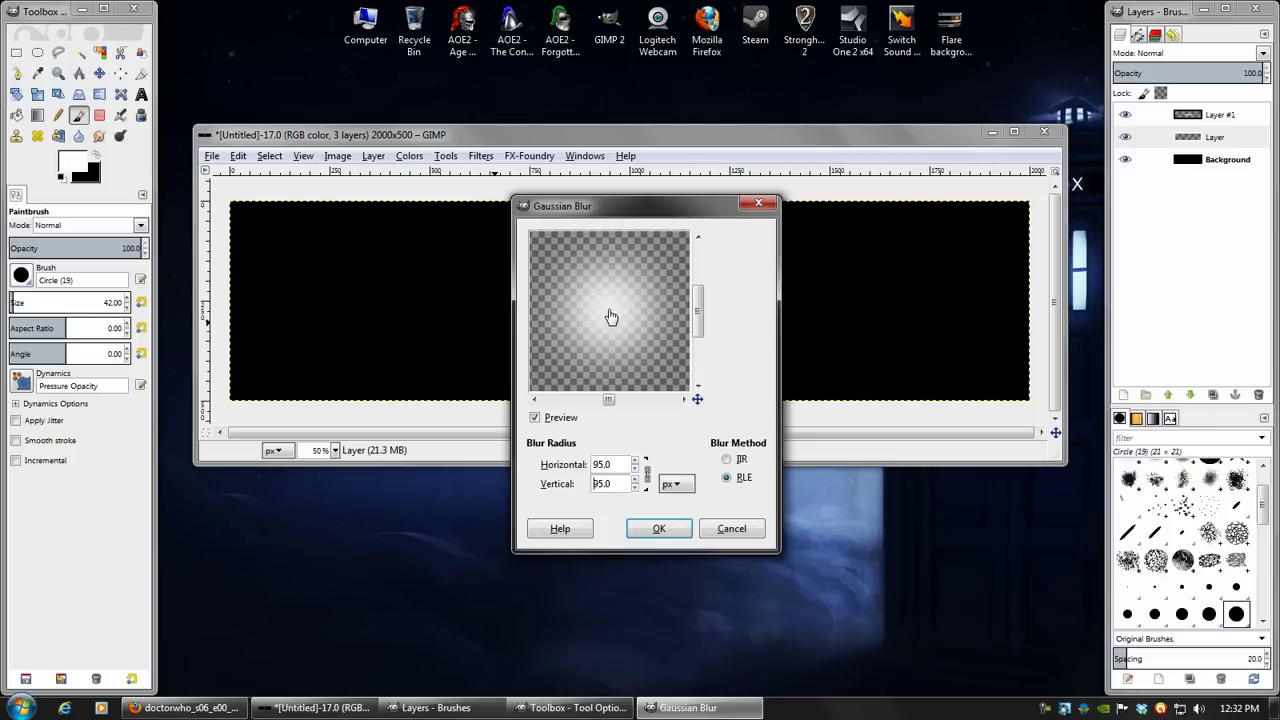
drag(611, 315, 613, 308)
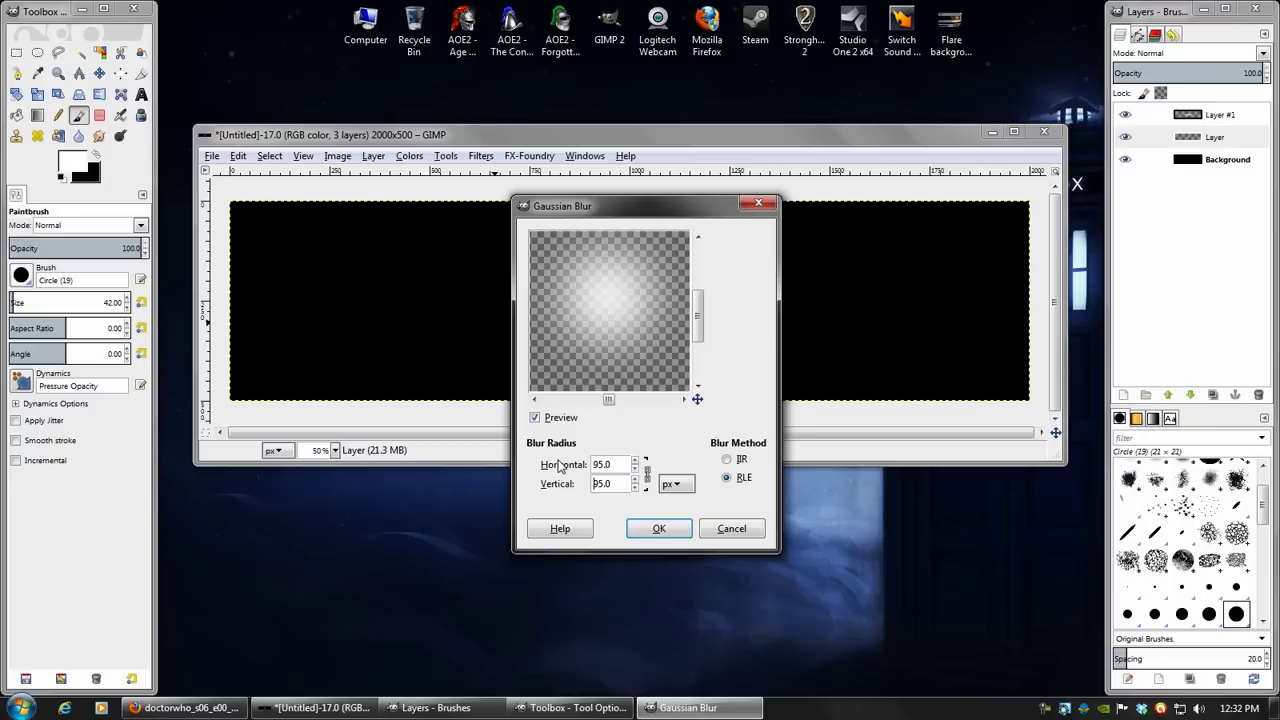
click(659, 529)
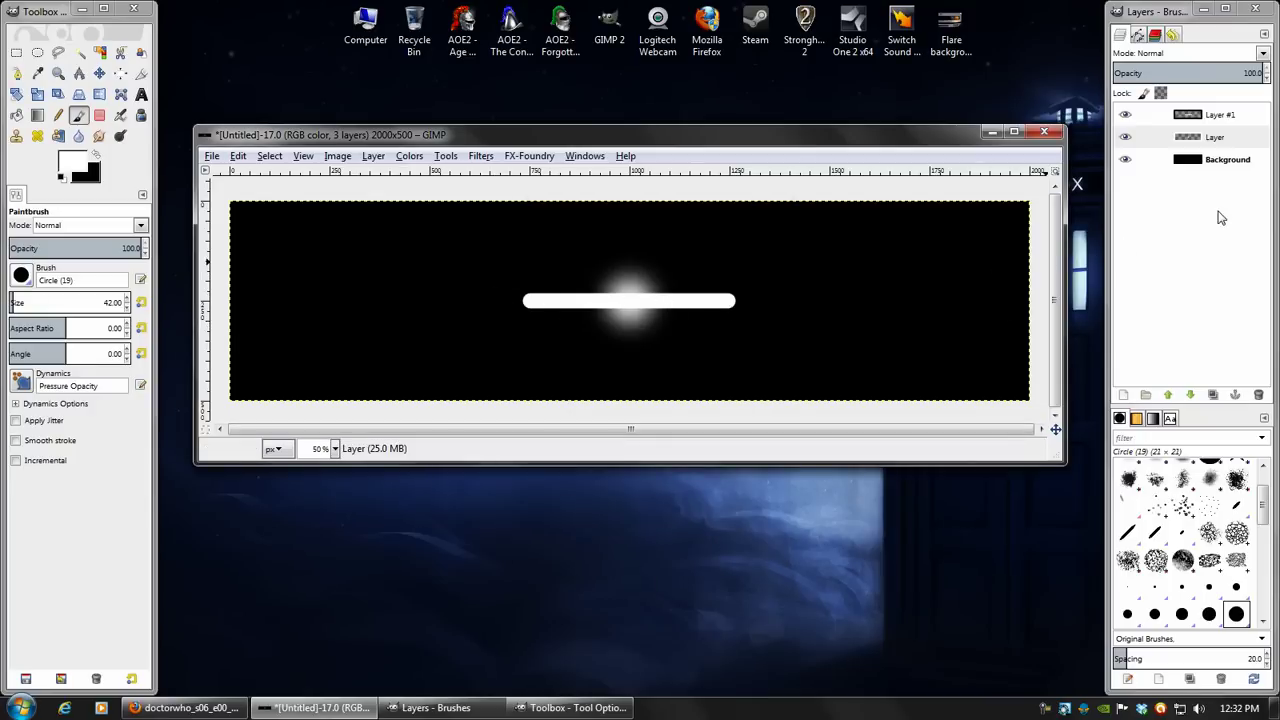
On Layer #1, re-run Gaussian Blur with the radii unchained and vertical radius 20
click(1218, 115)
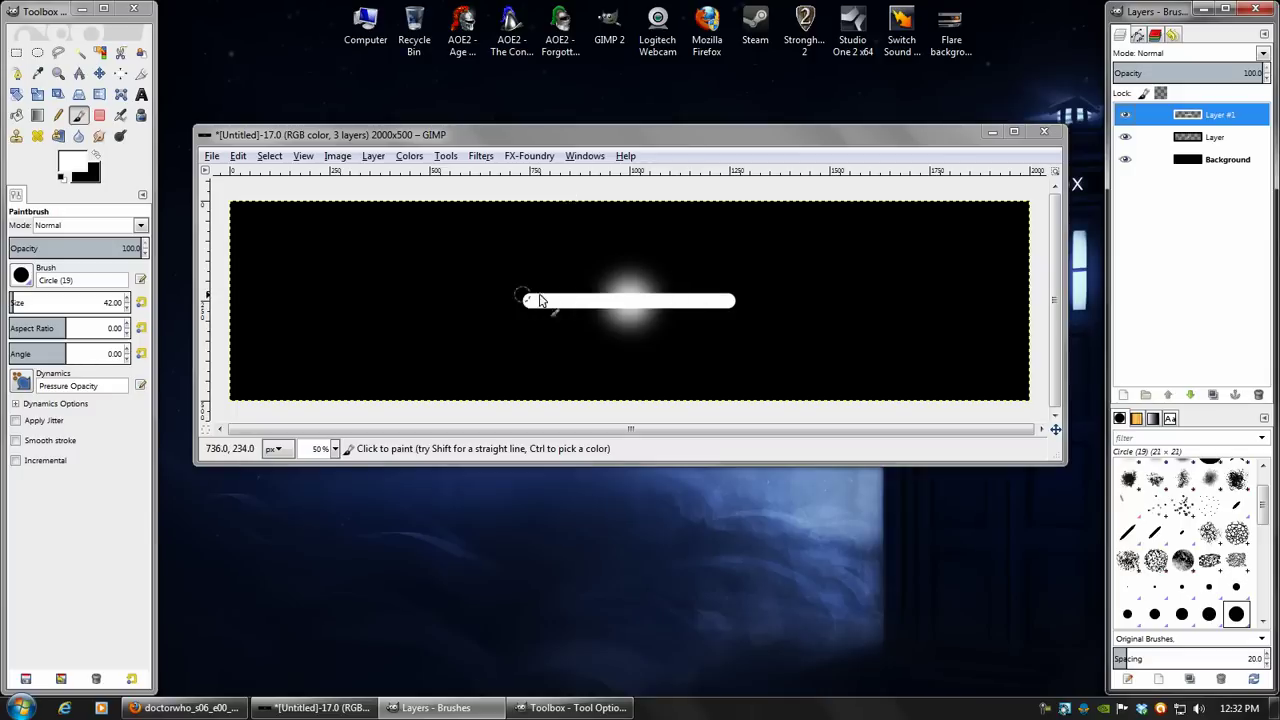
click(479, 158)
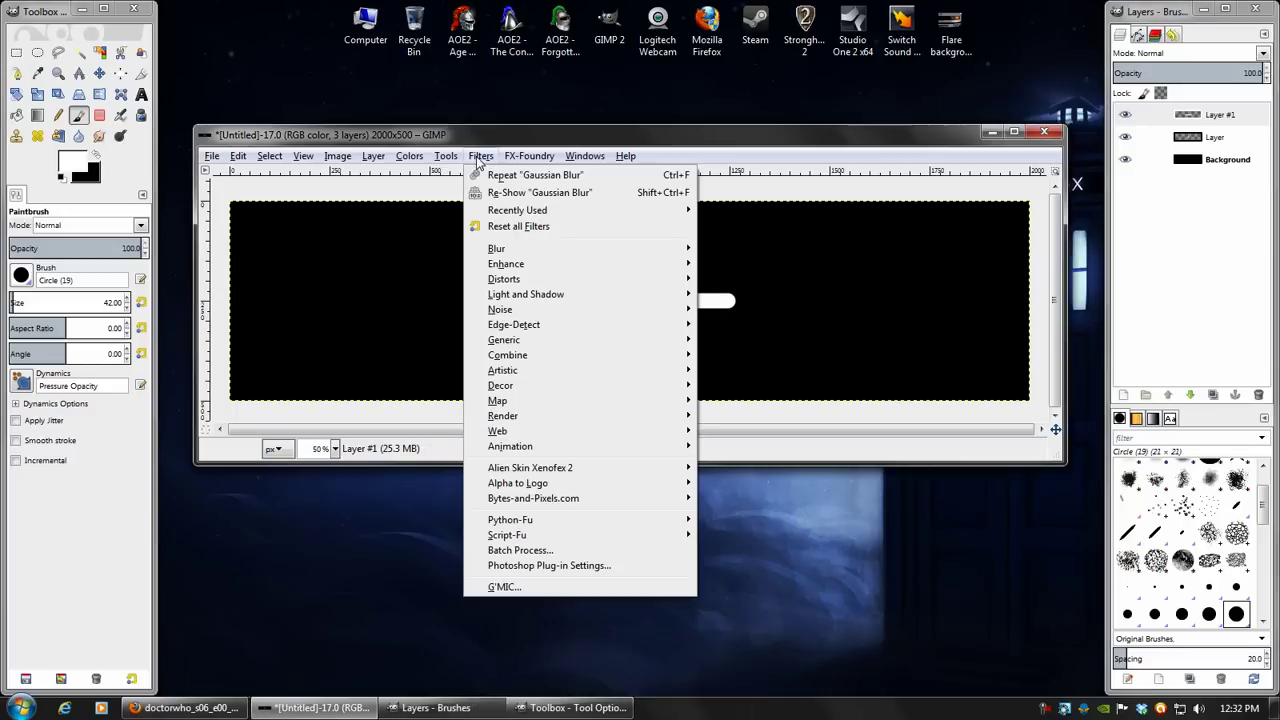
click(568, 193)
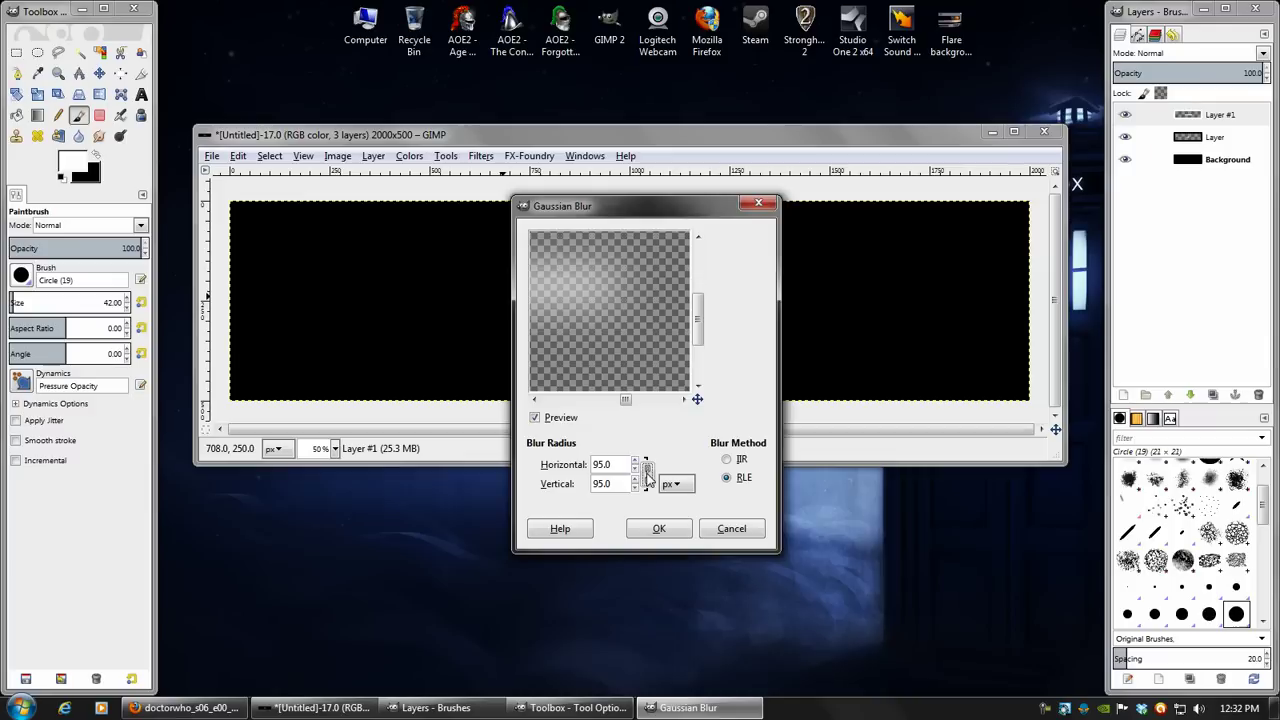
click(605, 465)
key(Return)
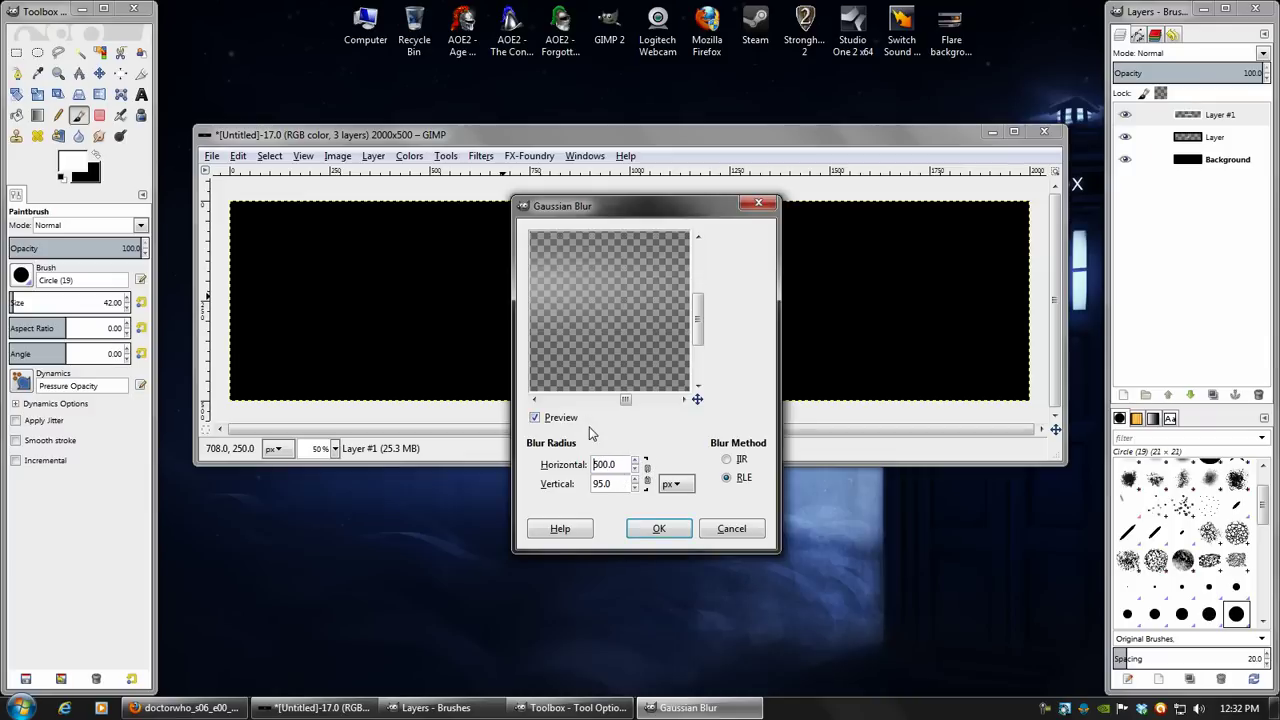
click(624, 486)
text(20)
key(Return)
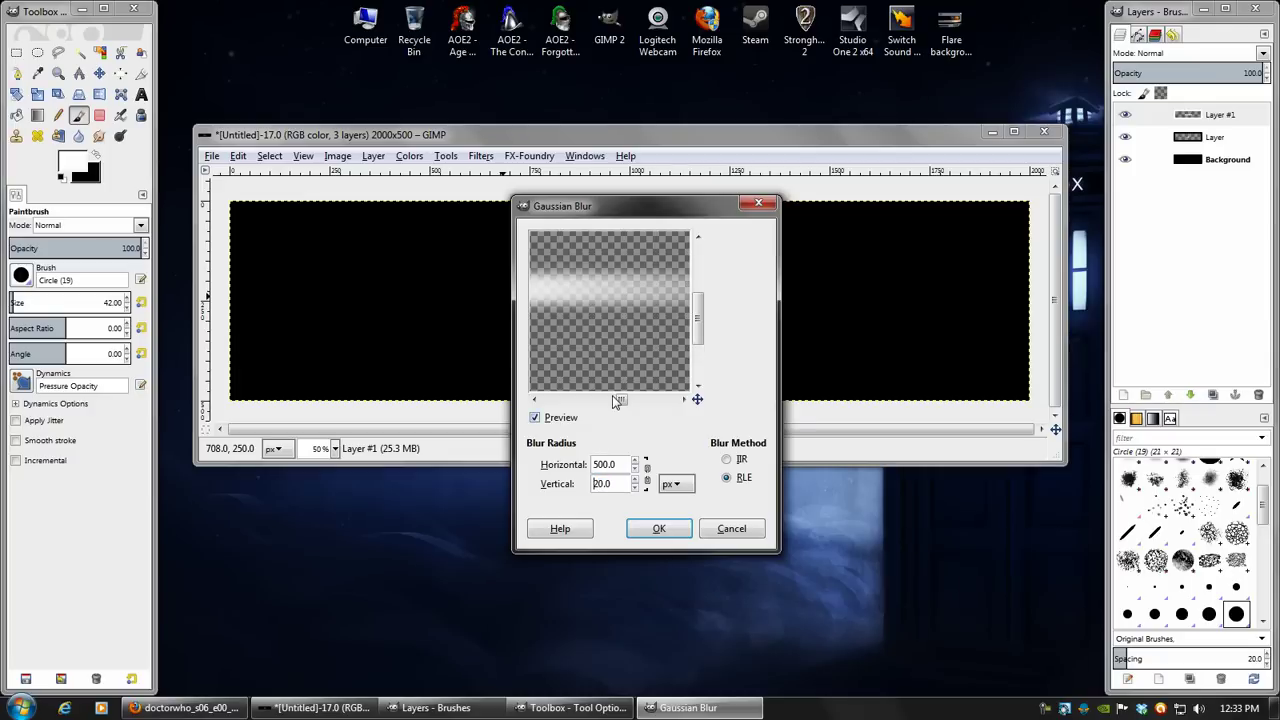
Apply the blur with a 700 px horizontal radius, then duplicate the glow layer
drag(557, 349, 740, 363)
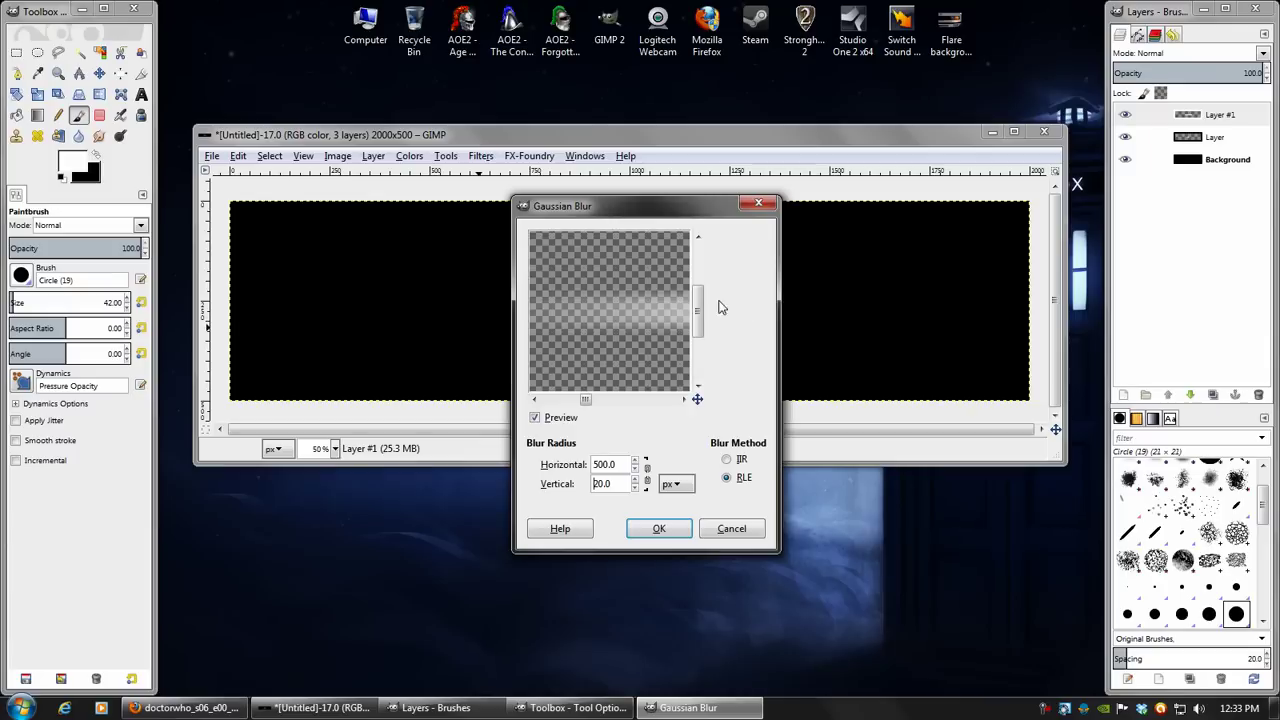
click(468, 312)
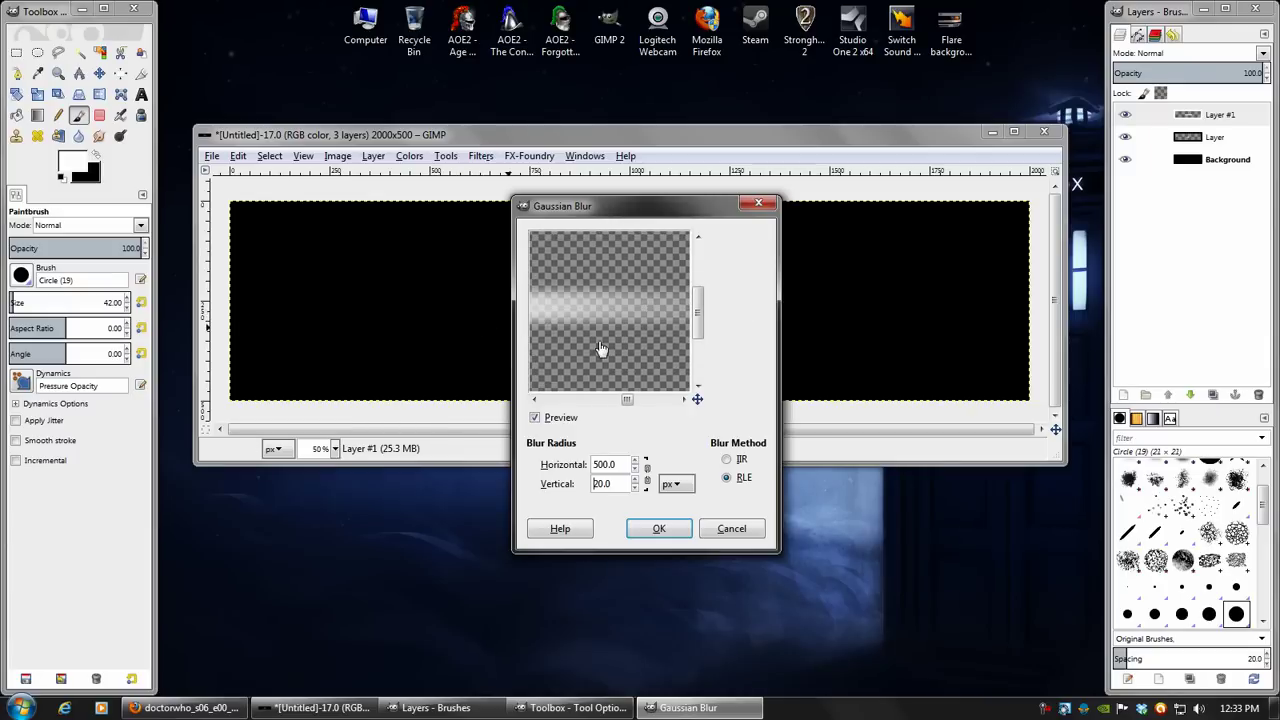
double_click(626, 465)
text(6)
key(BackSpace)
text(700)
key(Return)
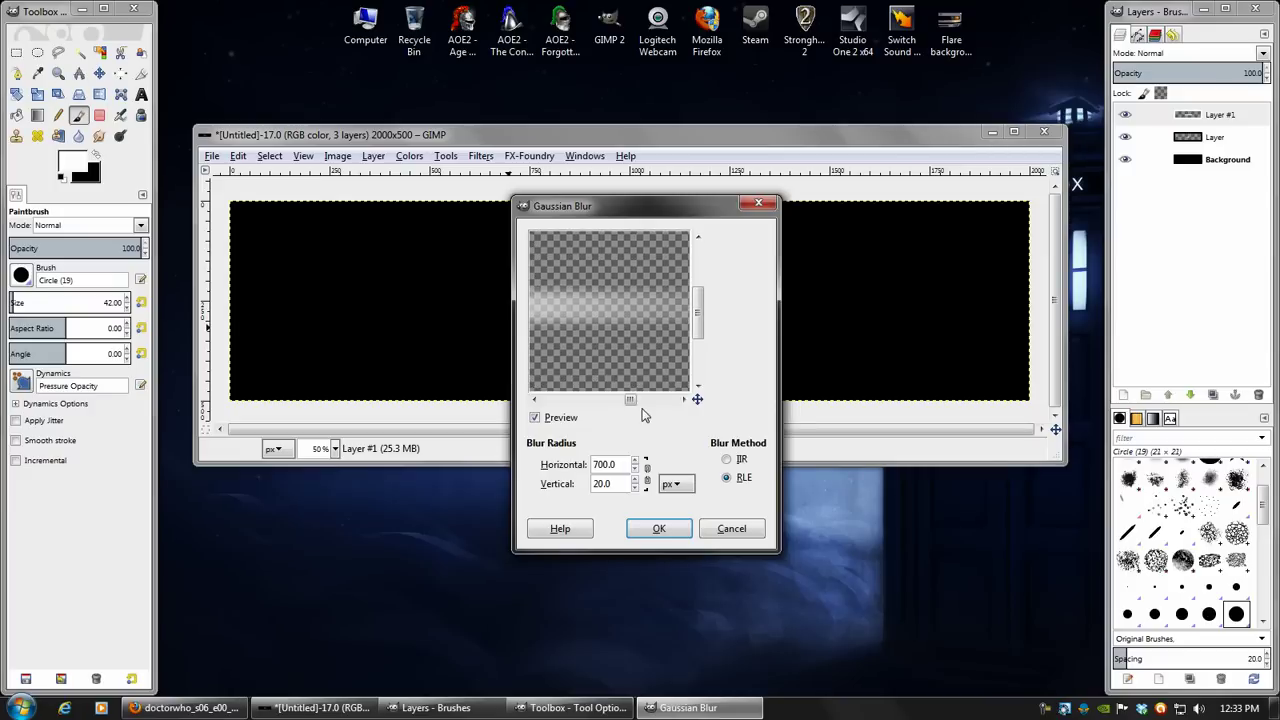
mouse_move(571, 343)
mouse_down()
mouse_move(651, 343)
mouse_move(547, 341)
mouse_up()
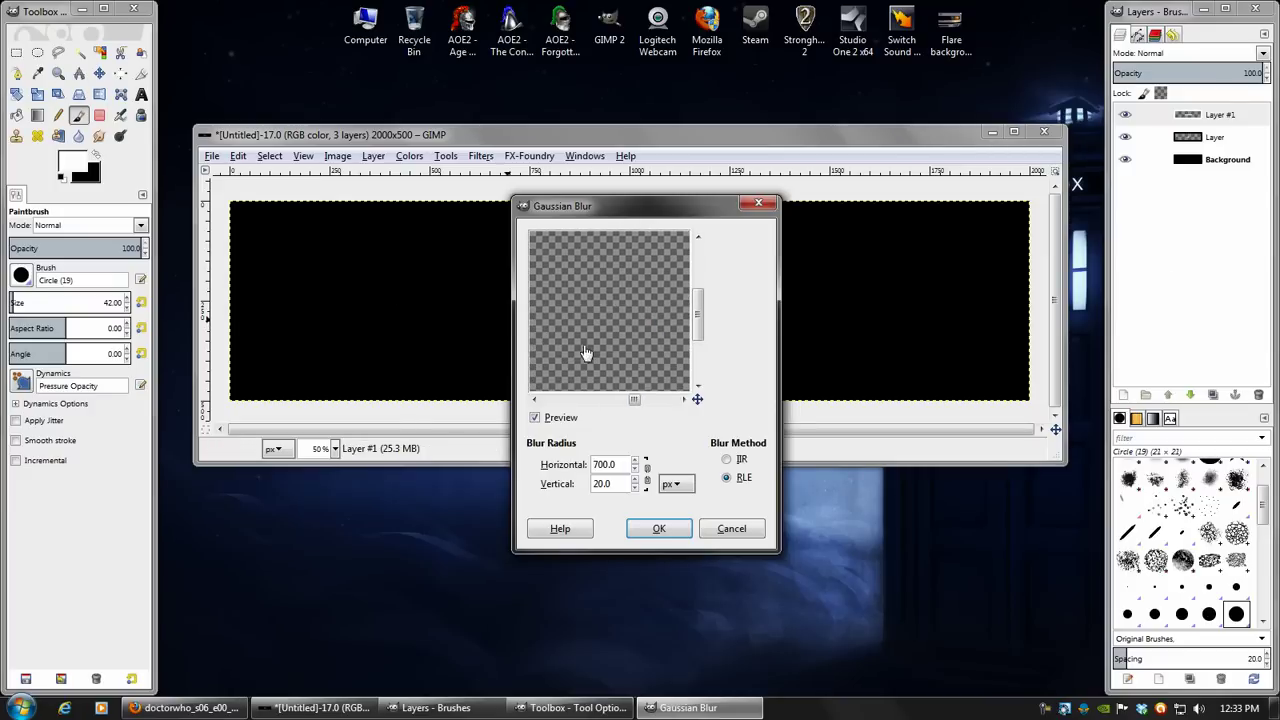
drag(619, 390, 636, 387)
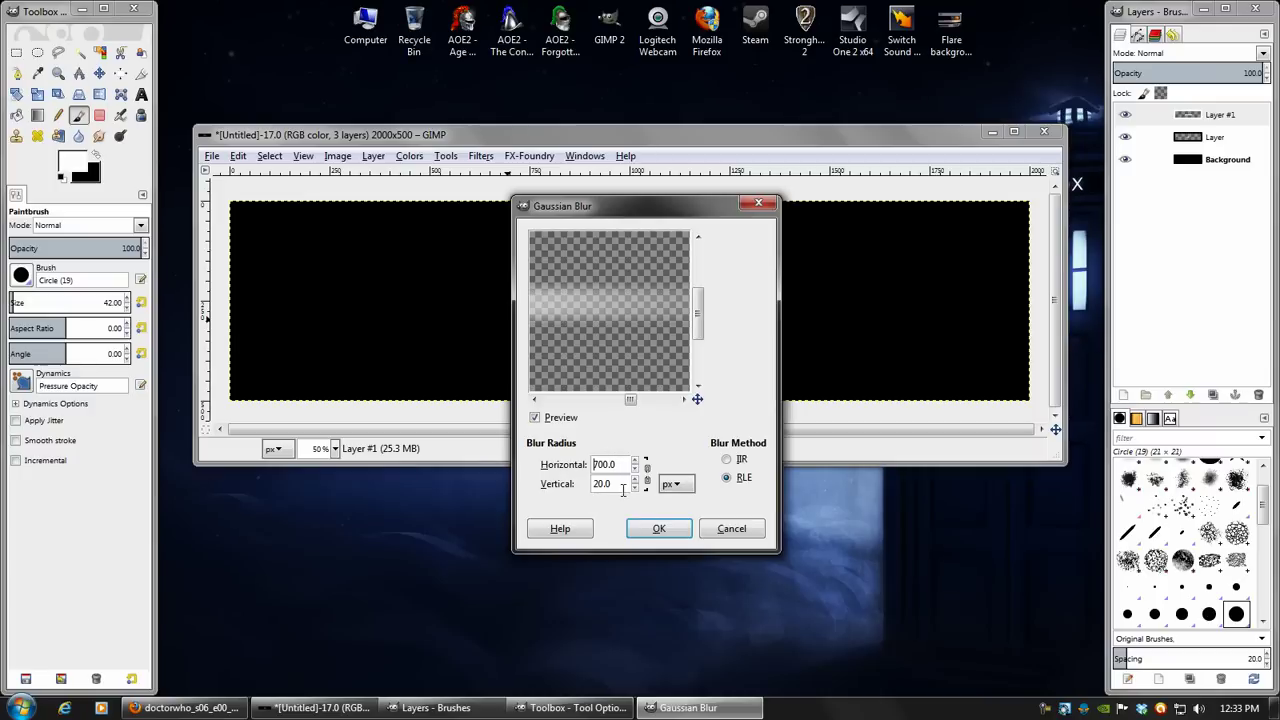
click(643, 522)
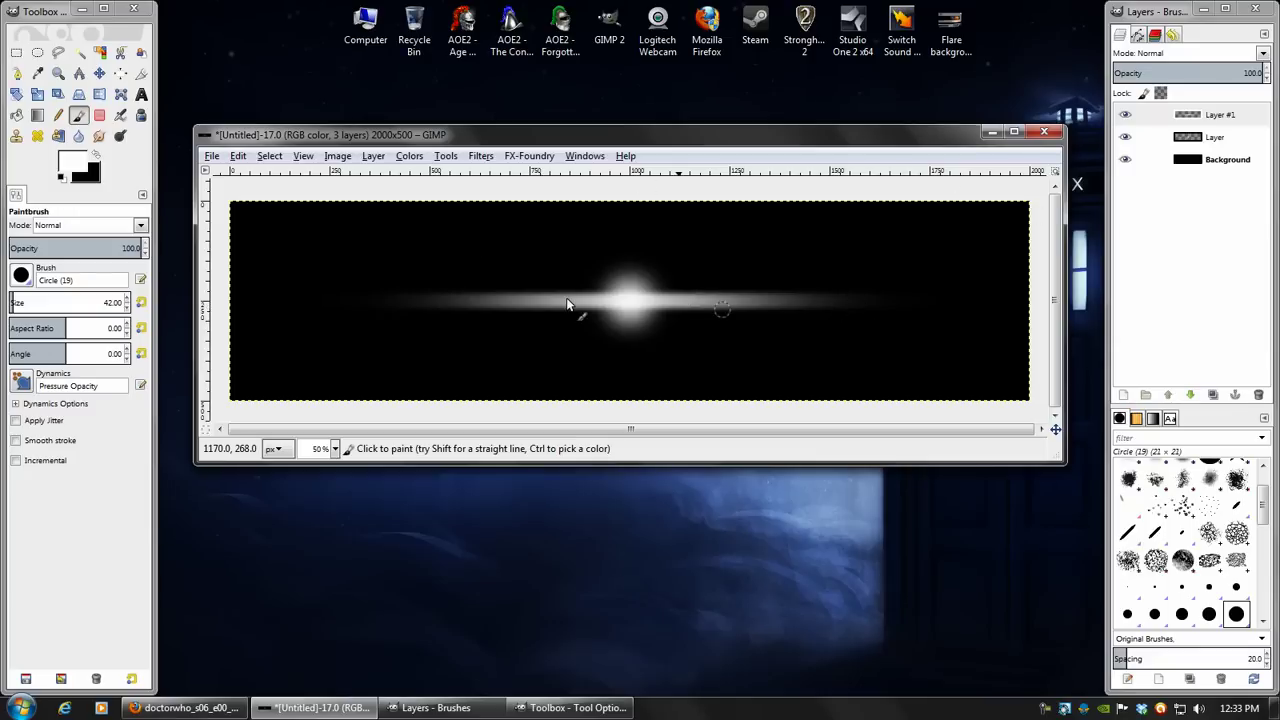
click(1213, 145)
click(1212, 395)
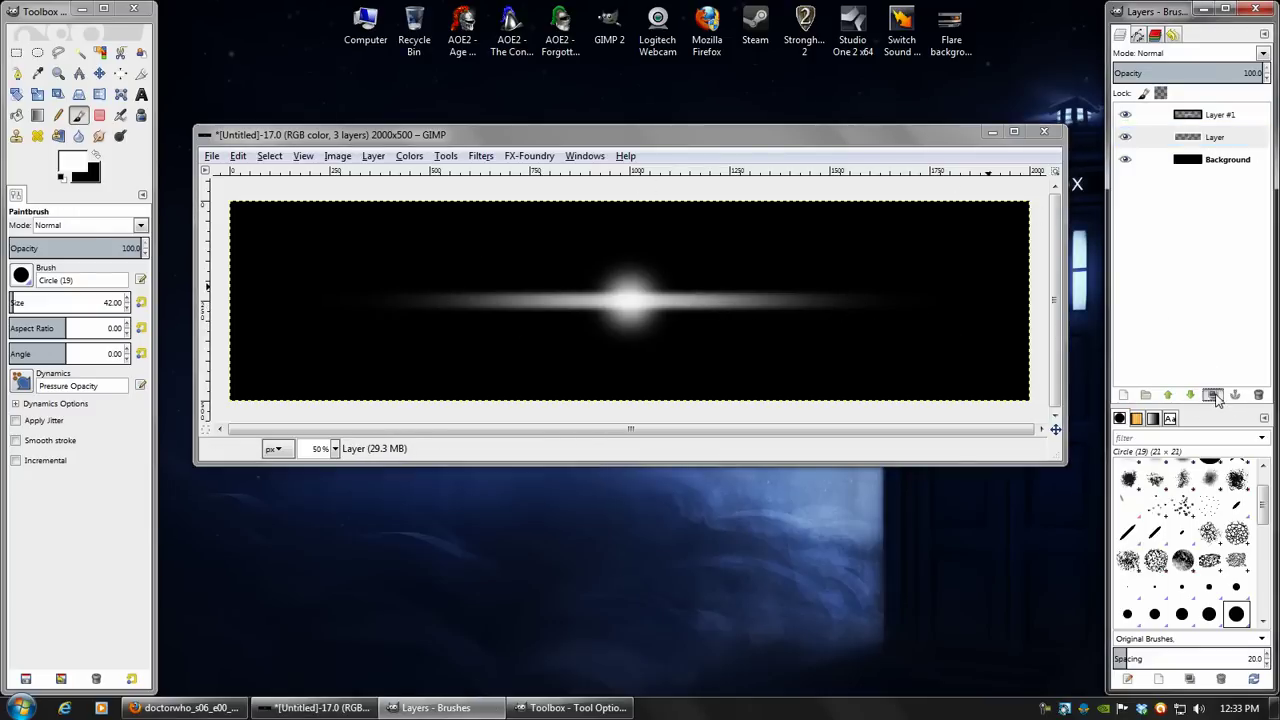
Hide the streak layer and re-run Gaussian Blur on Layer copy with vertical radius 0
click(1126, 114)
click(1147, 159)
click(1147, 137)
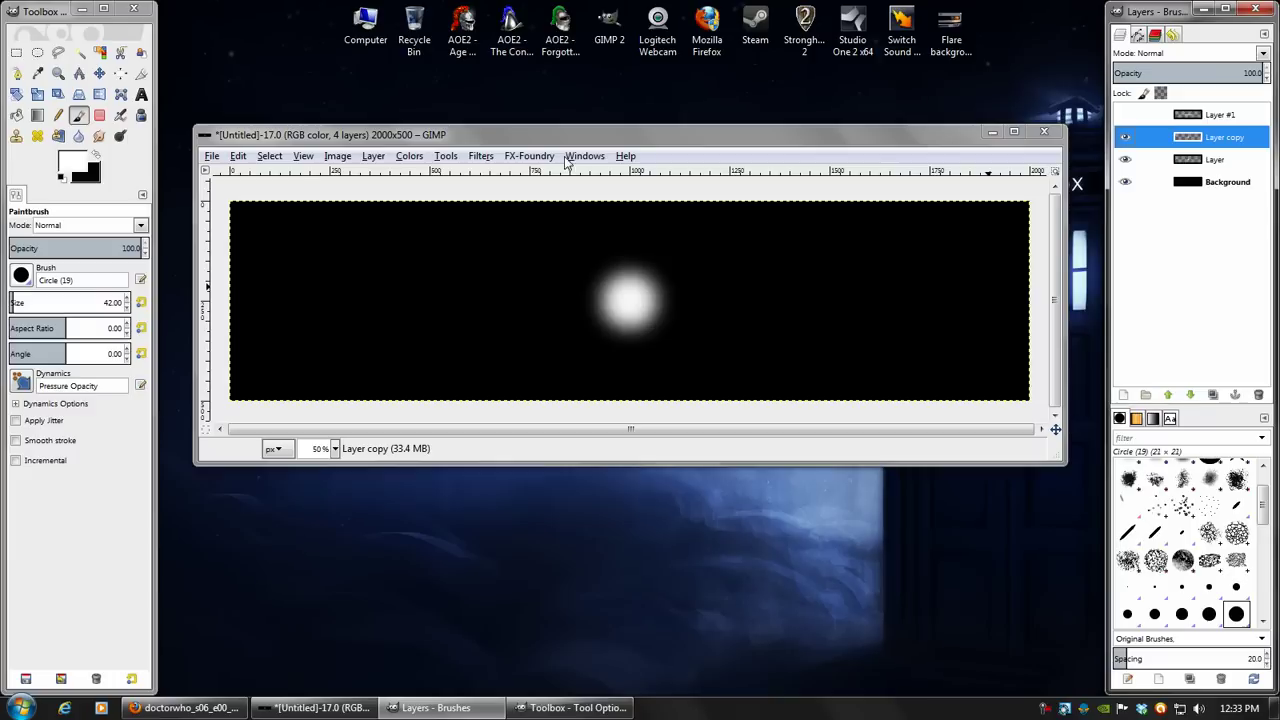
click(480, 156)
click(572, 191)
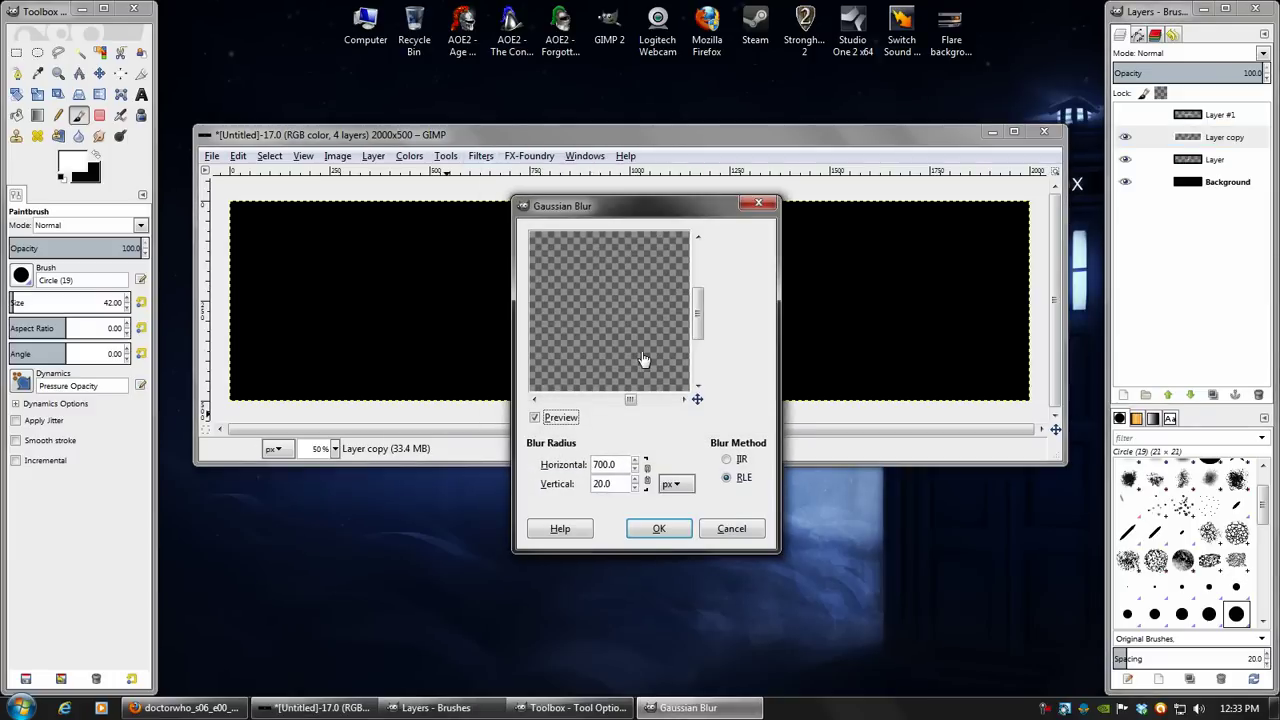
drag(631, 403, 614, 400)
double_click(622, 481)
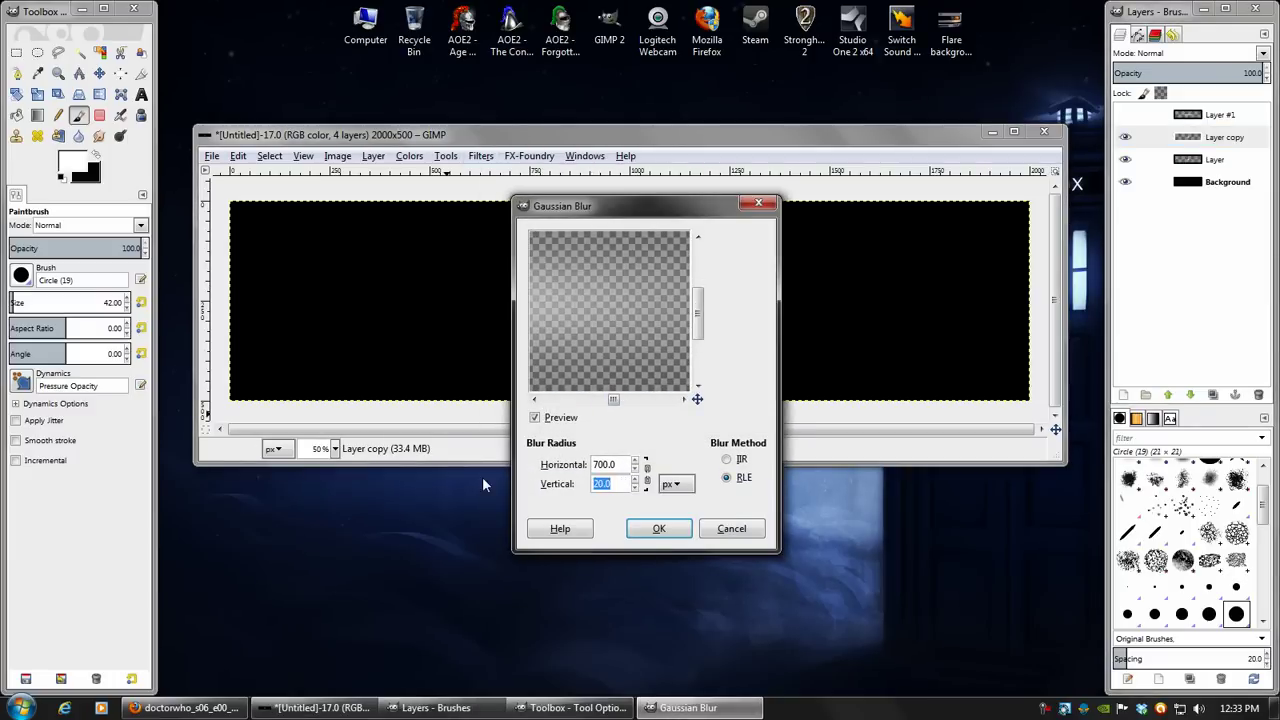
text(0.0)
drag(606, 346, 630, 330)
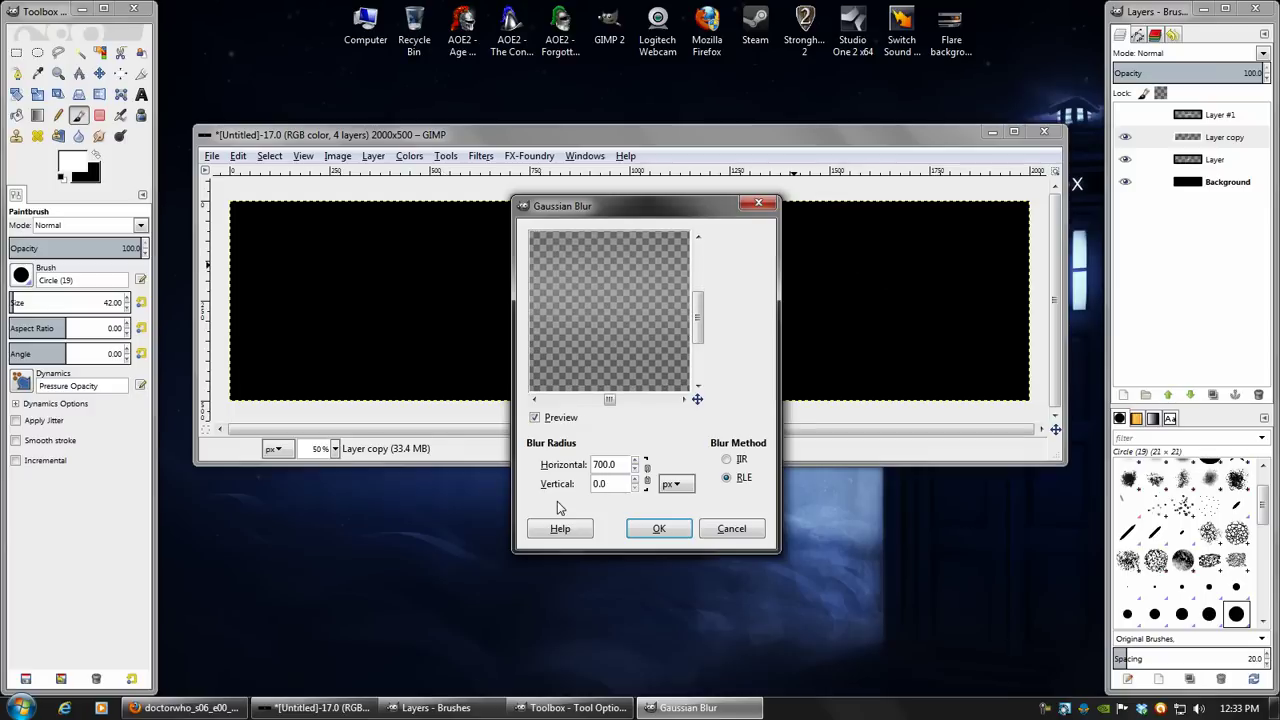
Settle on a 150 px horizontal radius and apply the blur to the glow
double_click(619, 463)
text(200)
key(Return)
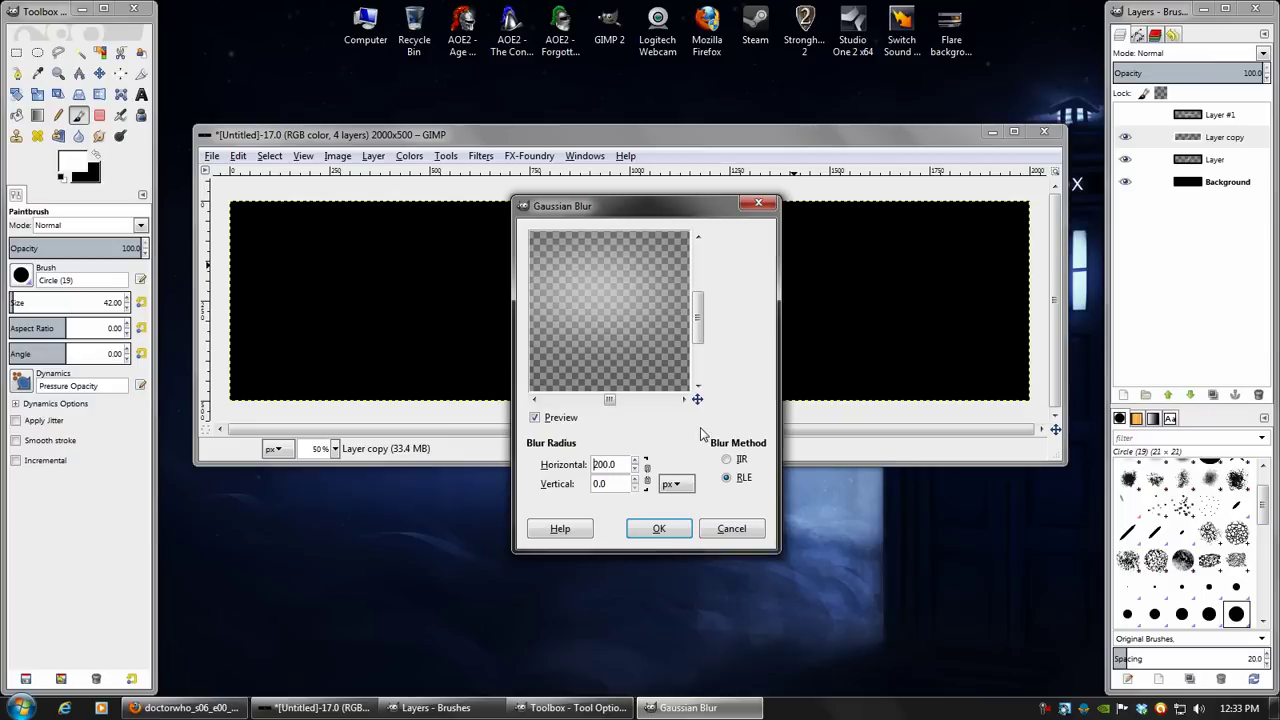
double_click(612, 463)
text(100)
key(Return)
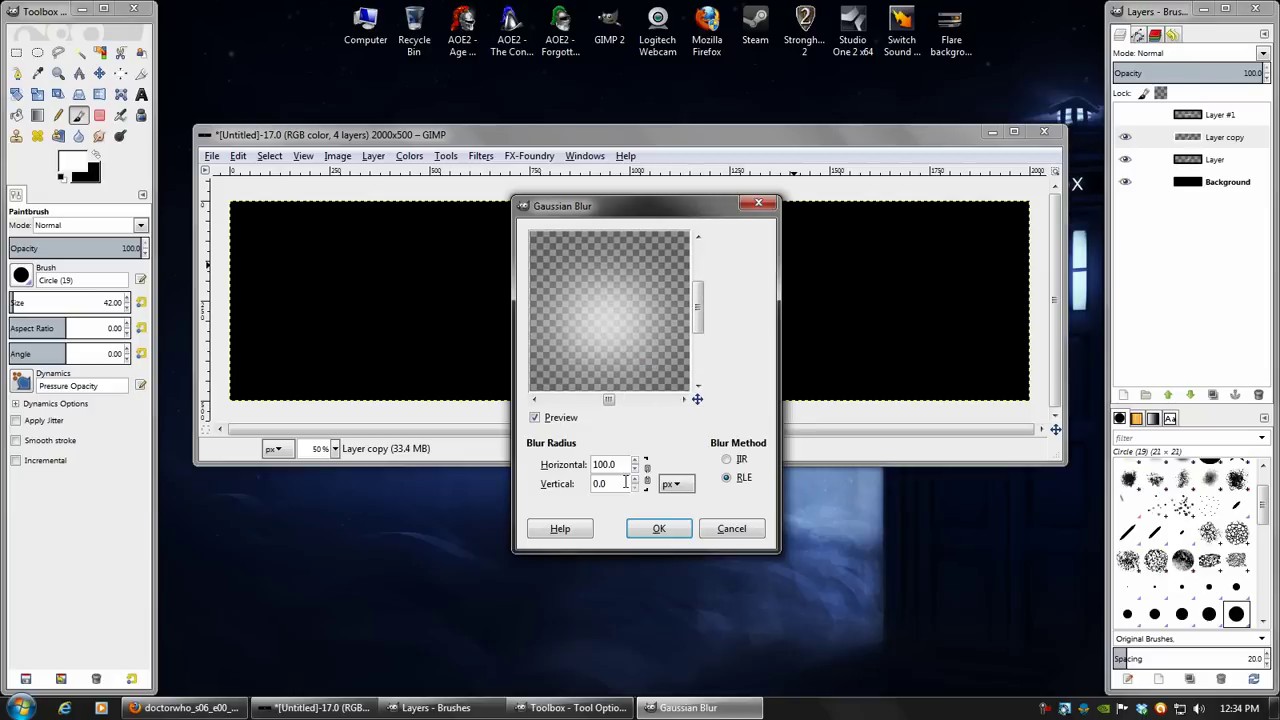
double_click(622, 464)
text(150)
key(Return)
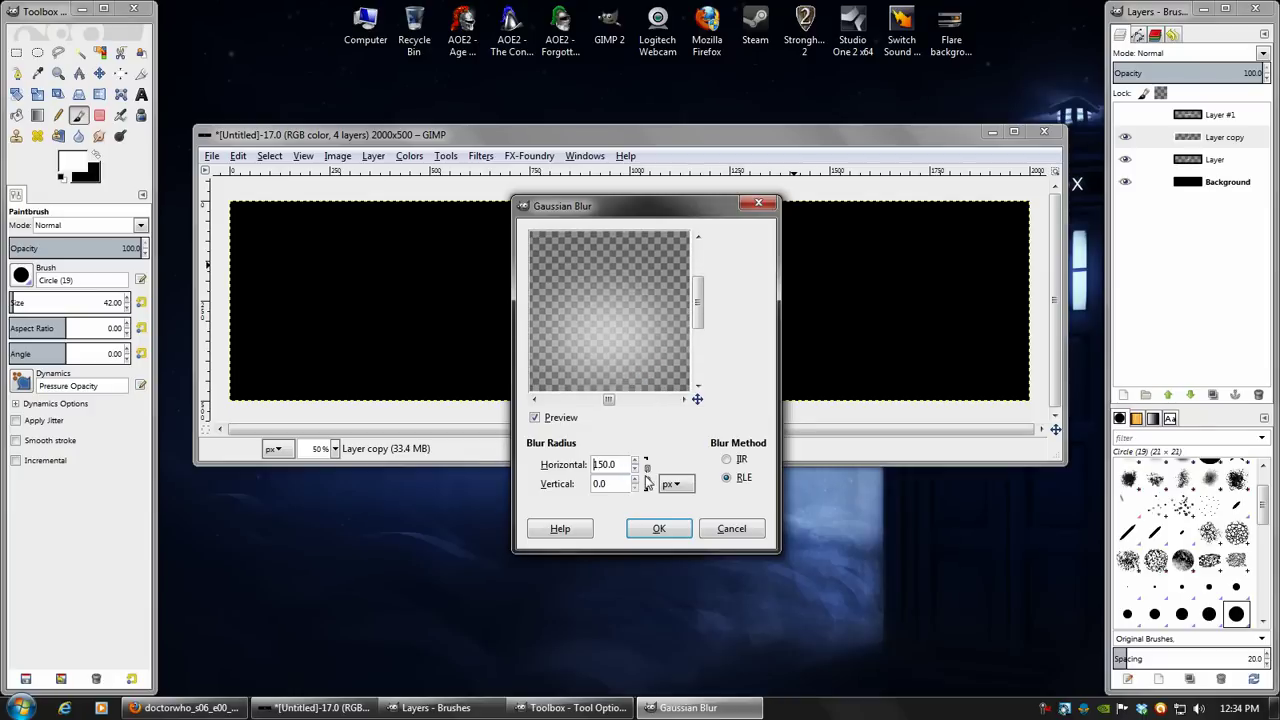
click(655, 528)
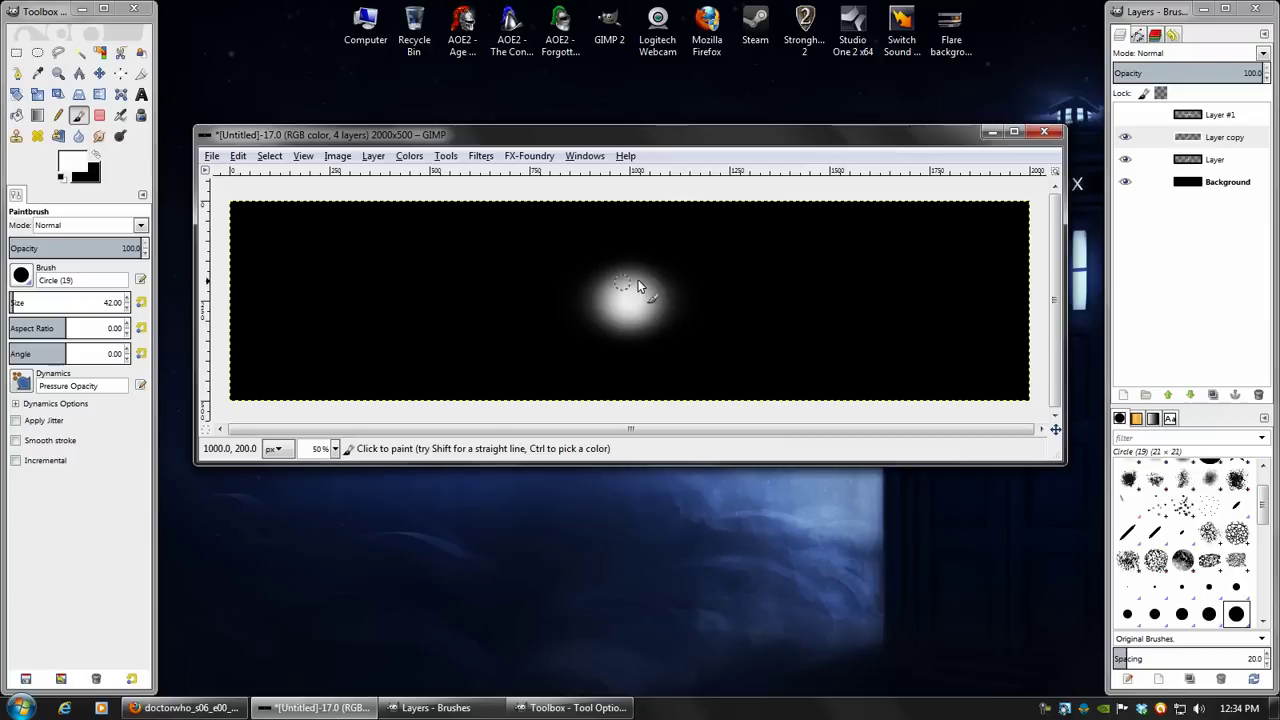
Show Layer #1 and blur Layer copy again with a 300 px horizontal radius
click(1127, 139)
click(1125, 114)
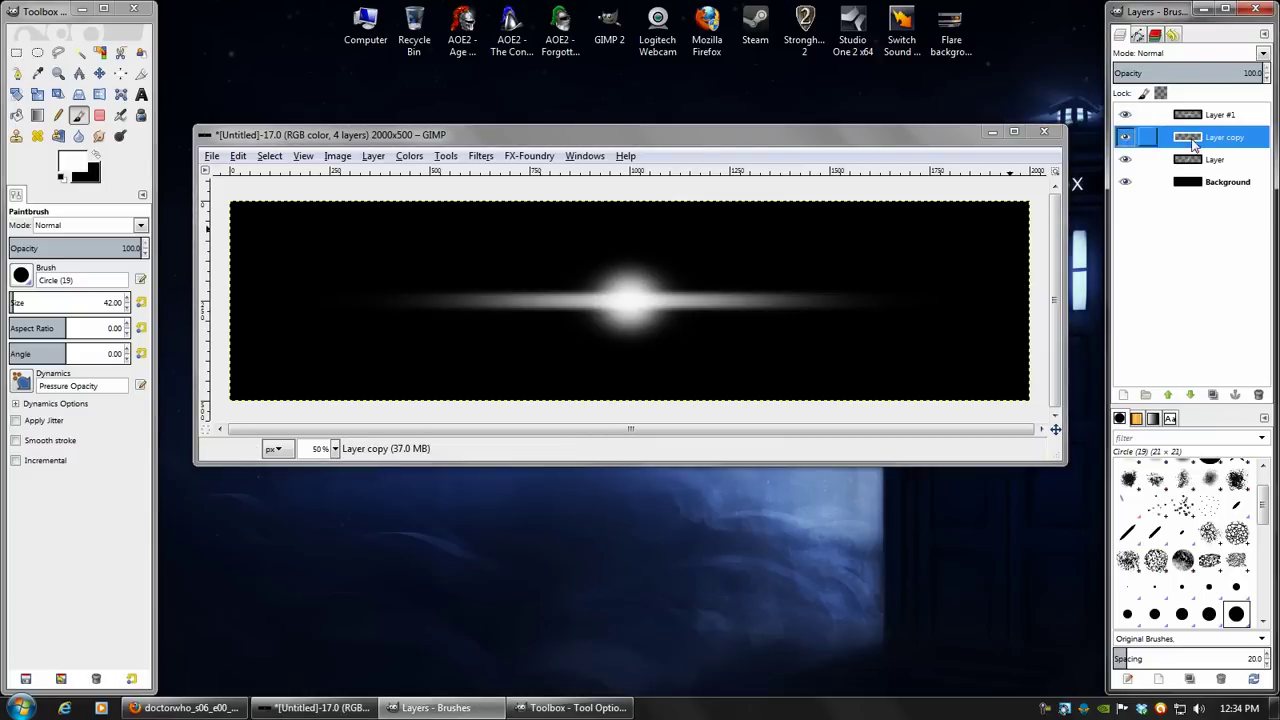
click(481, 157)
click(530, 191)
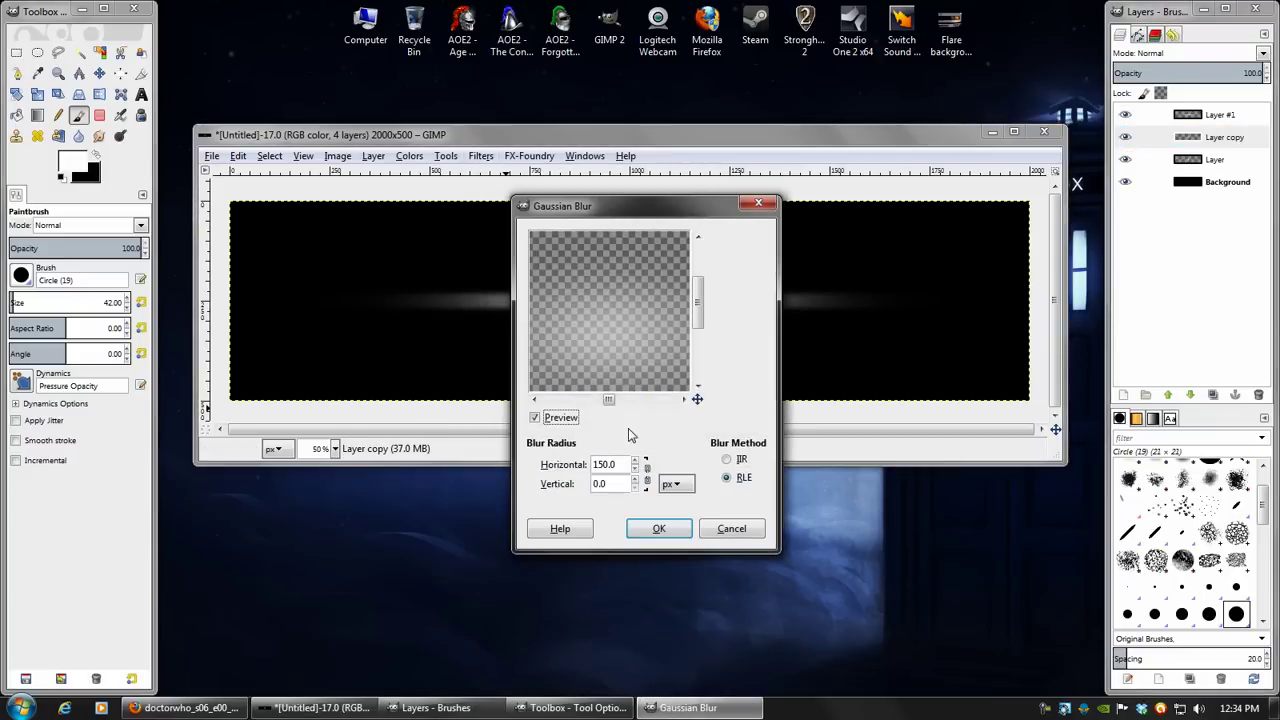
double_click(622, 463)
text(300)
click(659, 528)
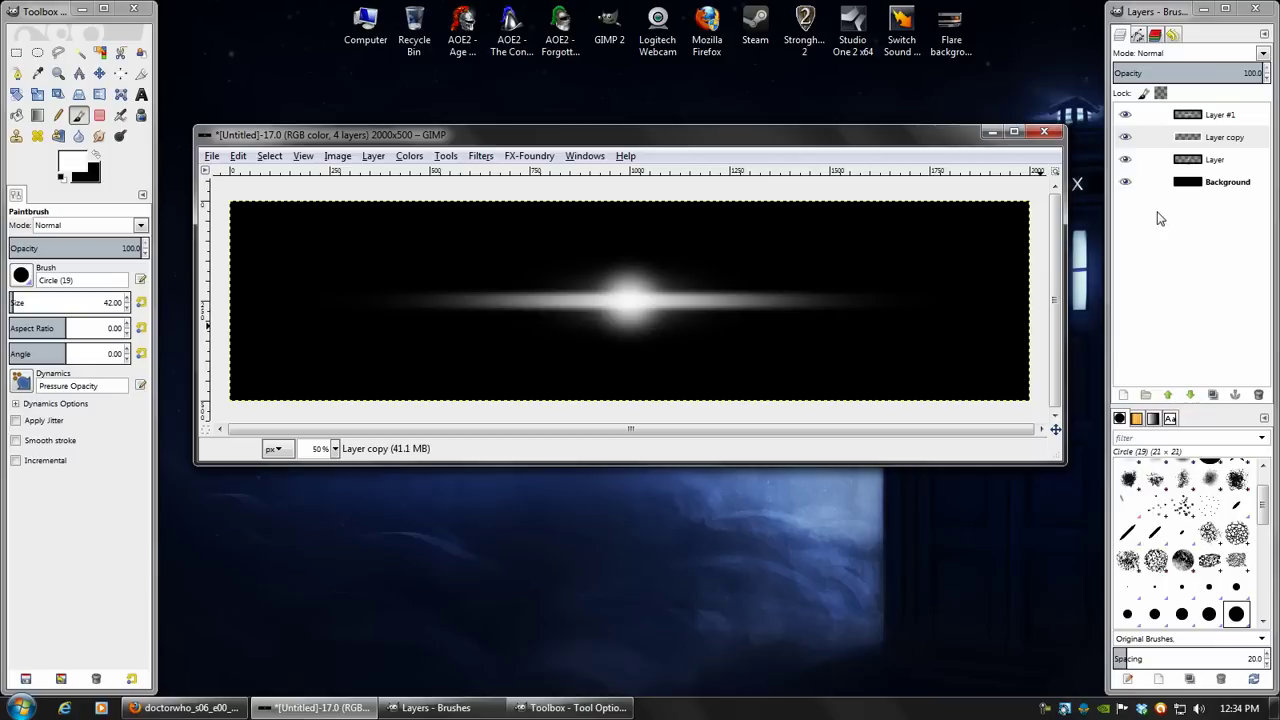
Duplicate the streak layer and blur the copy with linked 200 px radii
click(1127, 138)
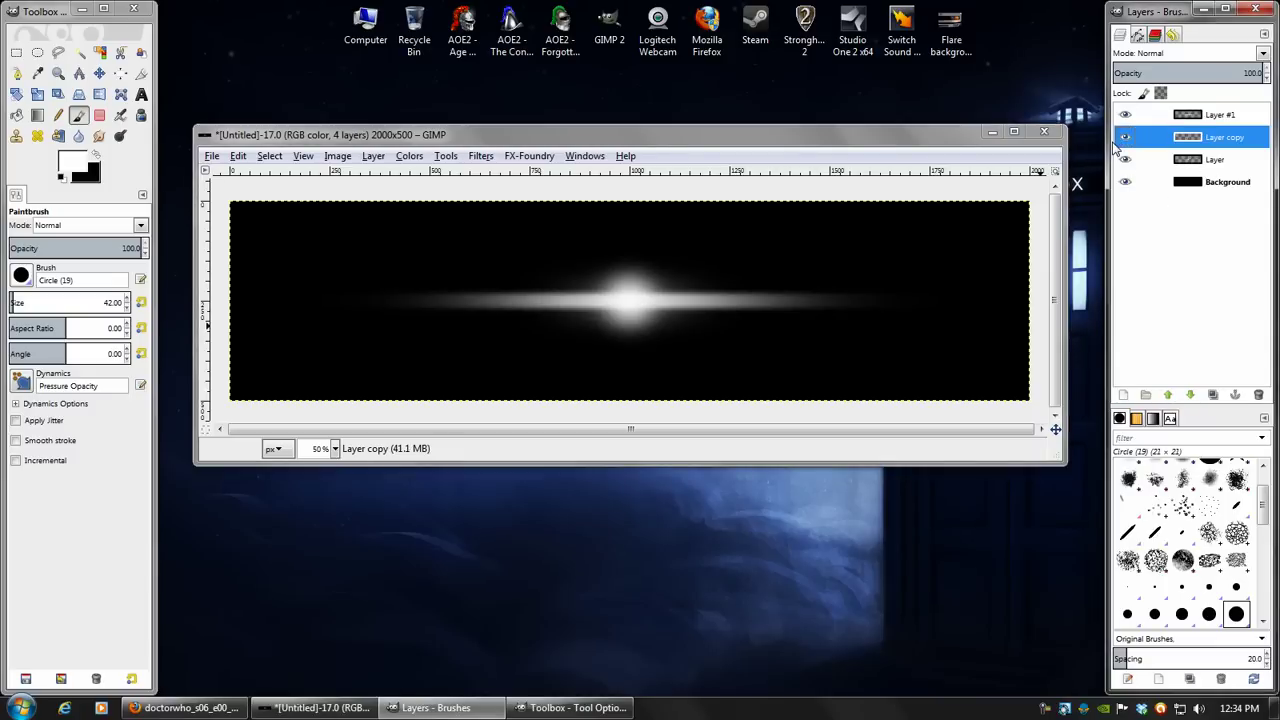
click(1125, 137)
click(1125, 137)
key(Up)
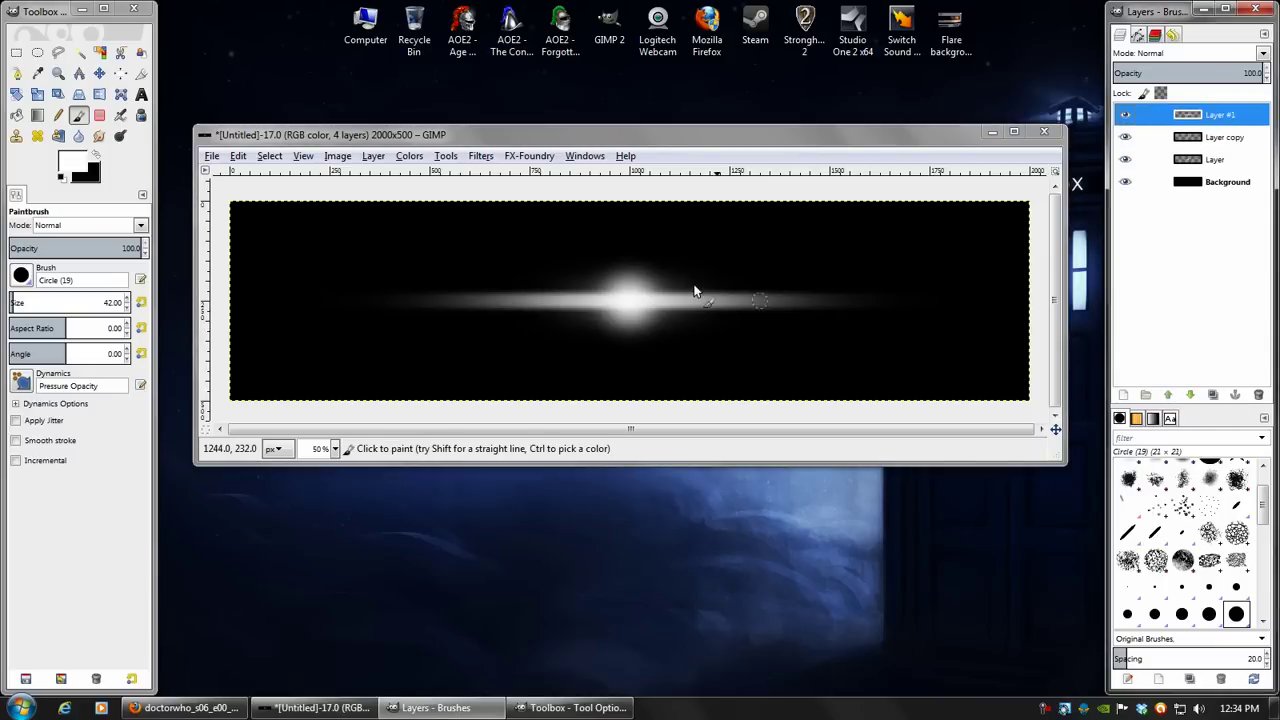
click(1212, 395)
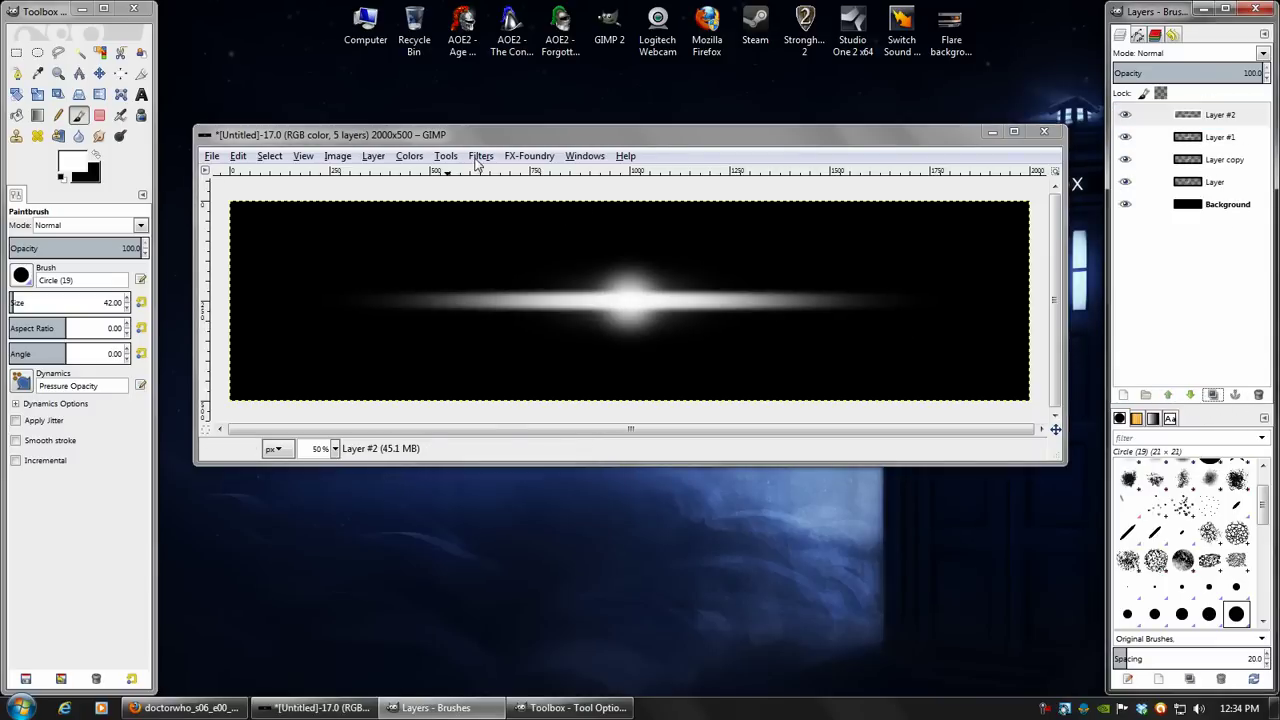
click(480, 155)
click(530, 191)
mouse_move(614, 362)
mouse_down()
mouse_move(616, 327)
mouse_move(549, 354)
mouse_move(600, 371)
mouse_up()
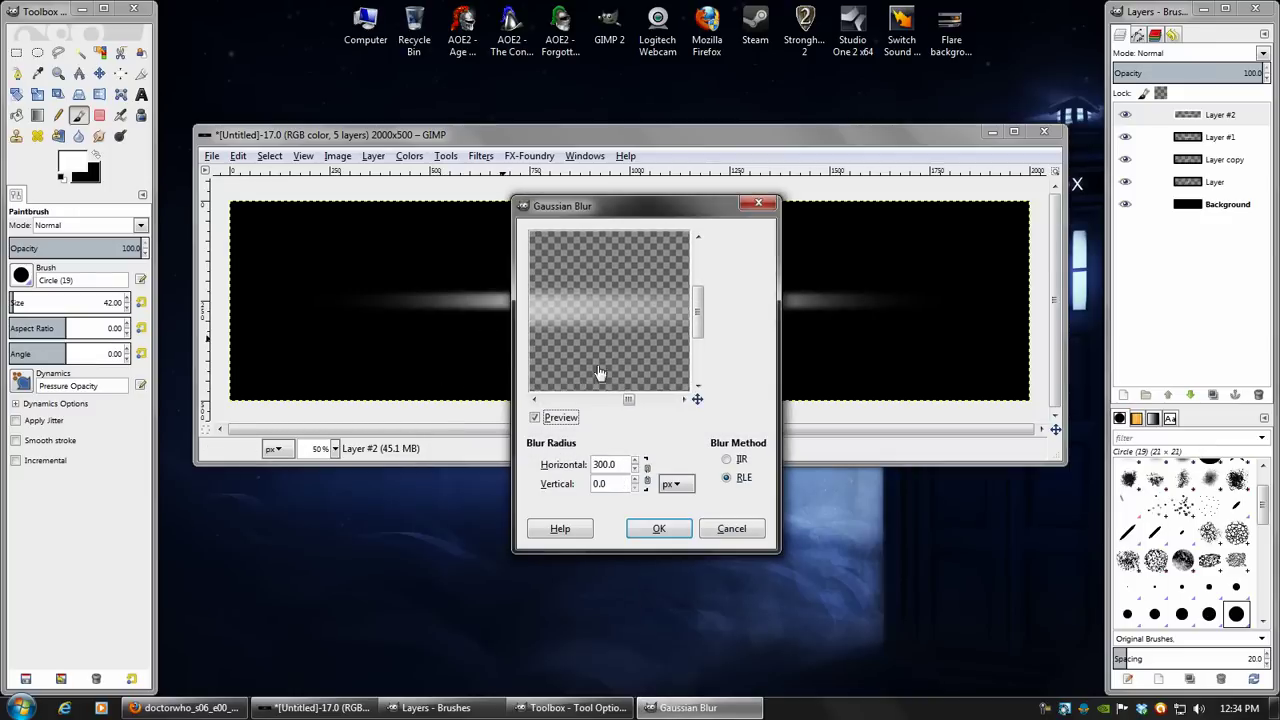
click(645, 468)
click(635, 461)
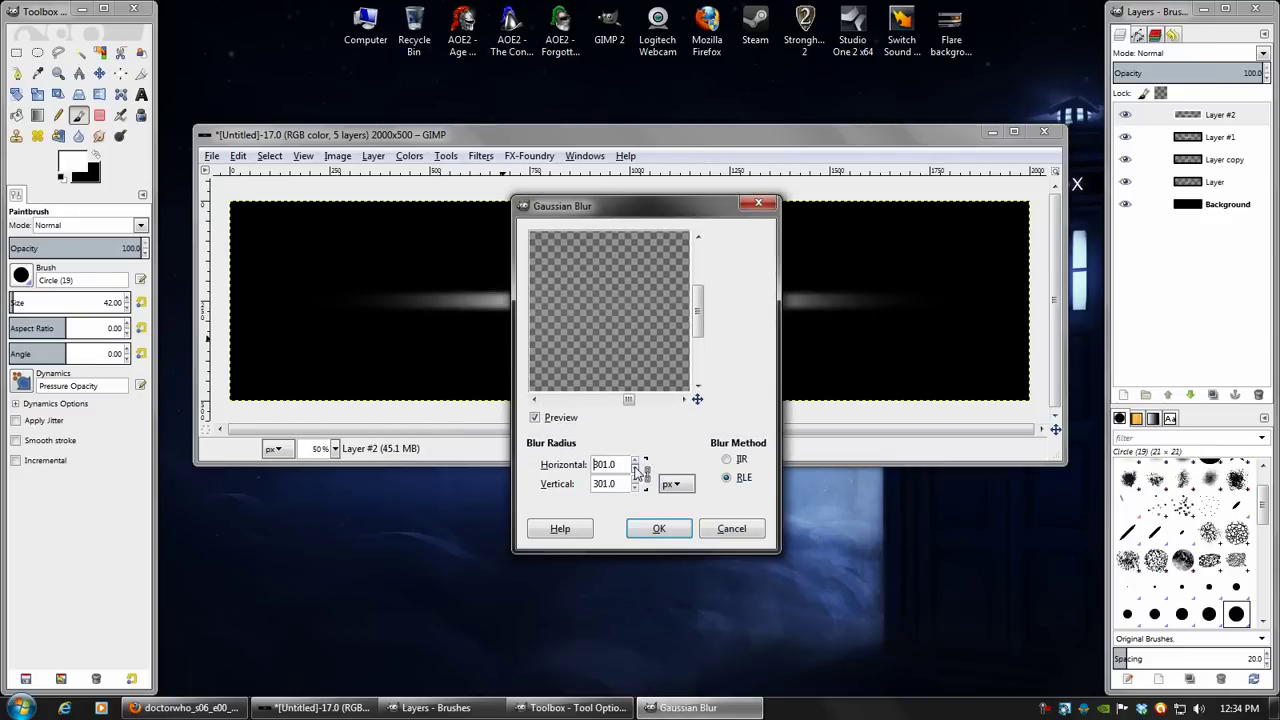
drag(623, 266, 729, 343)
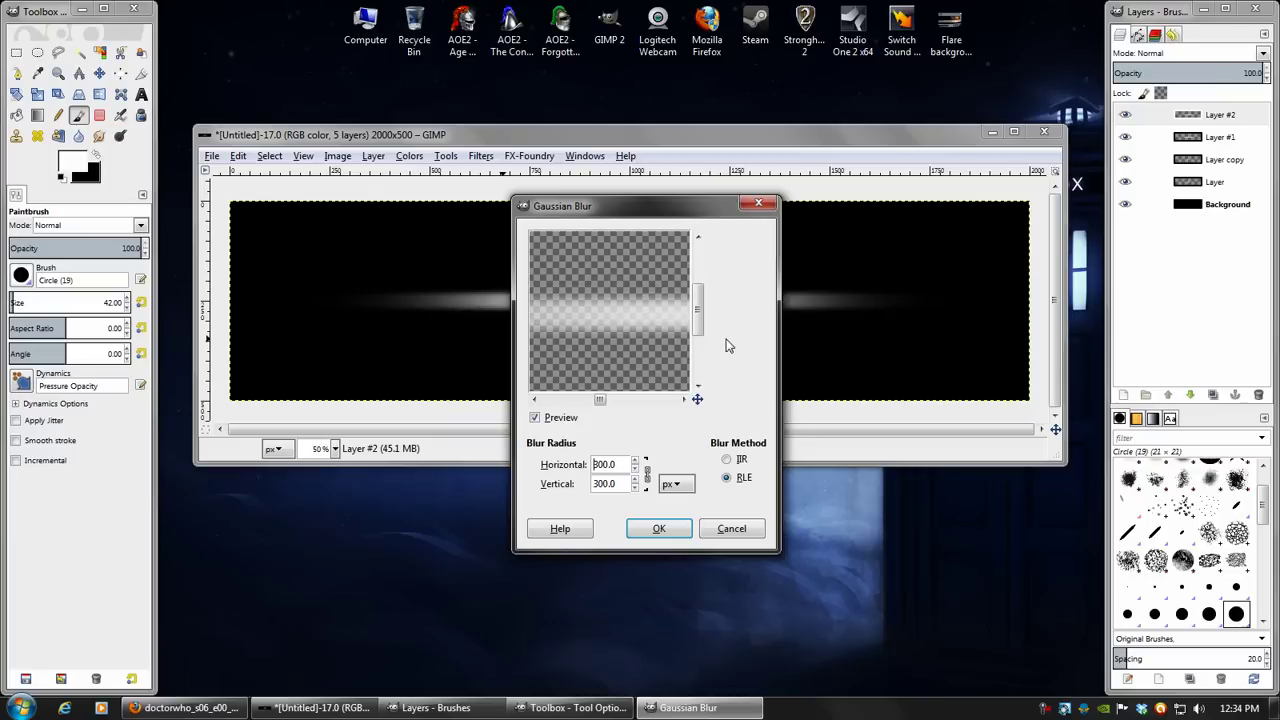
double_click(624, 464)
text(200.0)
click(655, 528)
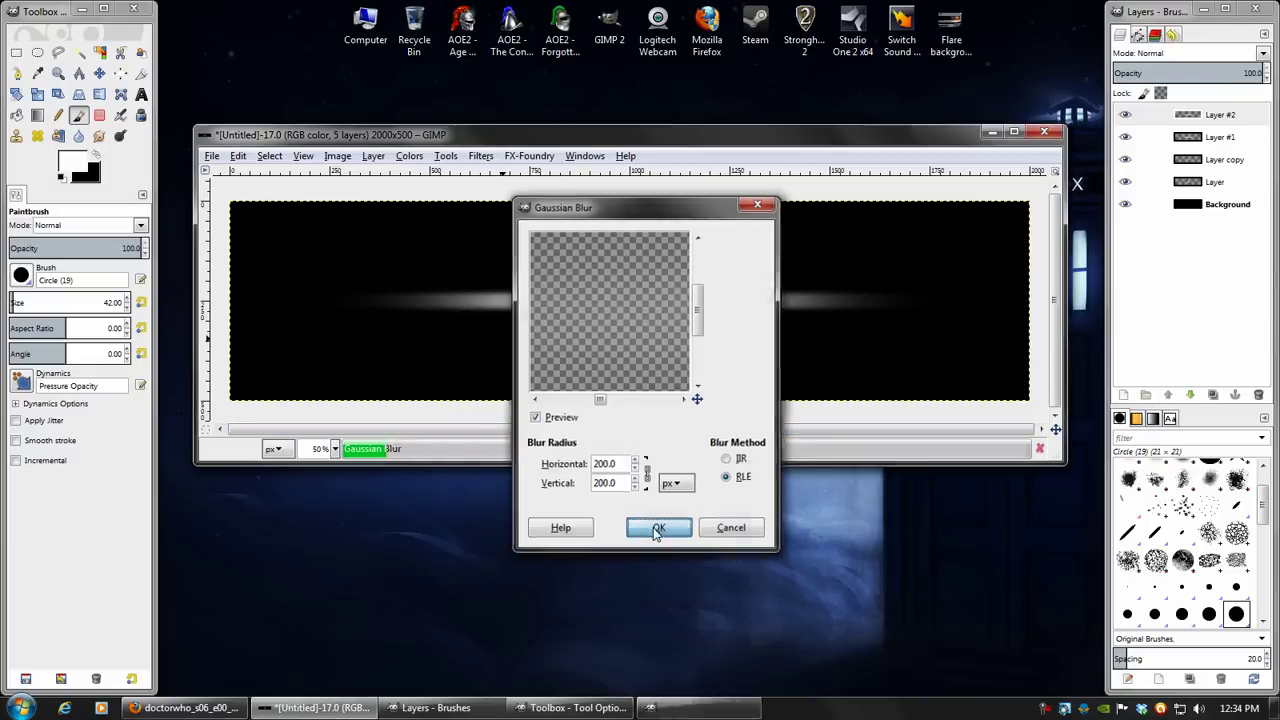
Merge Layer copy, the glow and Layer #2 down into one flare layer
click(1125, 115)
click(1125, 115)
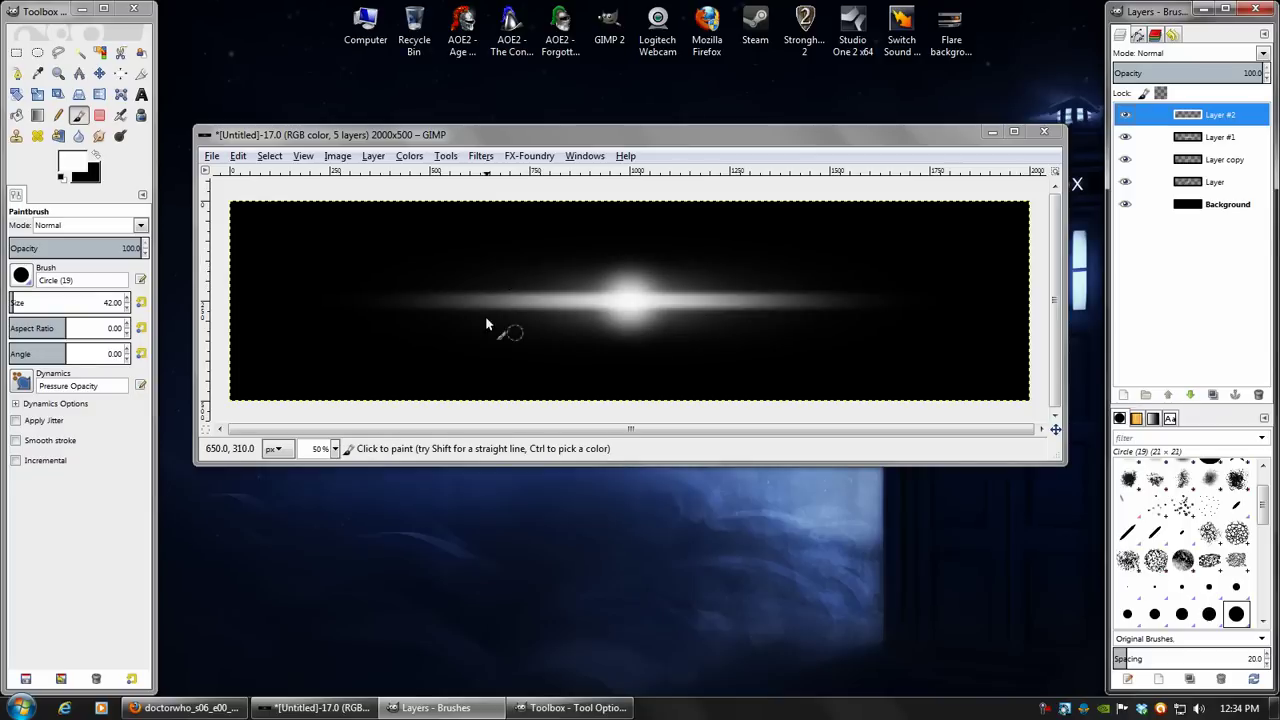
click(1125, 115)
click(1125, 115)
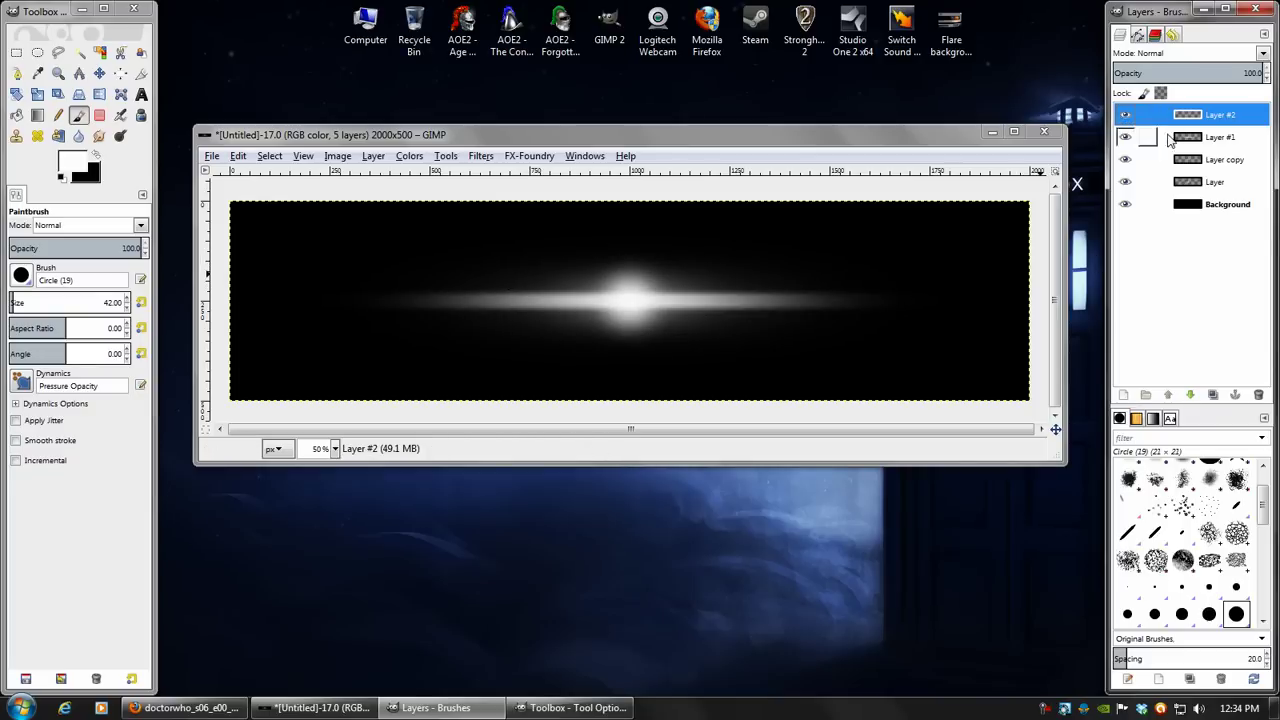
right_click(1210, 160)
click(1108, 275)
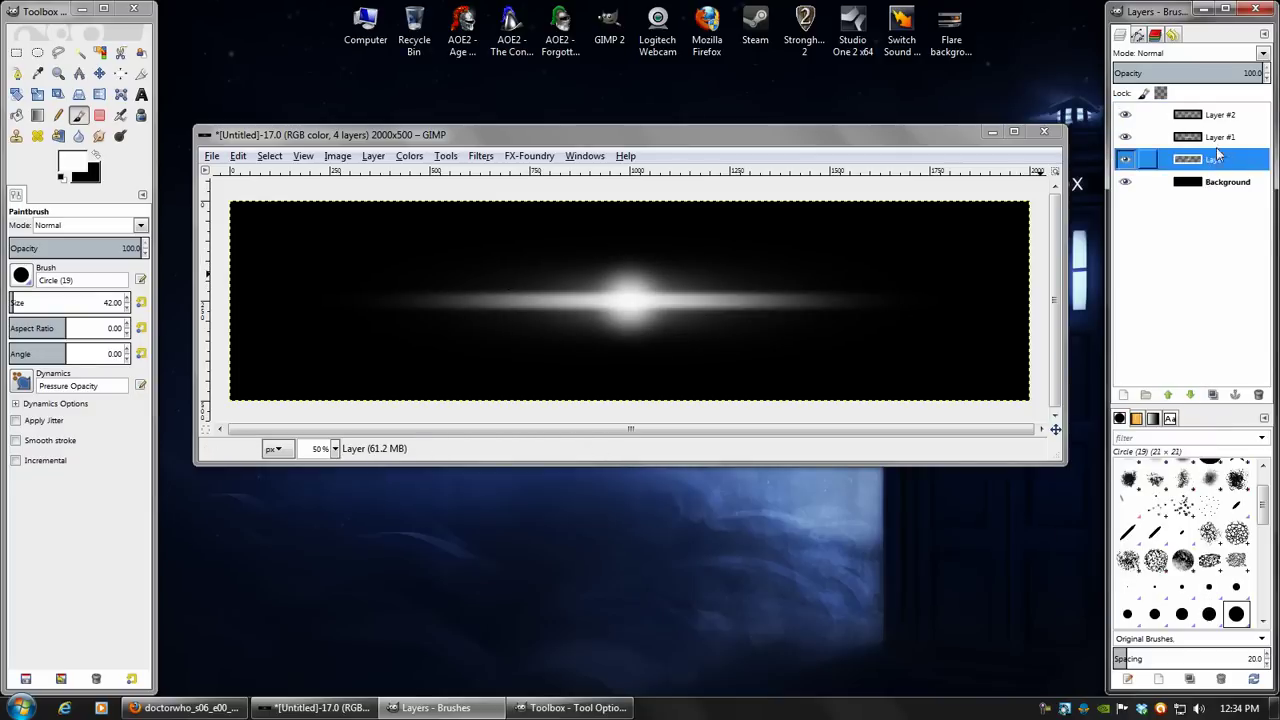
right_click(1220, 145)
click(1108, 268)
right_click(1215, 118)
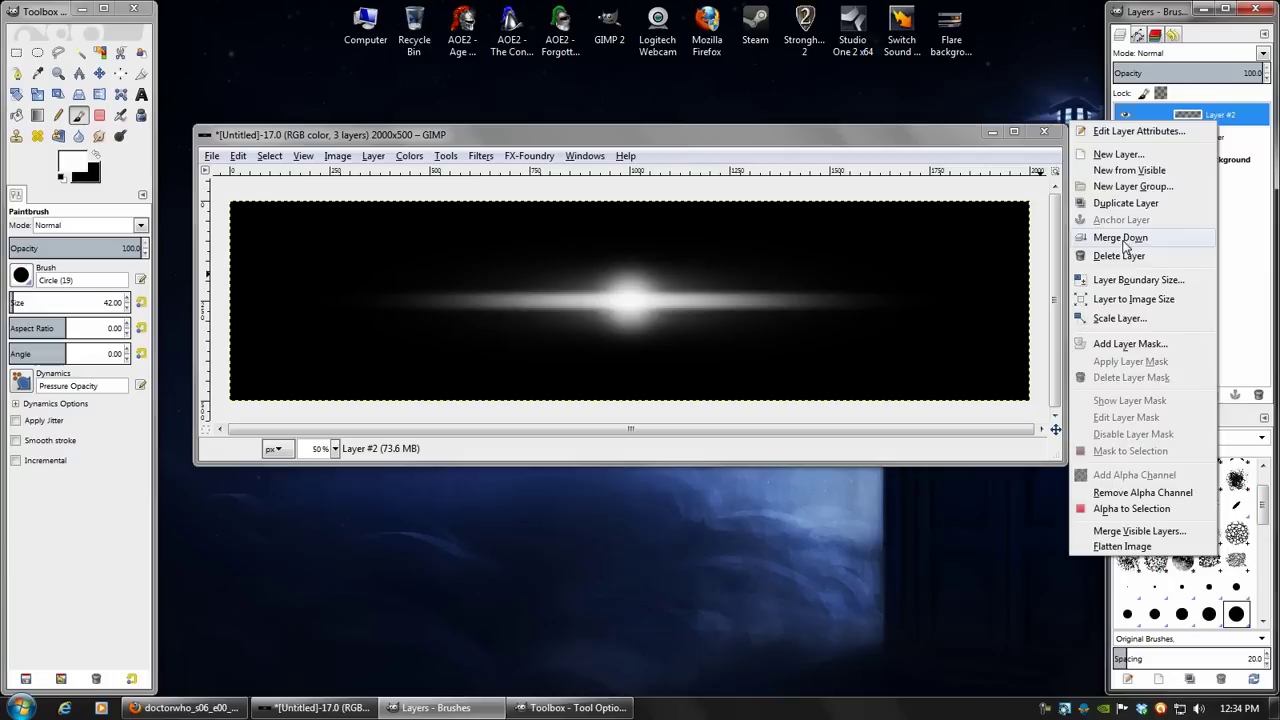
click(1110, 251)
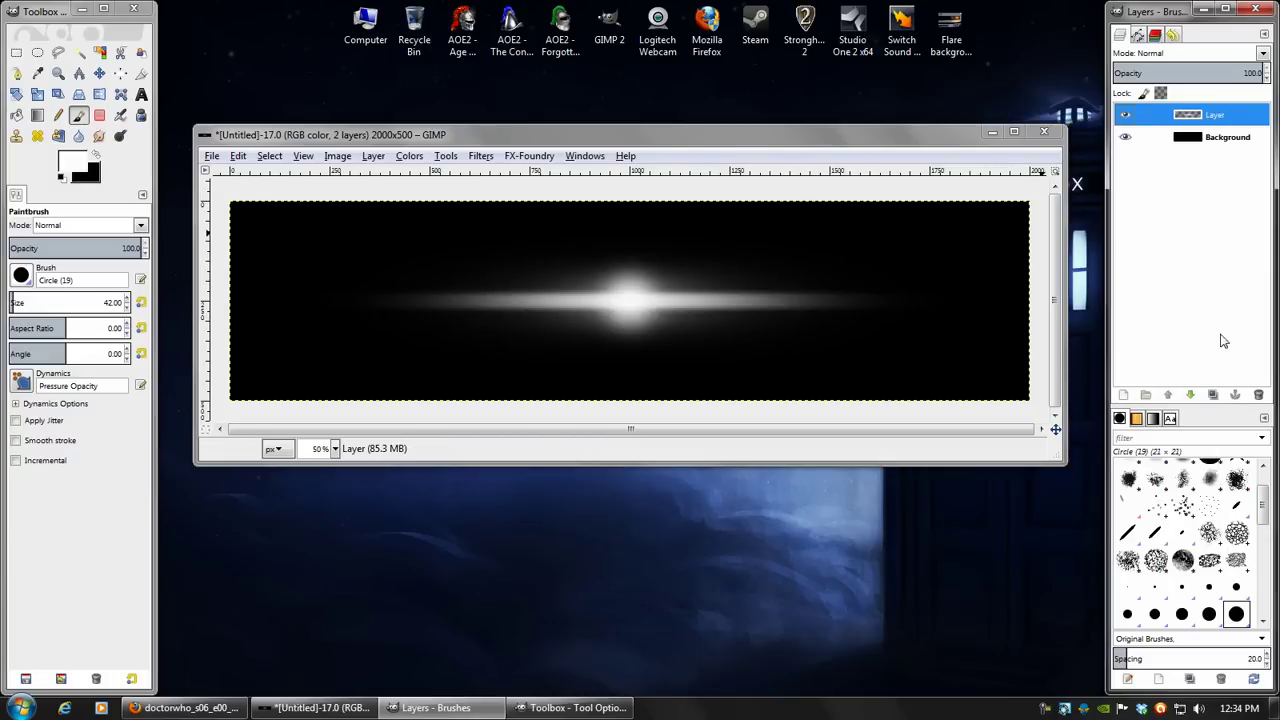
Duplicate the merged flare and scale the copy to 2000 × 398
click(1214, 396)
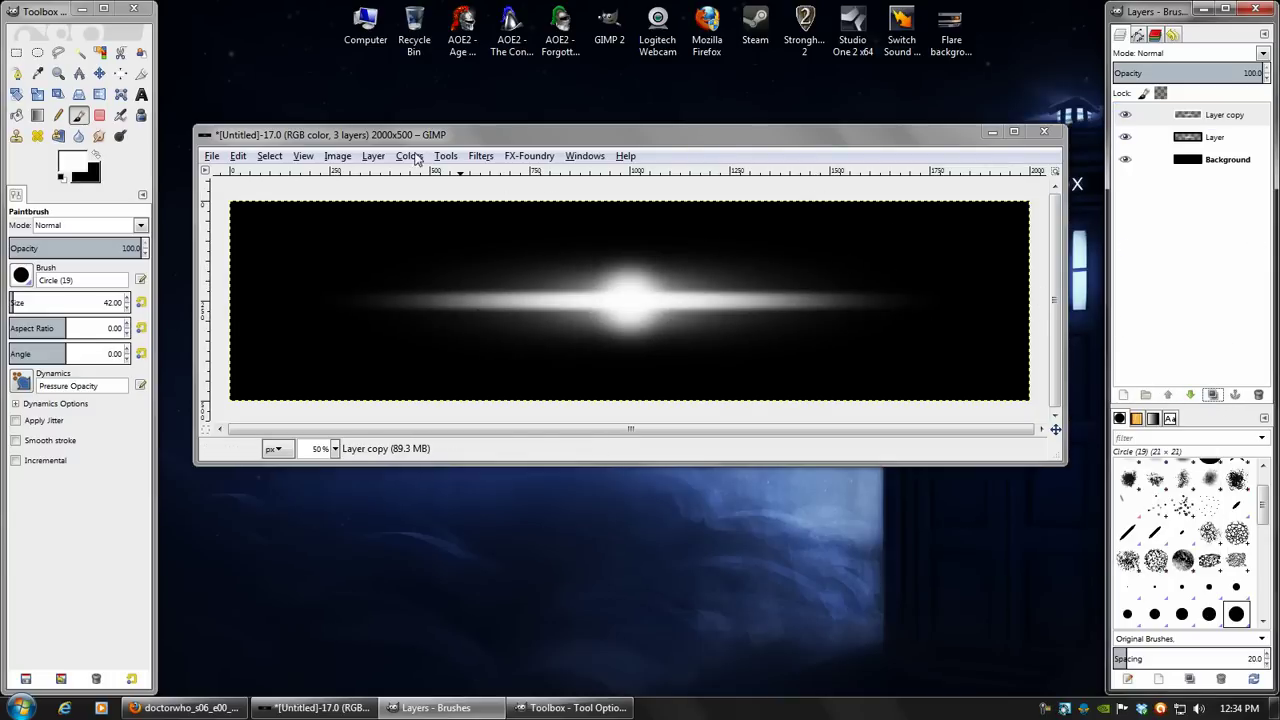
click(38, 95)
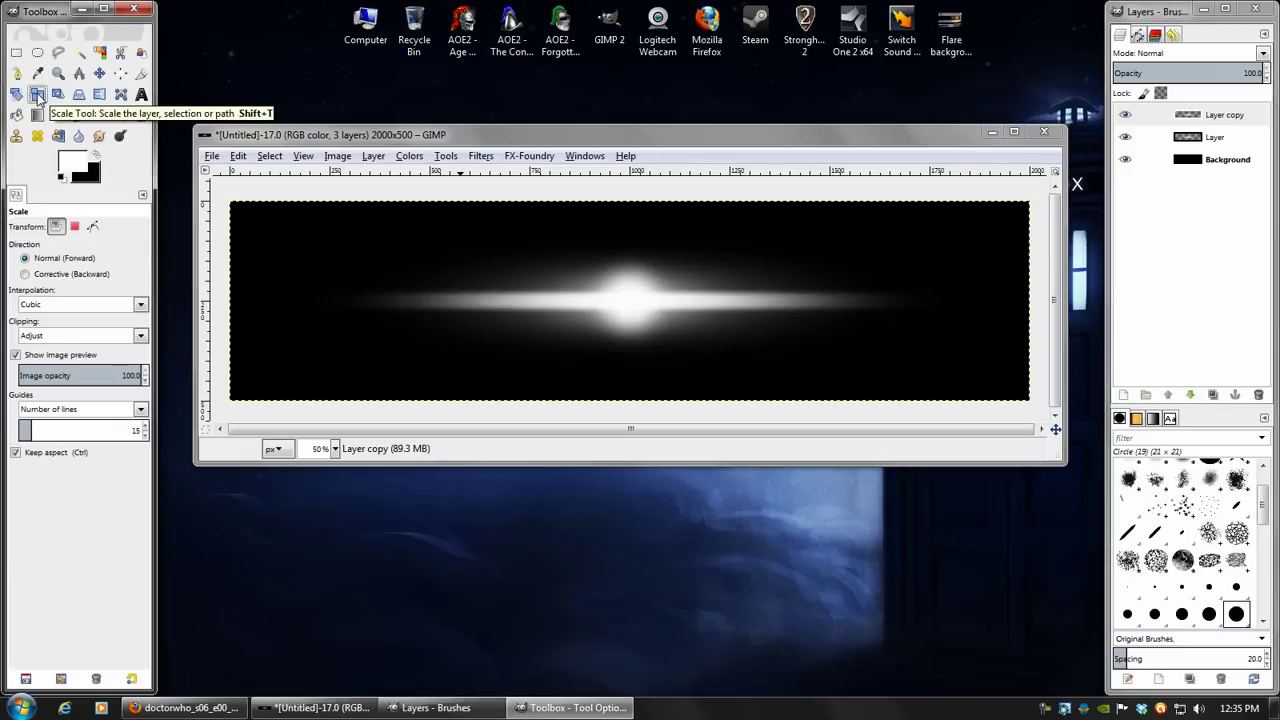
click(658, 318)
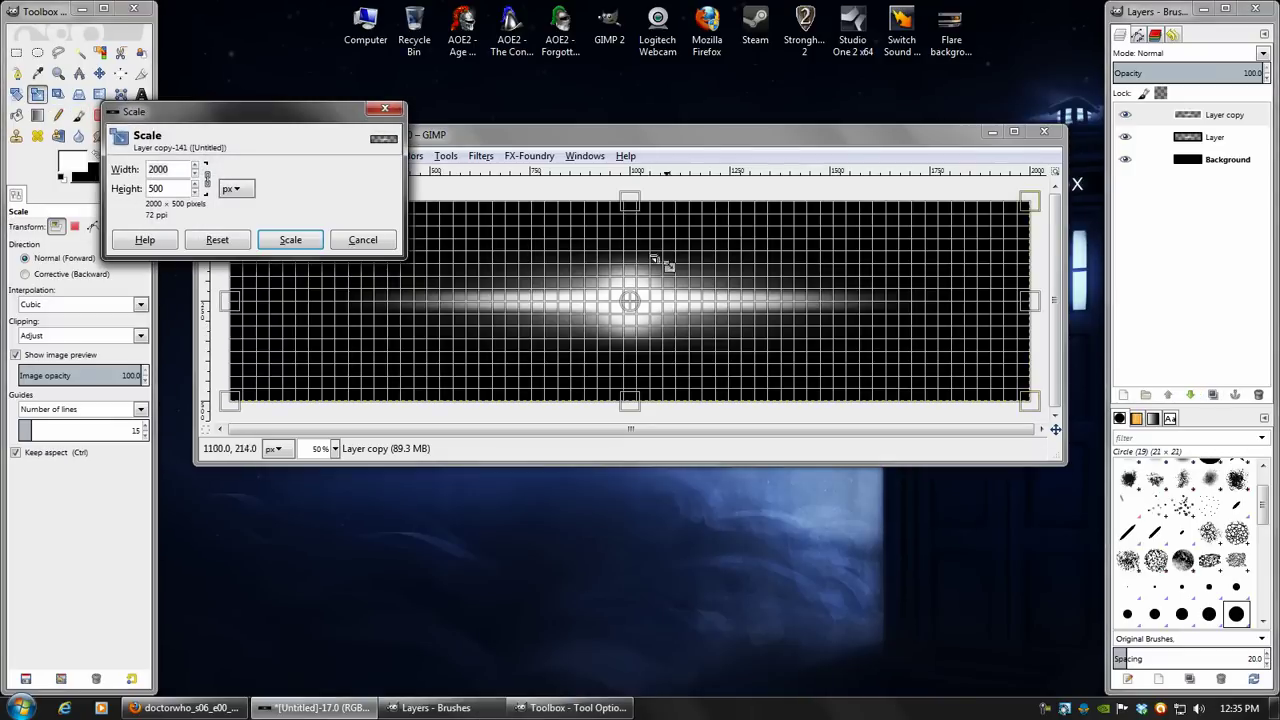
drag(630, 202, 632, 314)
click(285, 240)
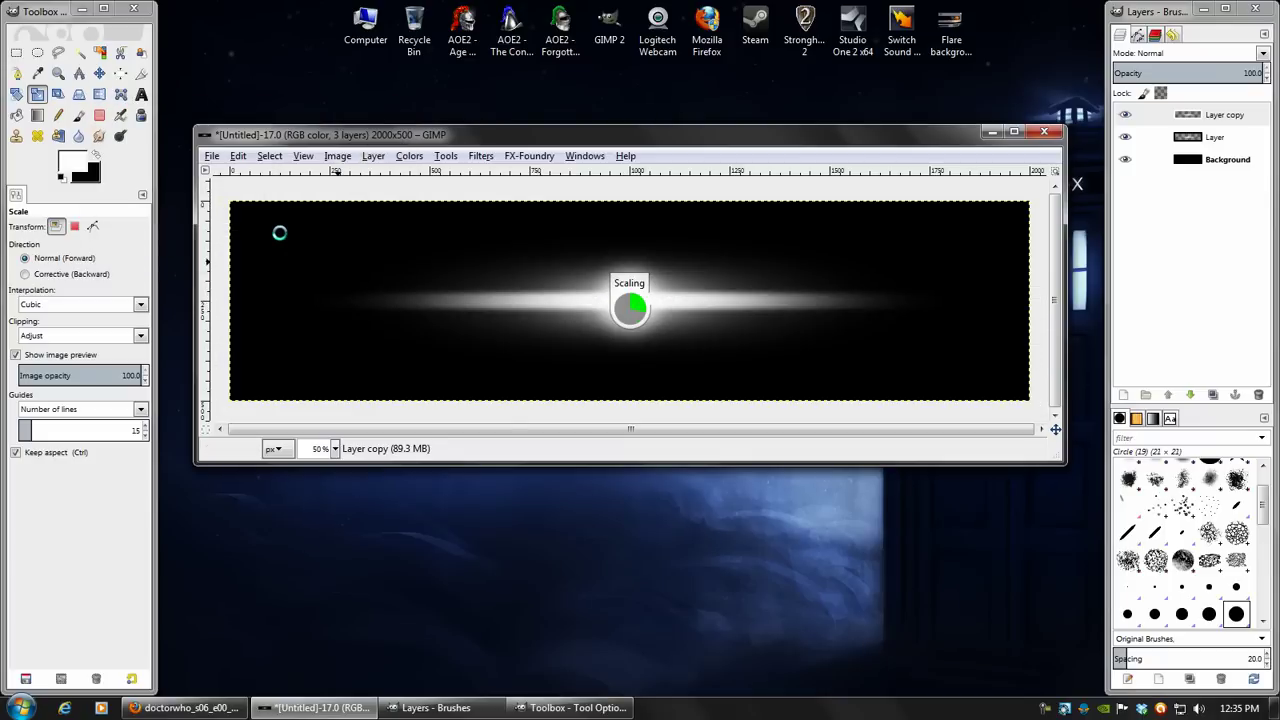
Centre Layer copy vertically on the canvas with the Align tool
click(120, 73)
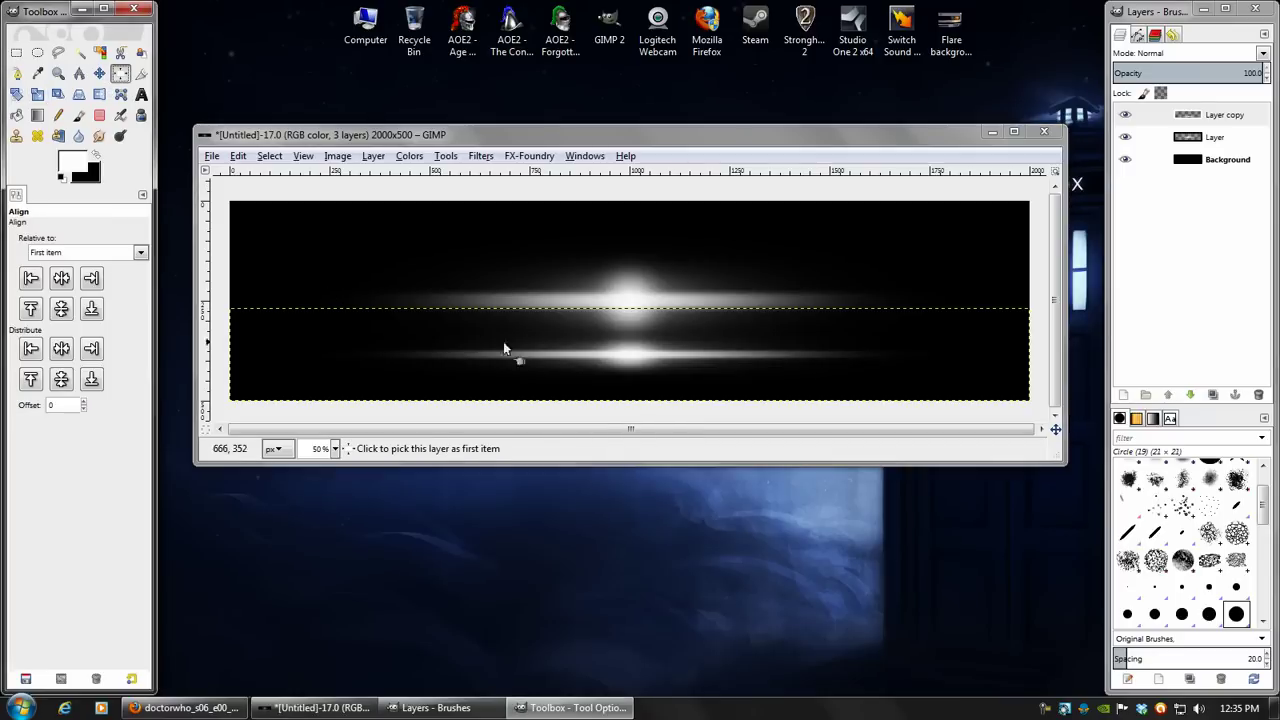
click(660, 364)
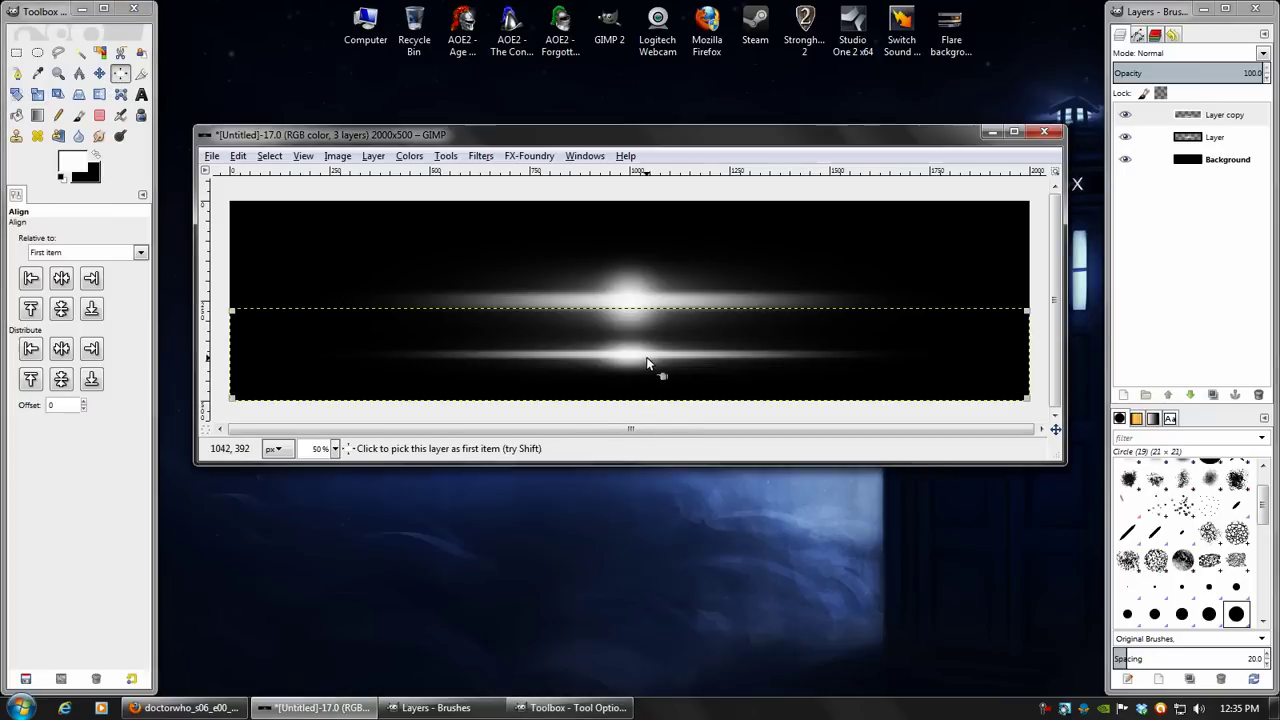
click(61, 310)
click(99, 73)
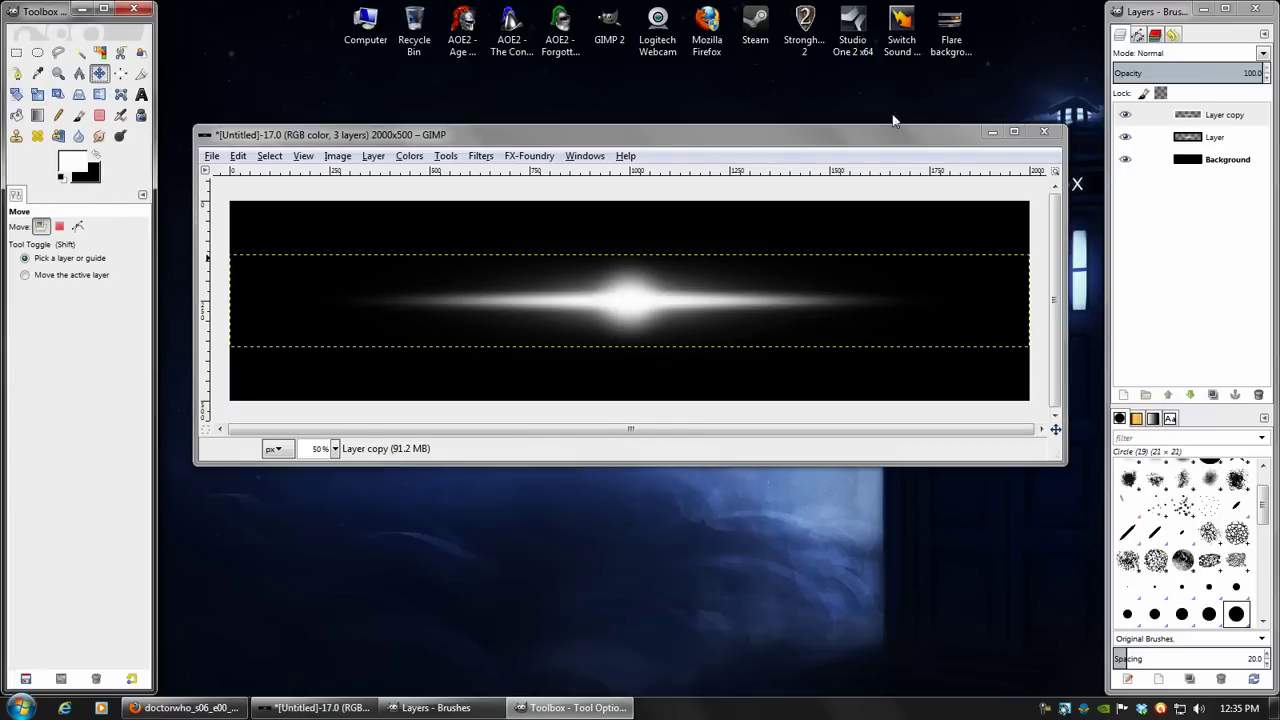
Compare the glow by toggling Layer copy's visibility, then merge it down into Layer
click(1126, 115)
click(1126, 115)
click(1126, 115)
click(1126, 115)
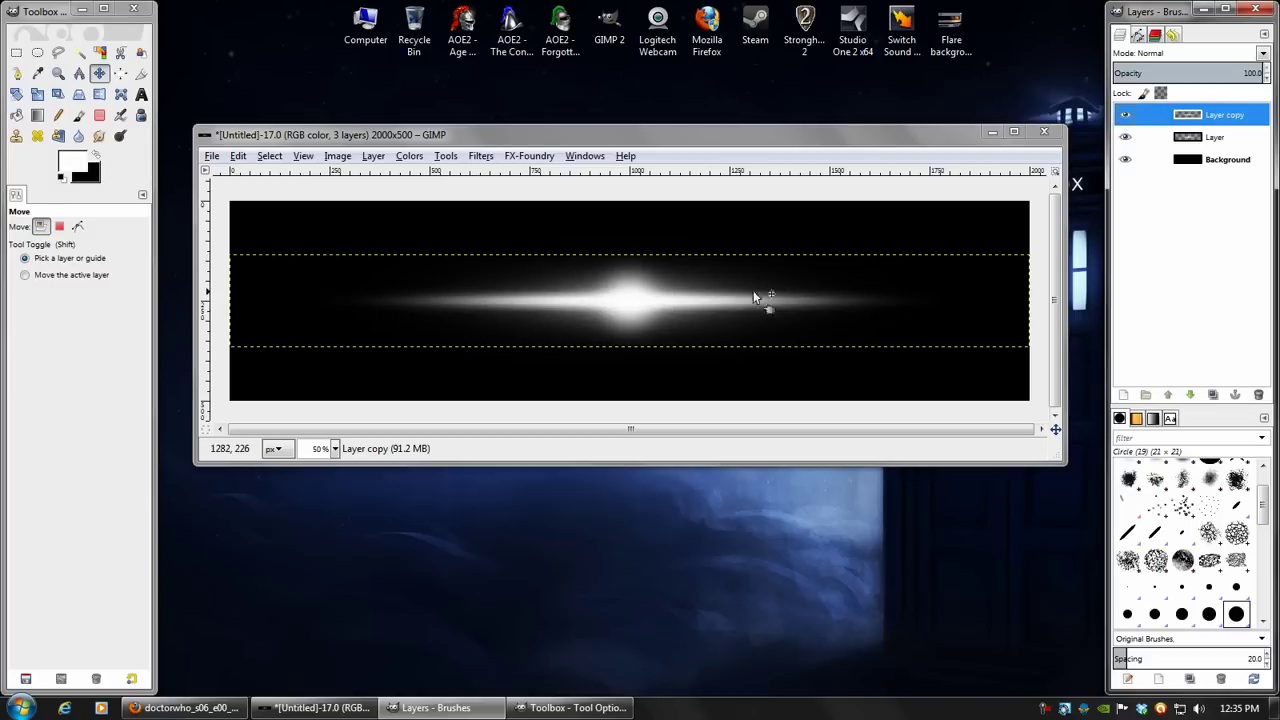
click(1126, 115)
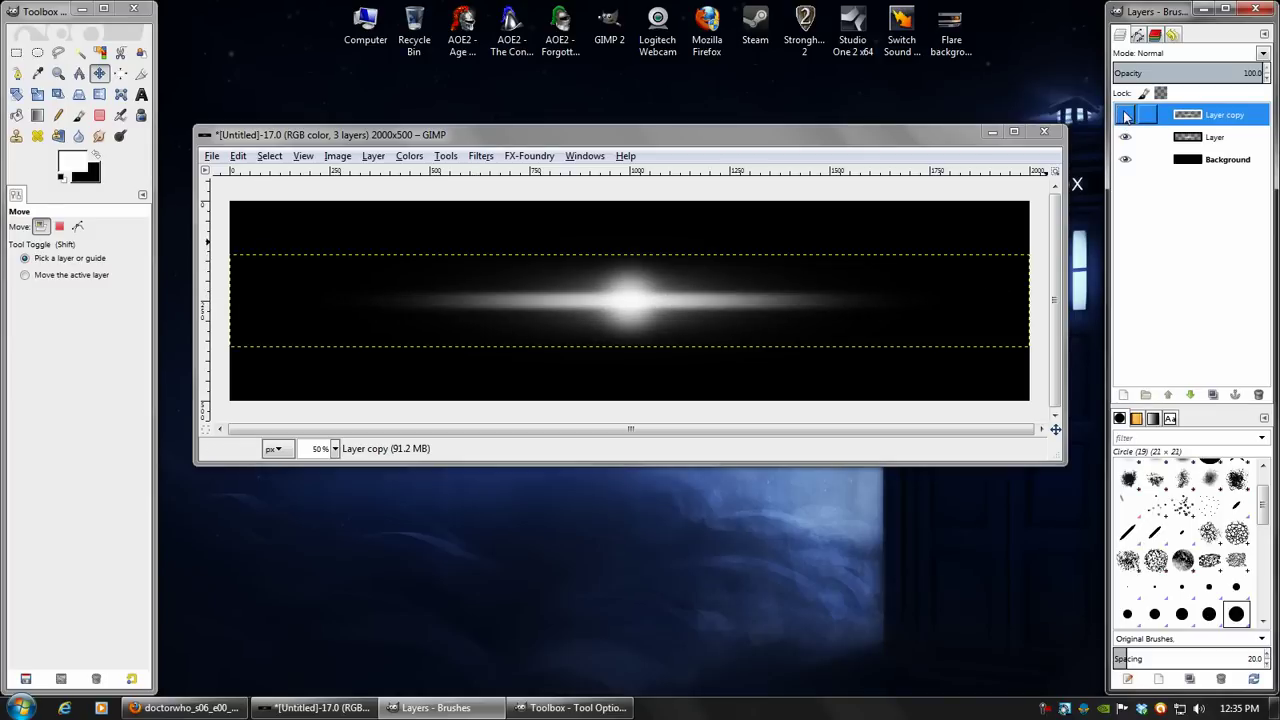
click(1126, 115)
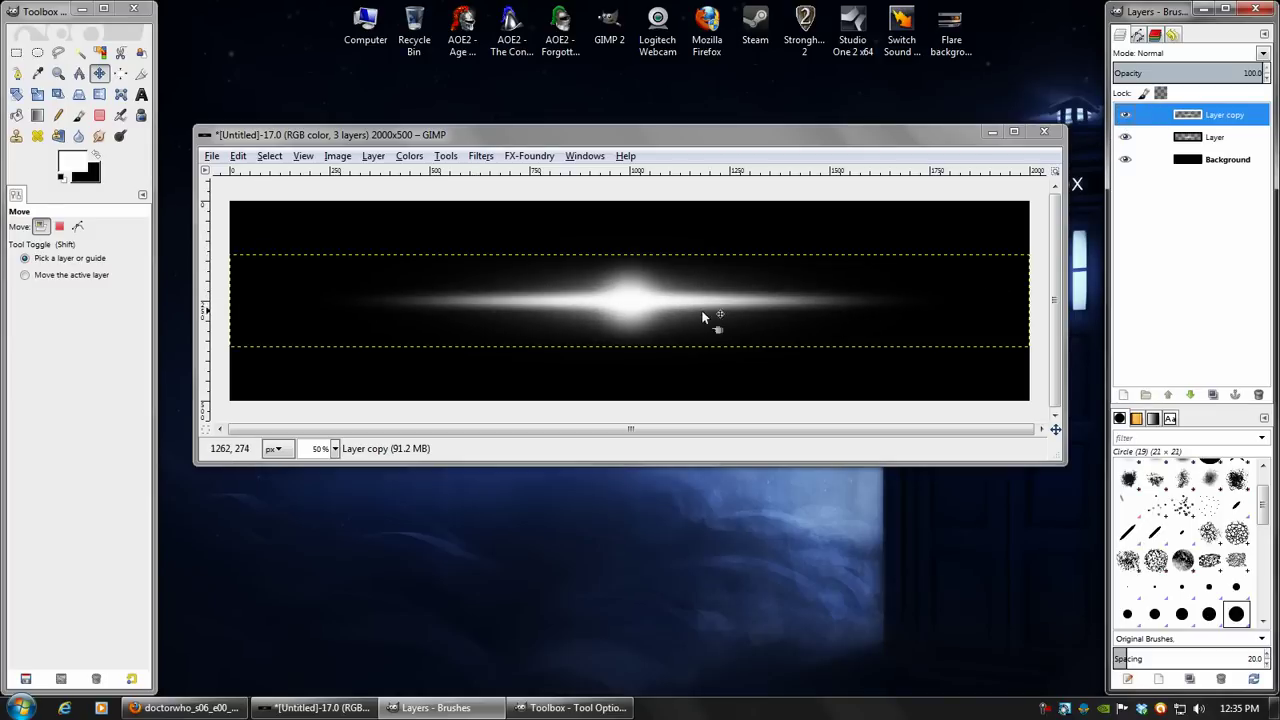
right_click(1203, 117)
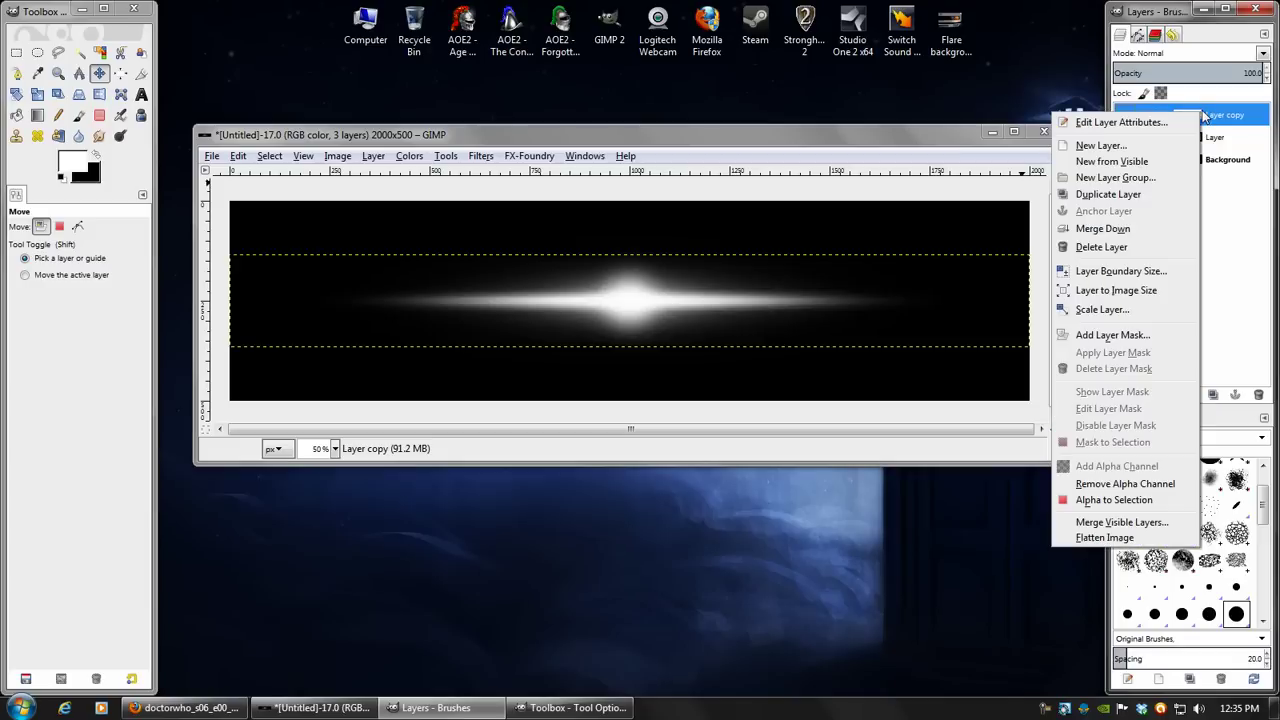
click(1101, 228)
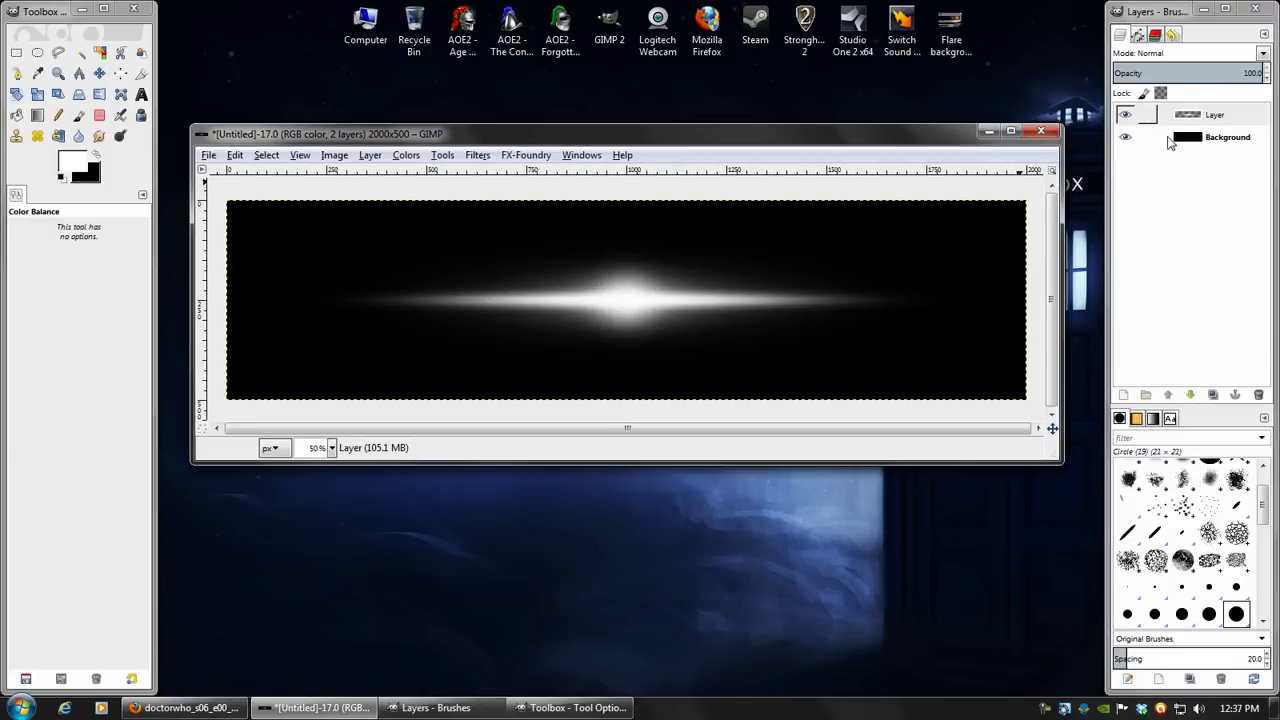
right_click(1238, 118)
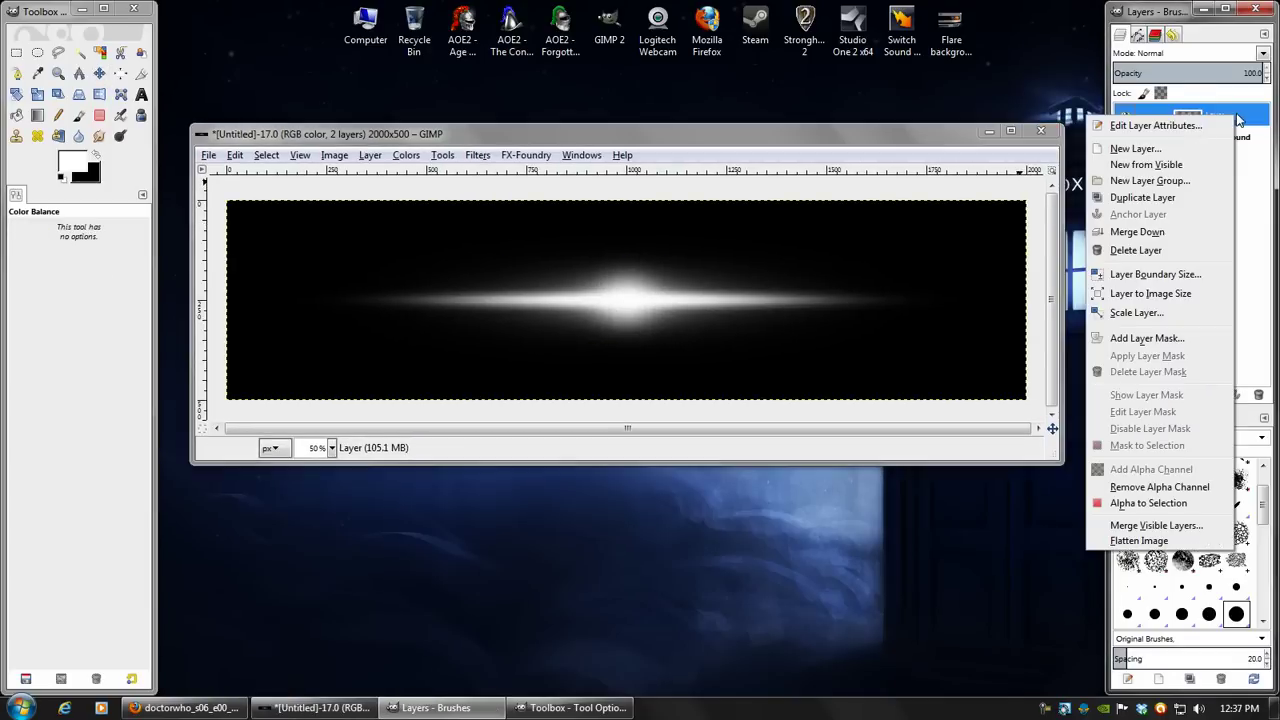
Flatten everything into one Background layer and open Colors > Color Balance
click(1137, 231)
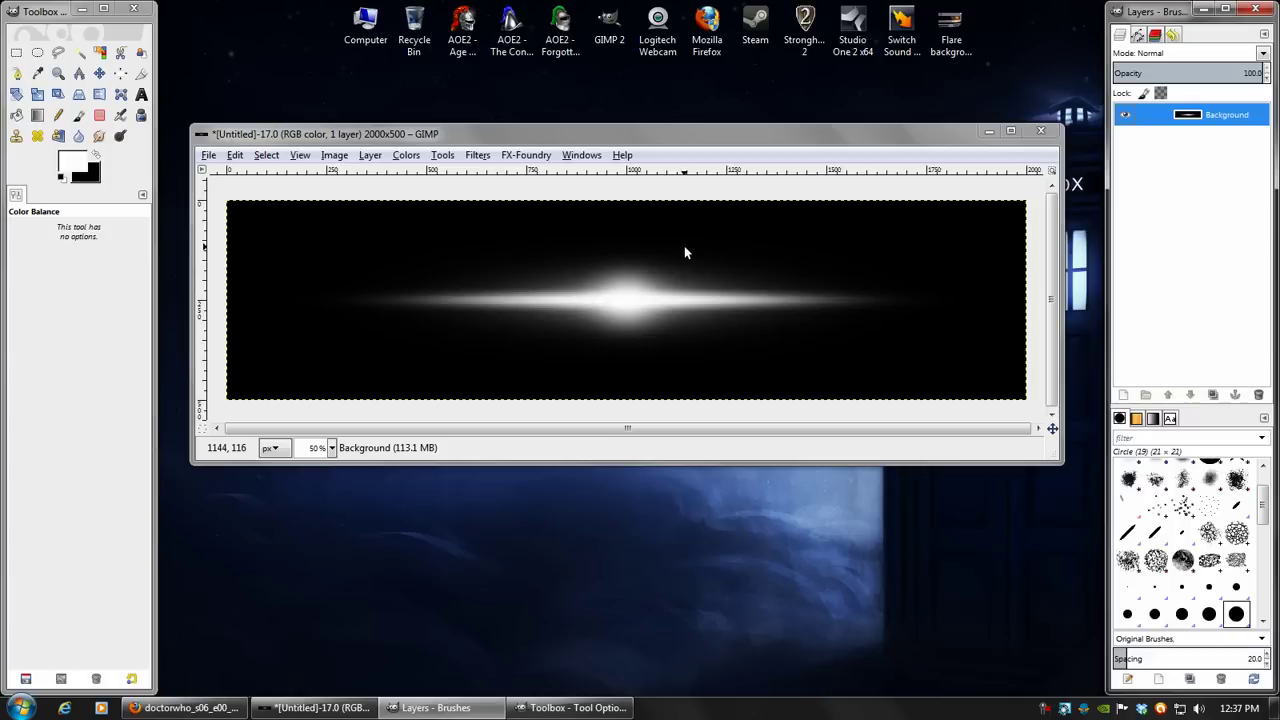
click(406, 157)
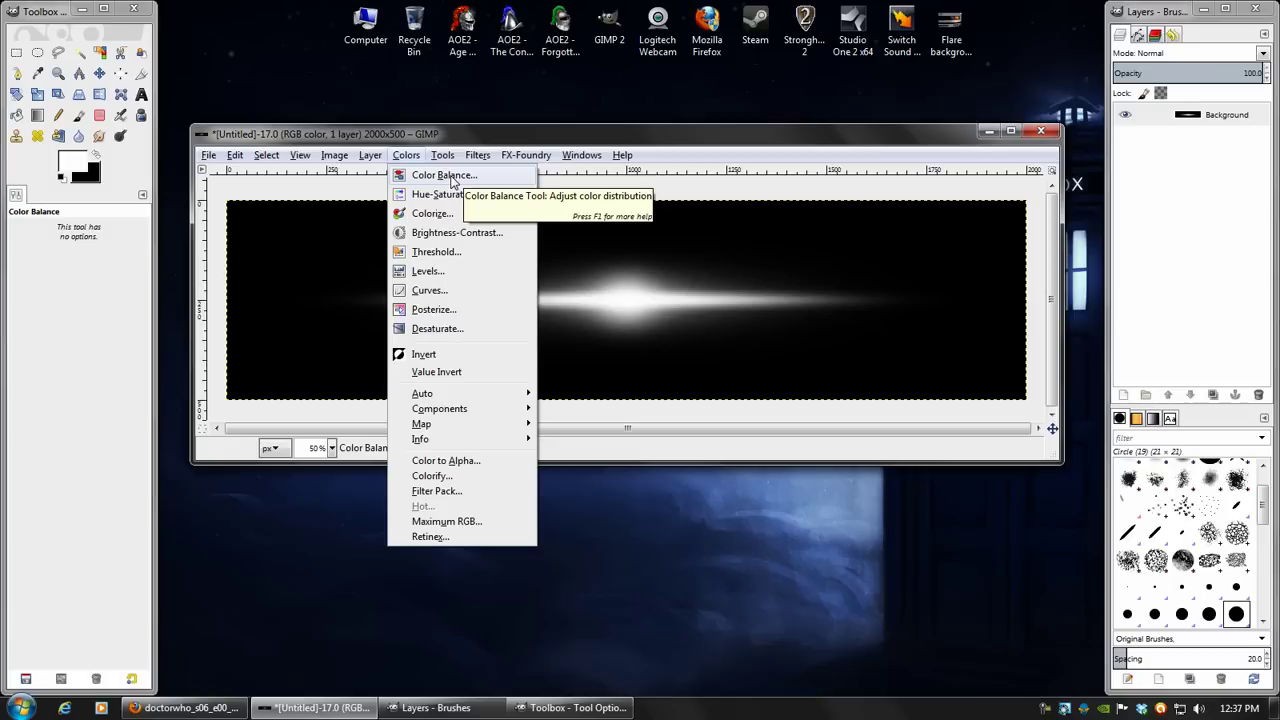
click(452, 178)
drag(283, 101, 314, 106)
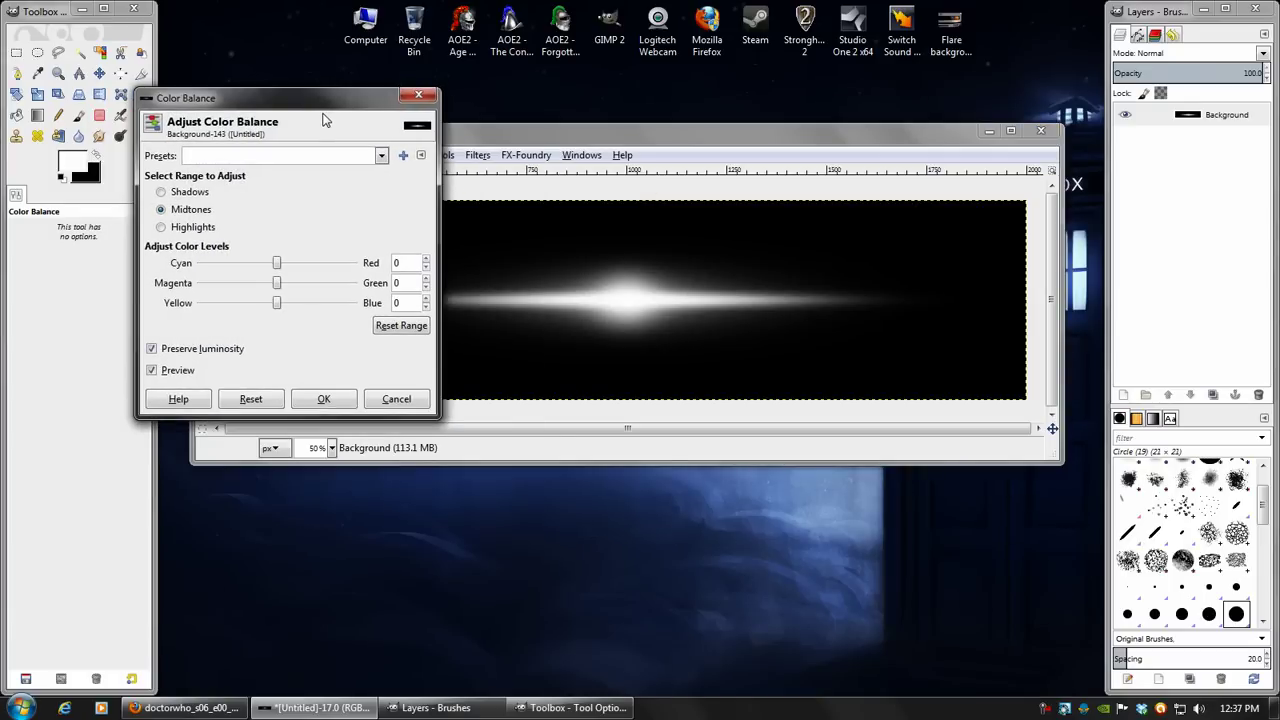
drag(287, 108, 286, 88)
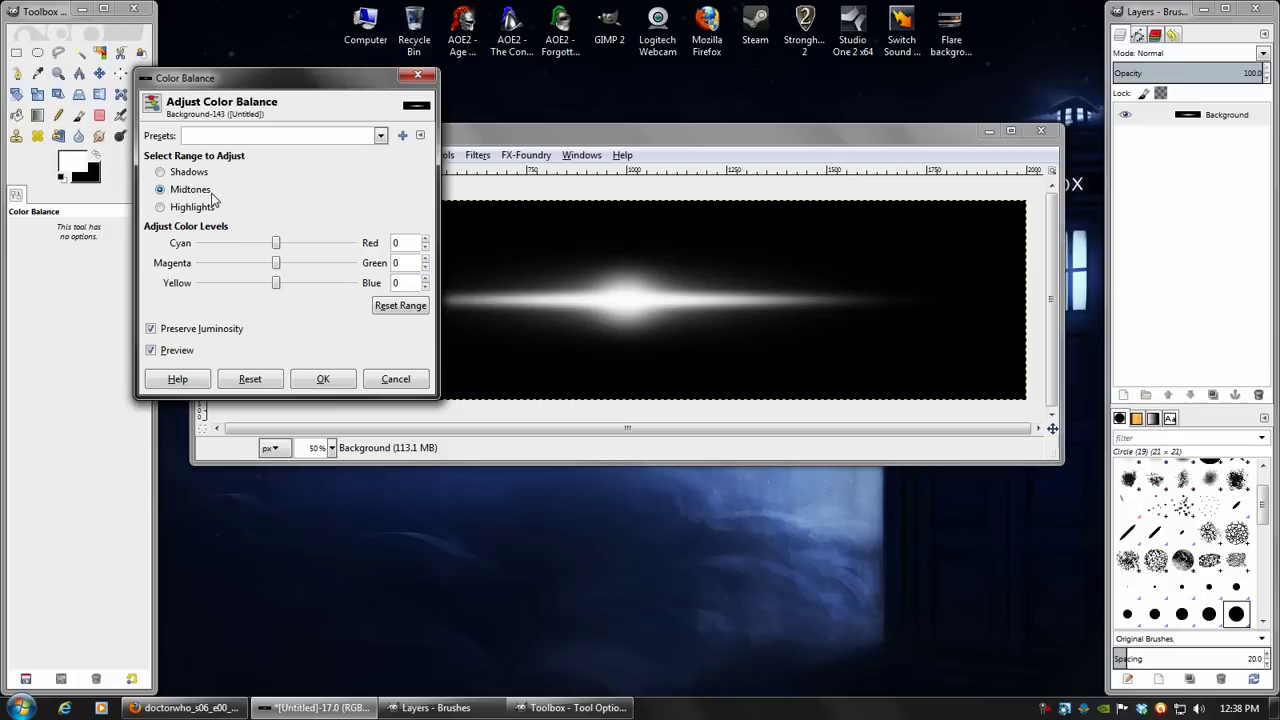
Make a first warm pass, shifting shadows, midtones and highlights toward red and yellow
click(173, 176)
drag(257, 90, 259, 112)
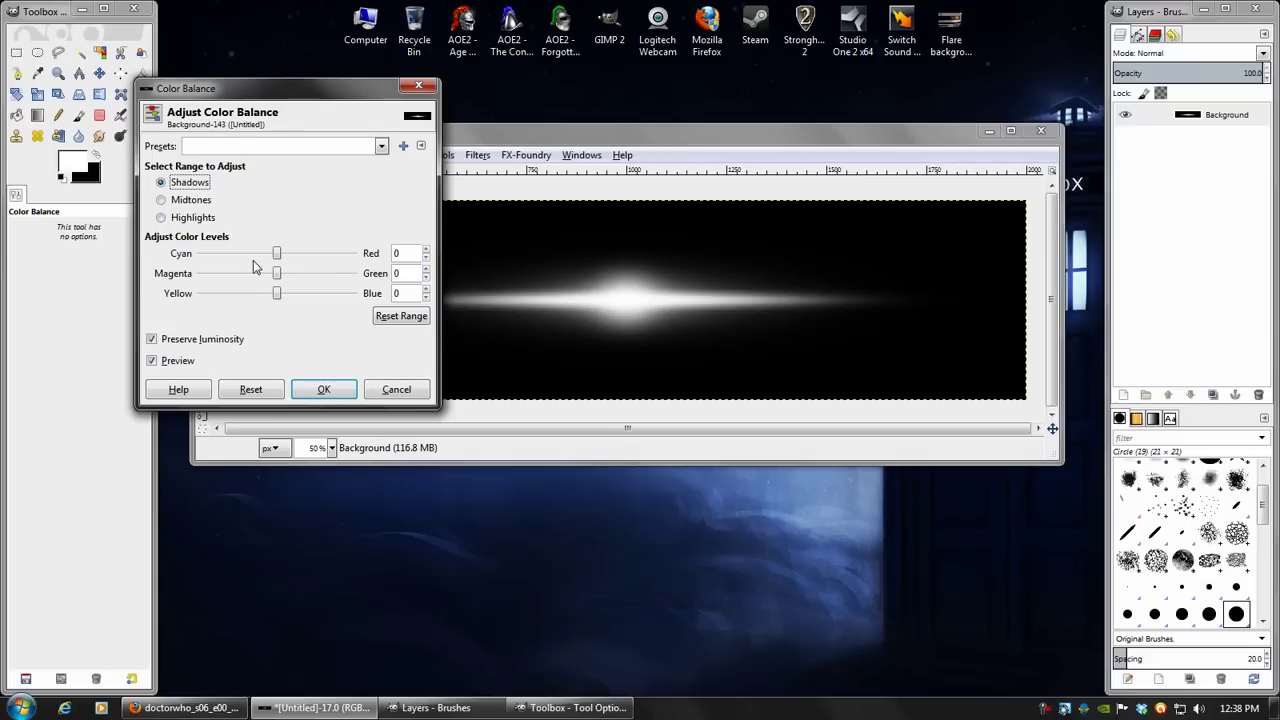
click(338, 259)
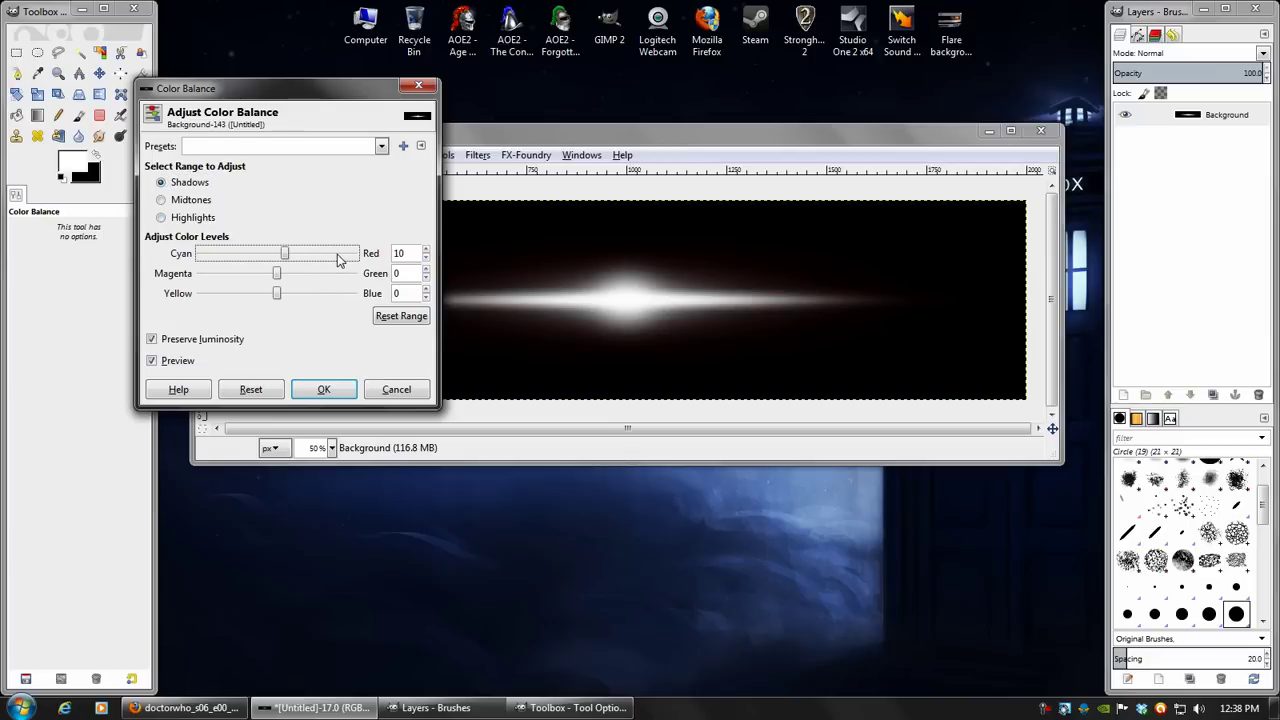
double_click(202, 293)
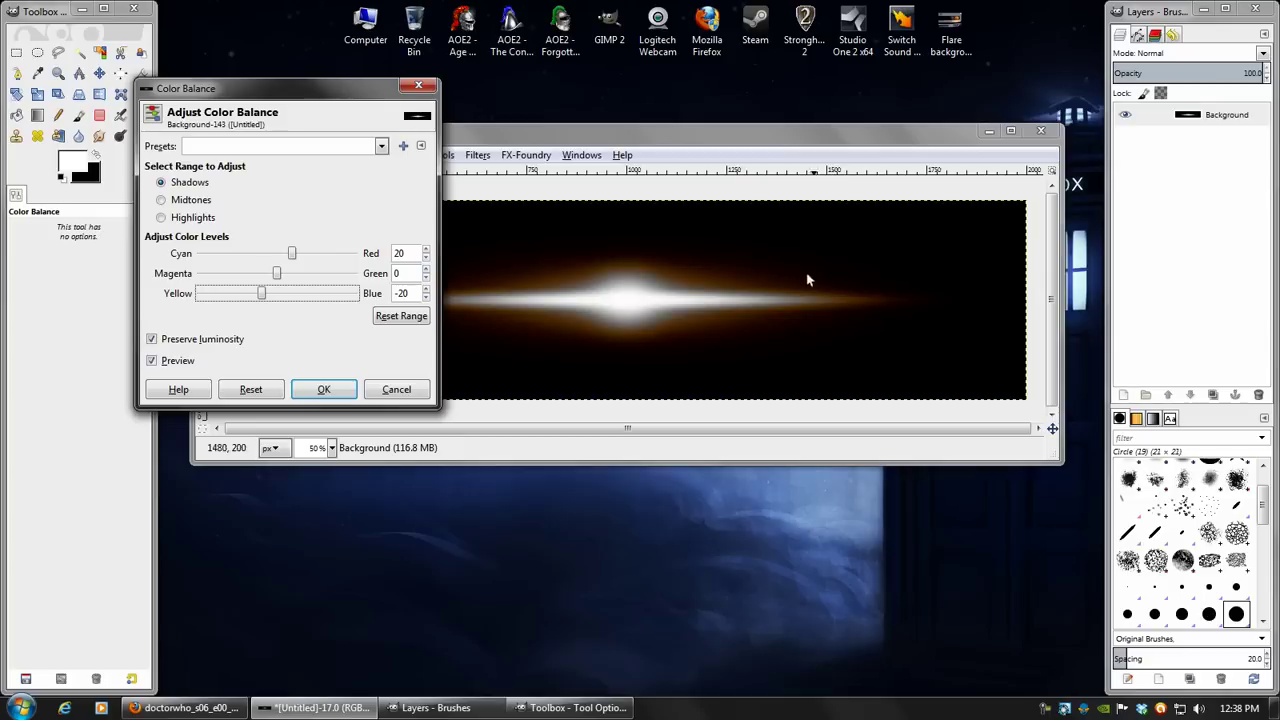
click(186, 201)
click(220, 294)
click(220, 294)
click(187, 217)
click(340, 260)
click(340, 260)
click(217, 297)
click(217, 297)
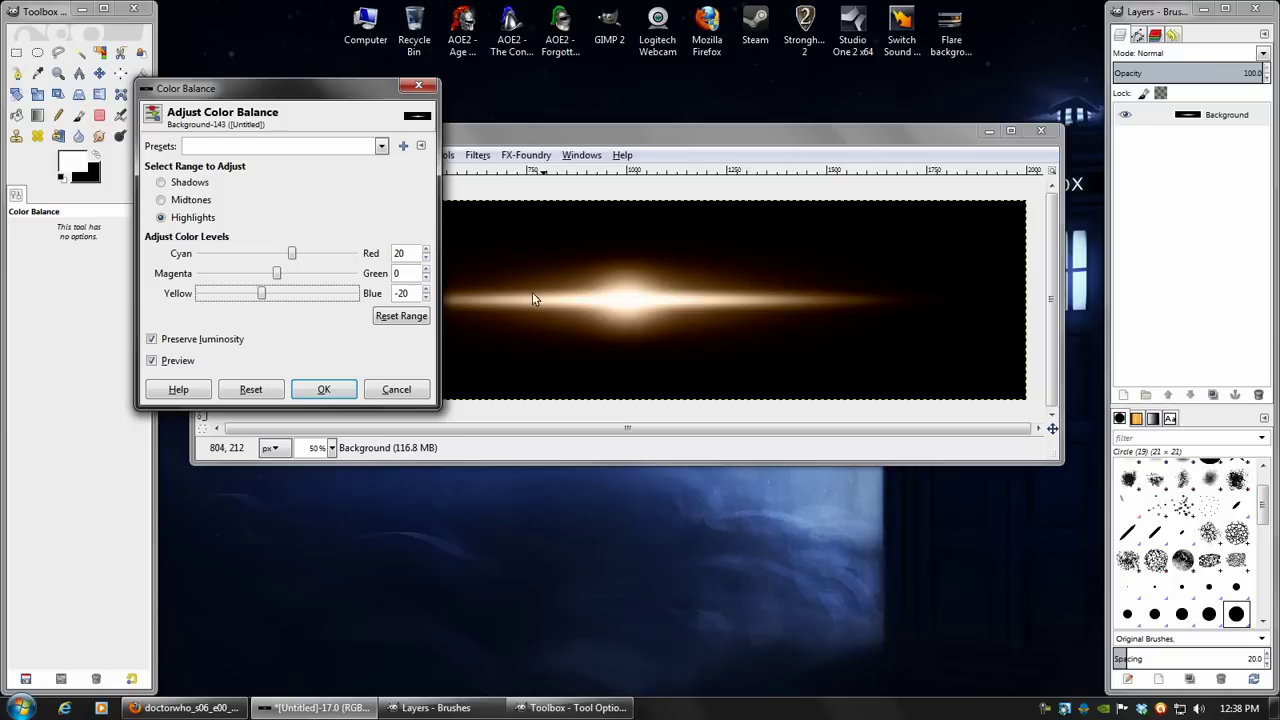
Refine the shadows, highlights and midtones further toward red and yellow, adding slight green to shadows
click(183, 187)
click(329, 298)
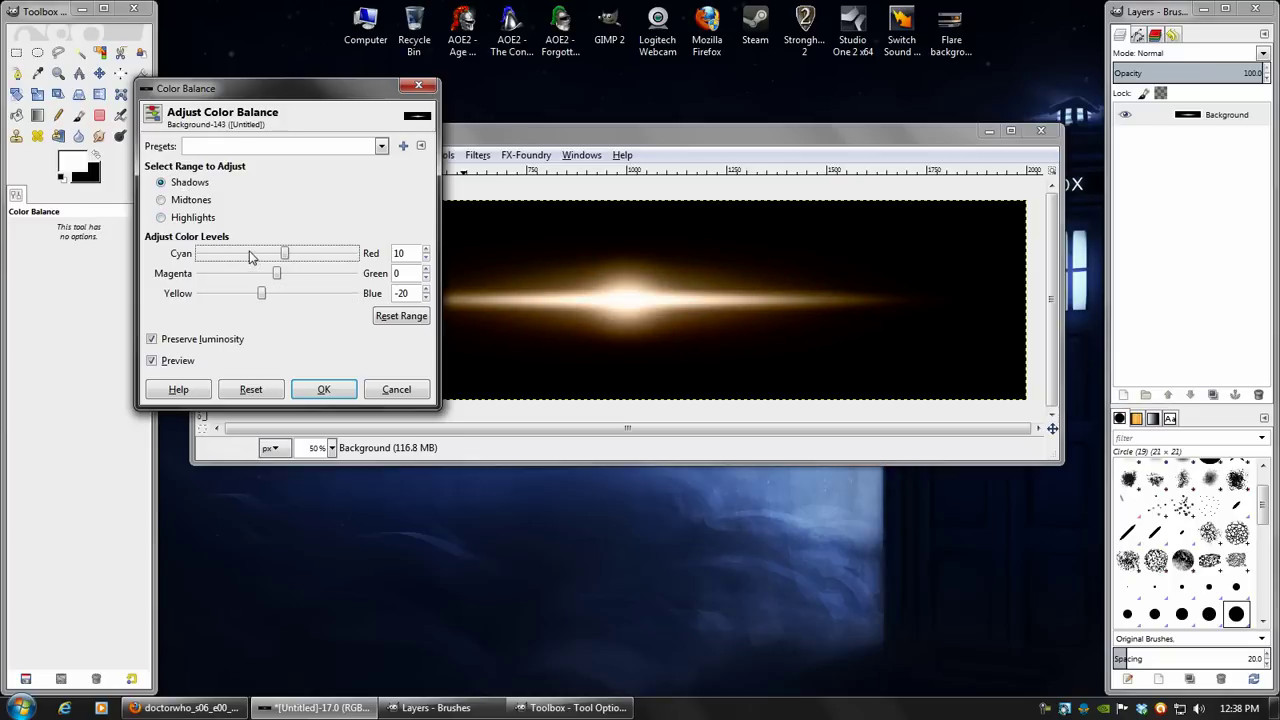
scroll(410, 253, down, 2)
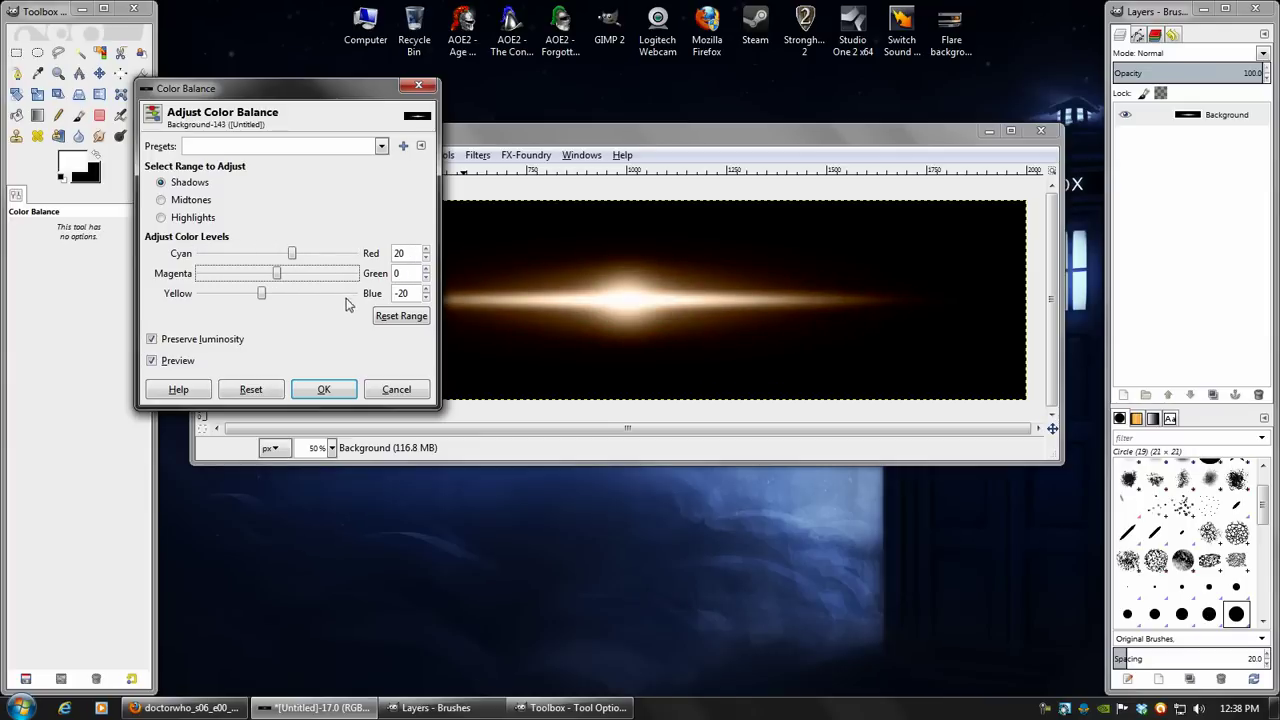
click(208, 218)
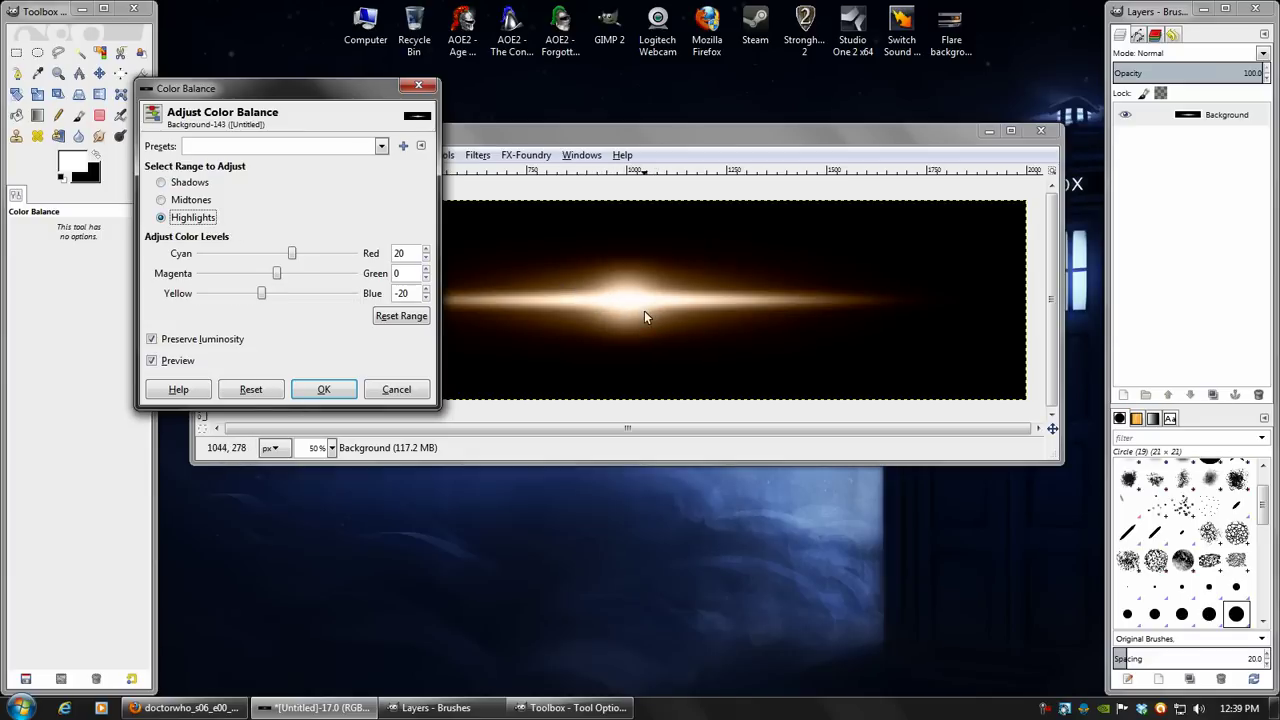
click(205, 293)
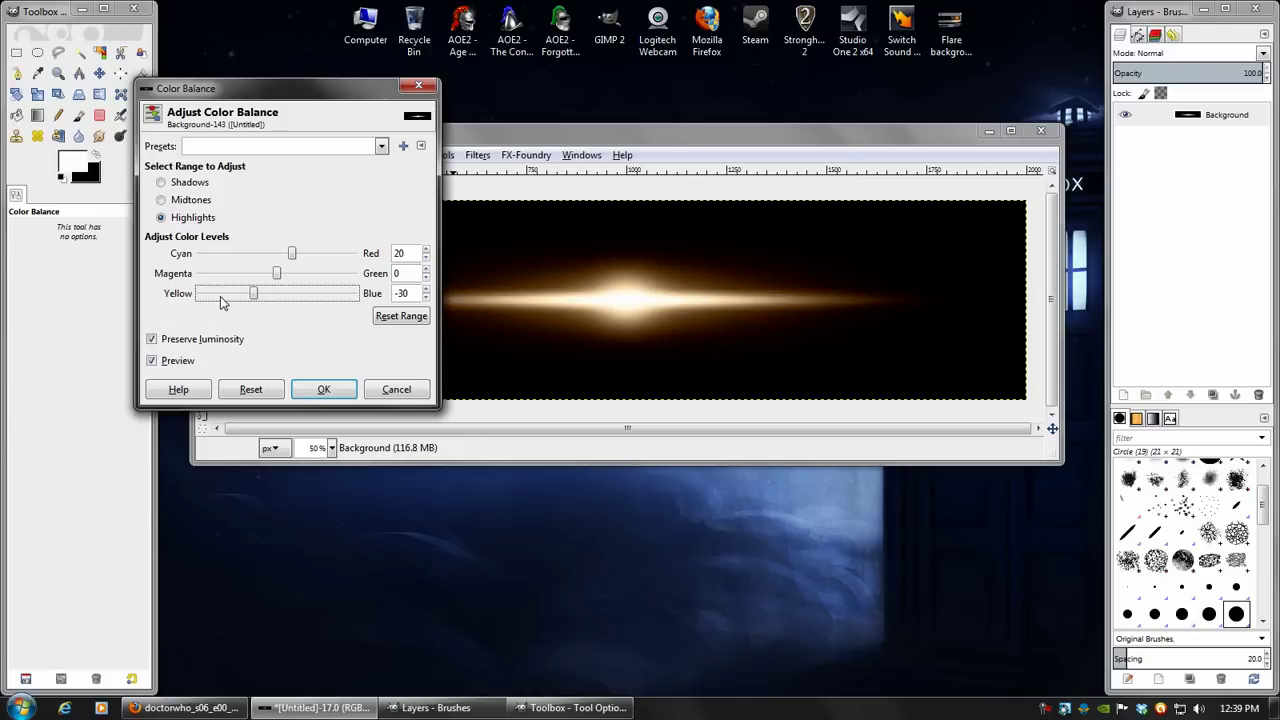
click(221, 298)
click(208, 200)
click(213, 294)
click(350, 256)
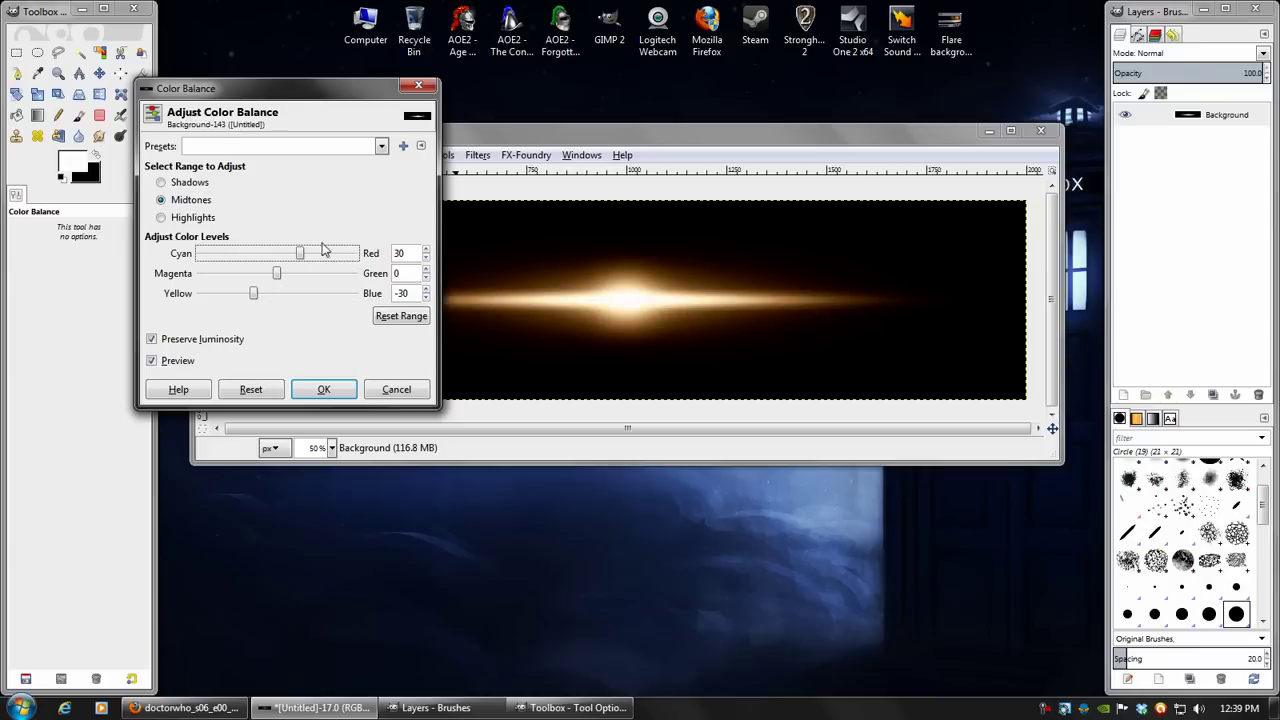
click(195, 183)
click(343, 259)
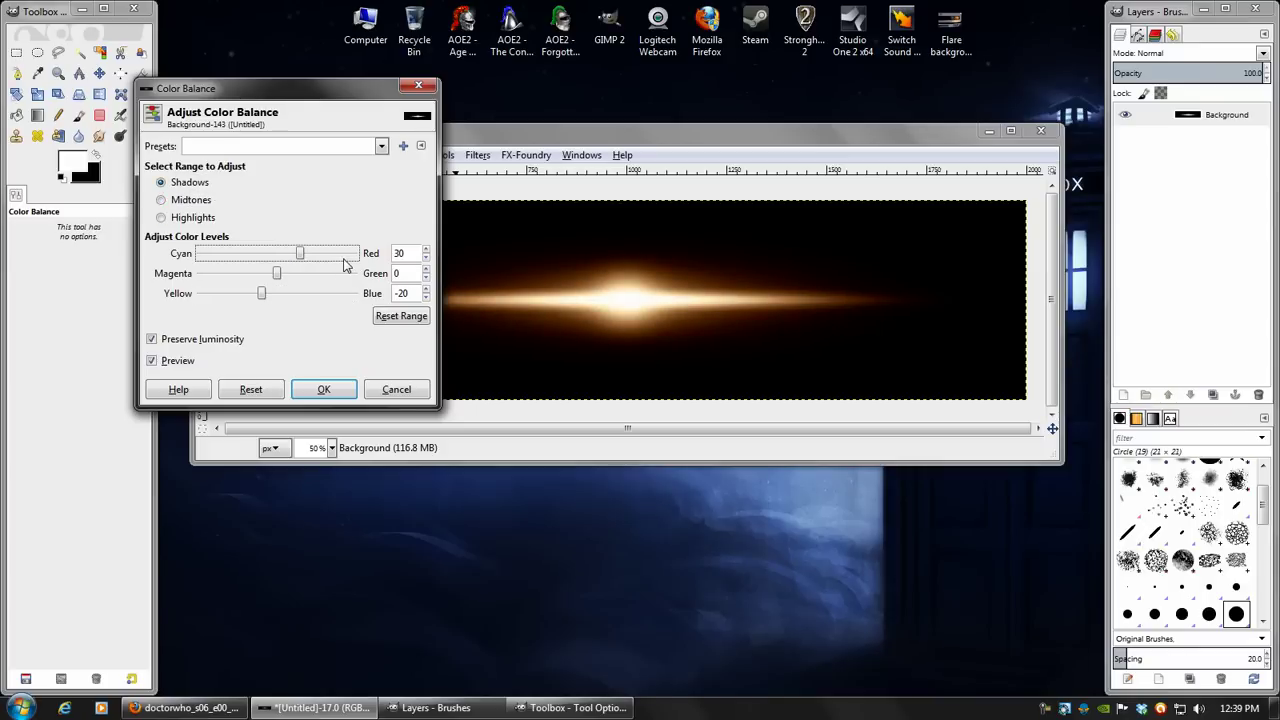
click(213, 296)
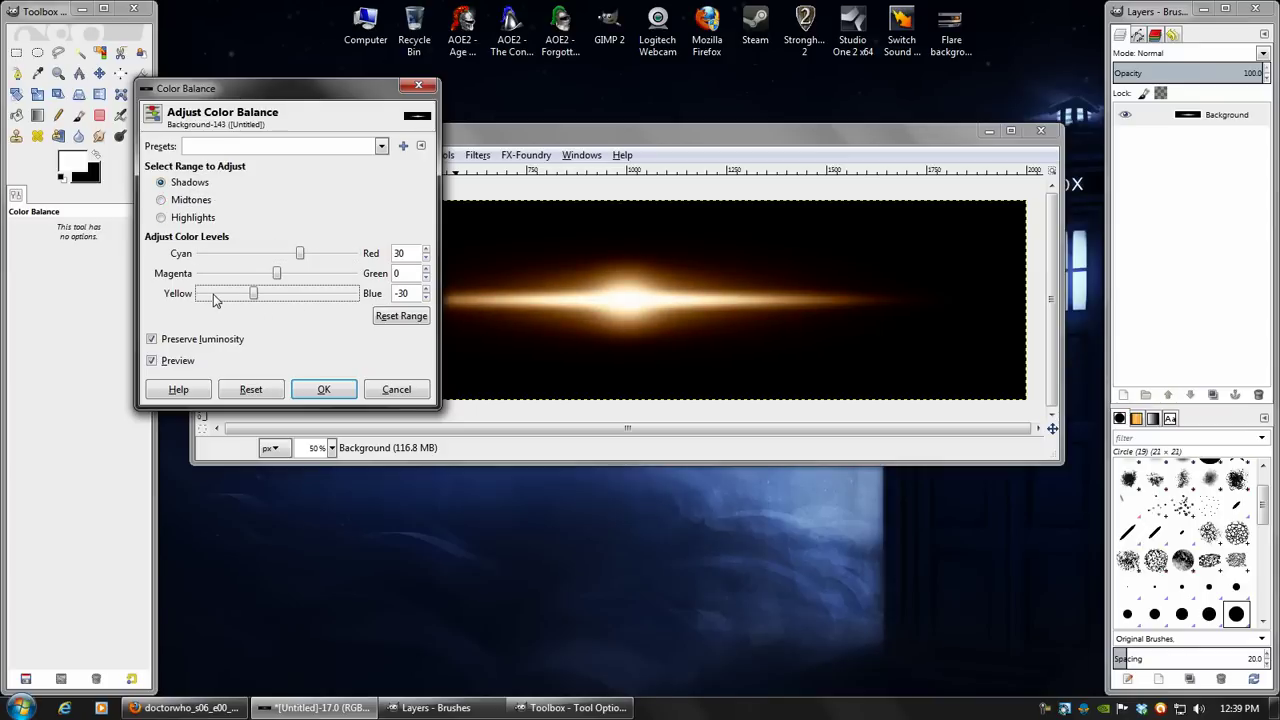
click(340, 262)
click(358, 258)
click(190, 200)
click(175, 184)
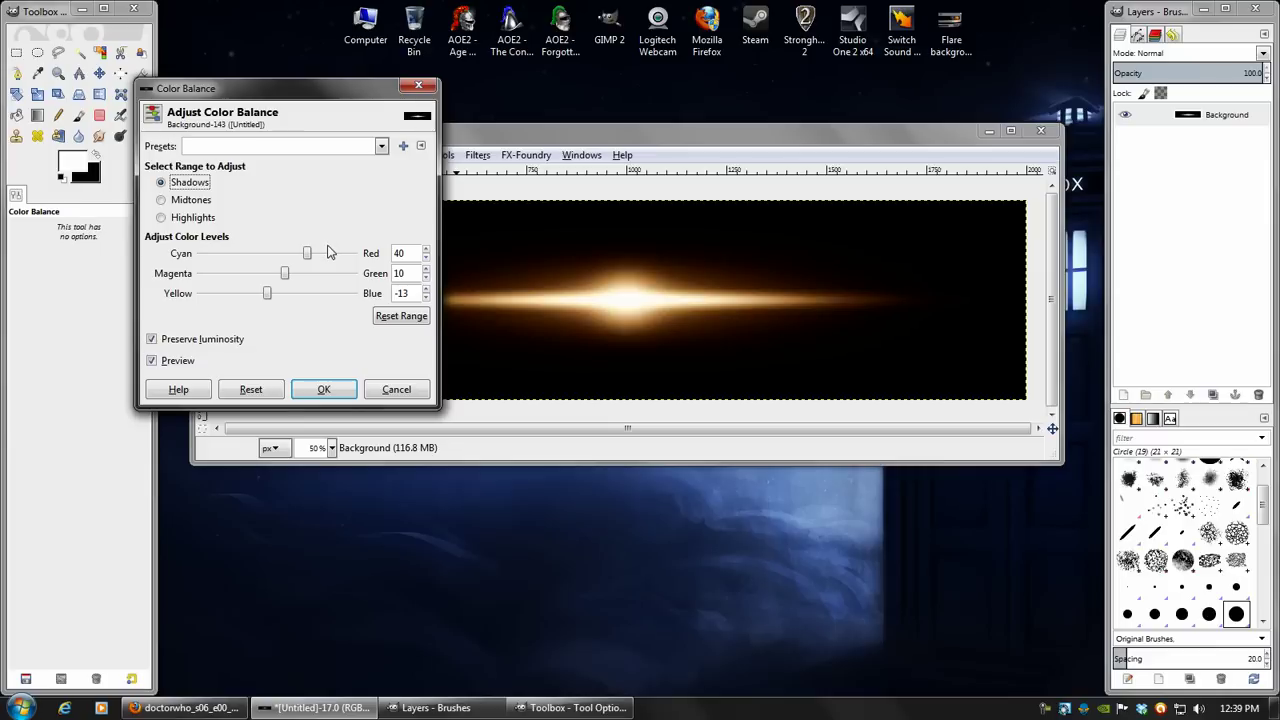
Check the values, keep Preserve Luminosity on, and apply the warm Color Balance
scroll(412, 292, down, 2)
click(186, 201)
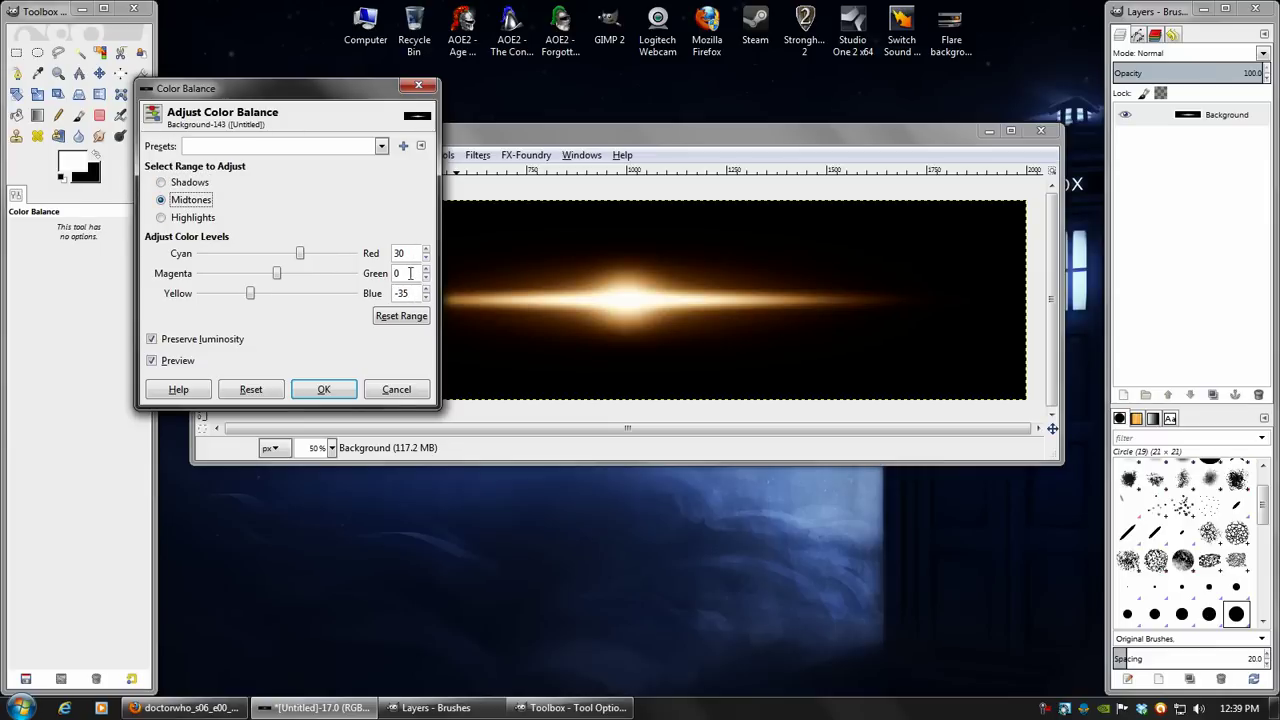
click(175, 220)
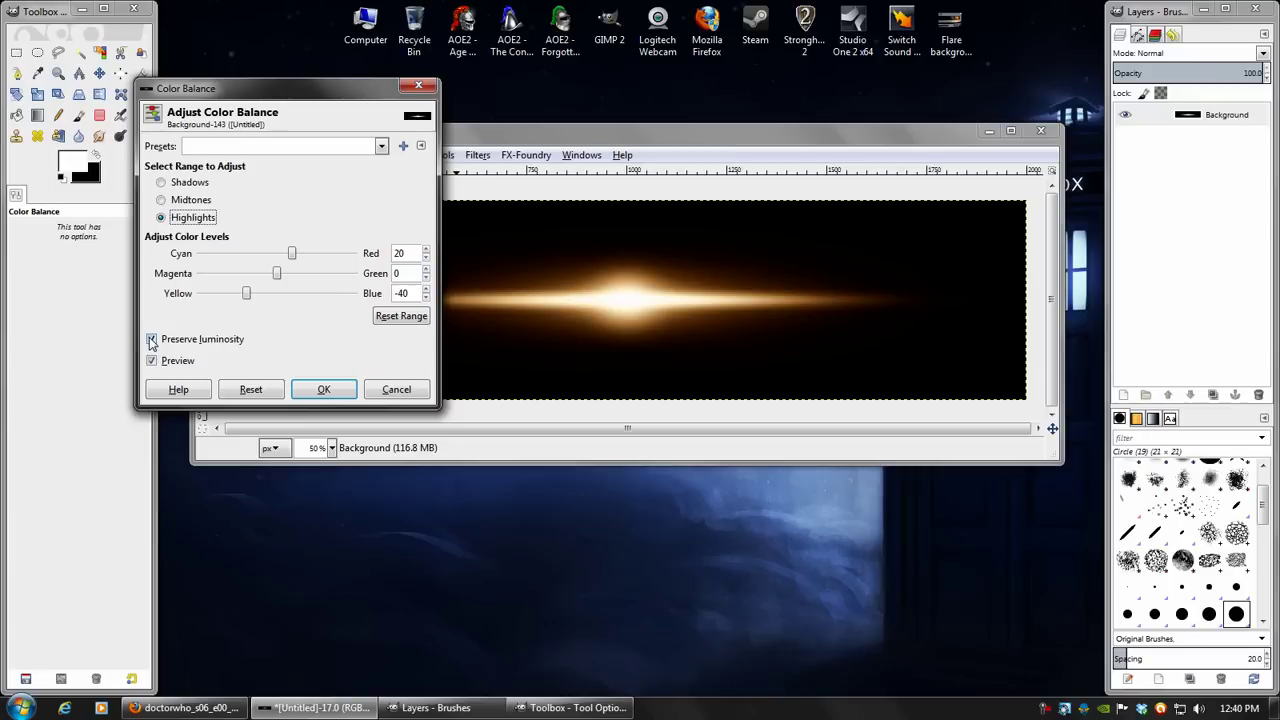
click(164, 184)
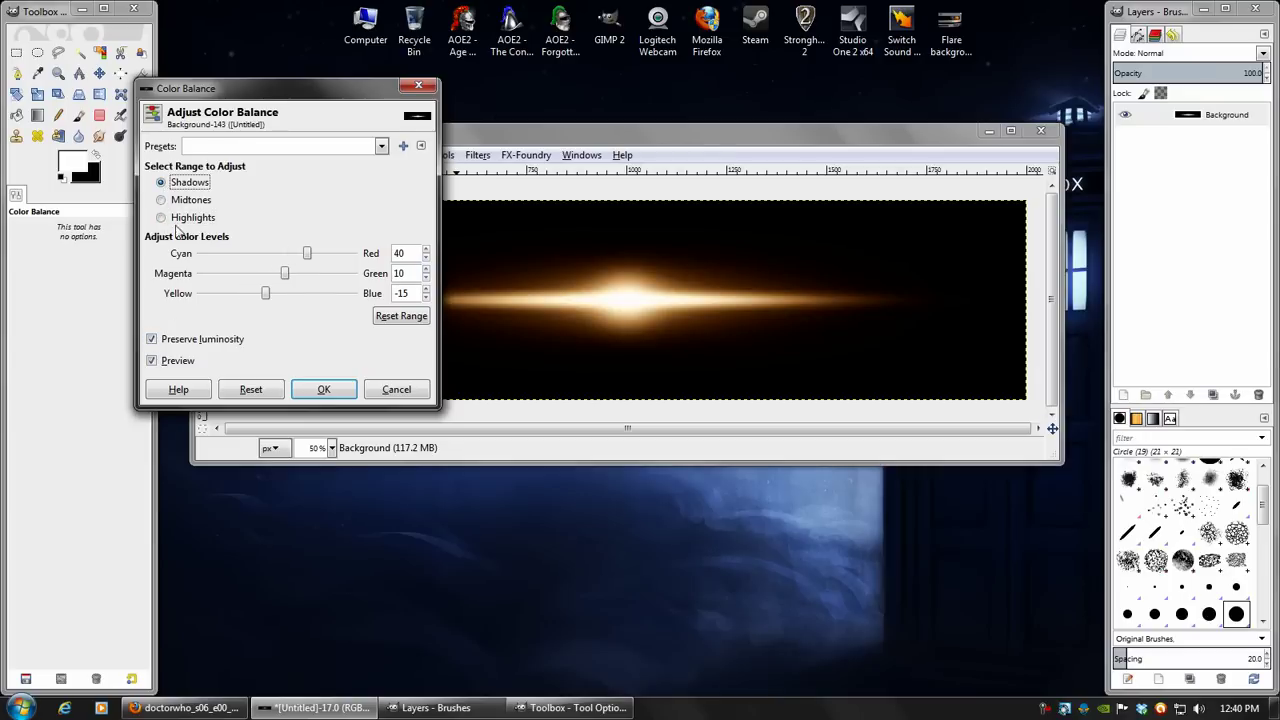
click(152, 339)
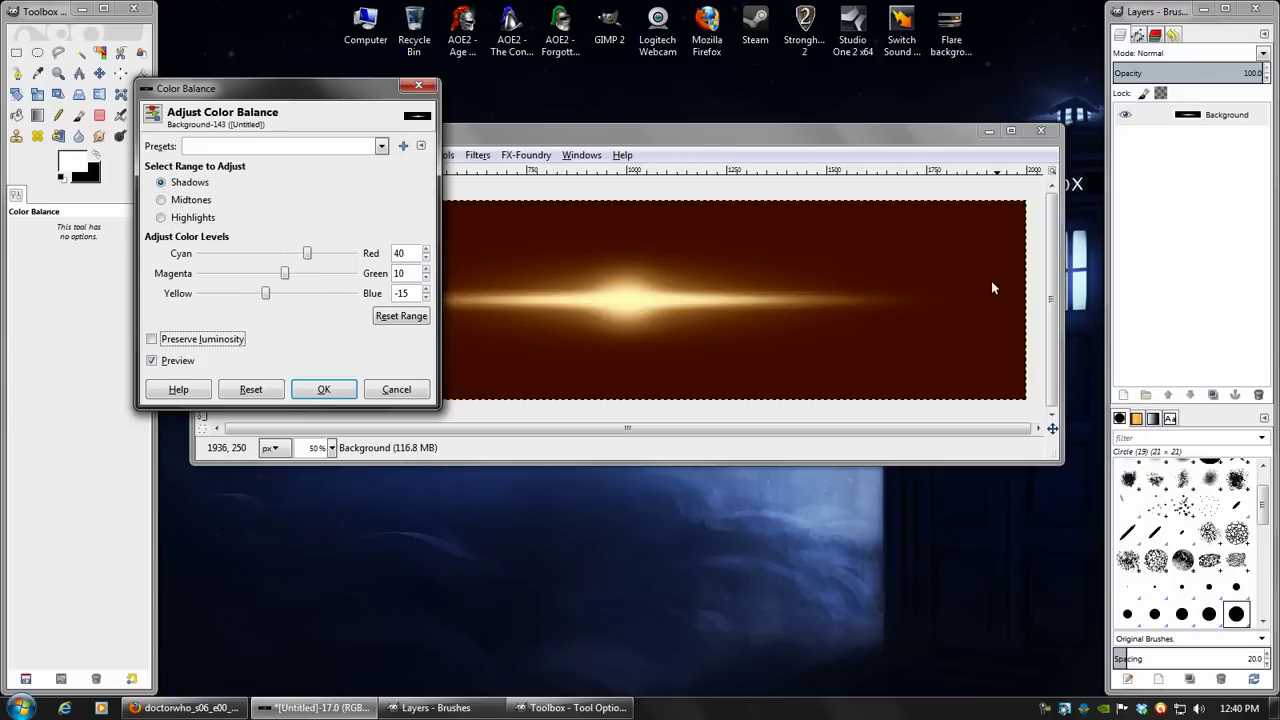
click(152, 339)
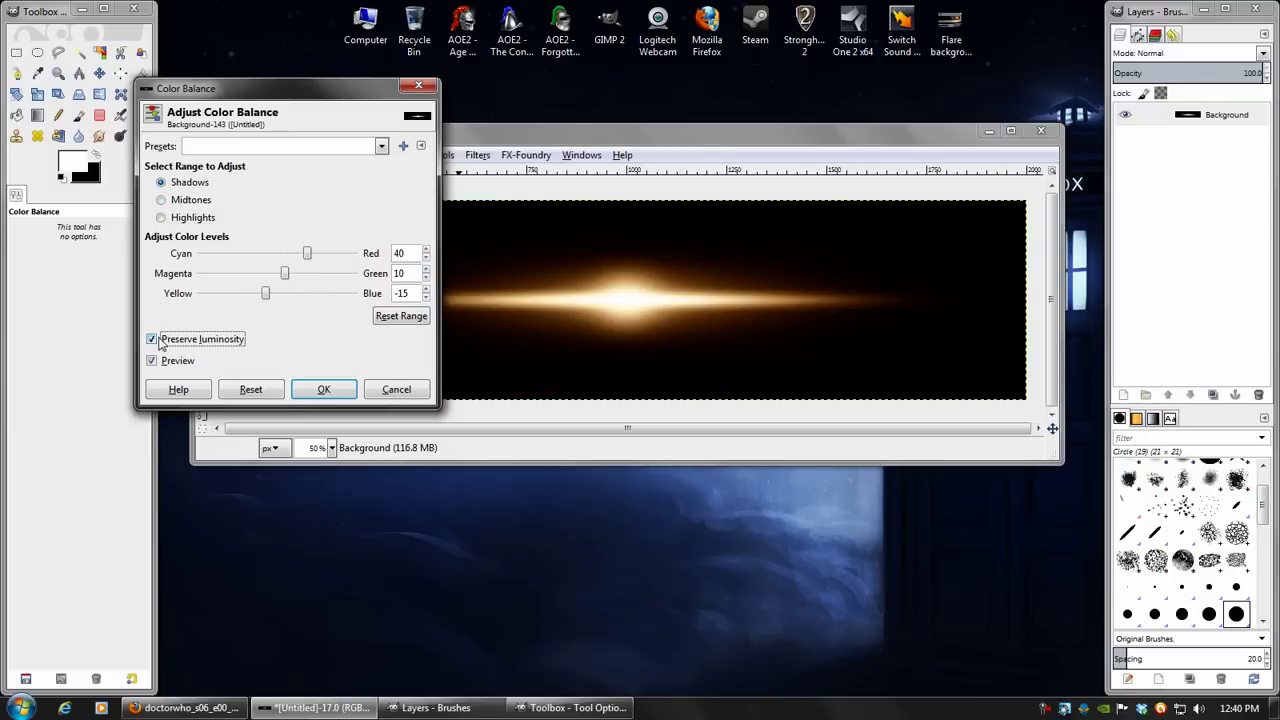
click(324, 390)
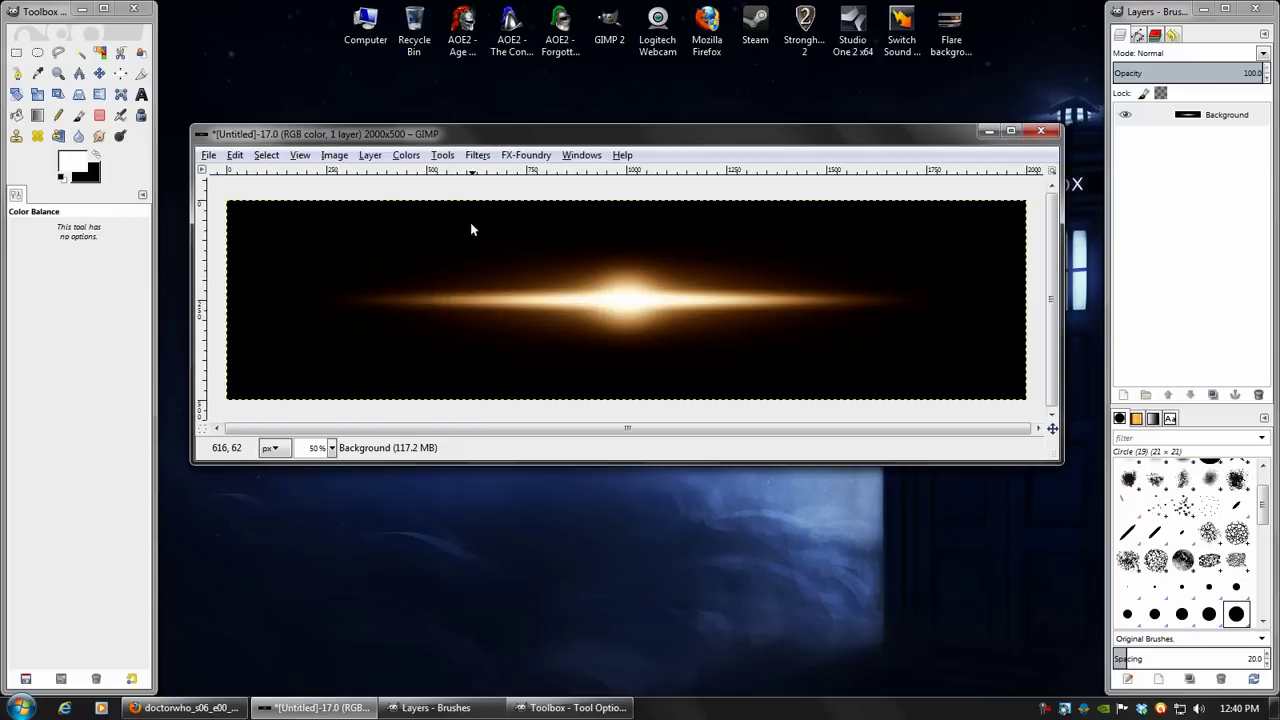
Boost saturation by 40 in Hue-Saturation and zoom to 100% to check the glow
click(400, 155)
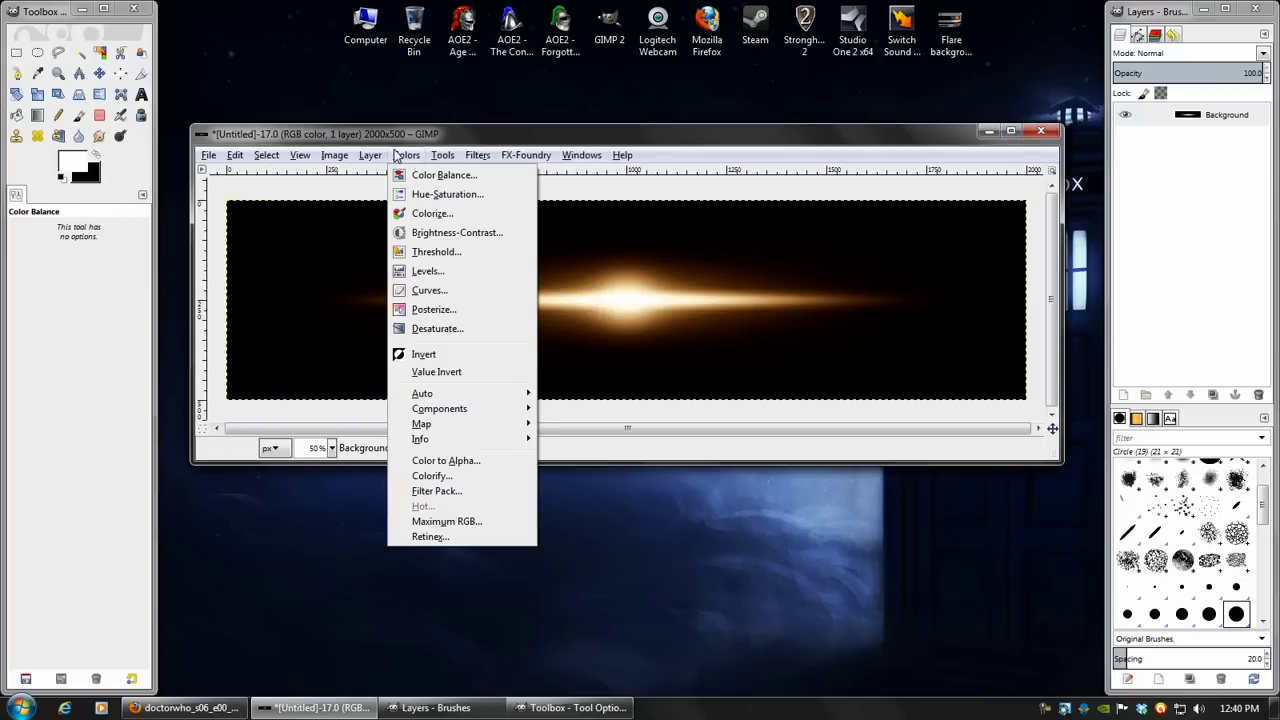
click(420, 196)
drag(862, 143, 147, 37)
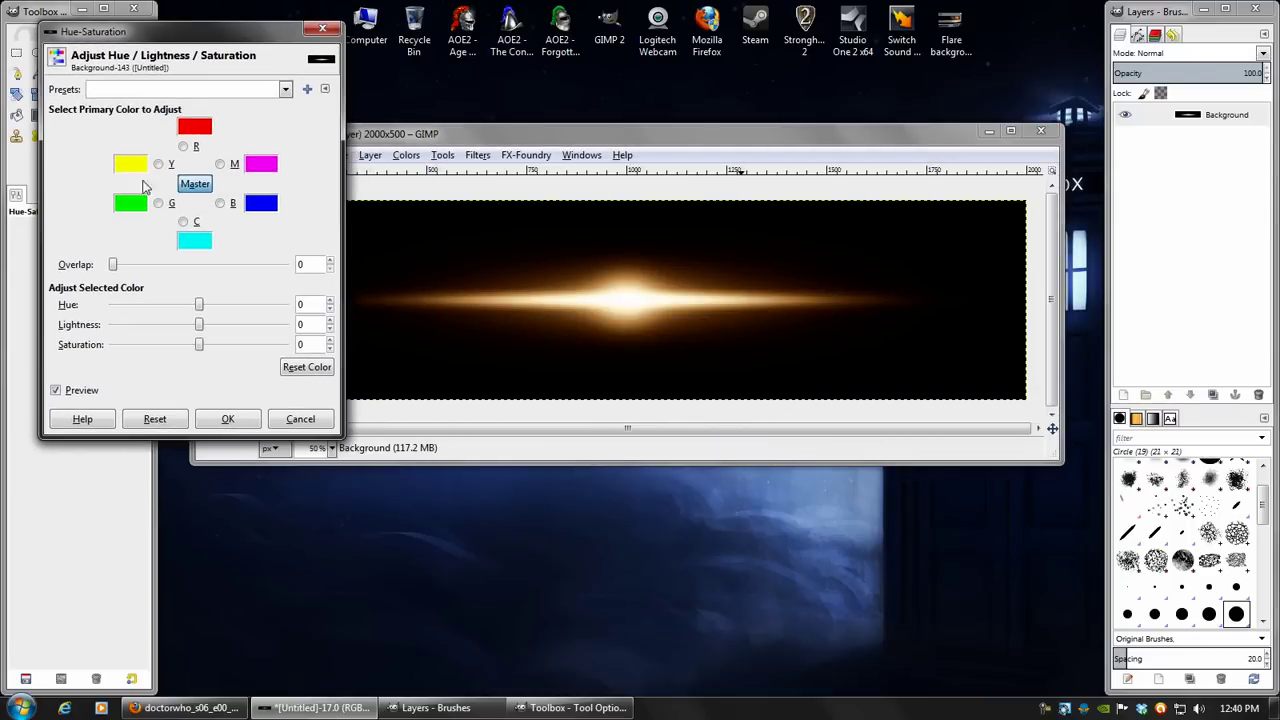
click(287, 346)
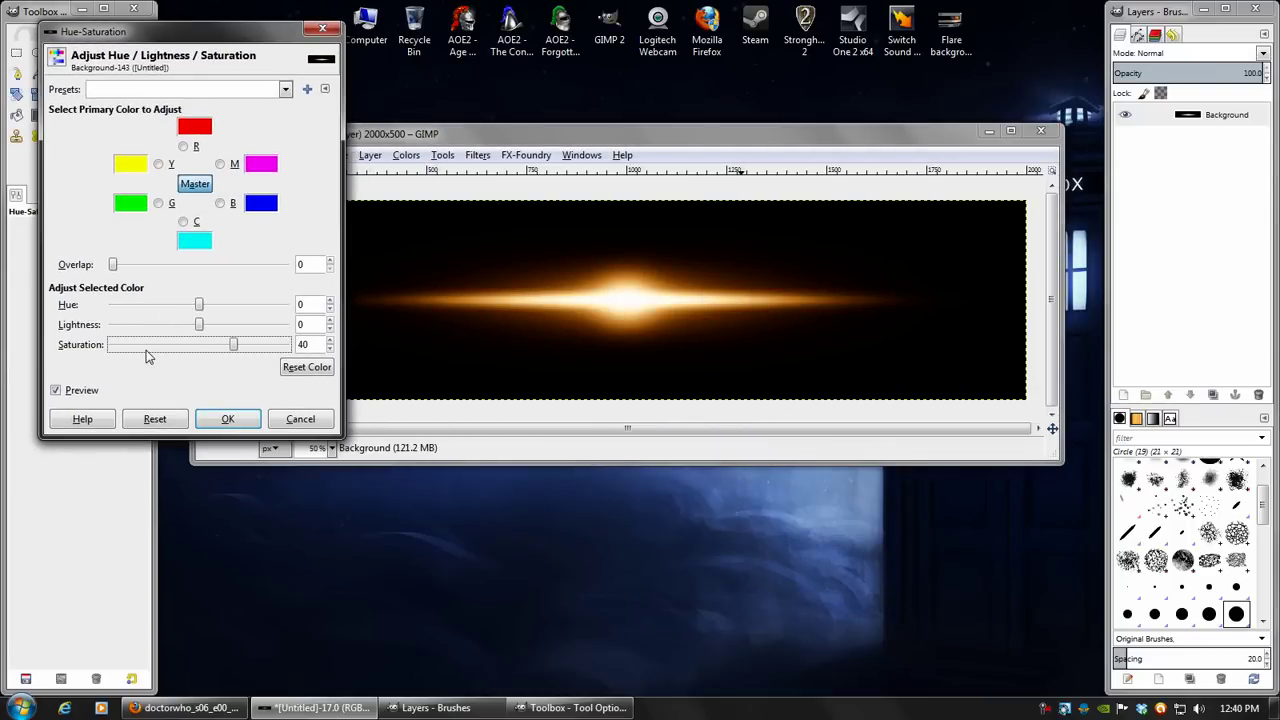
click(228, 419)
scroll(312, 449, up, 2)
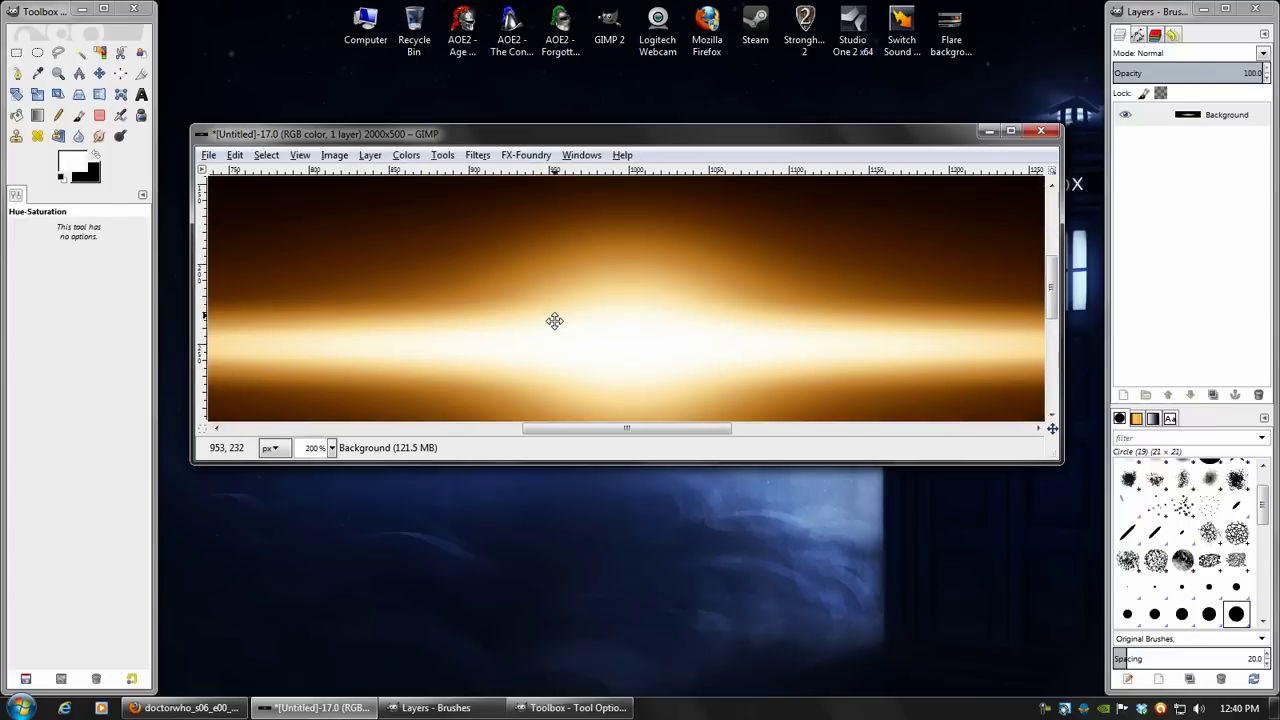
scroll(540, 305, up, 2)
key(1)
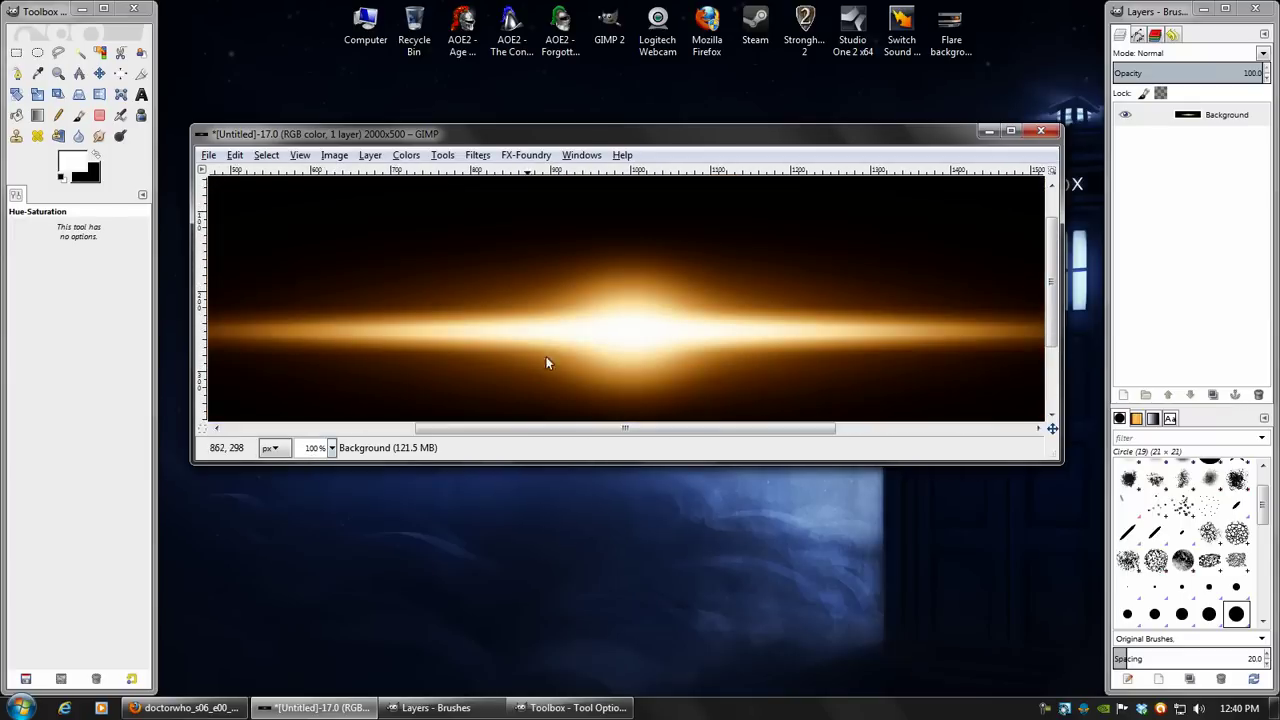
scroll(575, 282, down, 2)
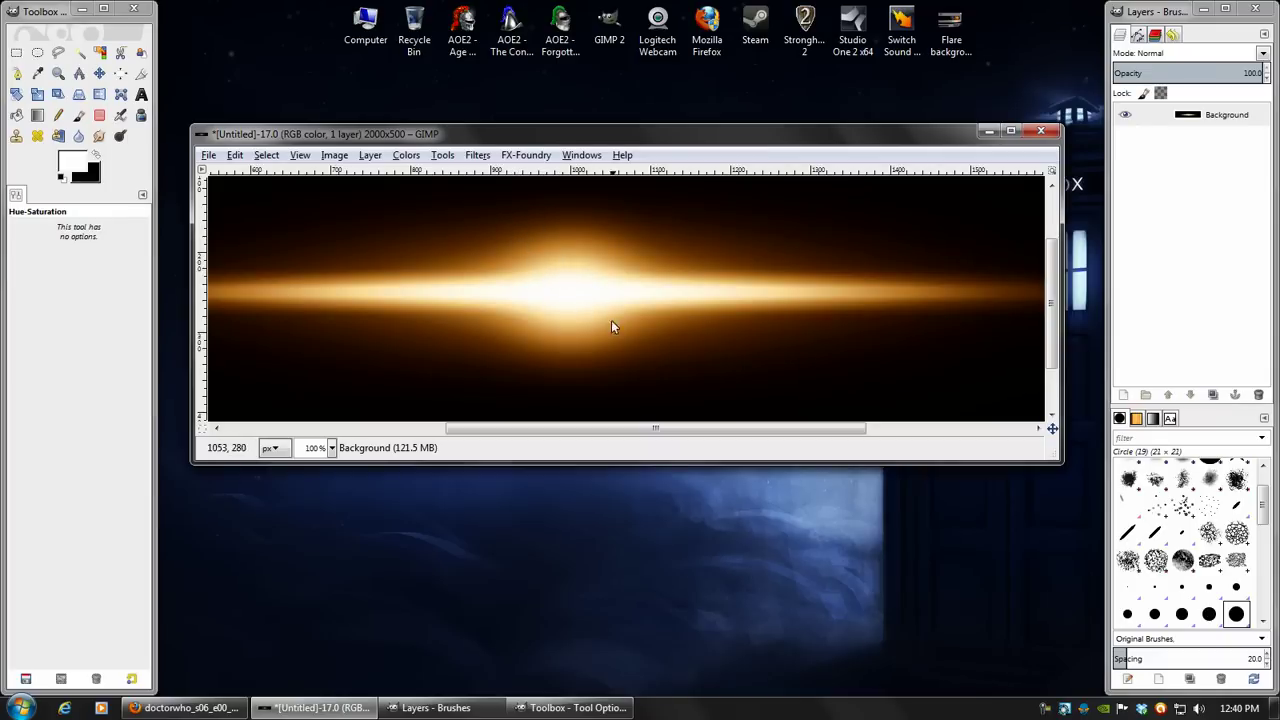
Reapply Gaussian Blur with chained radii of 13 px to soften the orange glow evenly
click(478, 156)
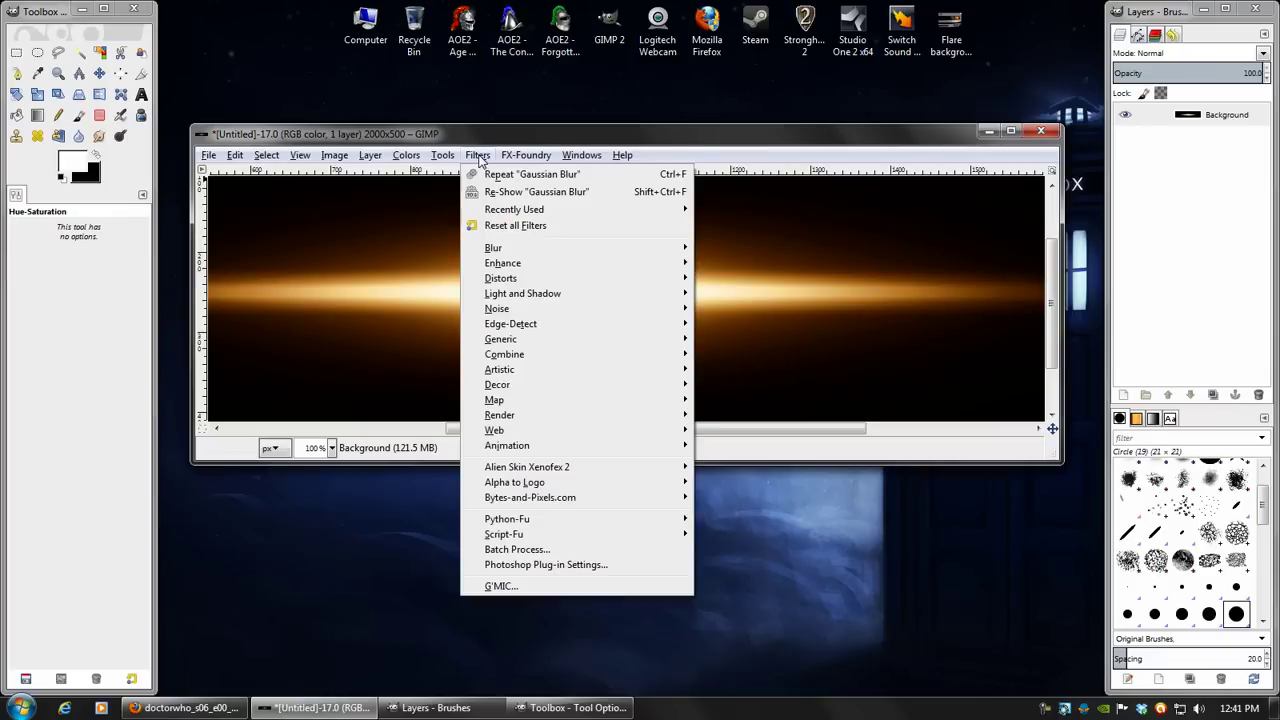
click(518, 194)
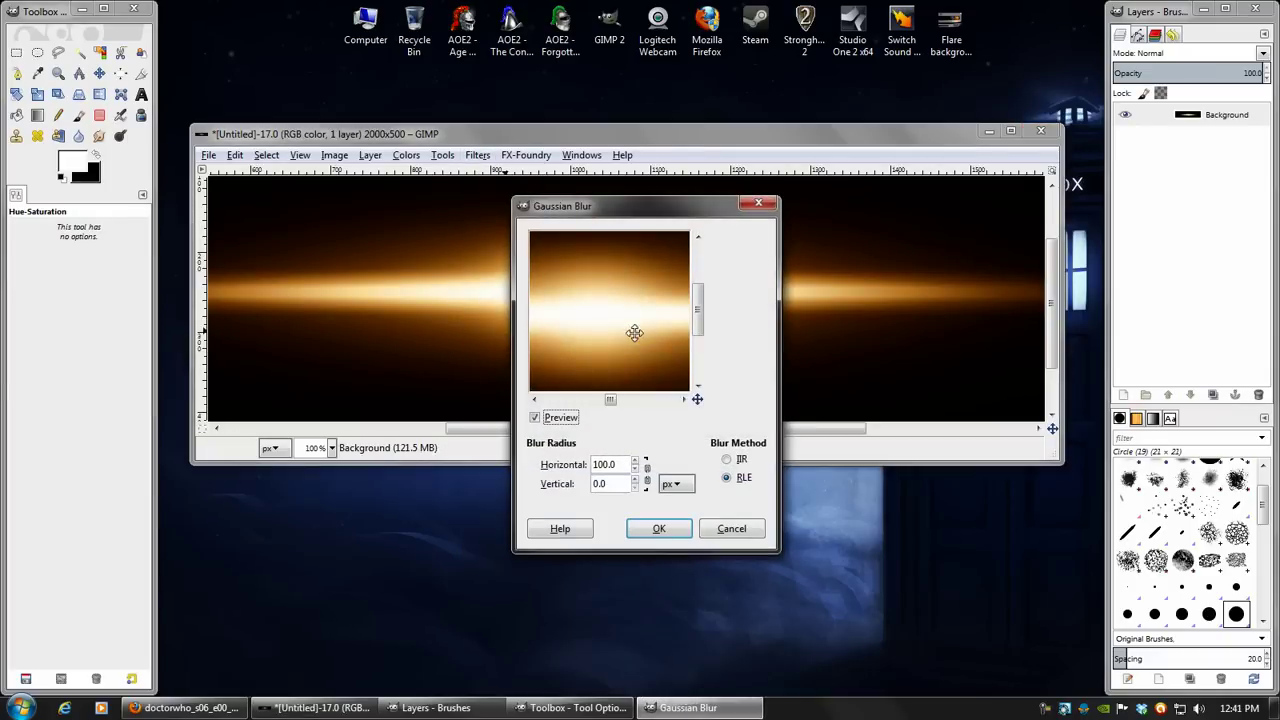
drag(634, 331, 606, 370)
click(646, 474)
text(8)
click(634, 480)
click(634, 480)
click(634, 480)
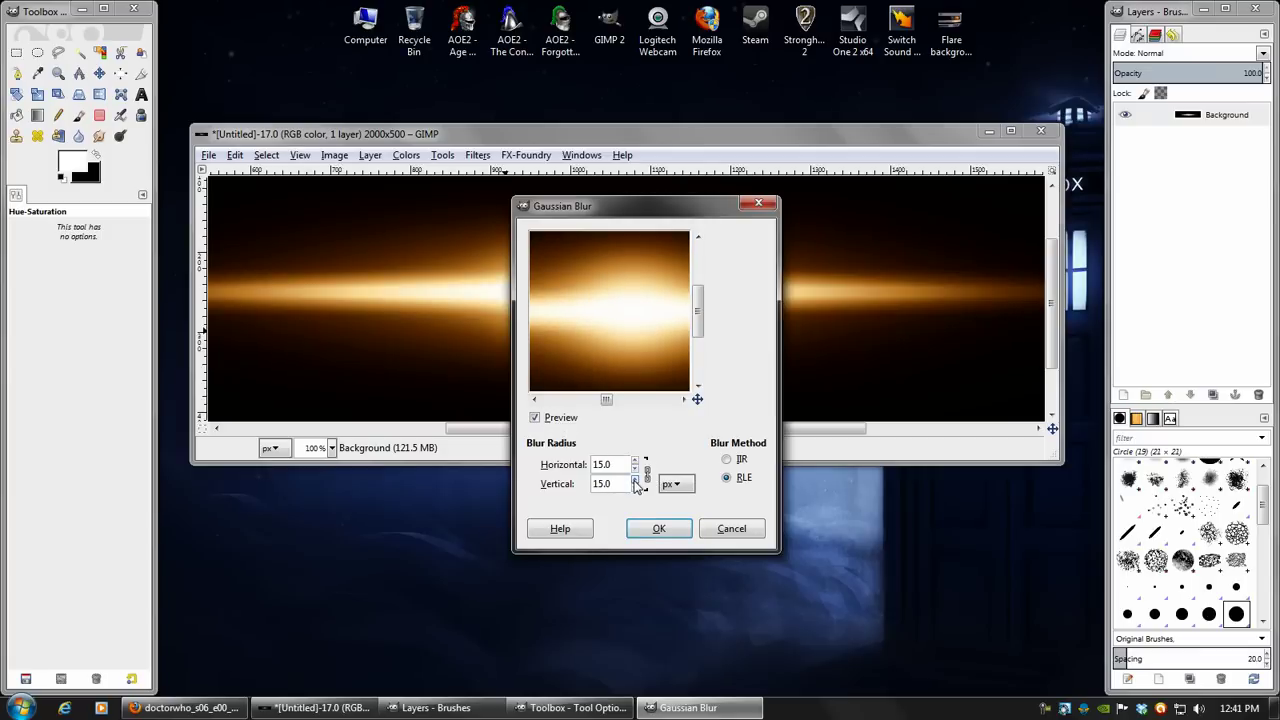
drag(634, 366, 646, 380)
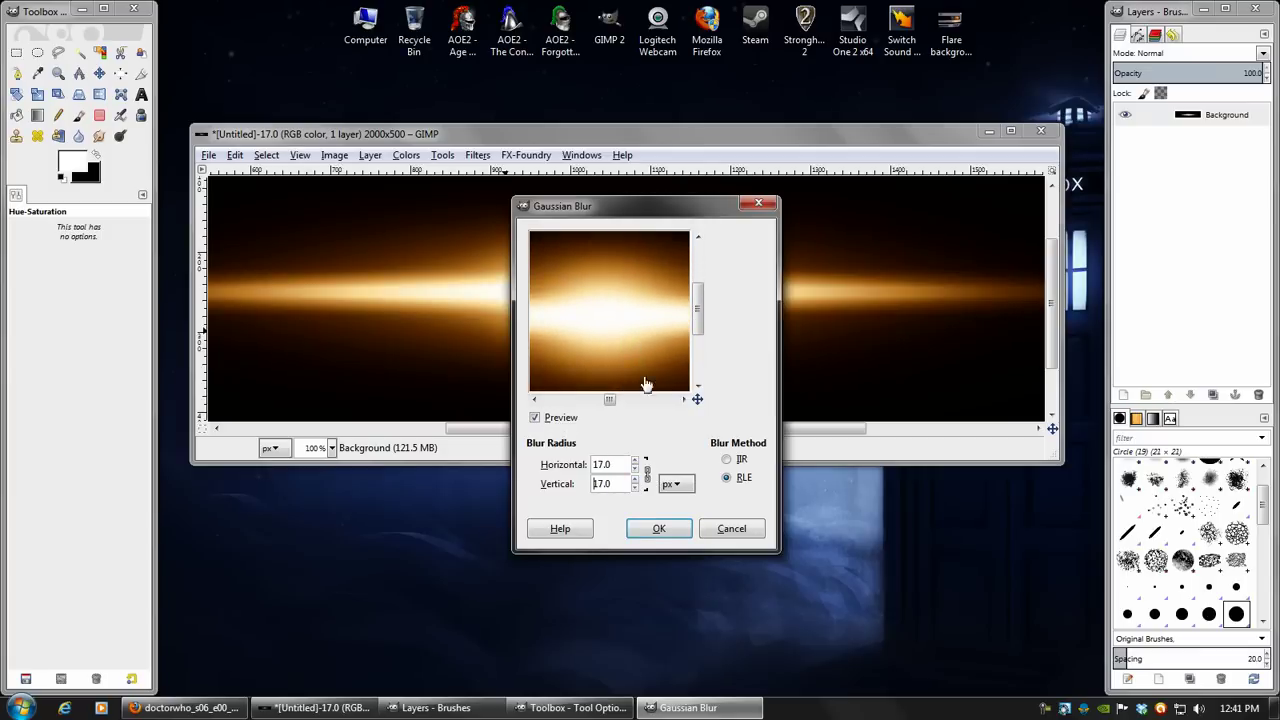
click(659, 528)
scroll(315, 447, down, 4)
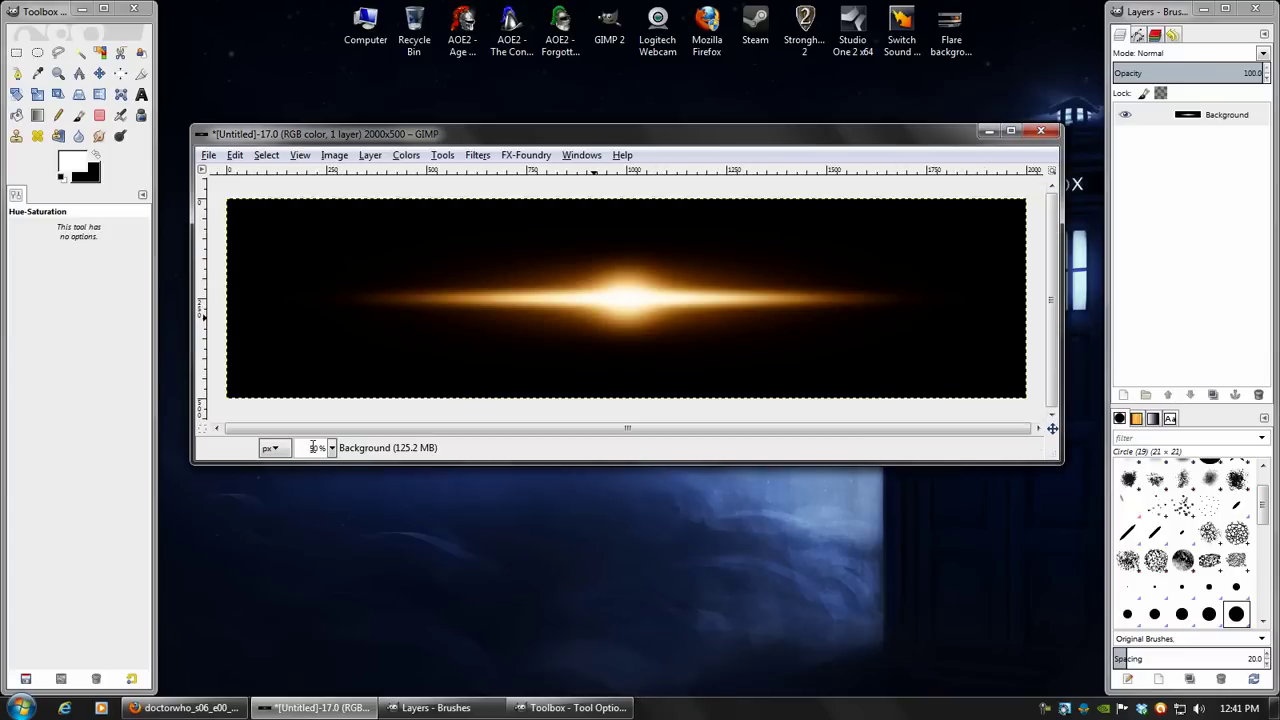
scroll(329, 445, up, 2)
Scale the orange flare layer up proportionally to 2392×598 px
click(37, 94)
click(637, 326)
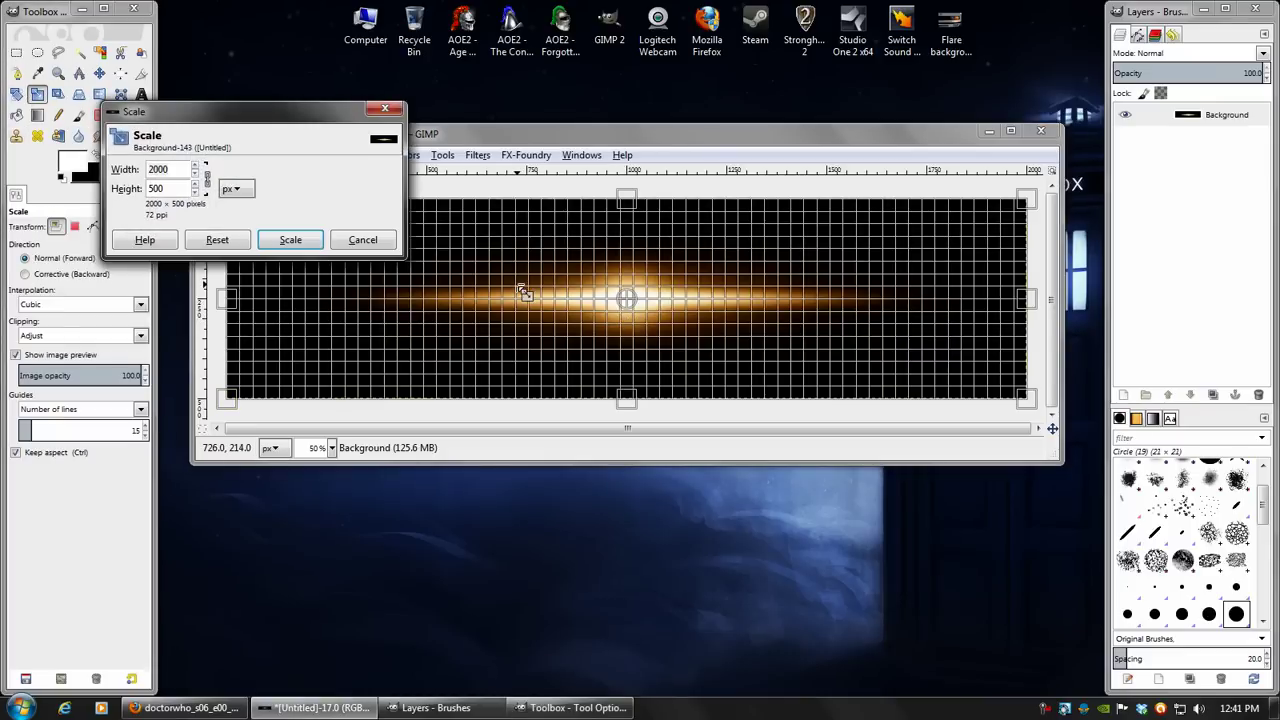
drag(522, 291, 449, 271)
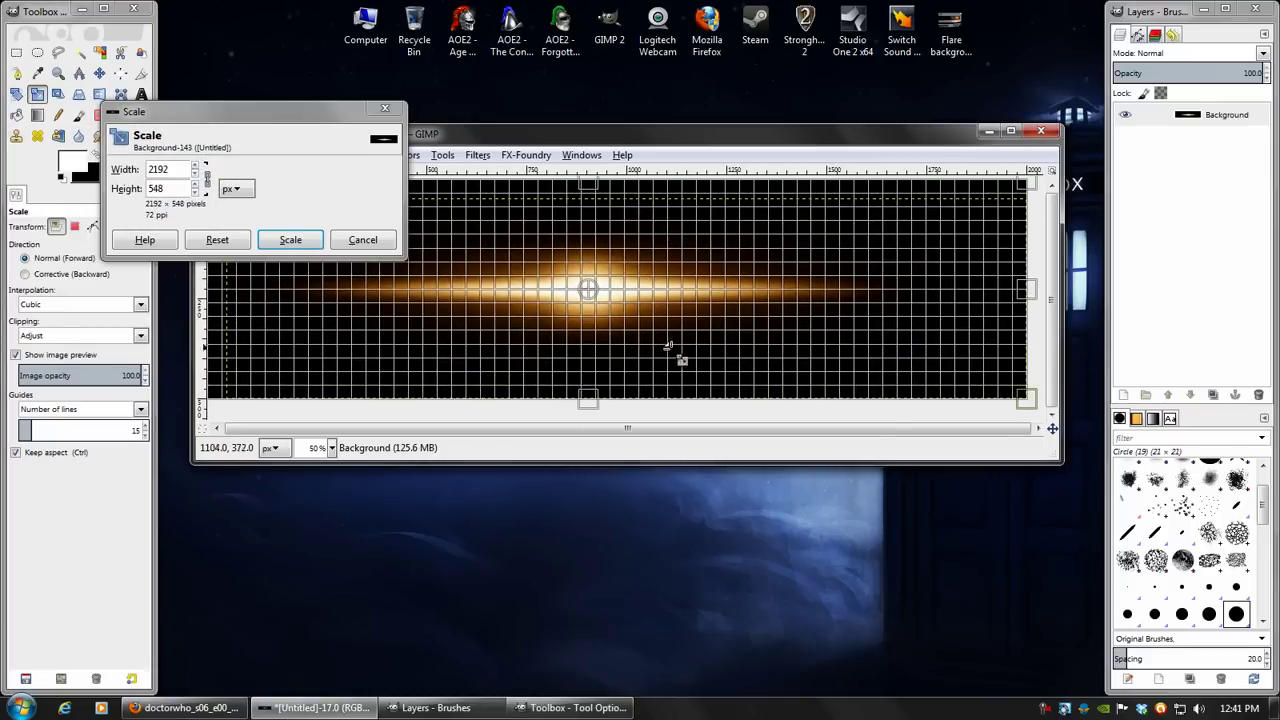
drag(680, 350, 740, 371)
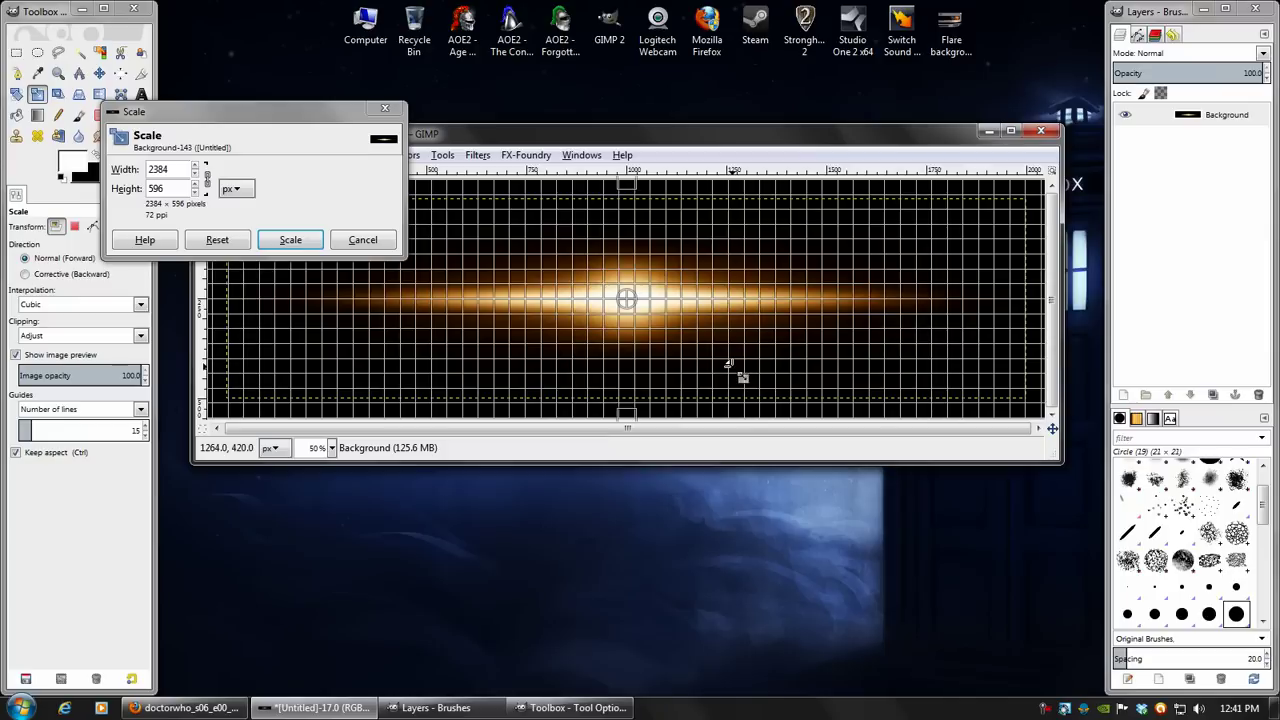
click(281, 236)
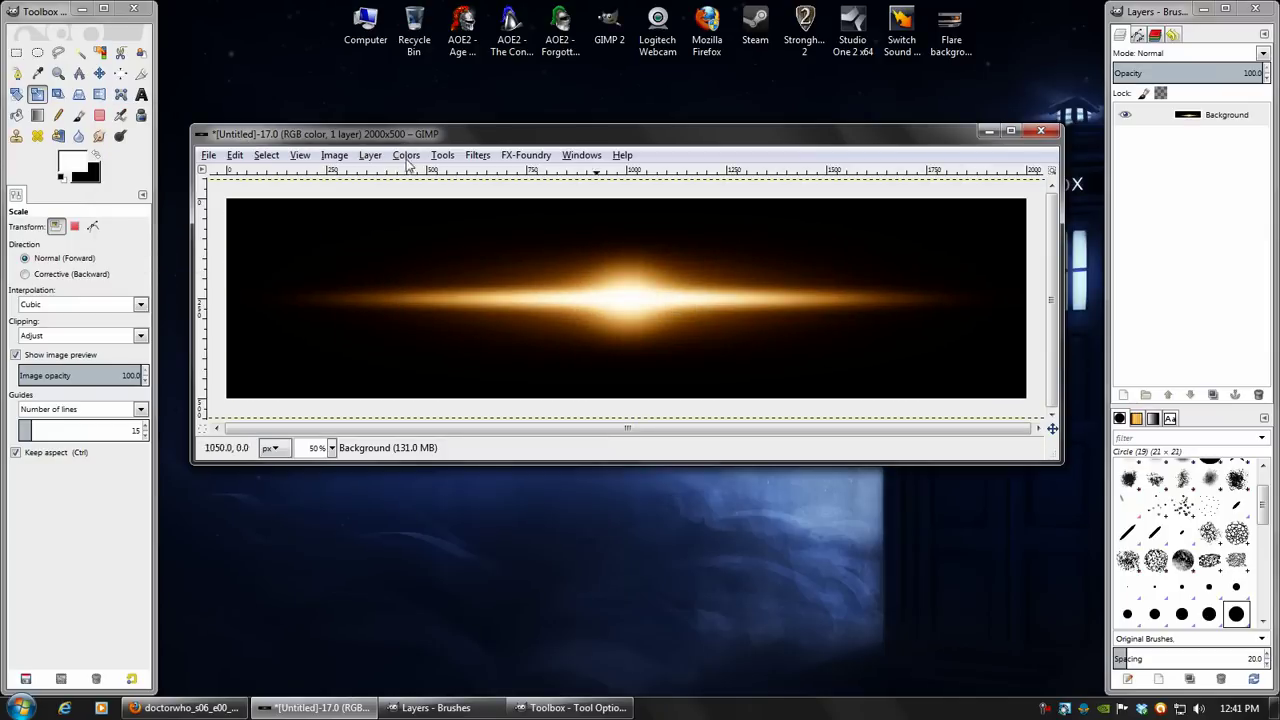
Trim the flare layer's boundary back to the 2000×500 image with Layer to Image Size
click(120, 73)
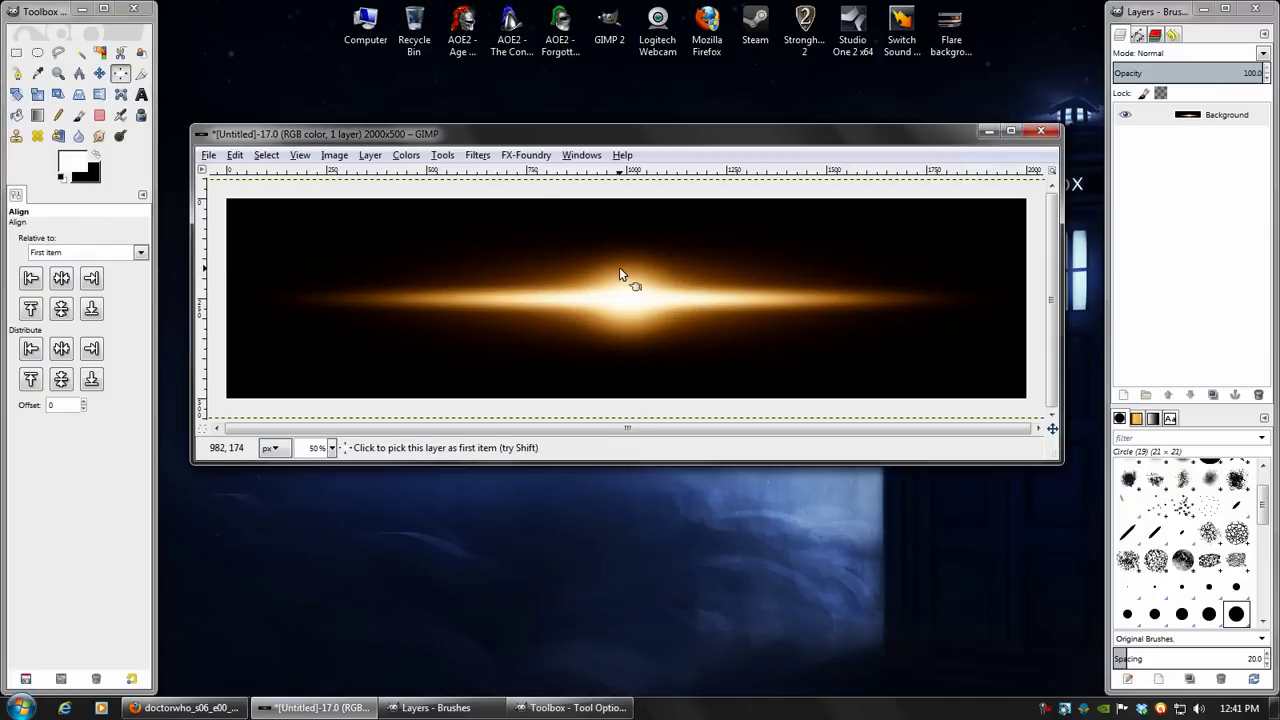
click(99, 73)
click(370, 155)
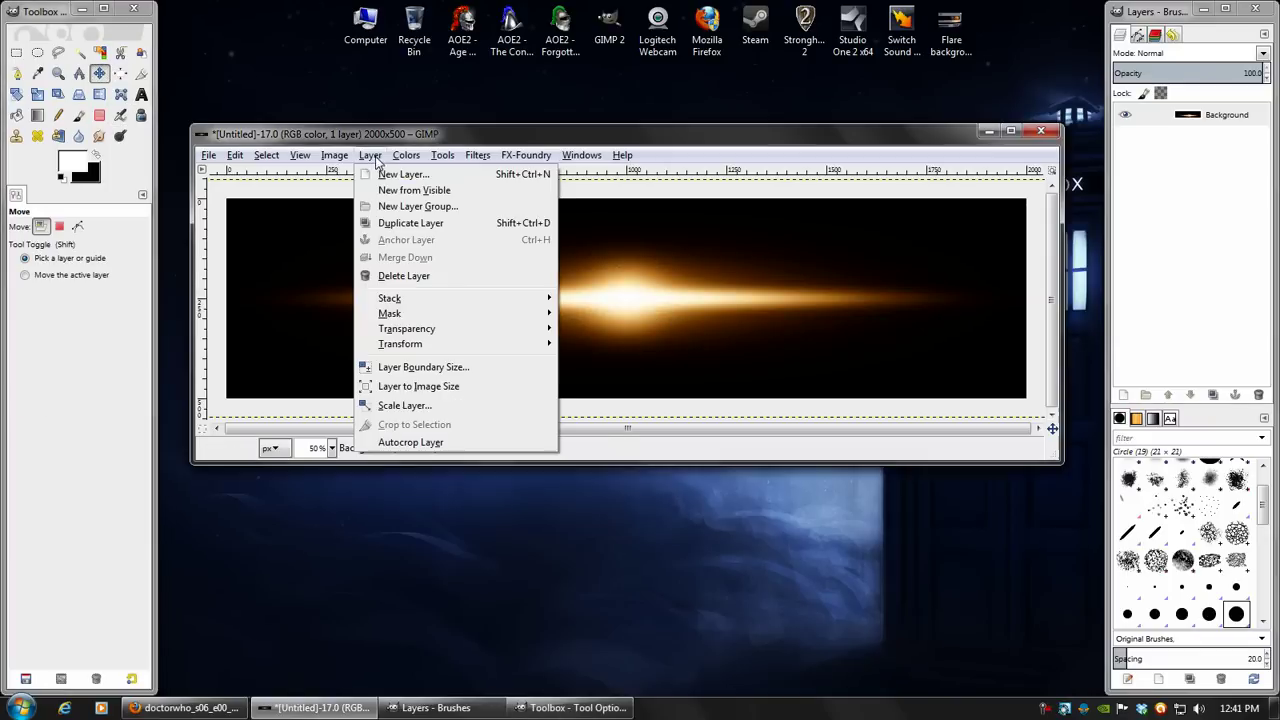
click(410, 387)
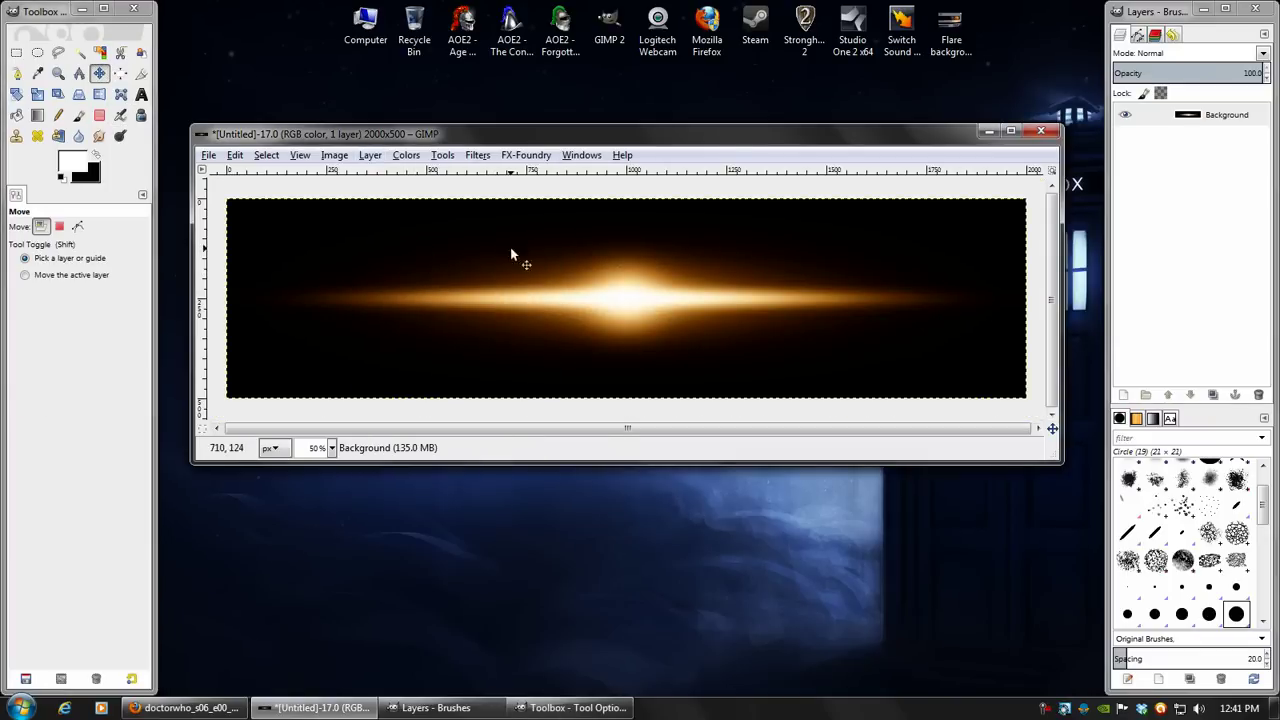
Apply Curves, raising the Red channel and lowering the Blue curve's top point for a golden glow
click(406, 155)
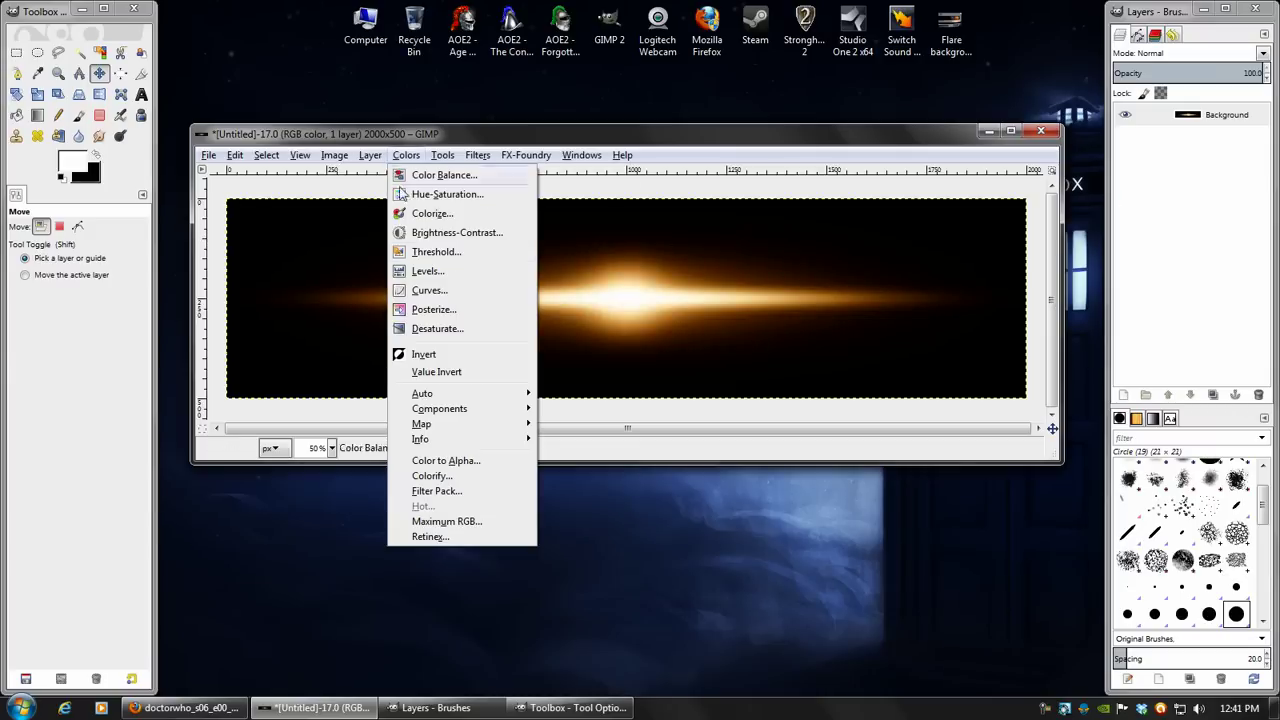
click(428, 290)
click(1032, 206)
click(1003, 245)
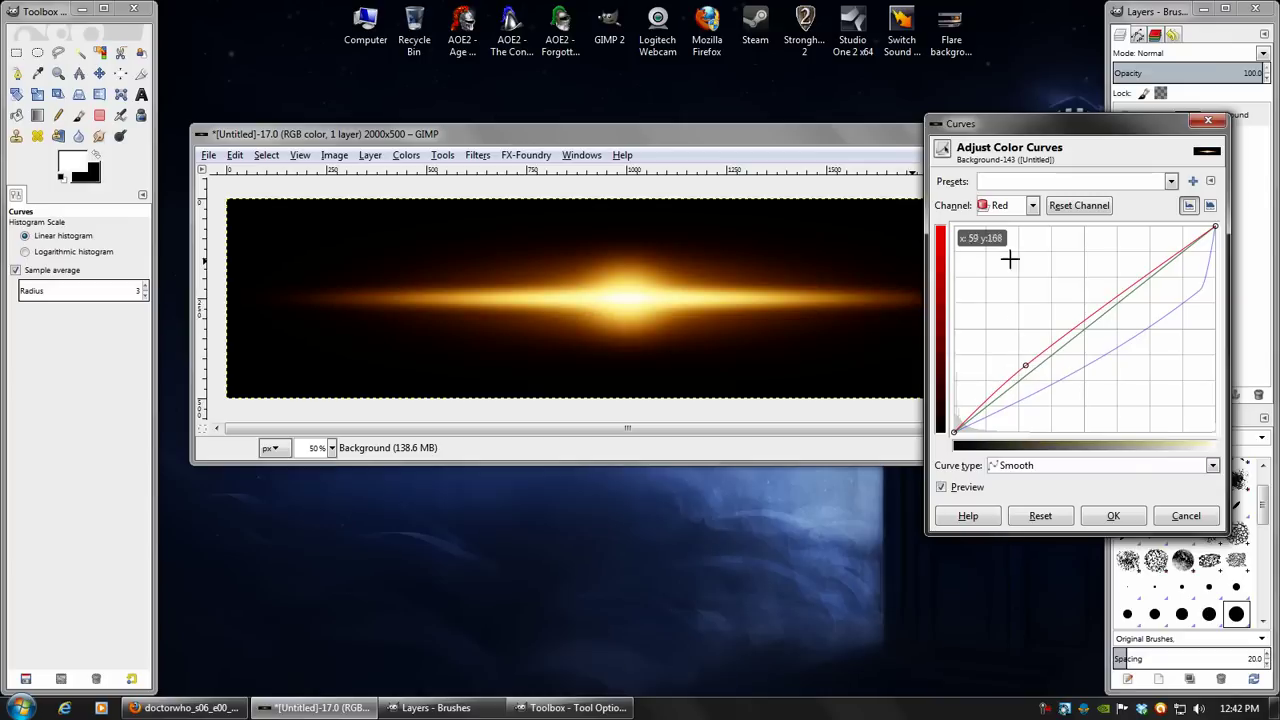
click(1032, 205)
click(1006, 282)
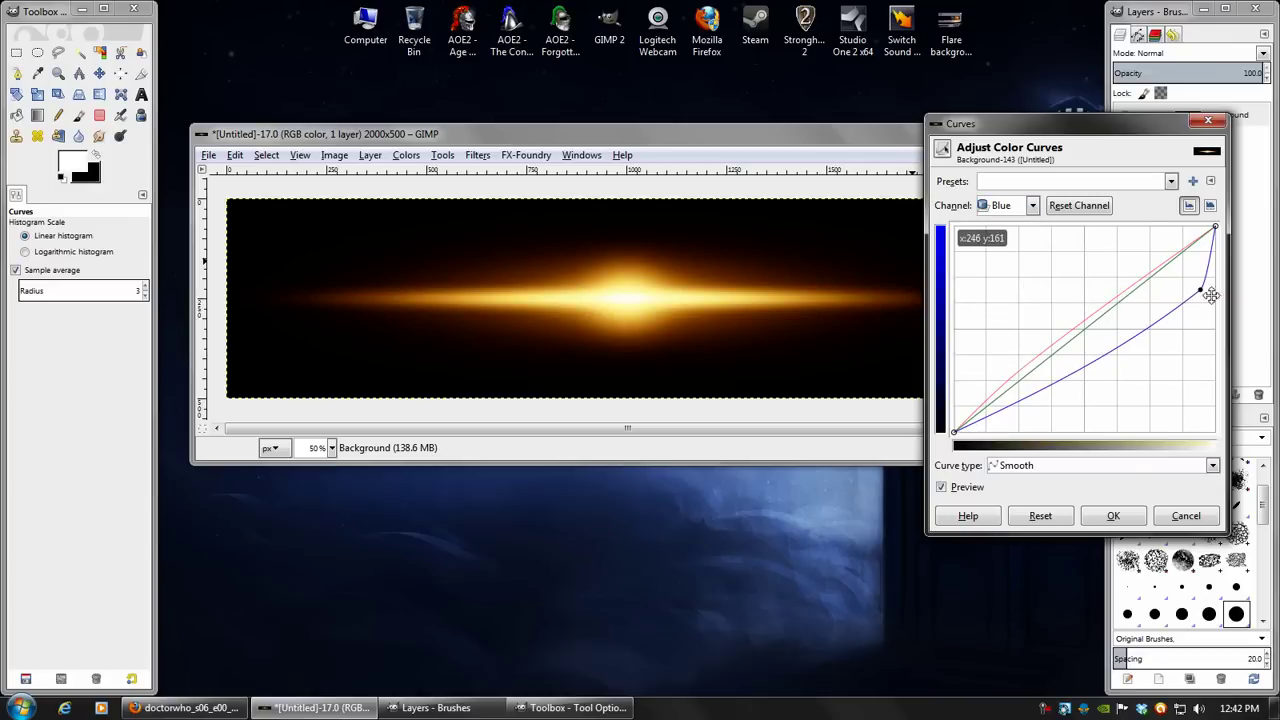
mouse_move(1203, 289)
mouse_down()
mouse_move(1151, 234)
mouse_move(1183, 246)
mouse_move(1177, 257)
mouse_move(1172, 228)
mouse_move(1197, 281)
mouse_up()
click(1100, 511)
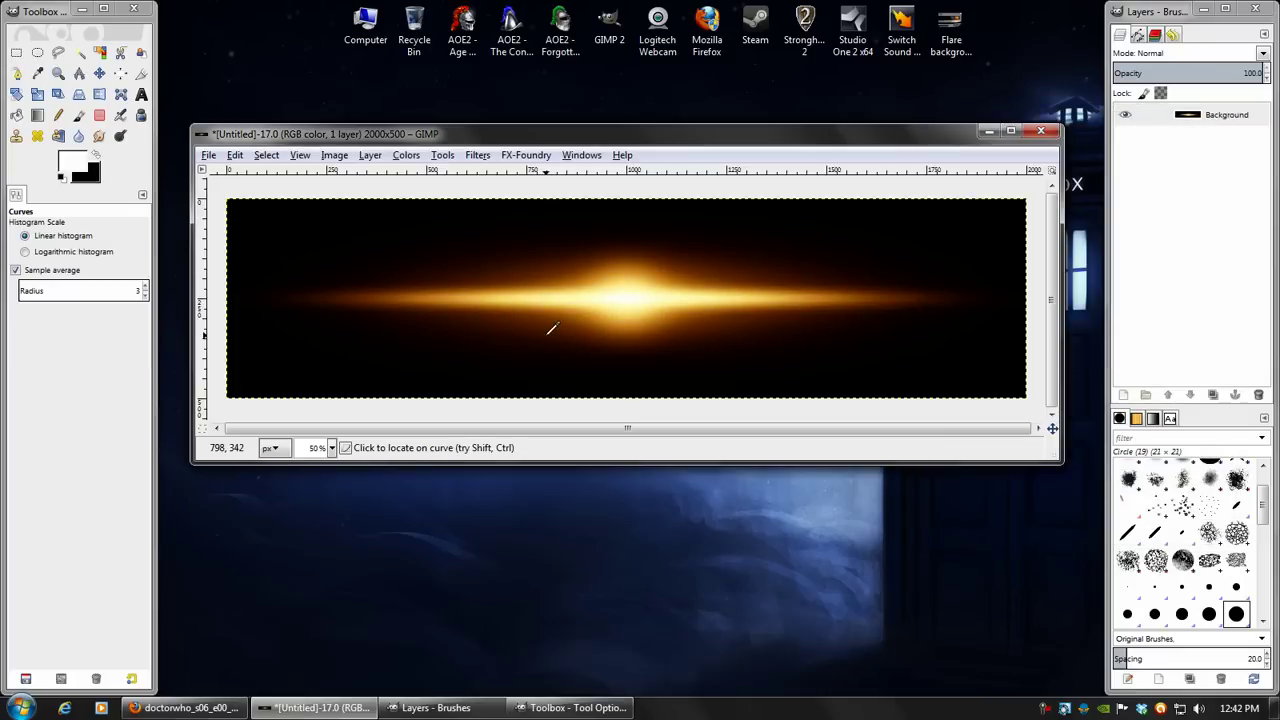
click(99, 73)
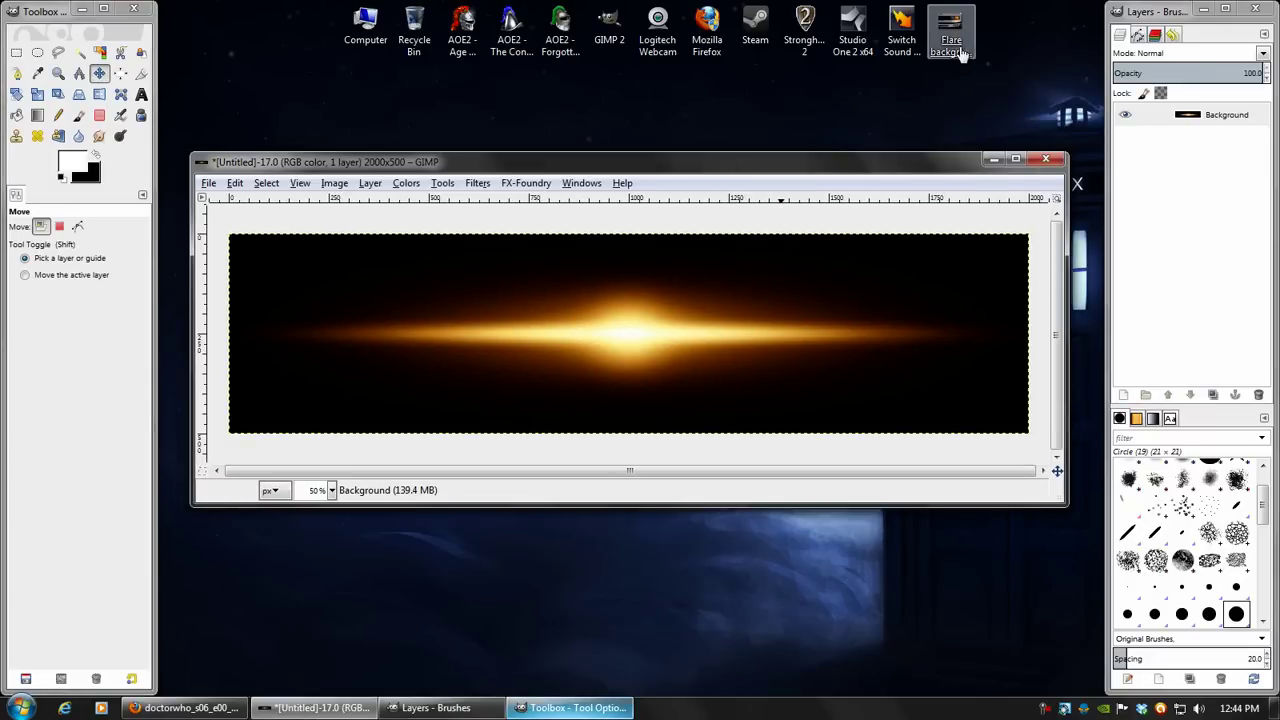
Open the Flare background car photo and copy the flare layer into it
click(563, 129)
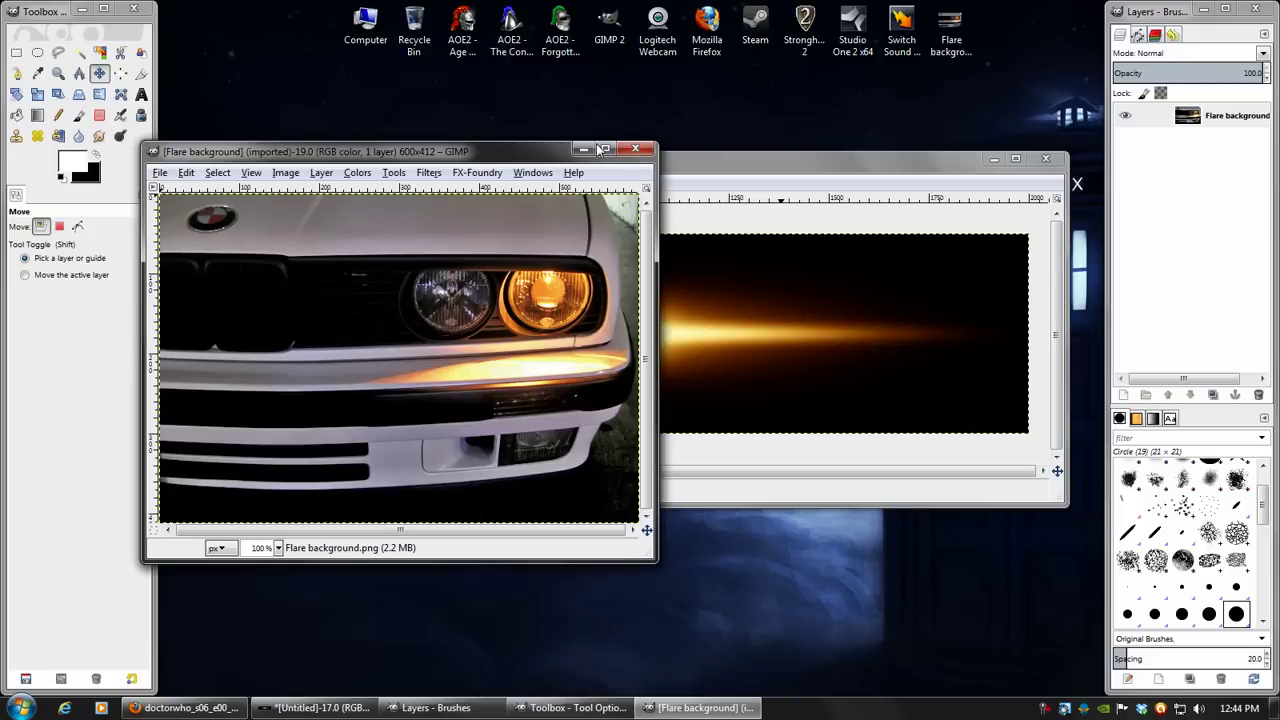
drag(440, 160, 582, 127)
click(730, 165)
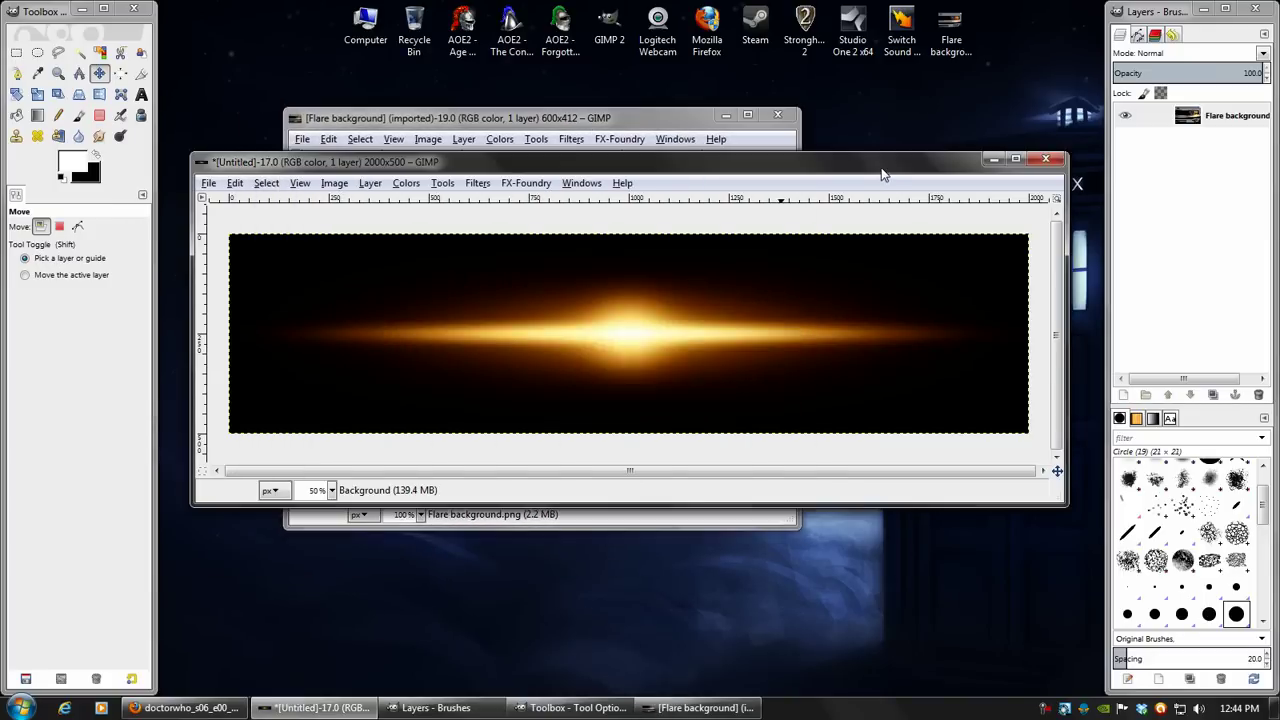
drag(716, 175, 724, 418)
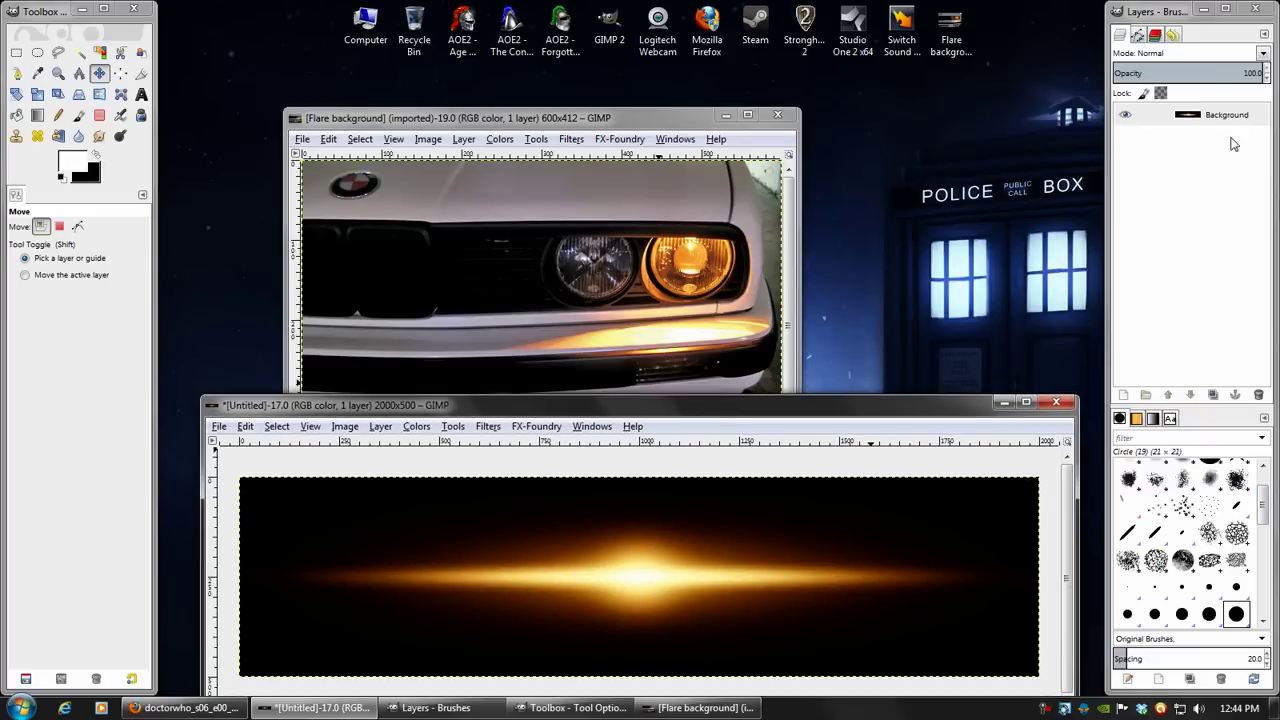
drag(1218, 120, 606, 251)
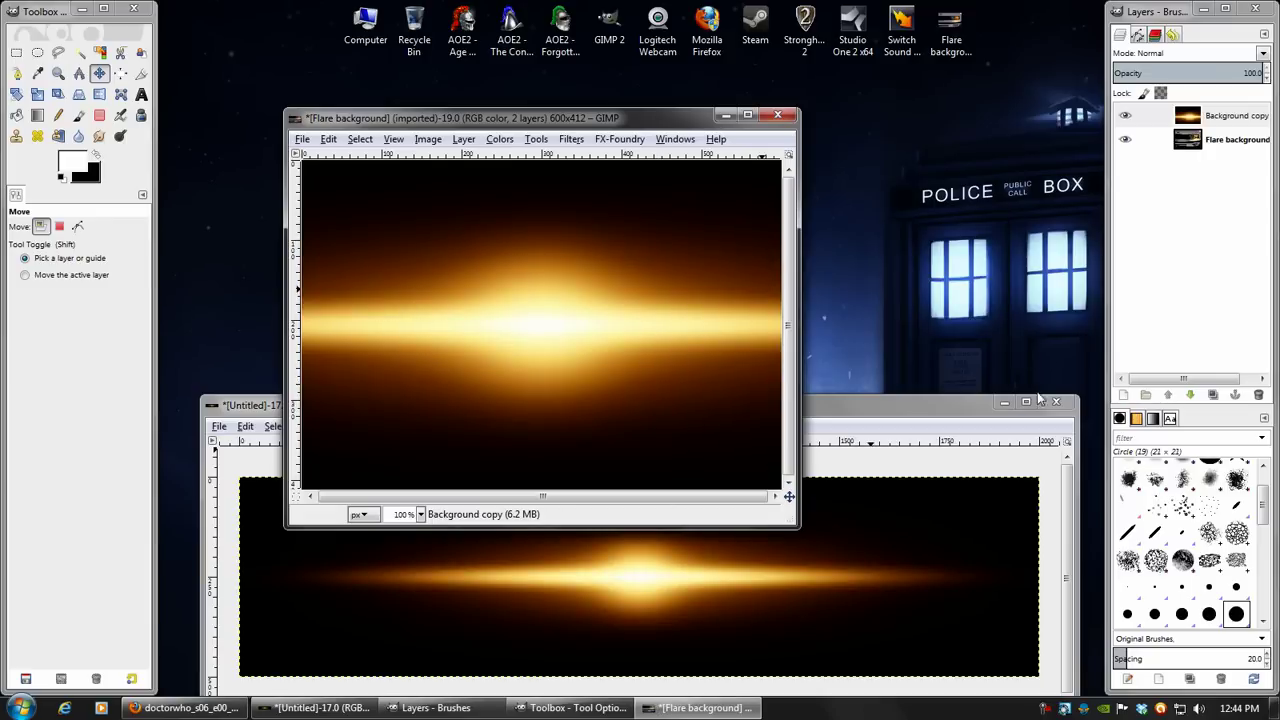
scroll(405, 514, down, 2)
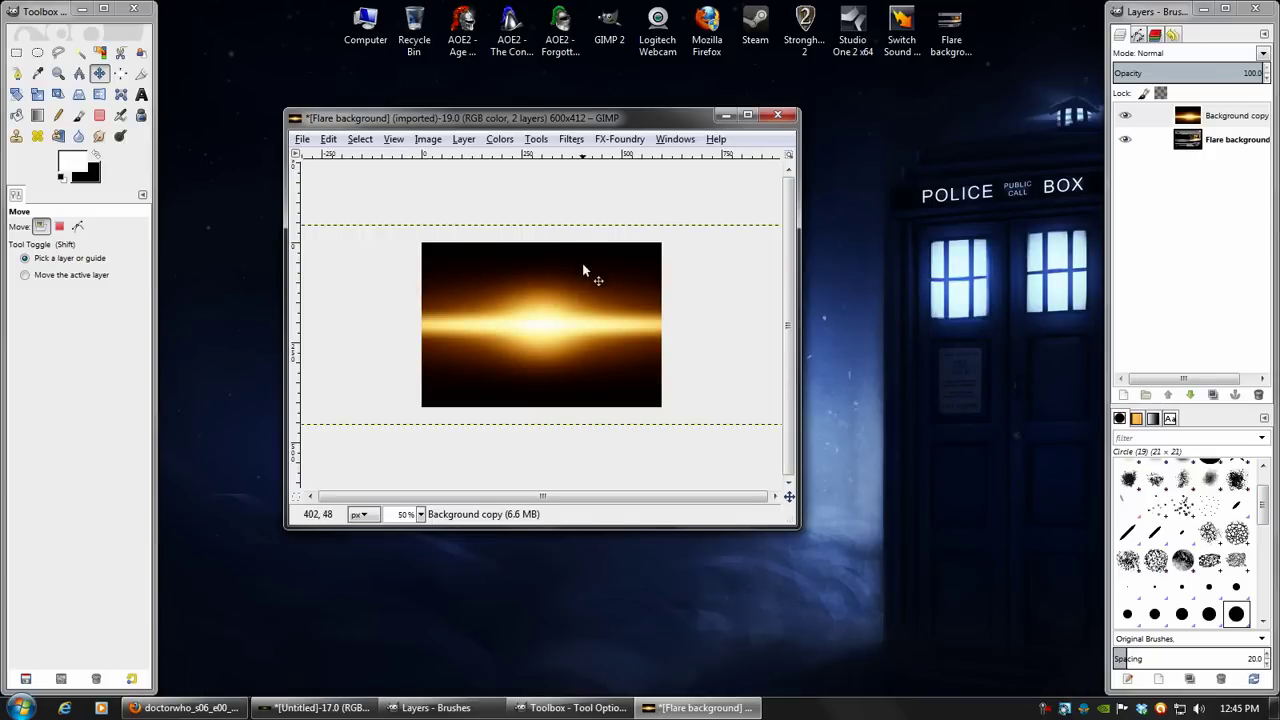
Shrink the copied flare layer to 920×230 px and view it at 100%
click(37, 94)
click(522, 268)
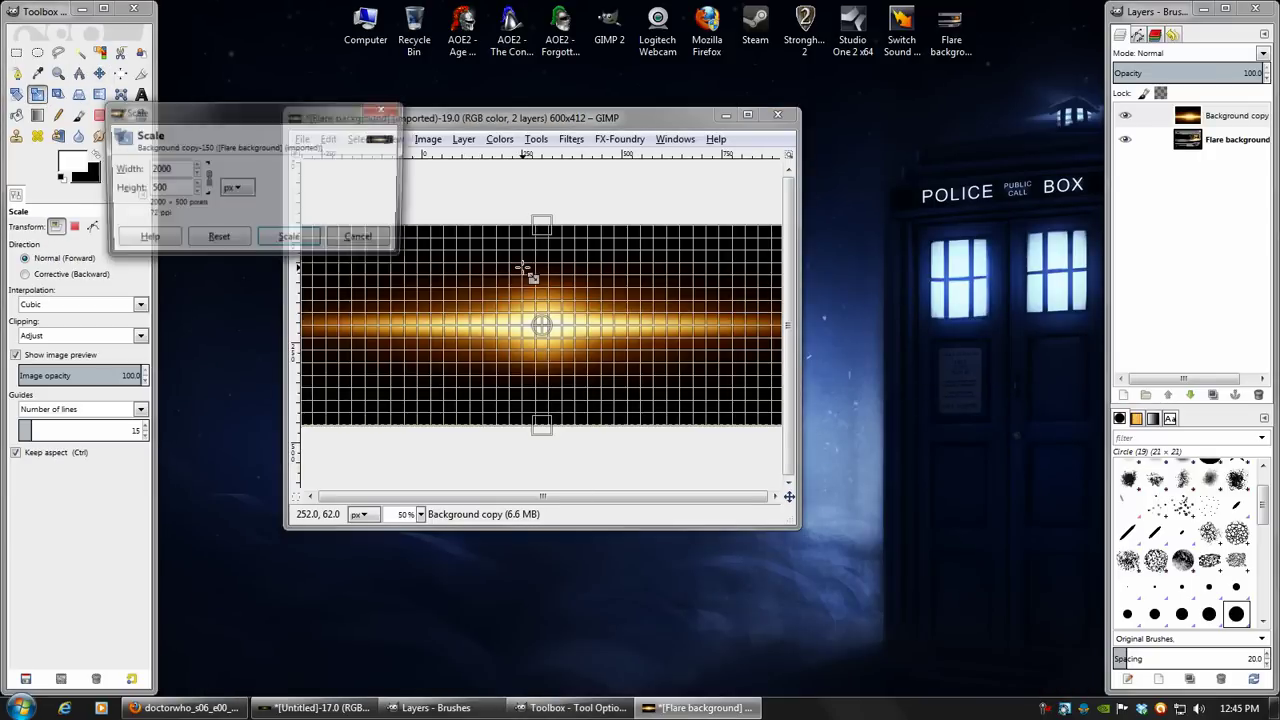
drag(461, 294, 691, 374)
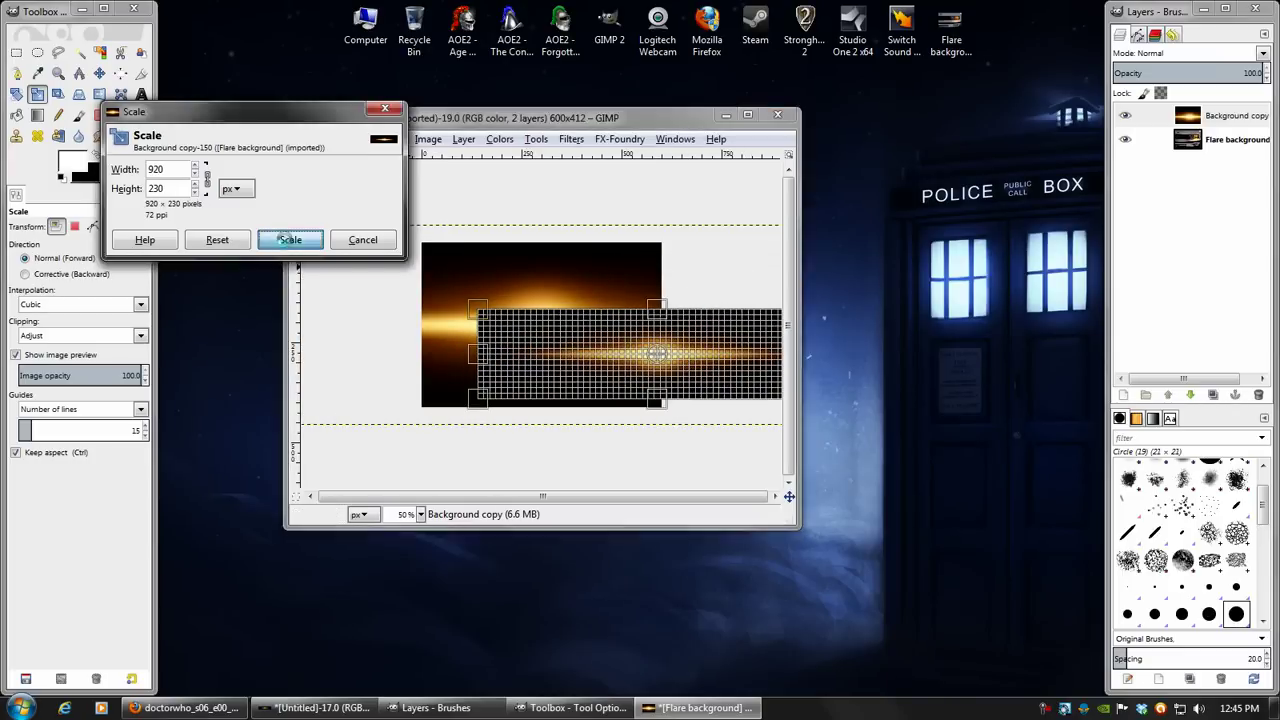
click(288, 240)
key(1)
Set the flare layer to Screen mode and move it onto the right headlight
click(99, 73)
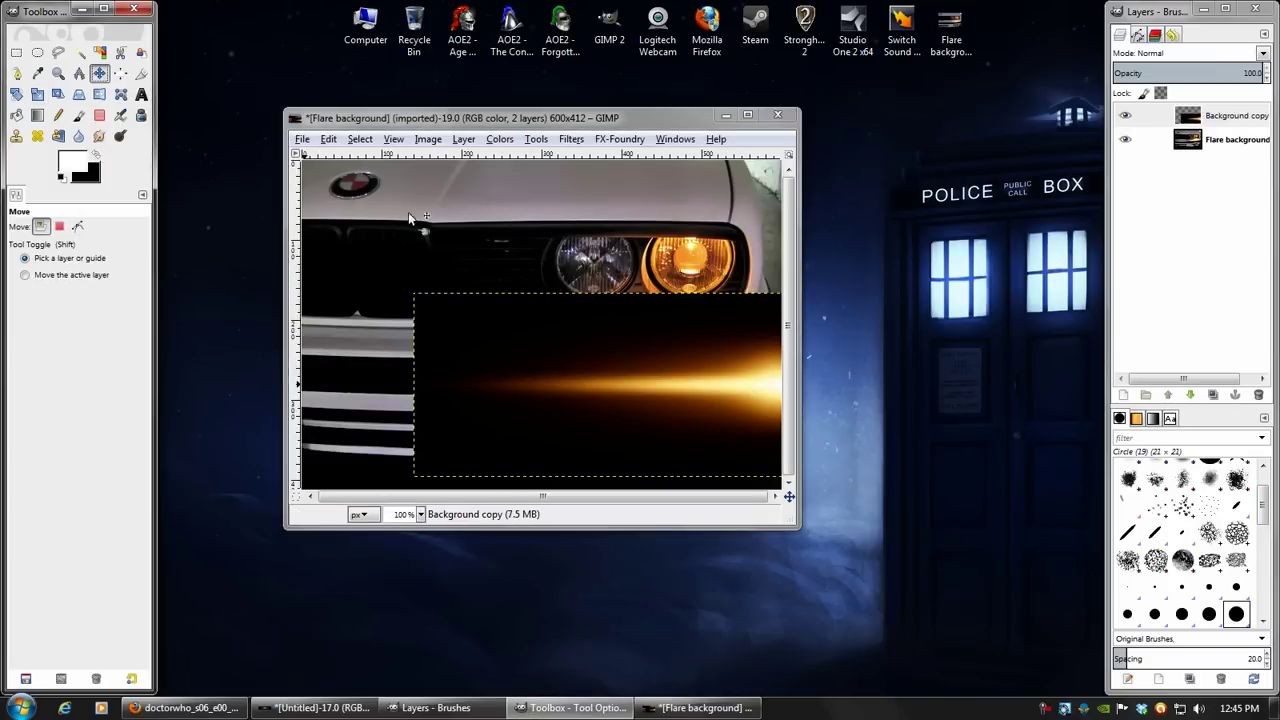
click(1190, 53)
click(1160, 129)
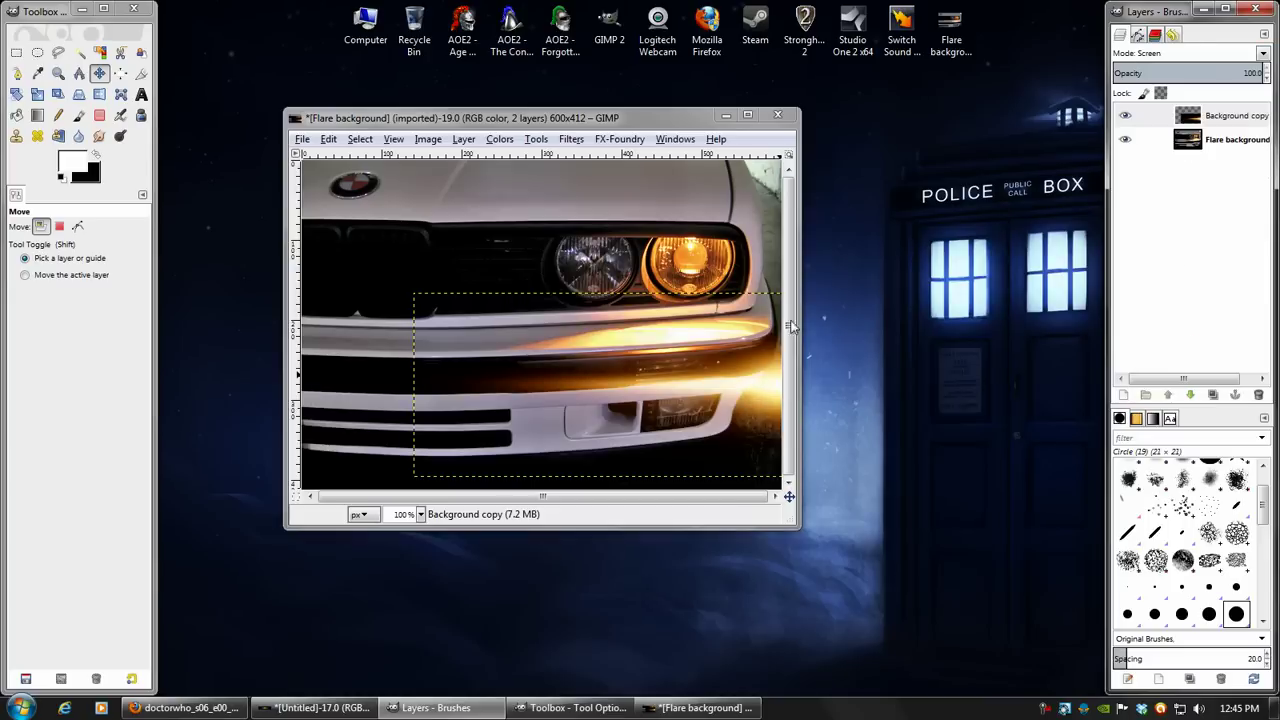
drag(775, 405, 760, 314)
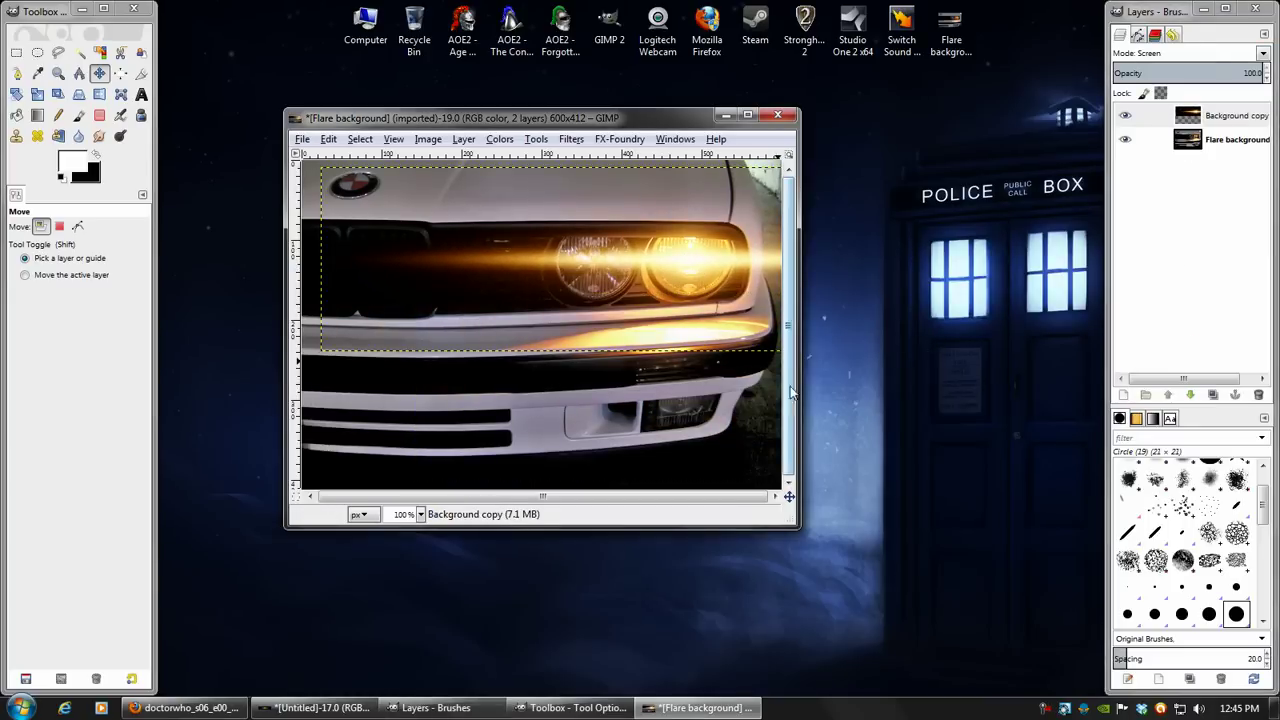
Add vertical and horizontal guides crossing at the headlight's centre
drag(800, 528, 862, 566)
drag(299, 283, 723, 272)
drag(560, 160, 727, 285)
Set the flare copy layer's blend mode back to Normal
click(1181, 90)
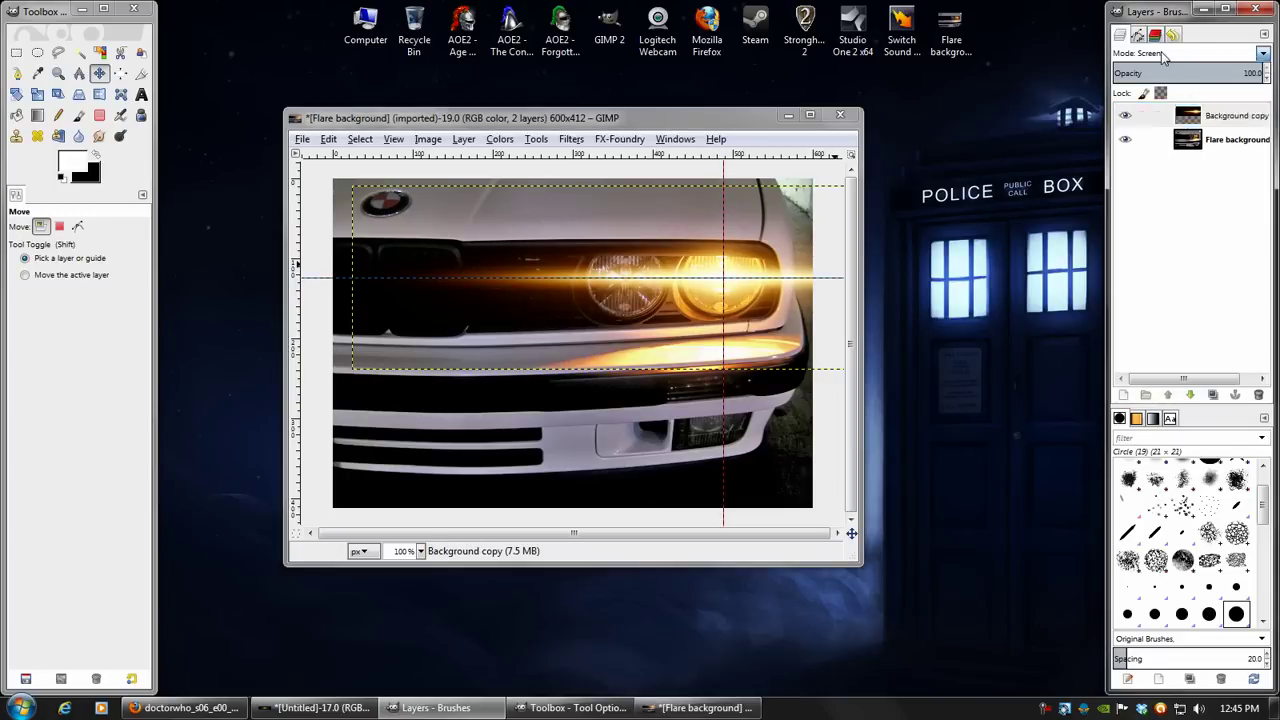
click(1190, 53)
click(1166, 72)
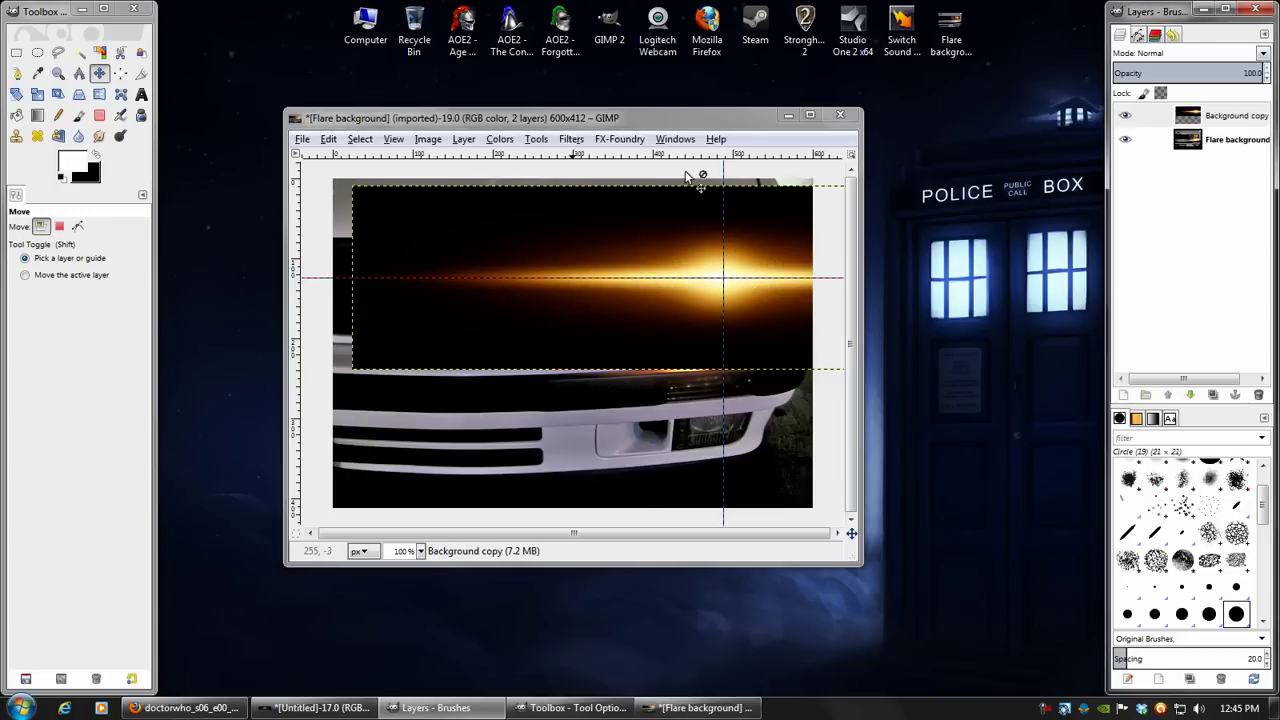
Add a new layer filled with the black background colour on top
click(1124, 395)
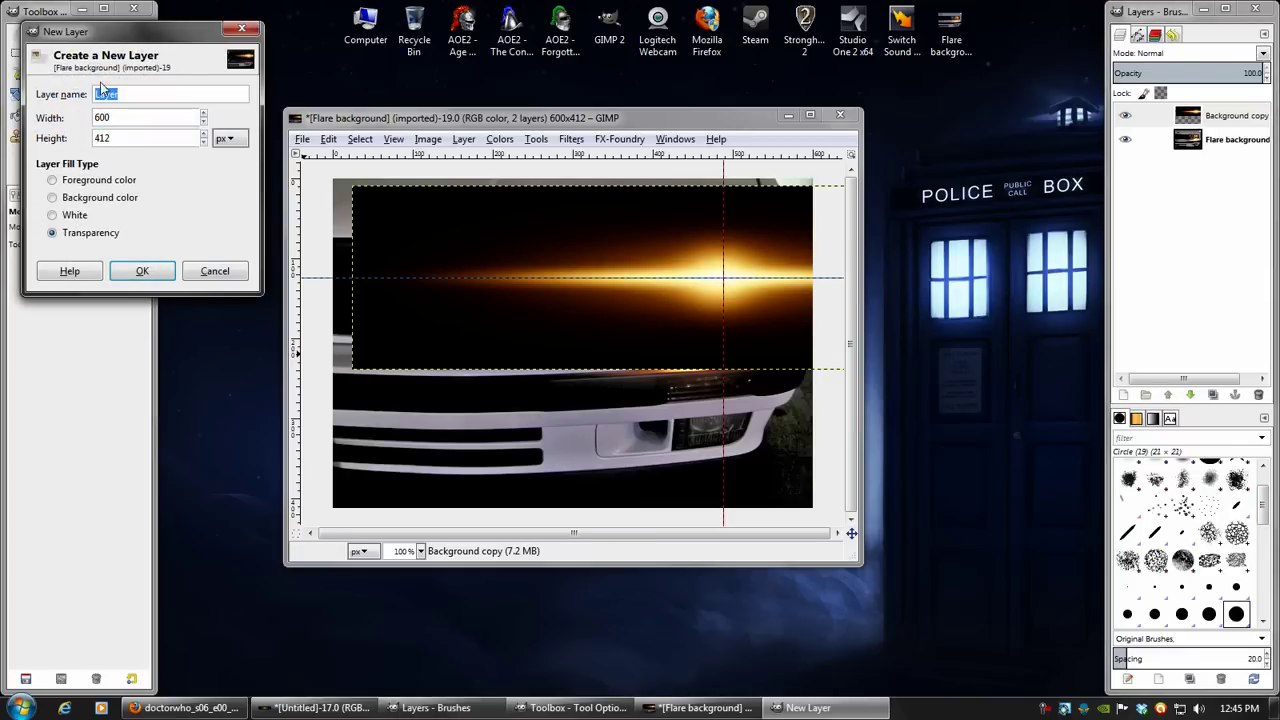
drag(102, 32, 284, 75)
click(244, 241)
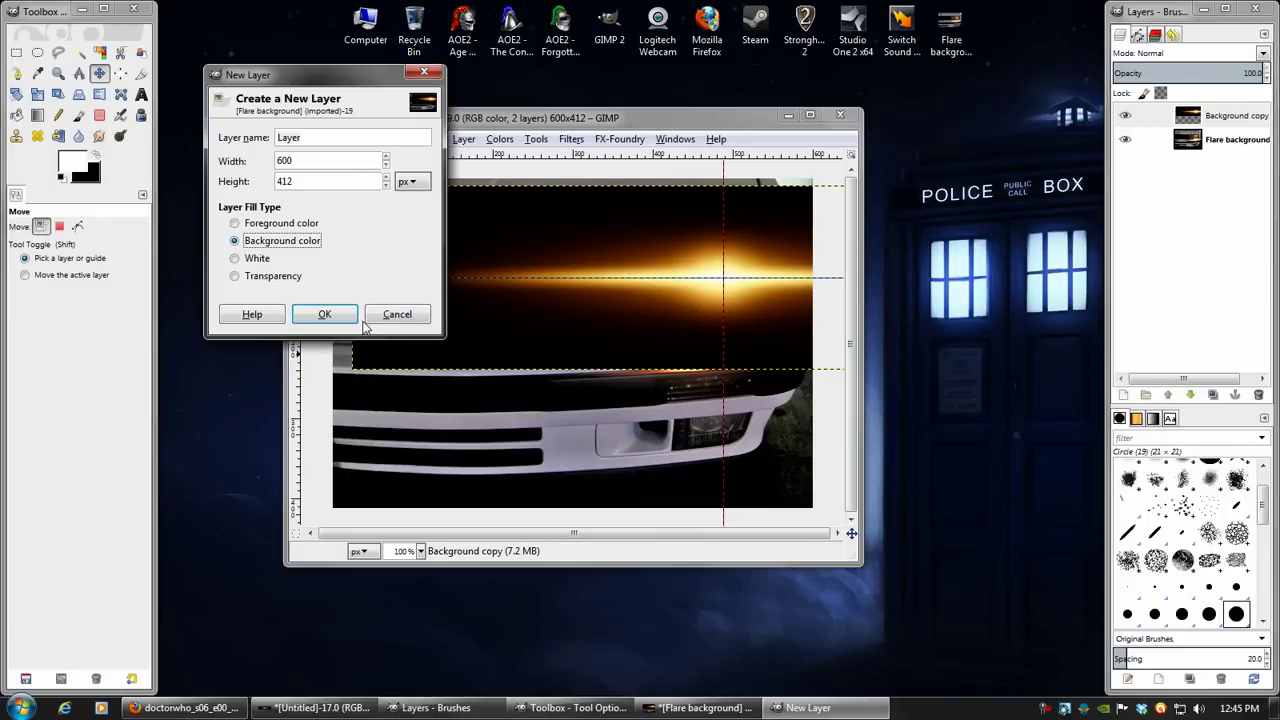
click(335, 314)
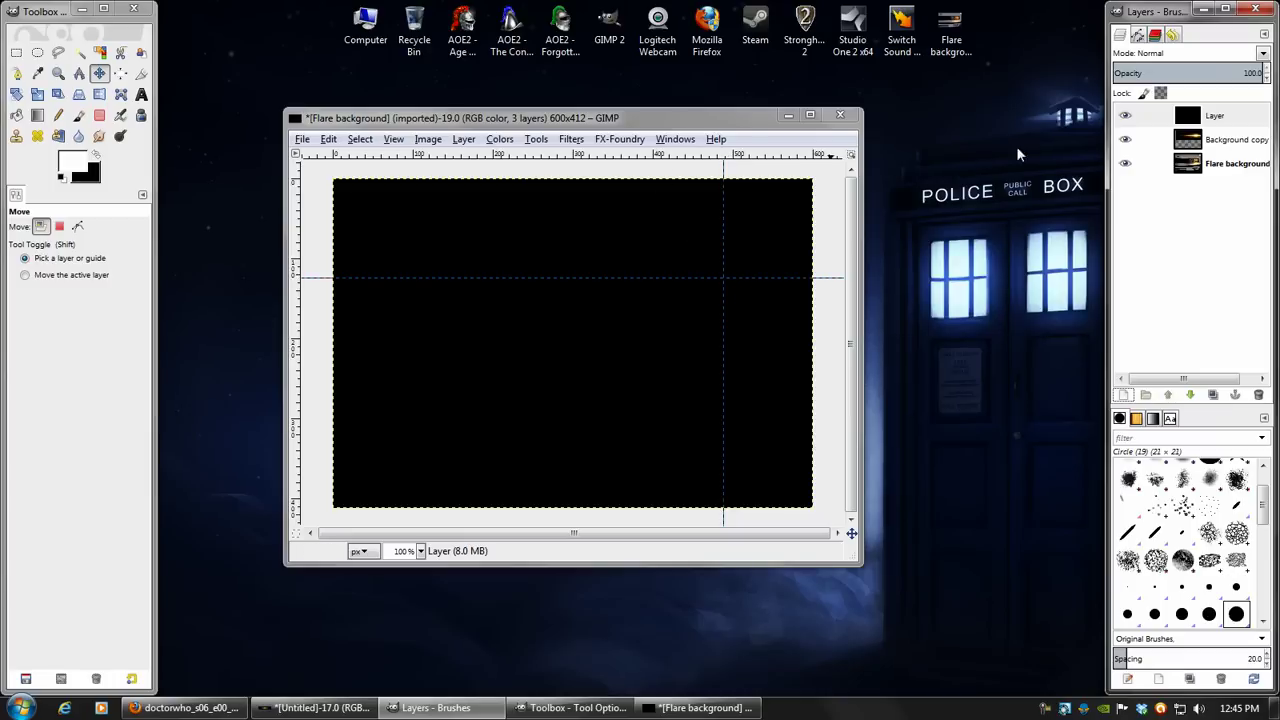
Open the Supernova filter on the black layer and position its dialog
click(566, 140)
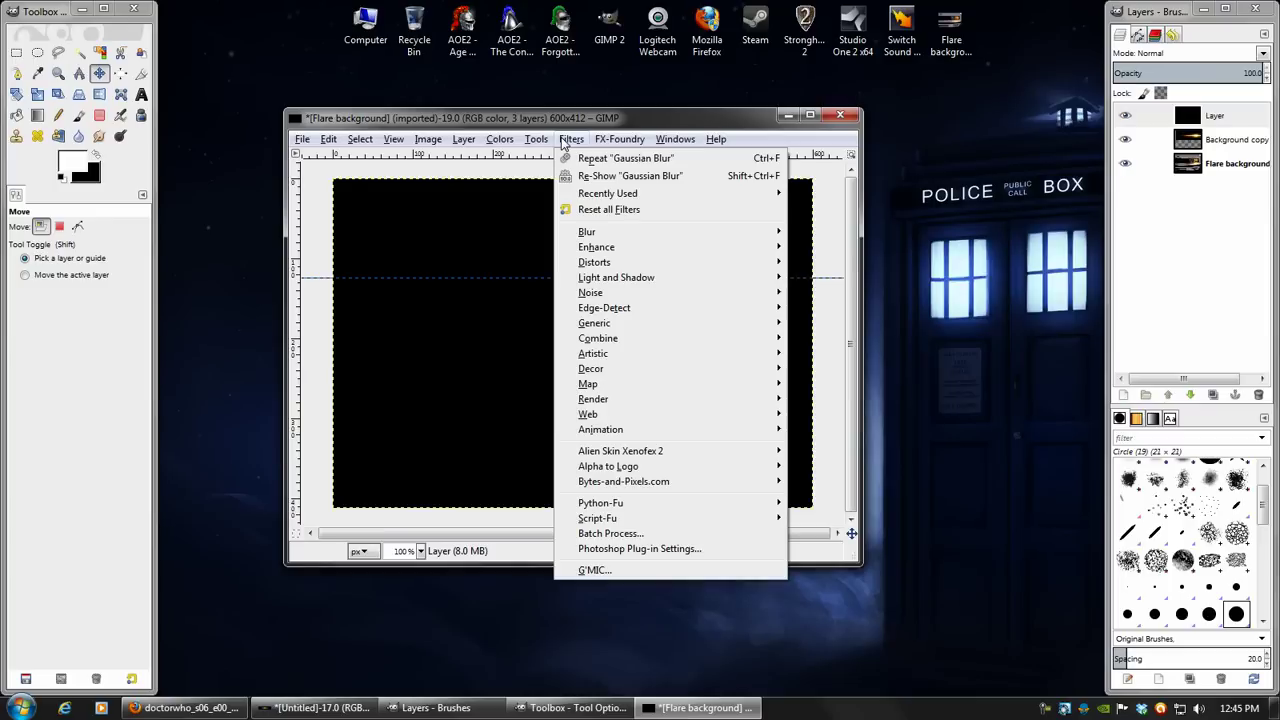
mouse_move(751, 277)
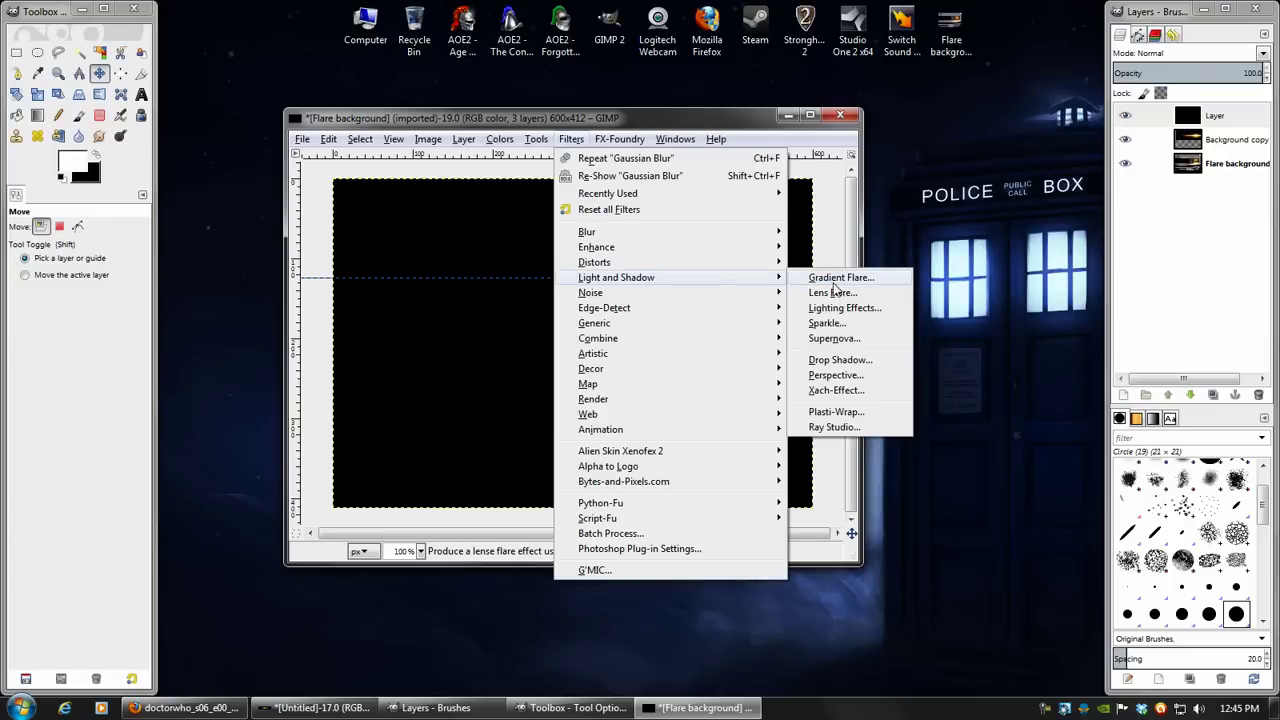
click(834, 339)
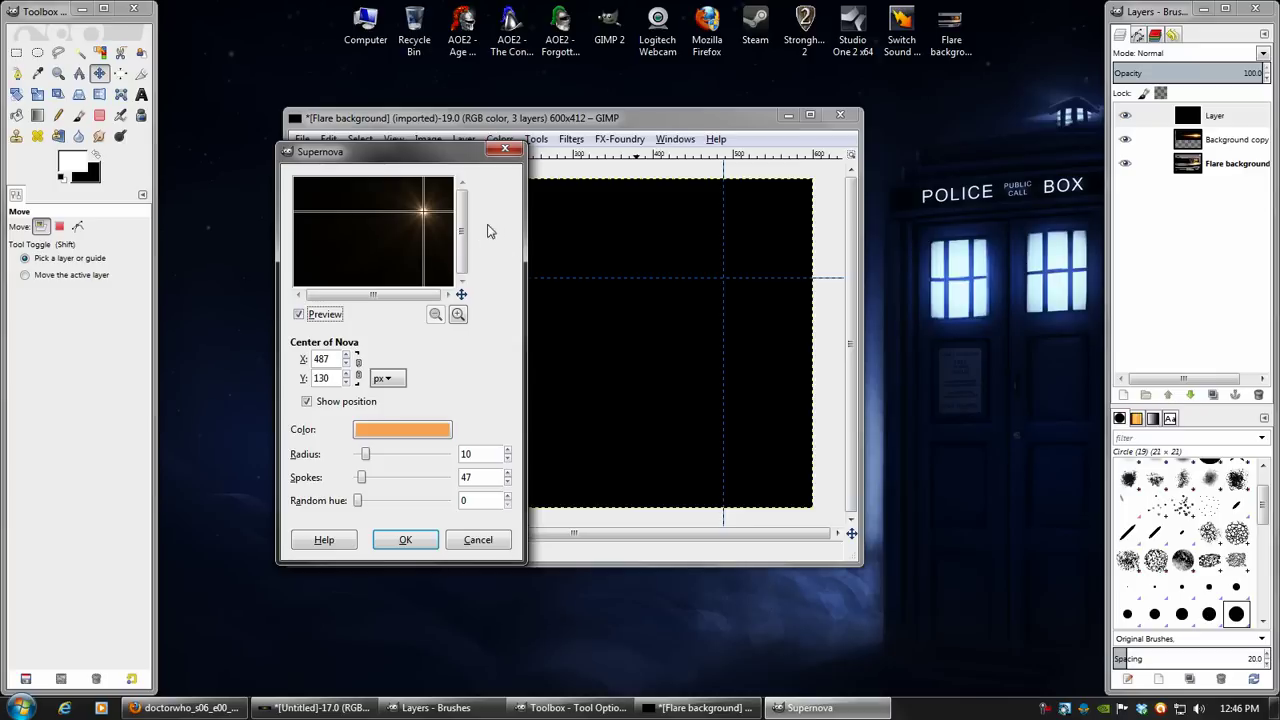
drag(420, 162, 428, 162)
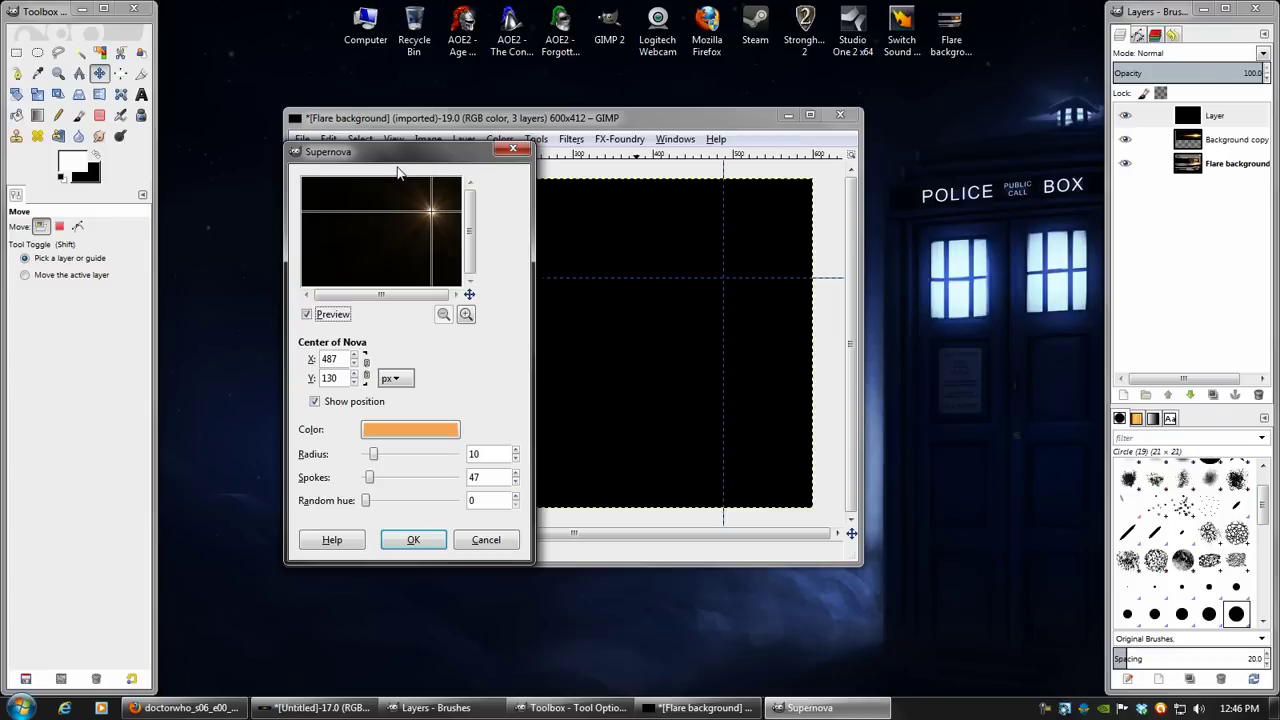
drag(416, 161, 575, 181)
click(497, 378)
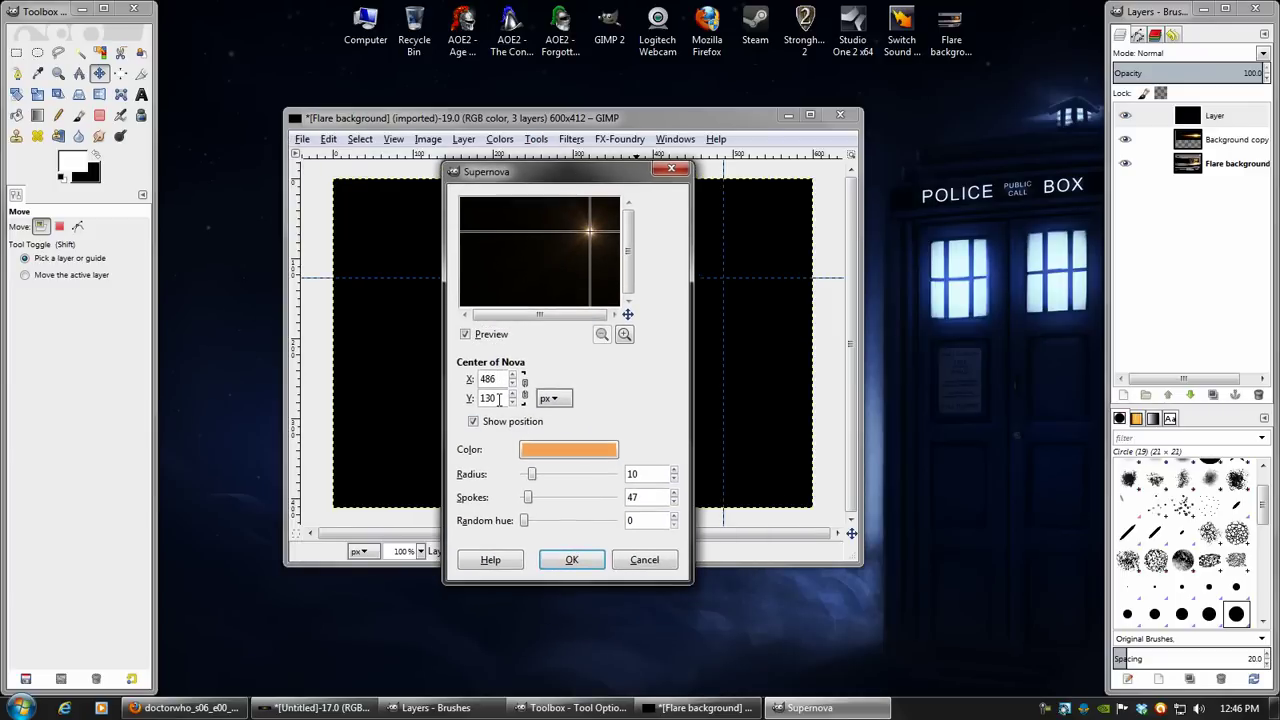
scroll(499, 399, down, 3)
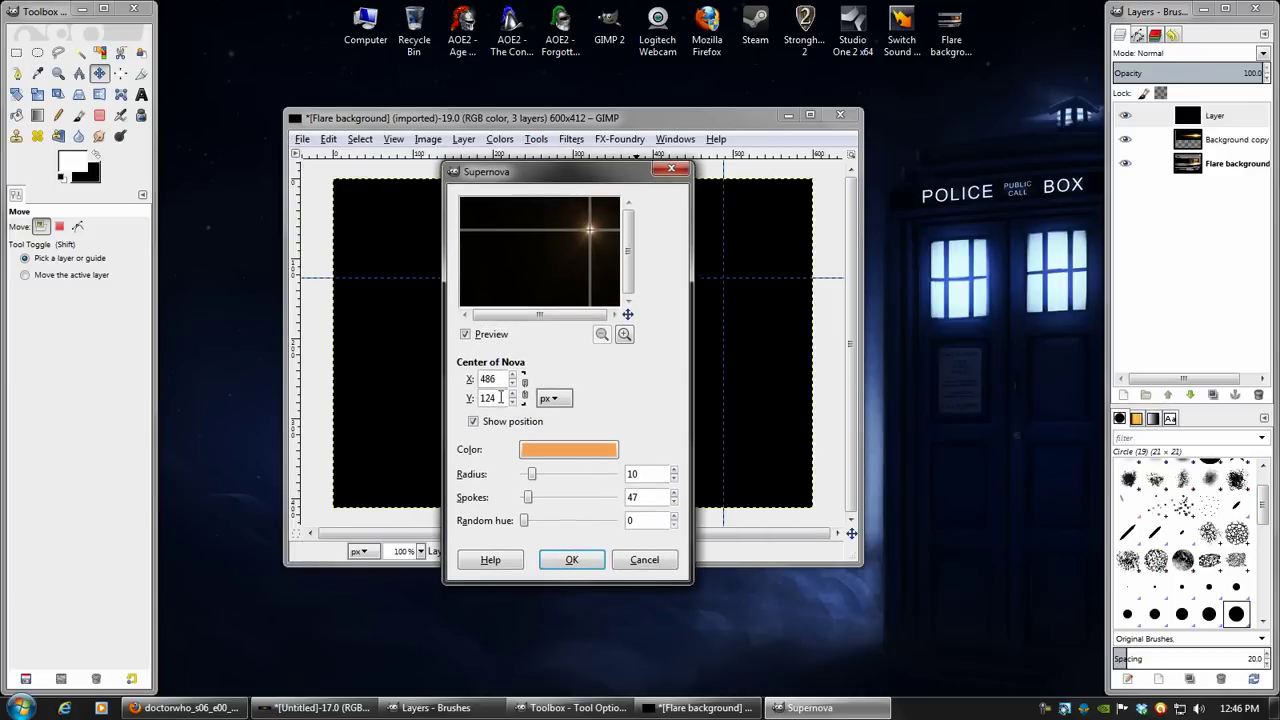
Try deeper orange and blue nova colours, then shift the hue back to light orange
click(606, 450)
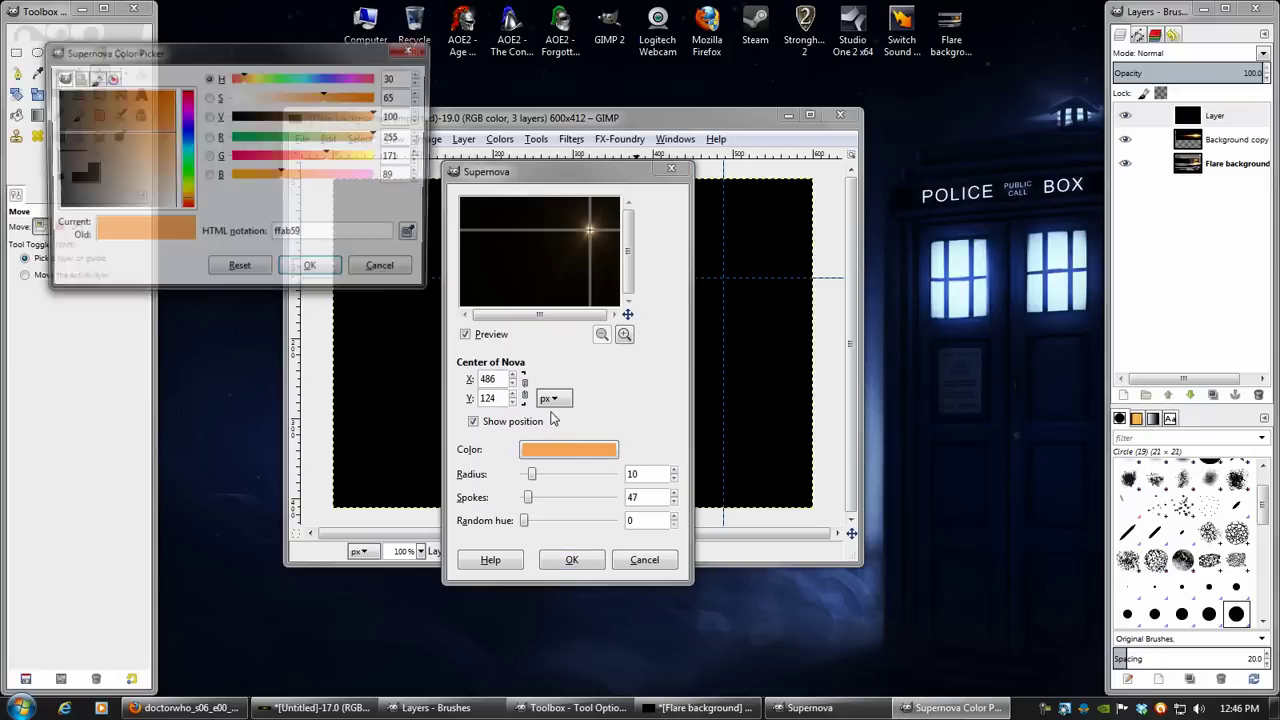
mouse_move(336, 158)
mouse_down()
mouse_move(319, 158)
mouse_move(331, 159)
mouse_up()
click(318, 272)
click(575, 455)
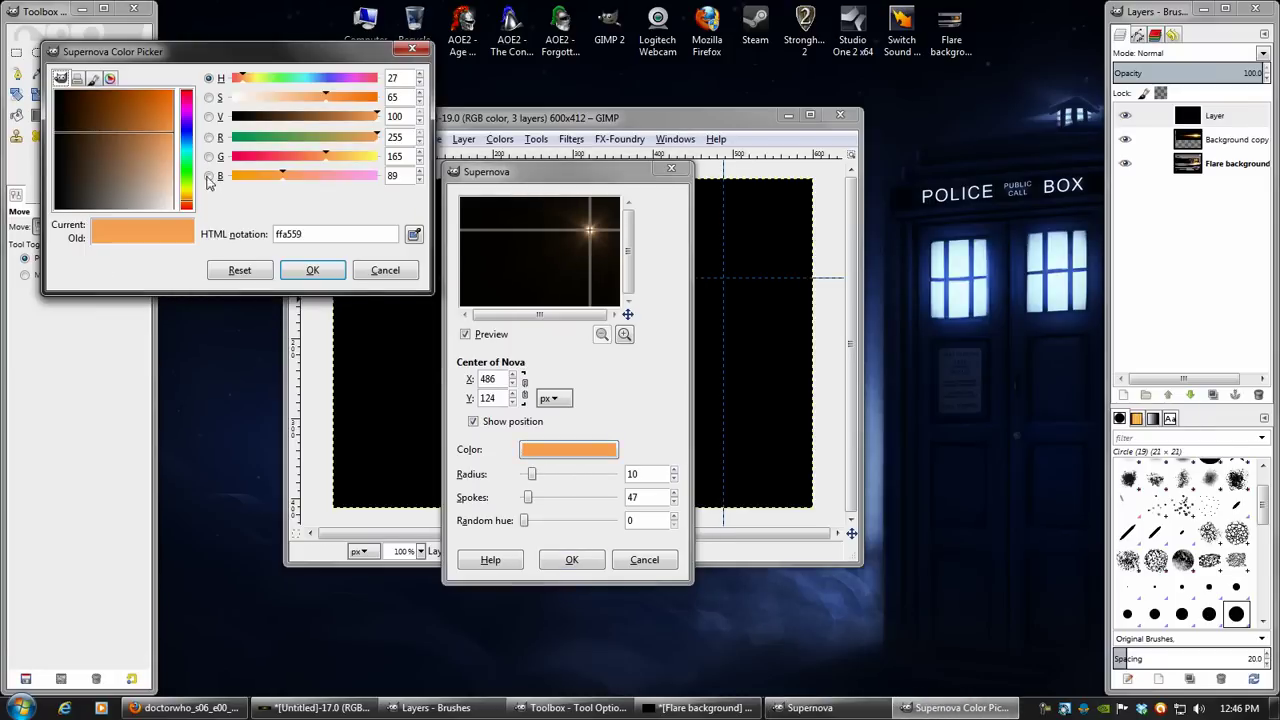
drag(190, 203, 190, 143)
click(311, 269)
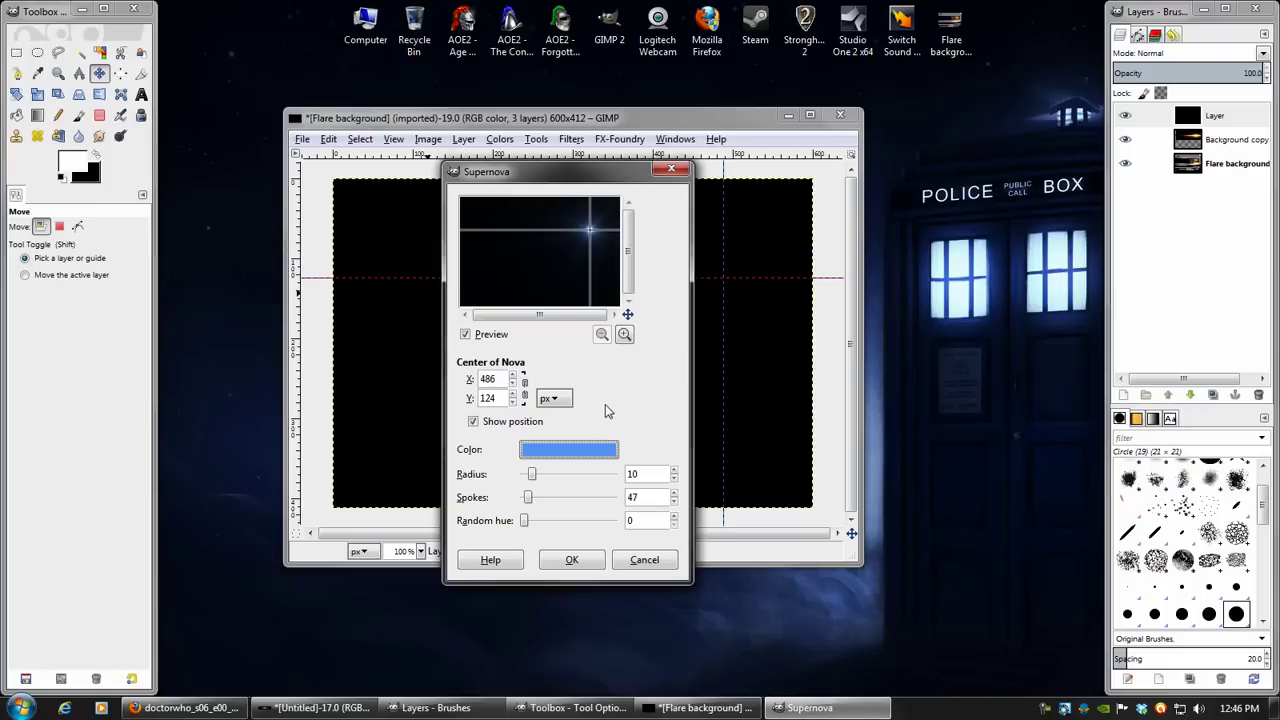
click(570, 457)
drag(189, 150, 193, 206)
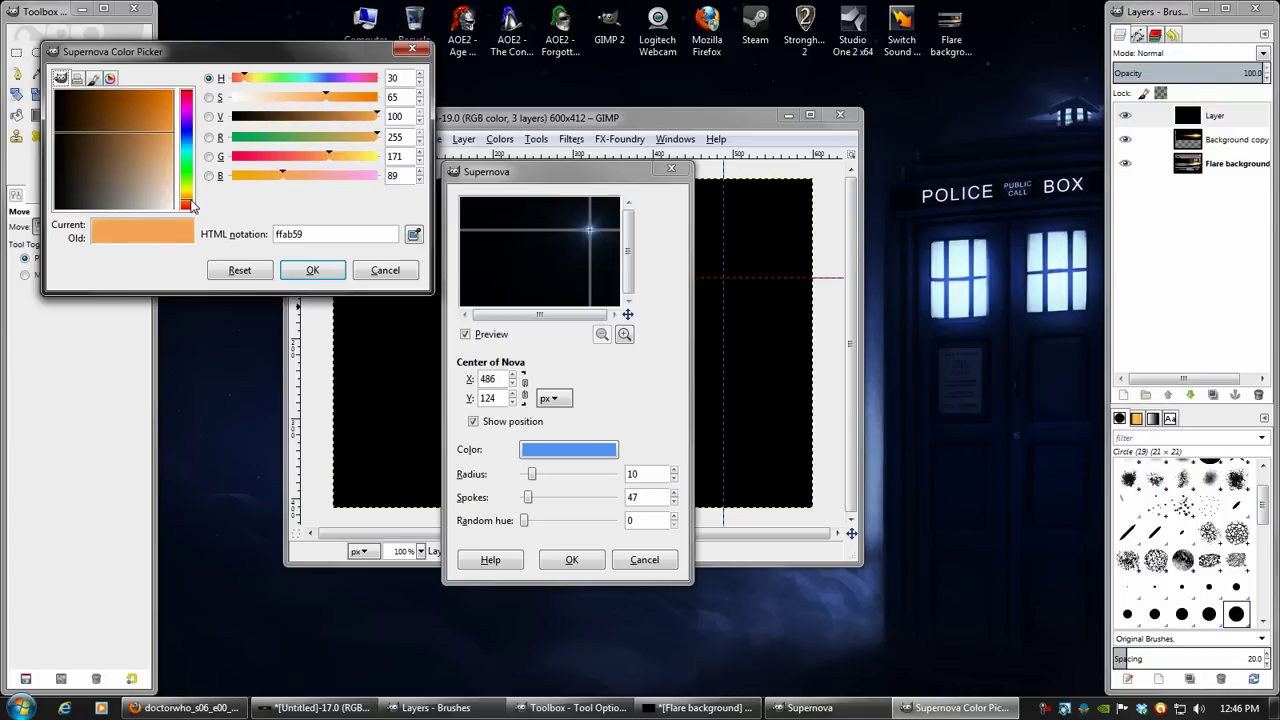
Confirm the light orange colour, set radius 11, adjust spokes, and render the nova at 486, 124
click(312, 270)
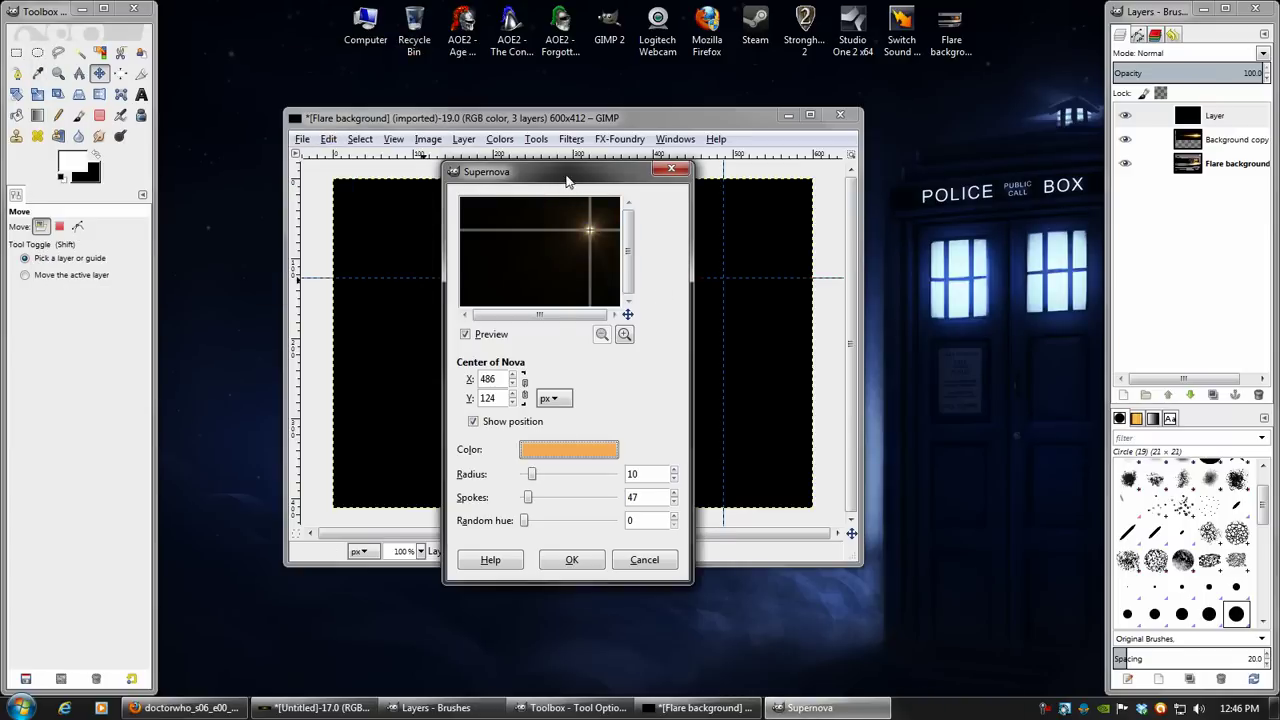
drag(605, 171, 351, 94)
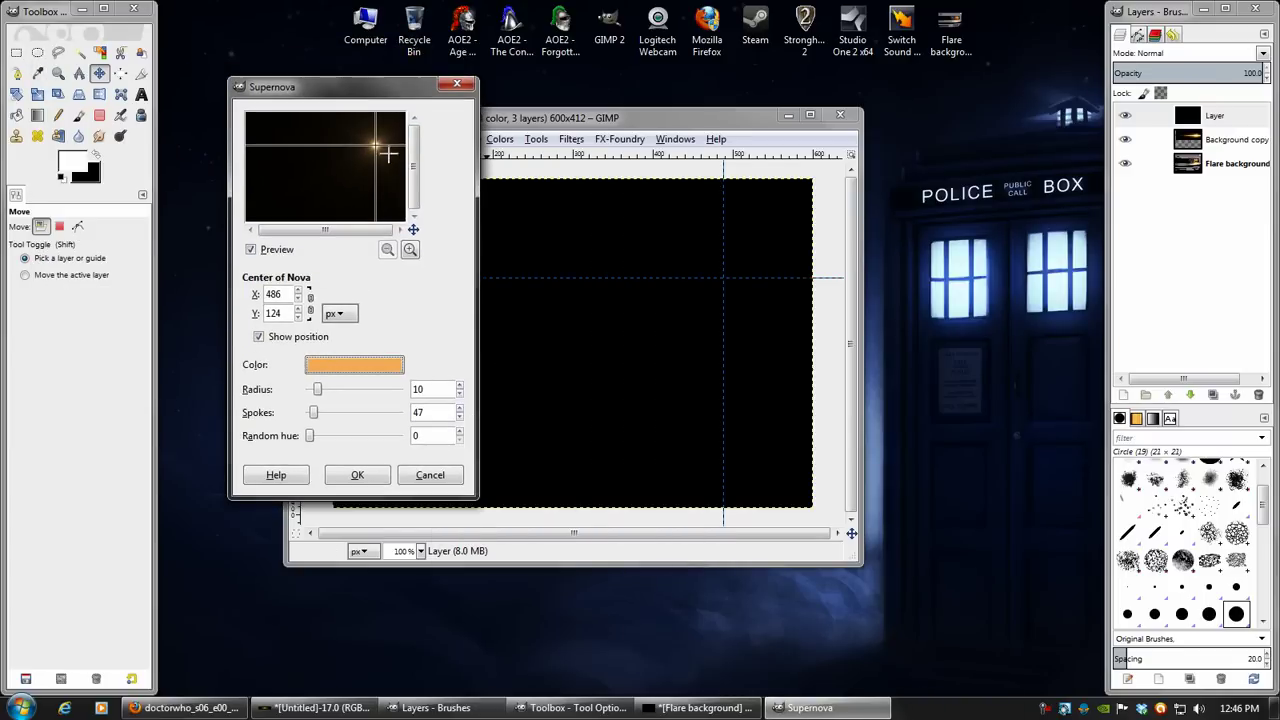
scroll(424, 388, down, 4)
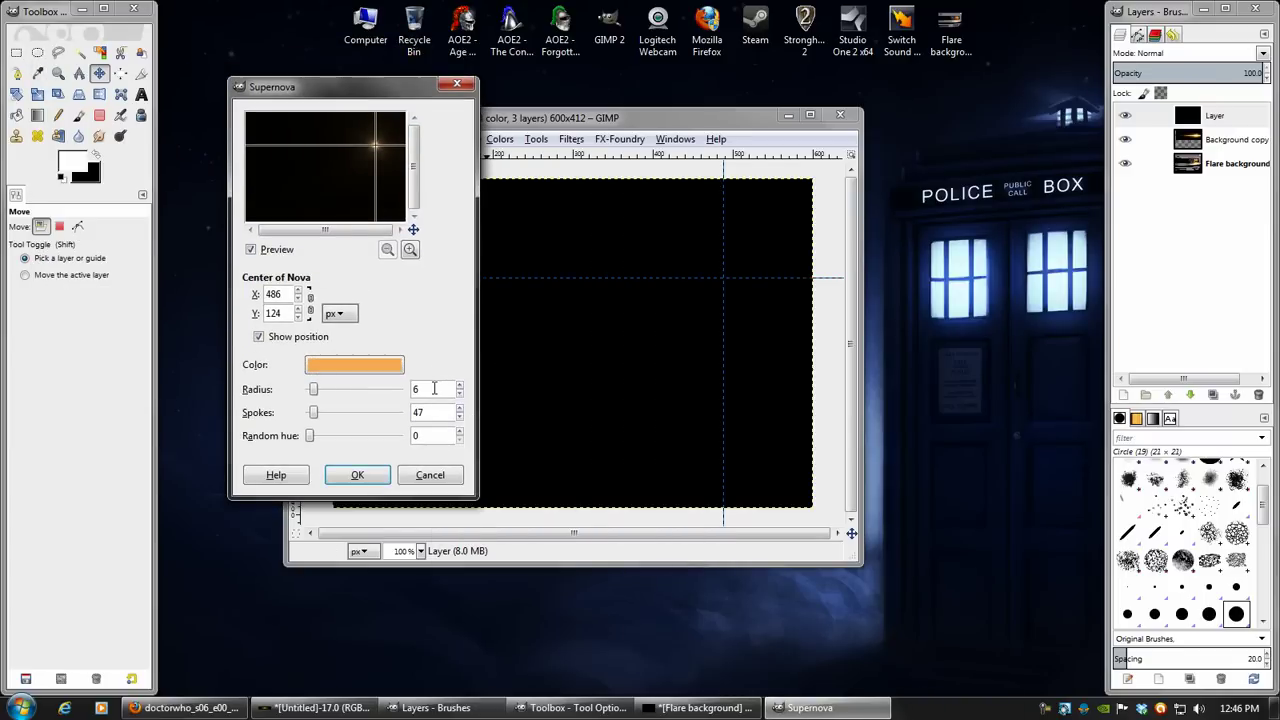
scroll(434, 388, up, 3)
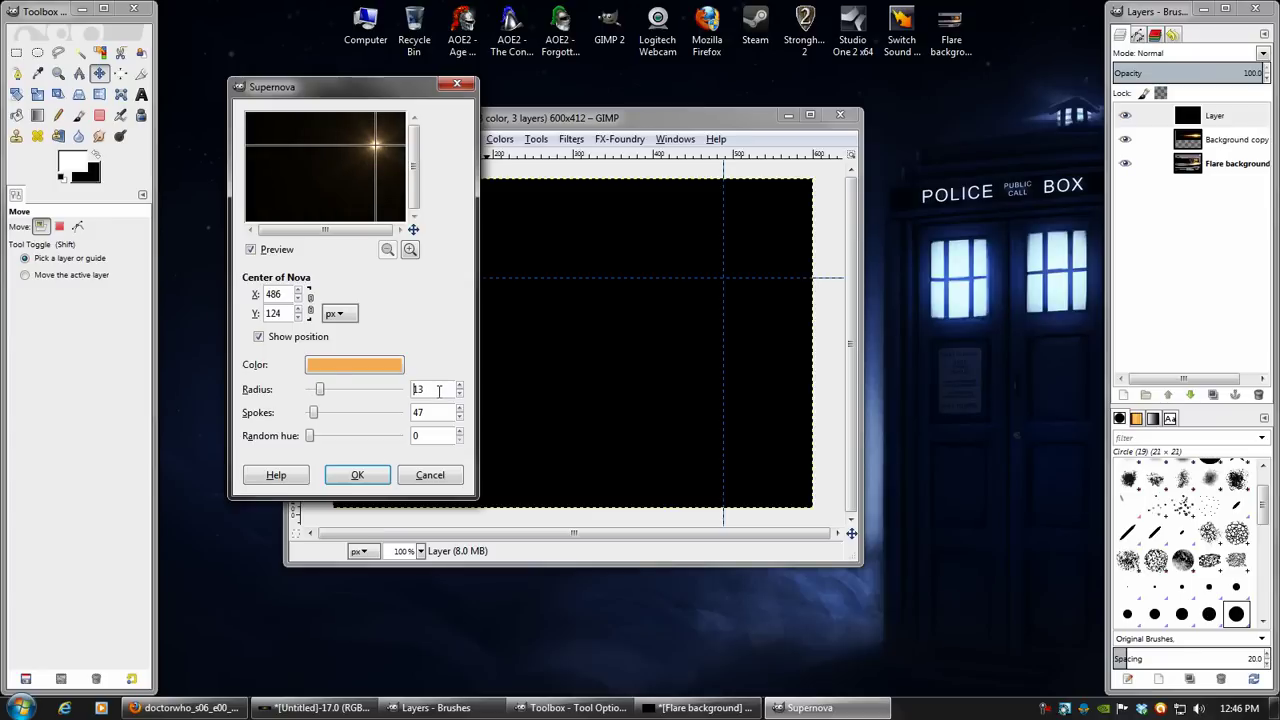
scroll(440, 388, down, 1)
scroll(438, 388, up, 3)
scroll(436, 389, down, 2)
scroll(436, 389, down, 2)
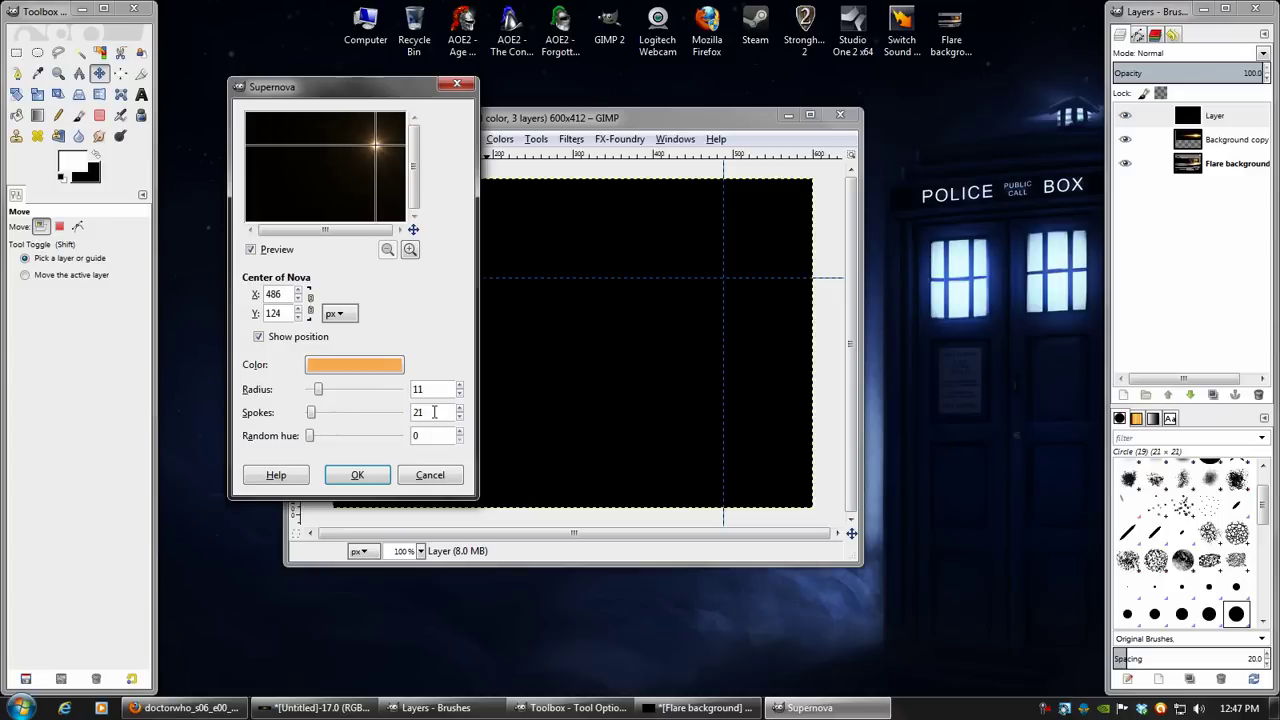
scroll(434, 412, up, 7)
scroll(434, 412, up, 9)
scroll(434, 412, up, 6)
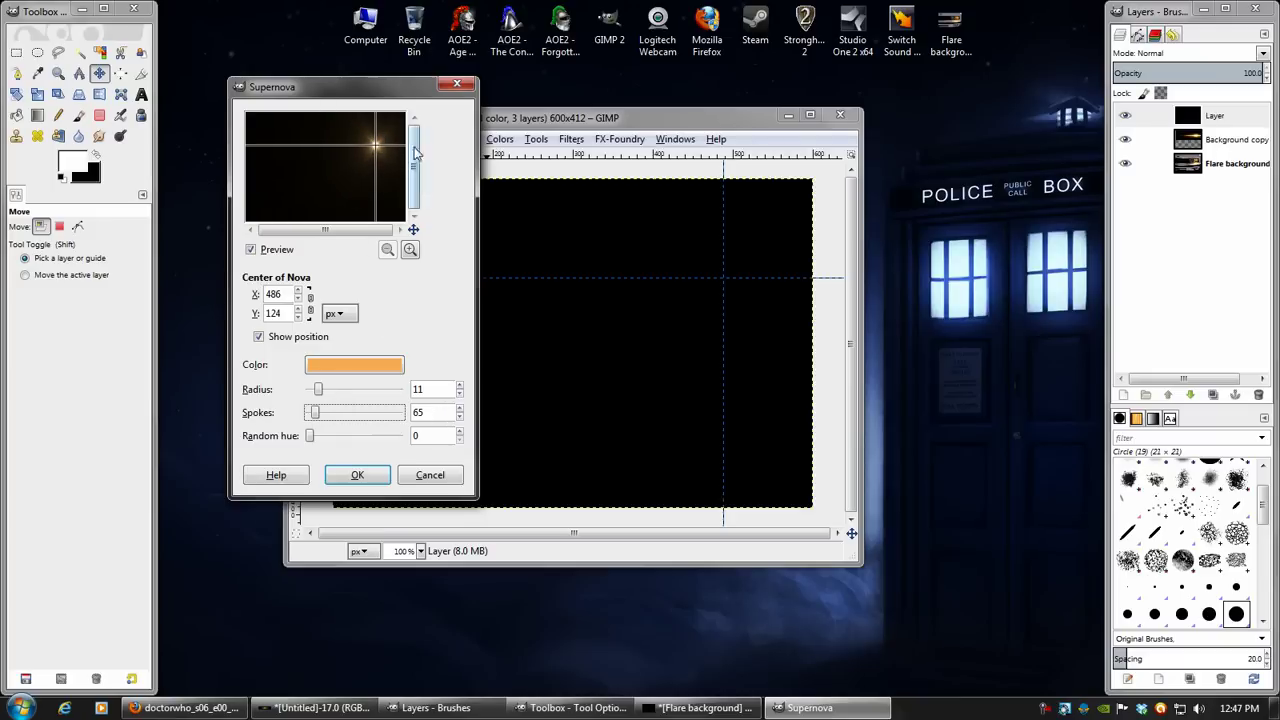
scroll(392, 415, down, 3)
click(438, 412)
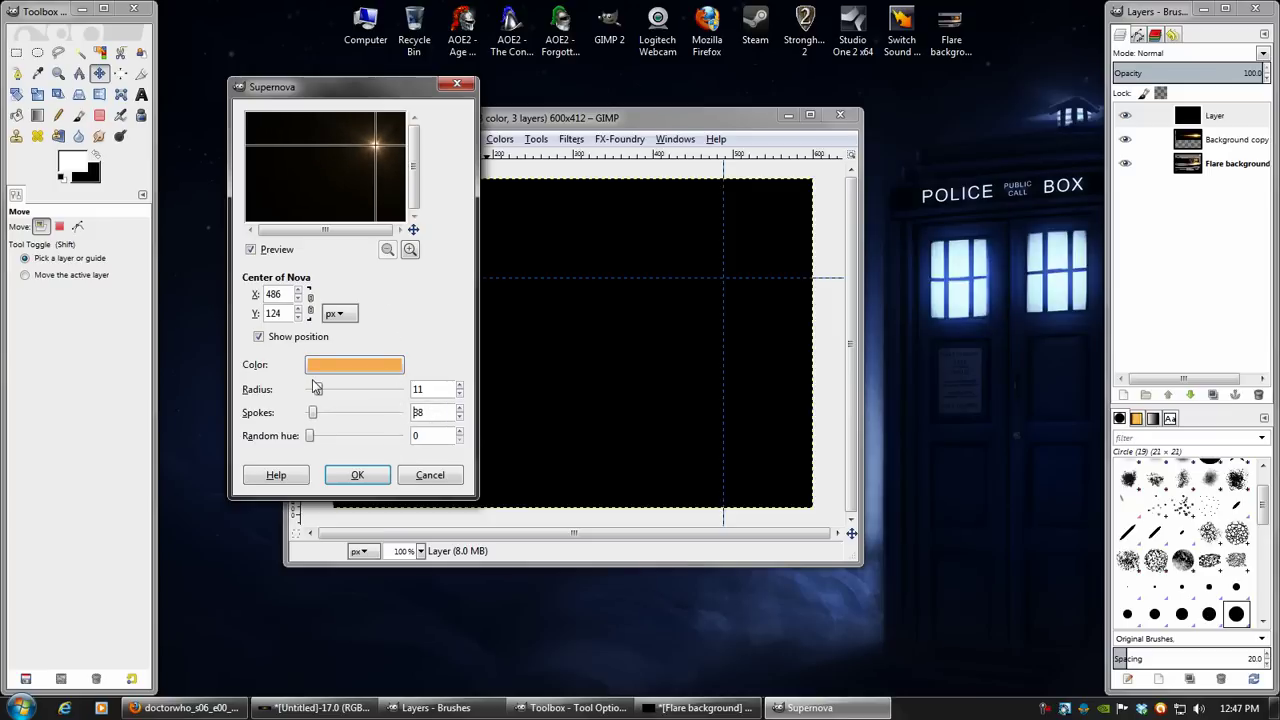
click(357, 475)
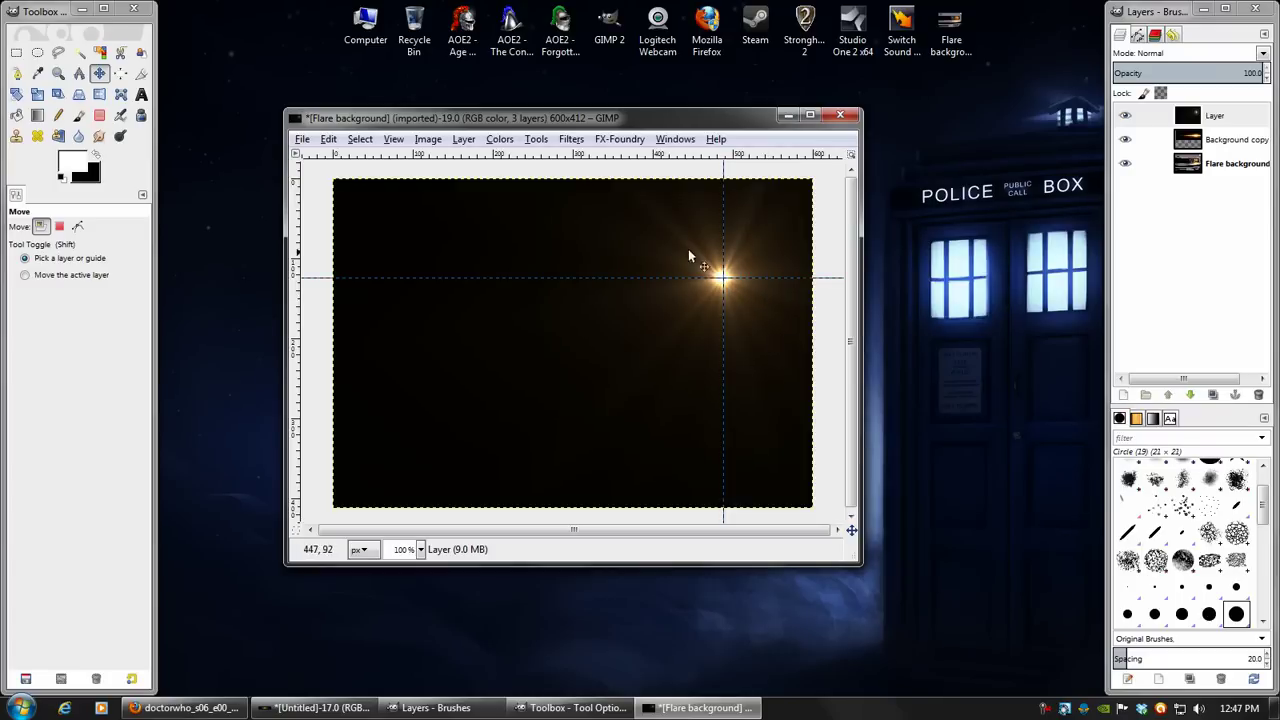
Set the Supernova layer's blend mode to Screen
click(1170, 53)
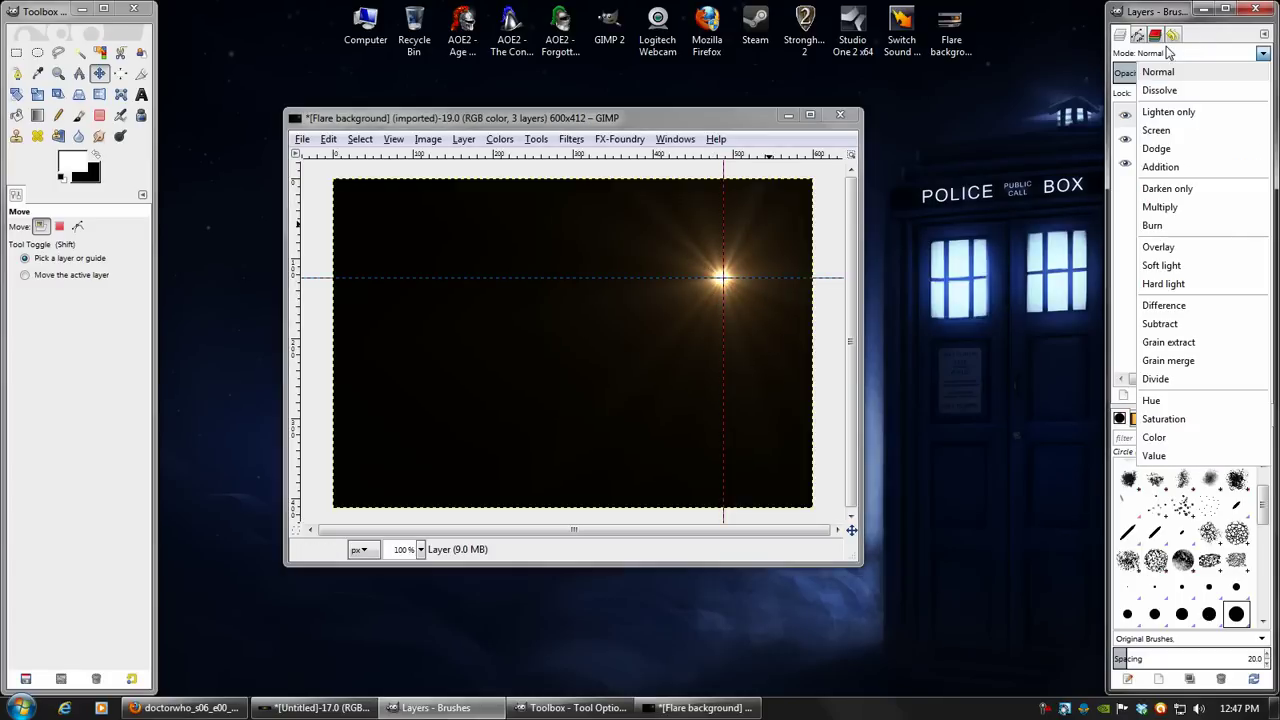
click(1157, 130)
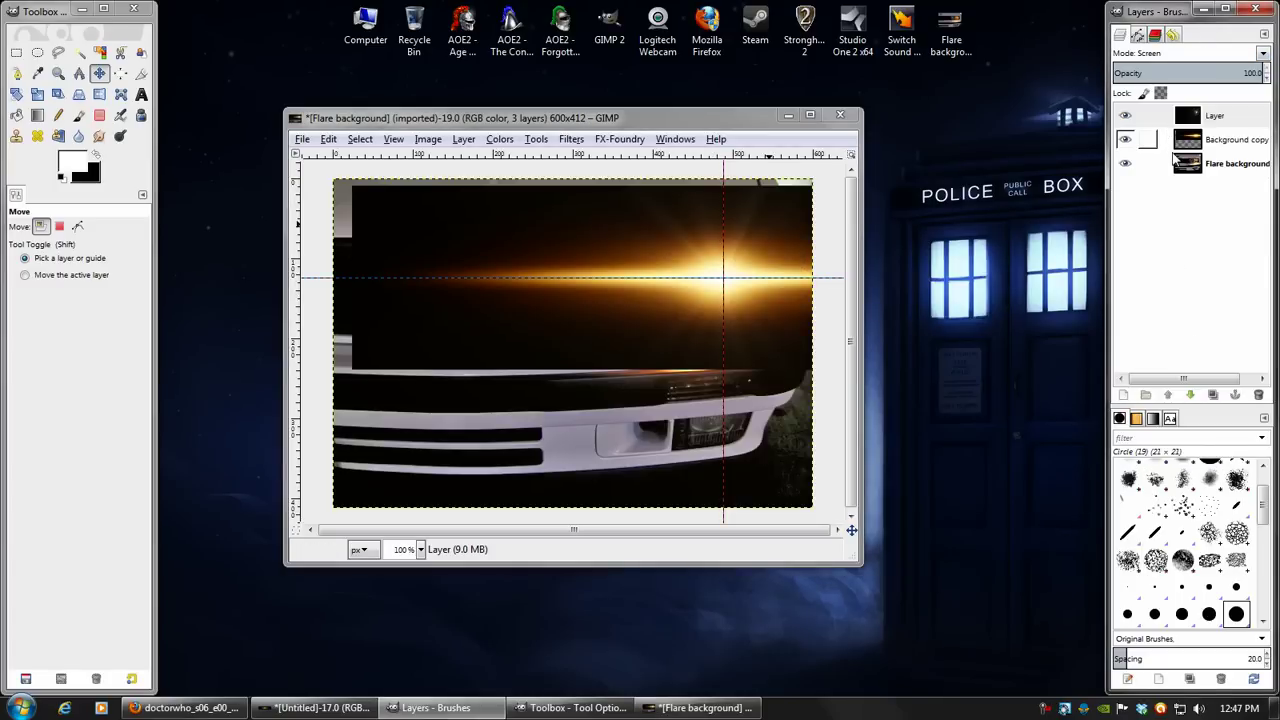
click(1160, 116)
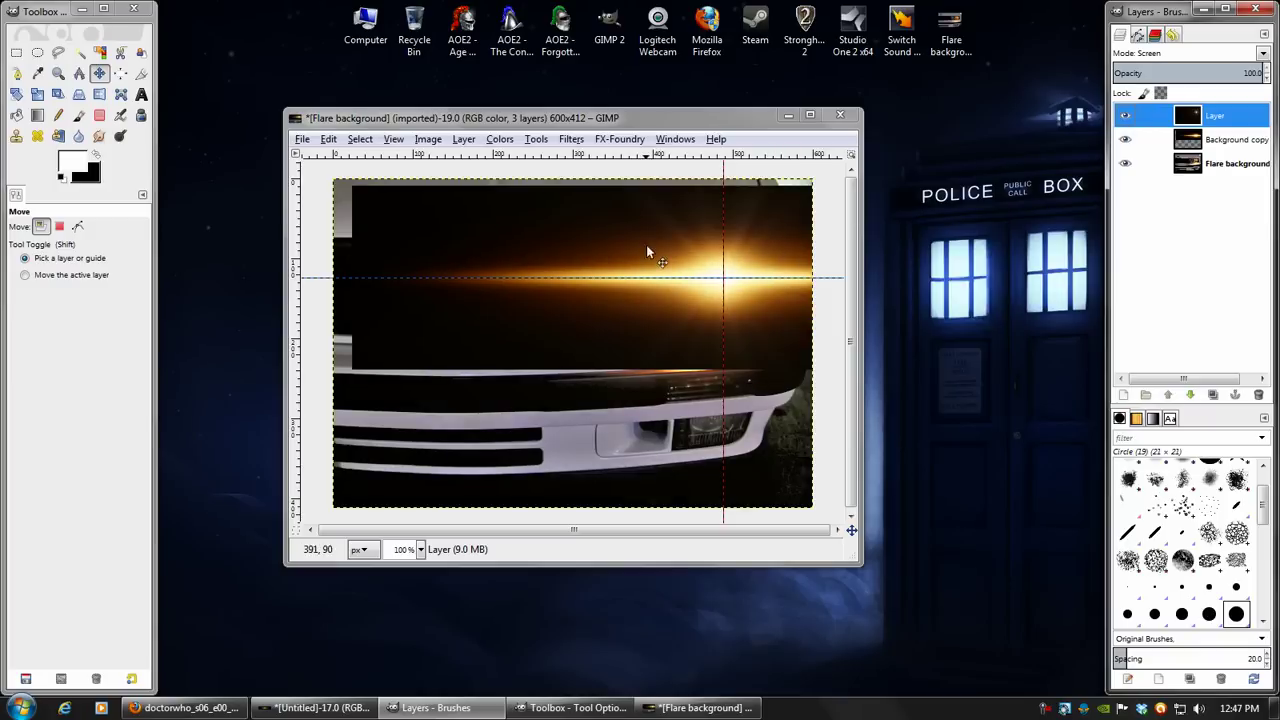
Add a new black-filled layer above the Flare background layer
click(1230, 146)
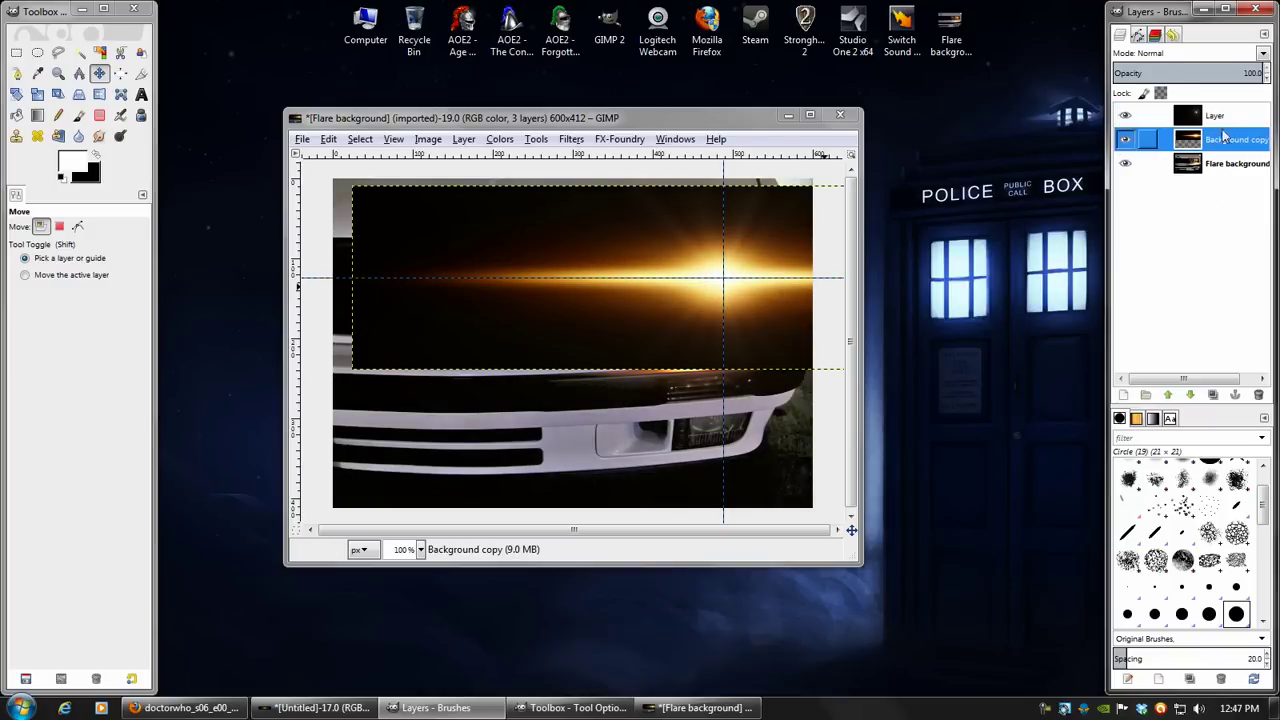
click(1230, 163)
click(1123, 394)
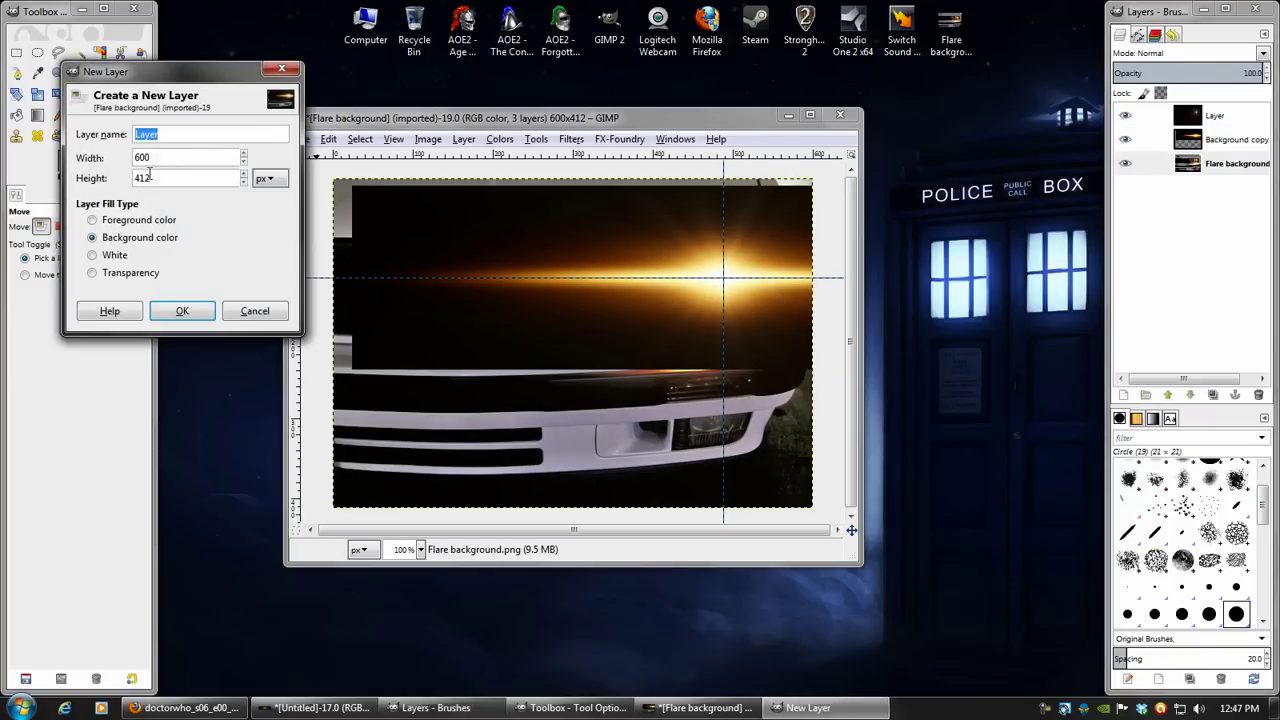
drag(150, 82, 321, 97)
click(353, 334)
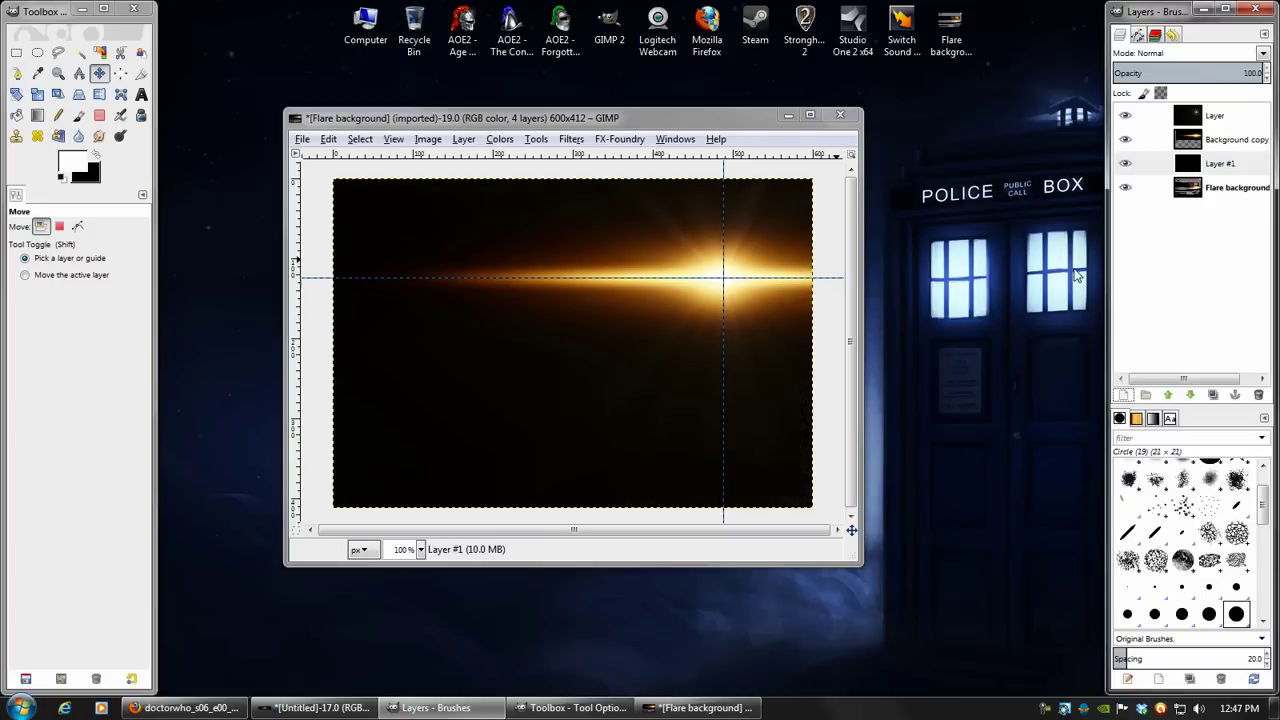
Merge the Background copy streak layer down into the new black Layer #1
click(1125, 139)
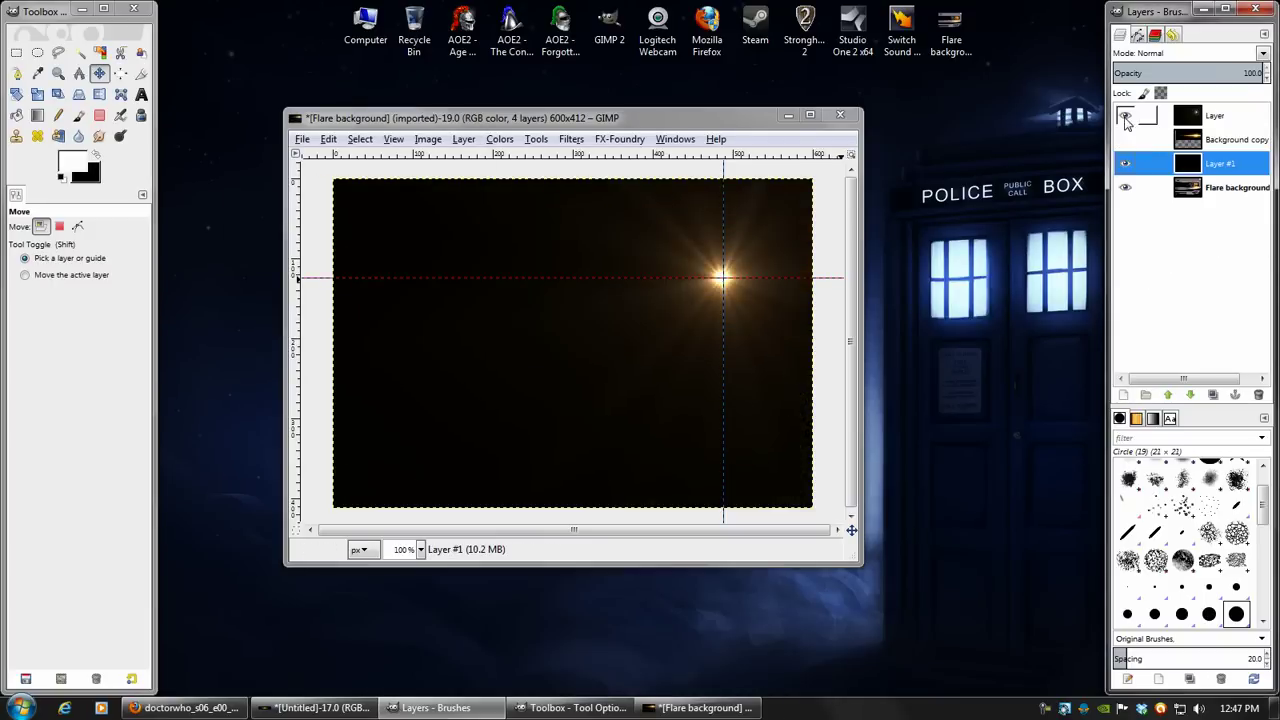
click(1125, 115)
click(1125, 139)
click(1218, 139)
right_click(1220, 141)
click(1189, 259)
Toggle the Supernova layer's visibility to compare it with the merged streak, then select it
click(1125, 115)
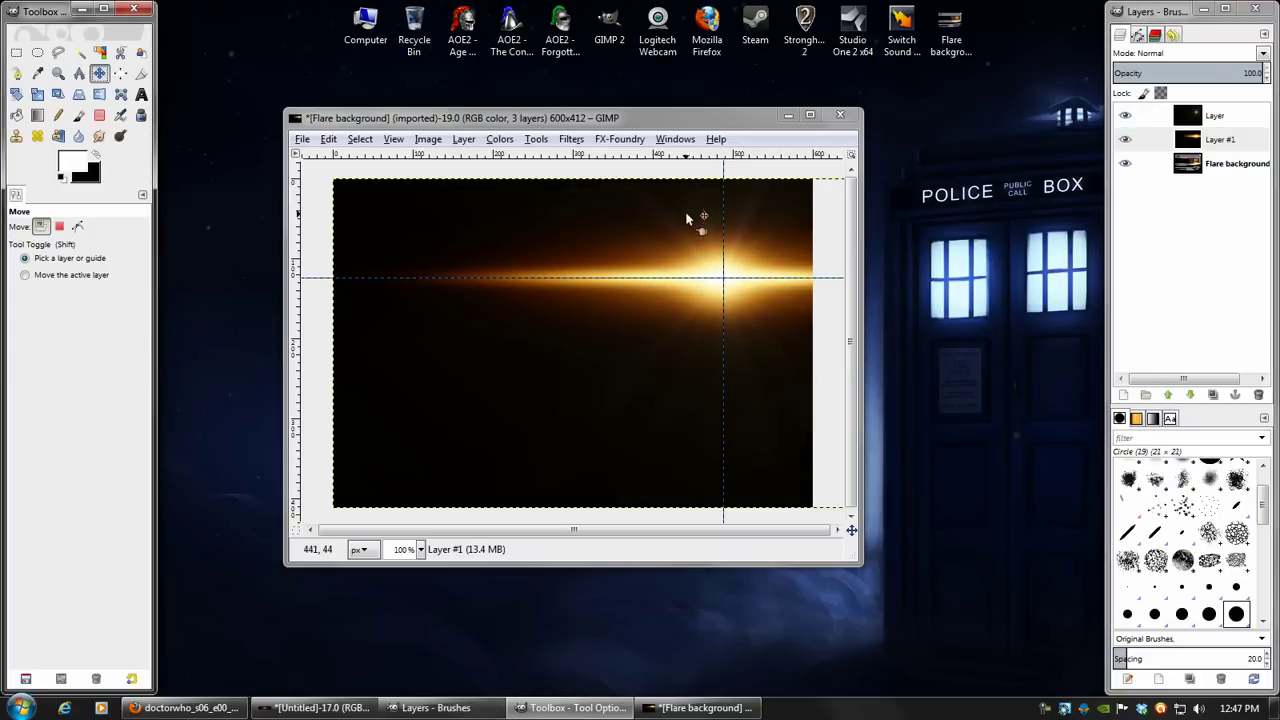
click(1125, 115)
click(1123, 116)
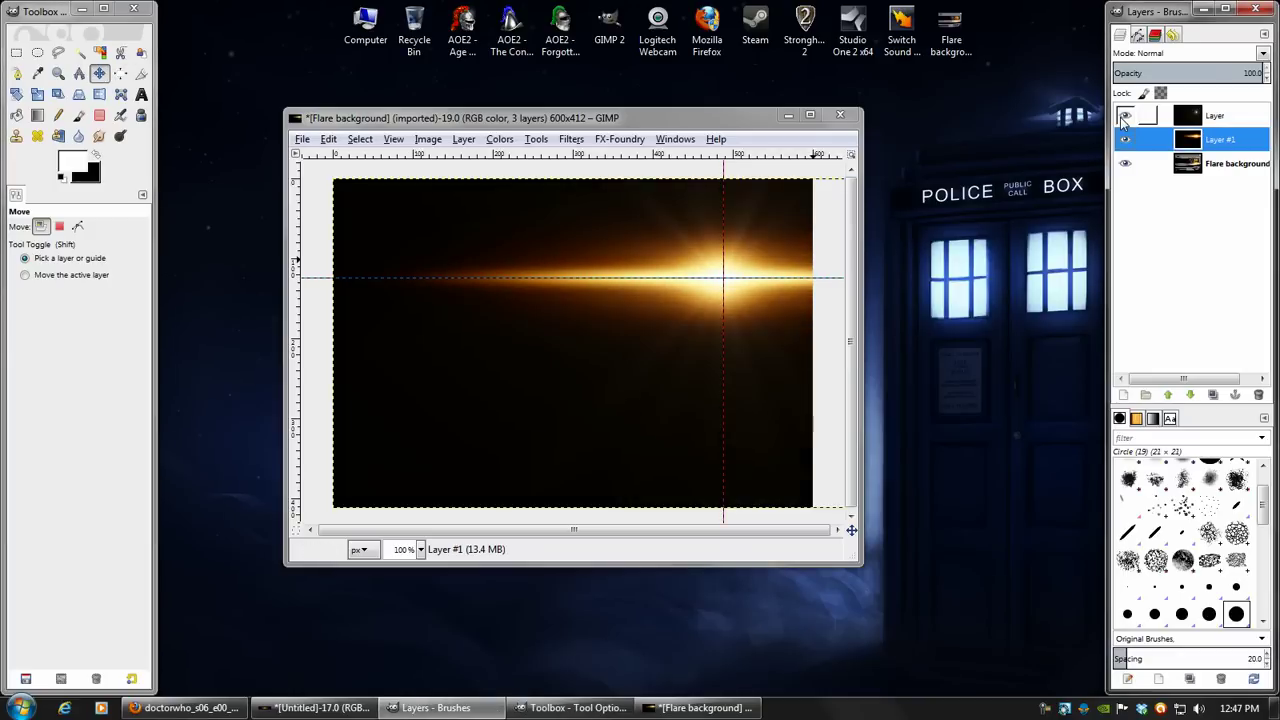
click(1123, 116)
click(1123, 116)
click(1124, 117)
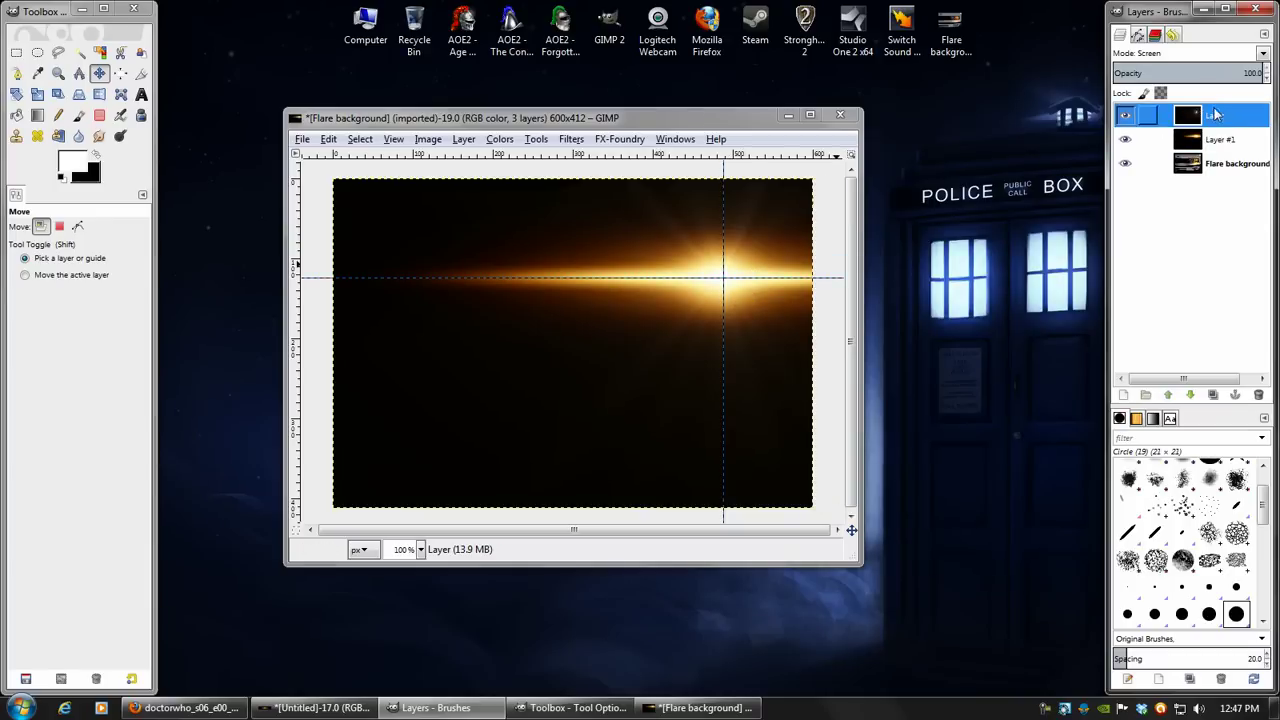
click(499, 138)
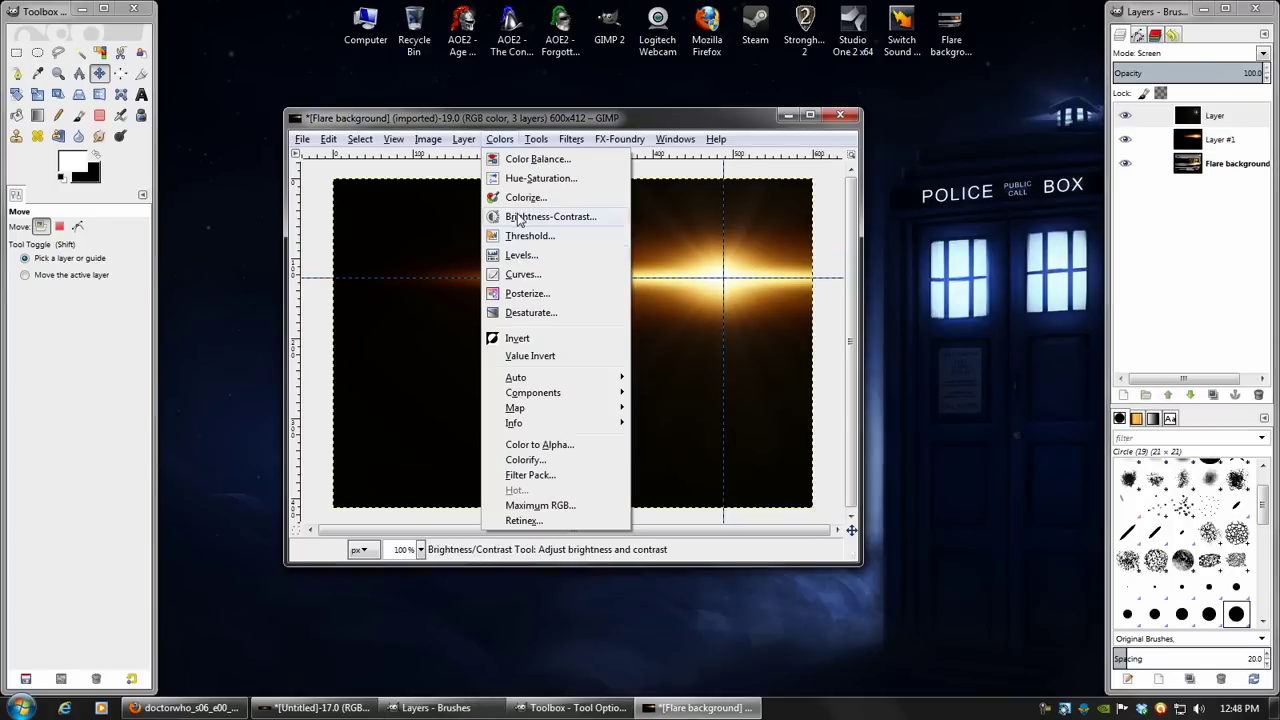
Apply Levels with gamma 0.72 and the white input lowered to 139 to brighten the flare
click(518, 257)
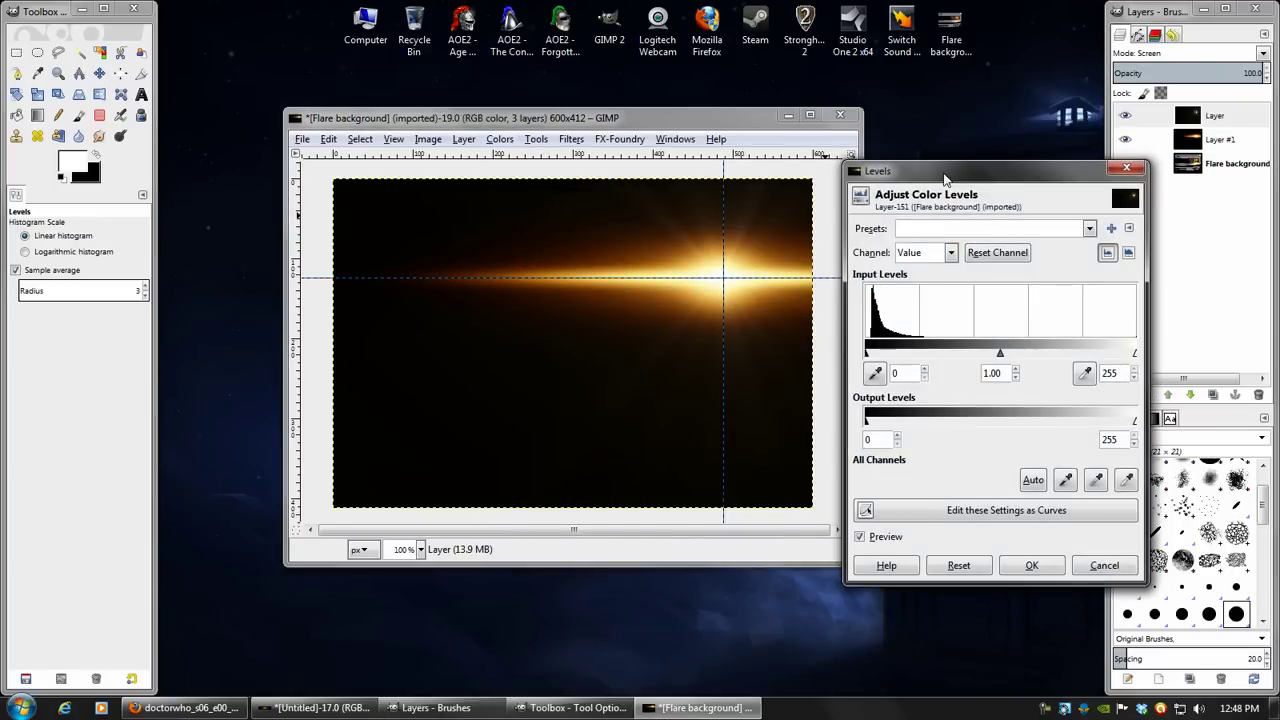
drag(940, 168, 286, 123)
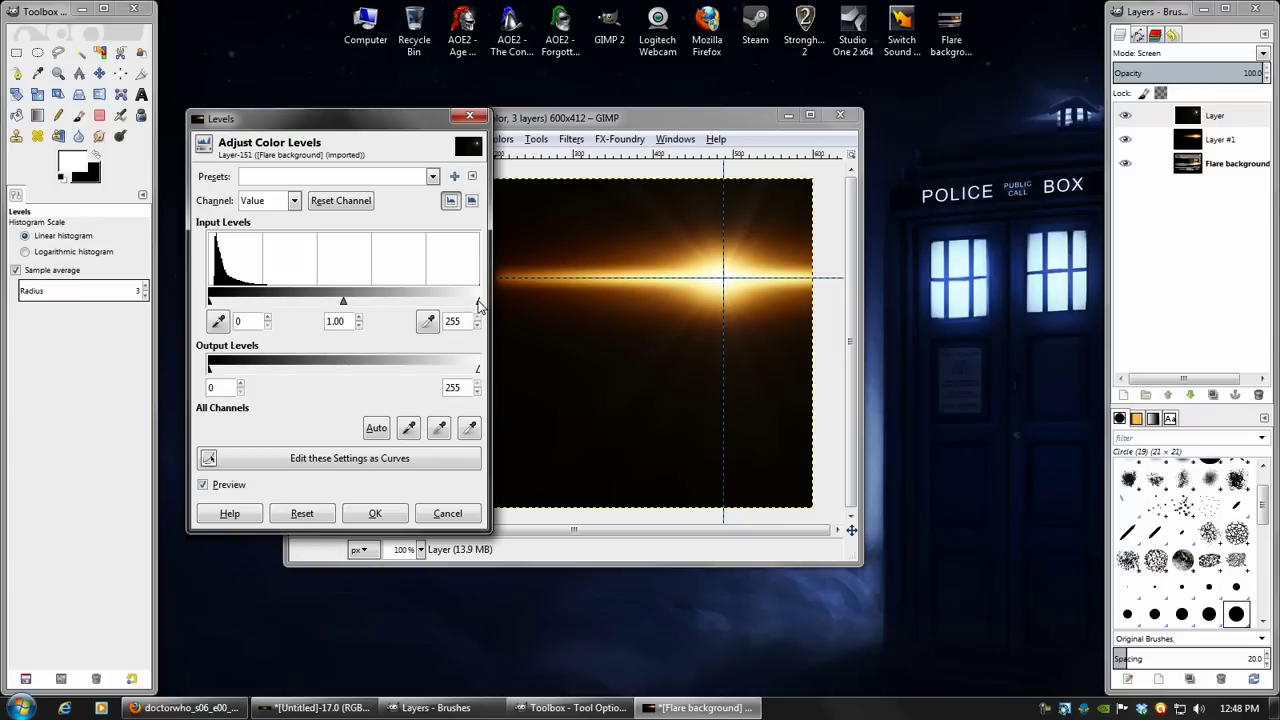
mouse_move(479, 305)
mouse_down()
mouse_move(410, 300)
mouse_move(478, 300)
mouse_up()
drag(343, 301, 360, 303)
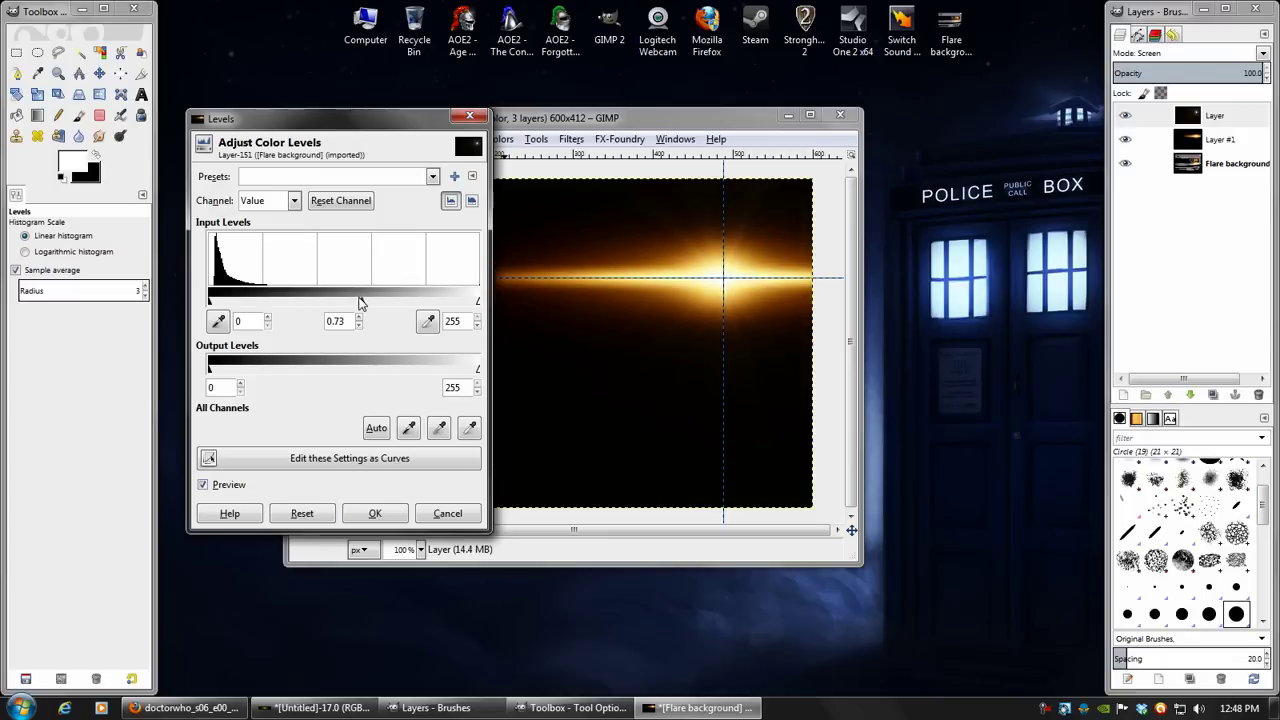
drag(360, 303, 365, 305)
drag(479, 302, 372, 306)
click(1150, 117)
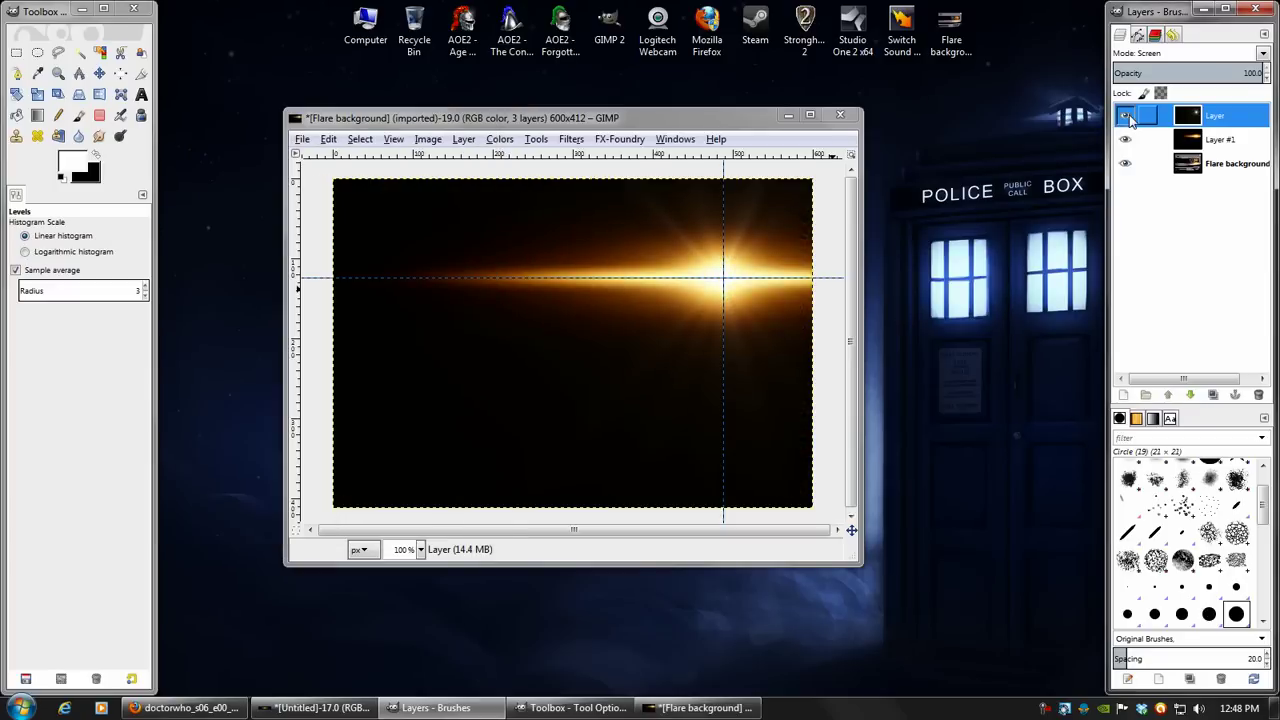
Set Layer #1 to Screen mode over the car and hide the canvas guides
click(1232, 140)
click(1190, 53)
click(1157, 126)
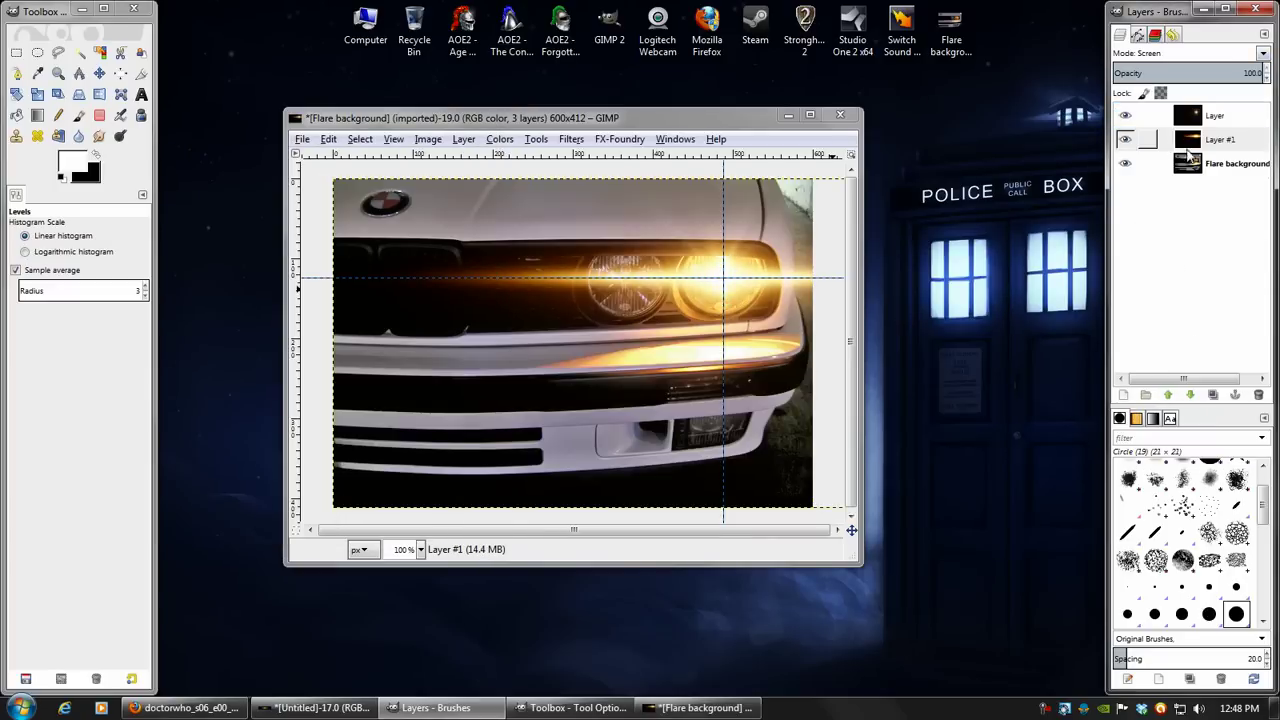
click(393, 139)
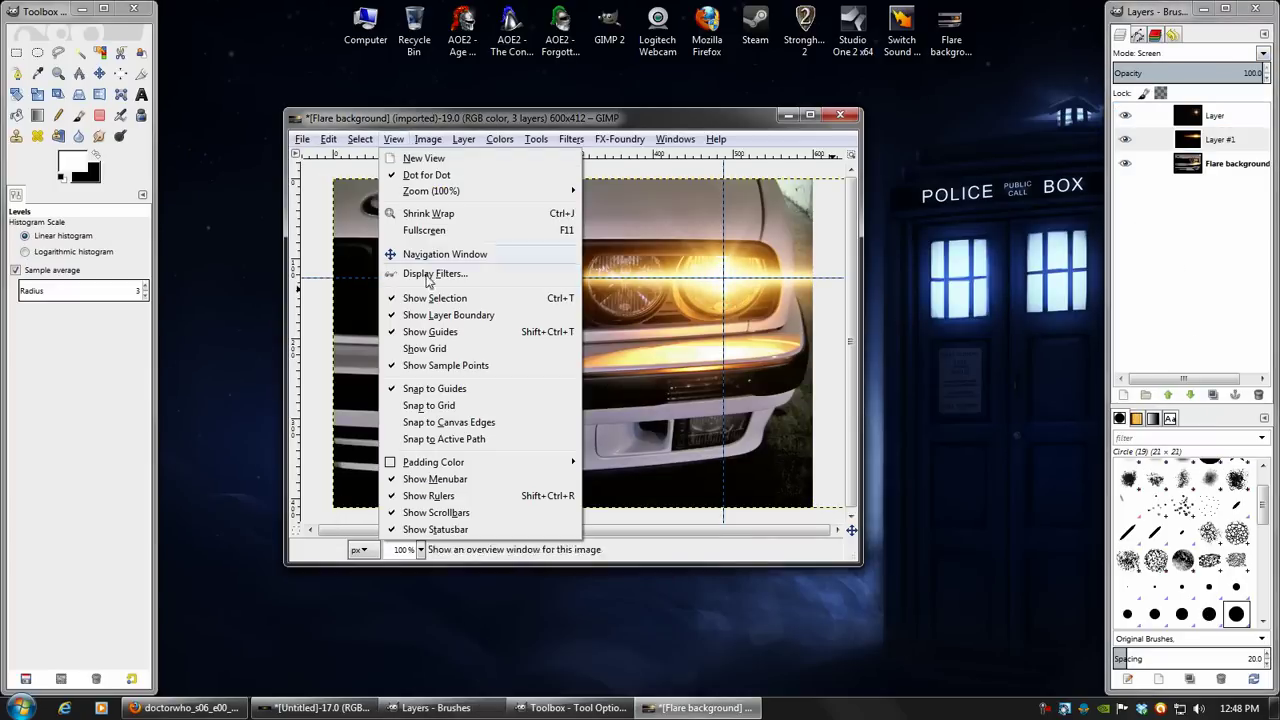
click(425, 333)
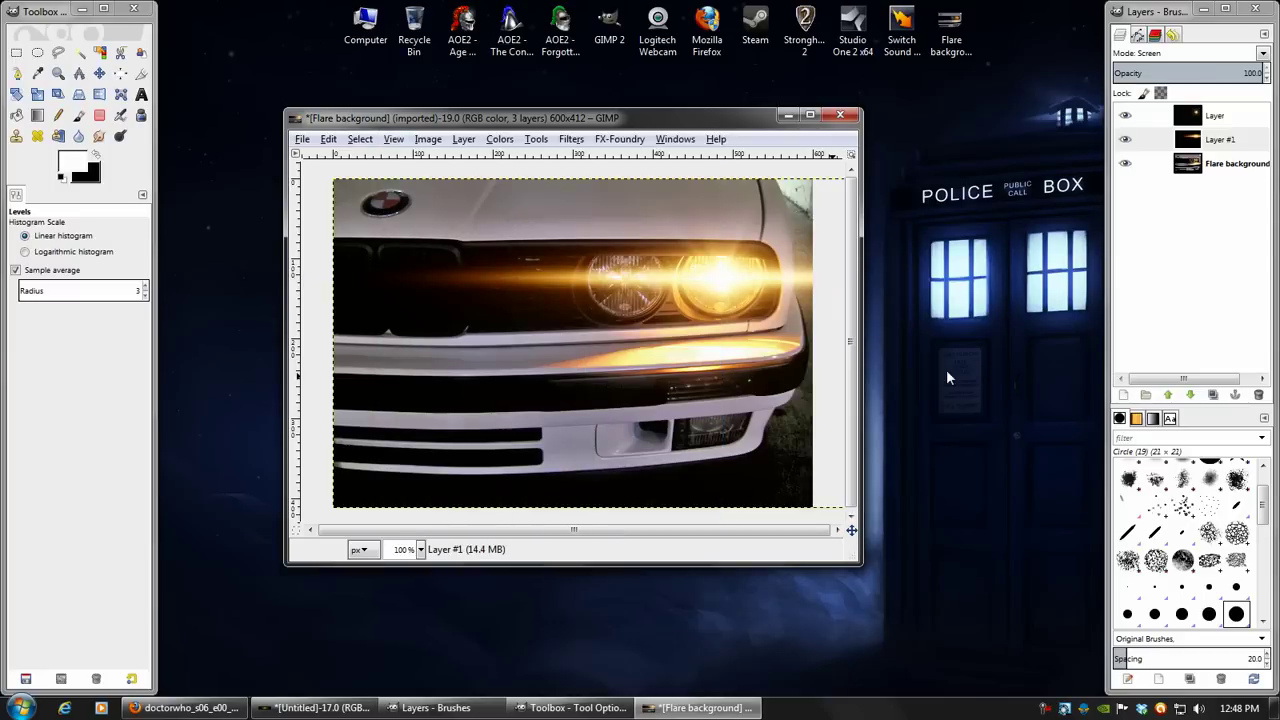
Toggle the Supernova layer's visibility to compare the result, then select it
click(1125, 116)
click(1125, 116)
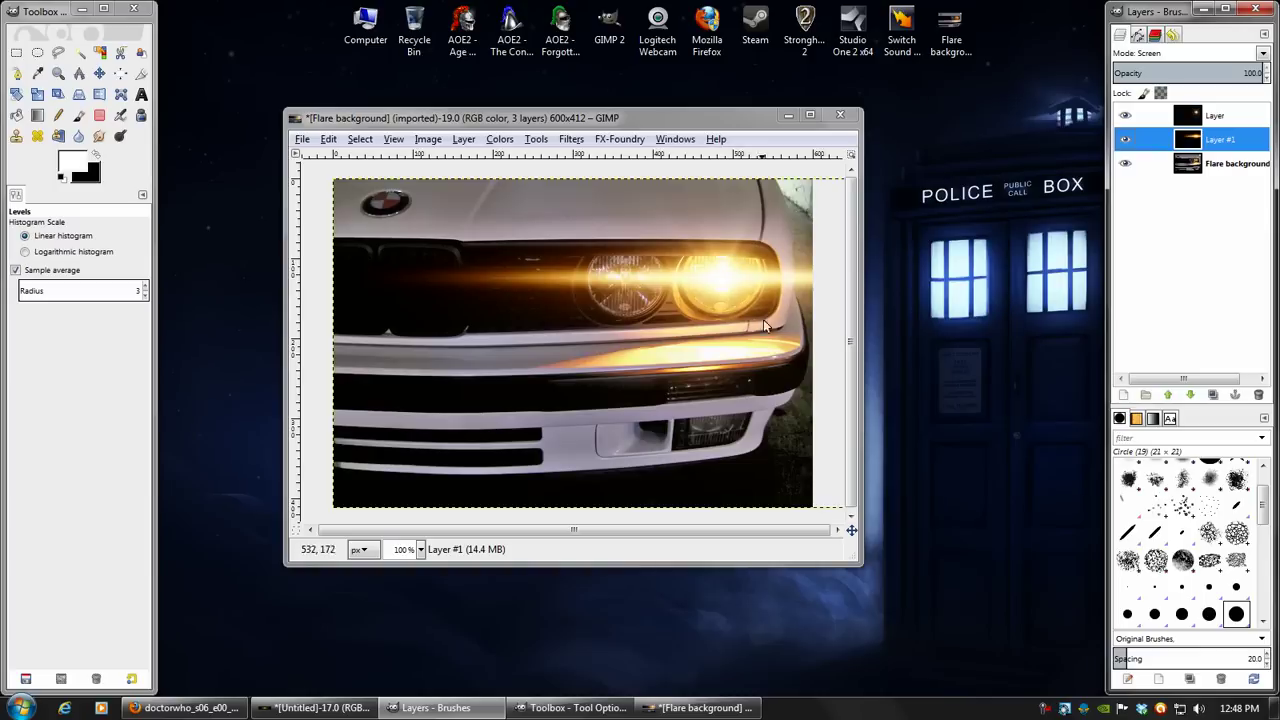
click(1125, 116)
click(1150, 118)
click(1206, 140)
click(1218, 120)
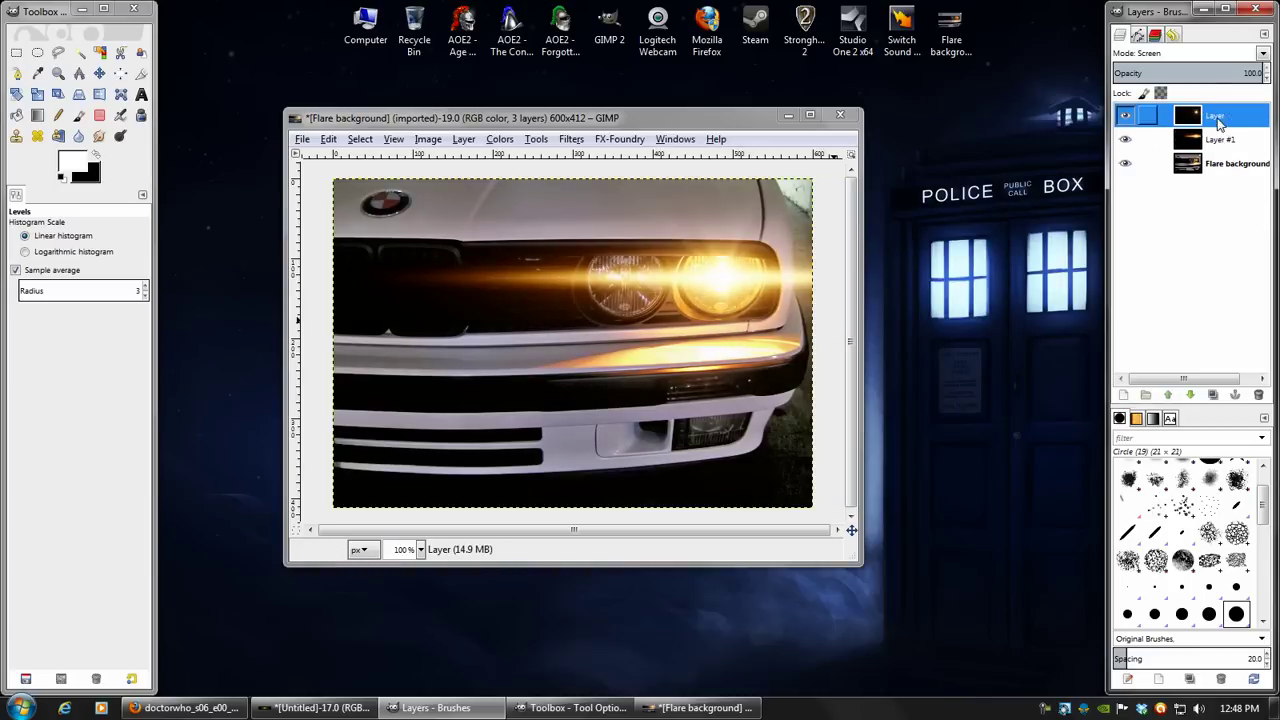
Merge the Supernova layer down into Layer #1 and duplicate it as Layer #2
right_click(1218, 120)
click(1140, 232)
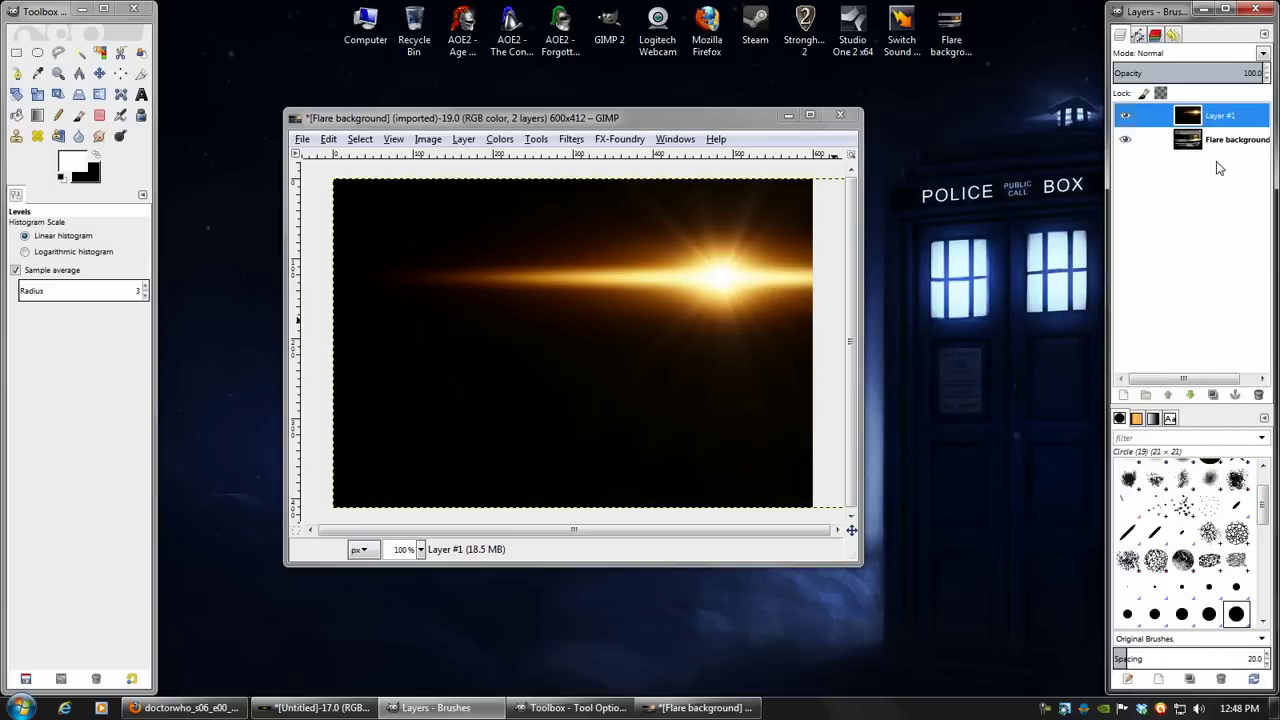
click(1213, 396)
click(571, 139)
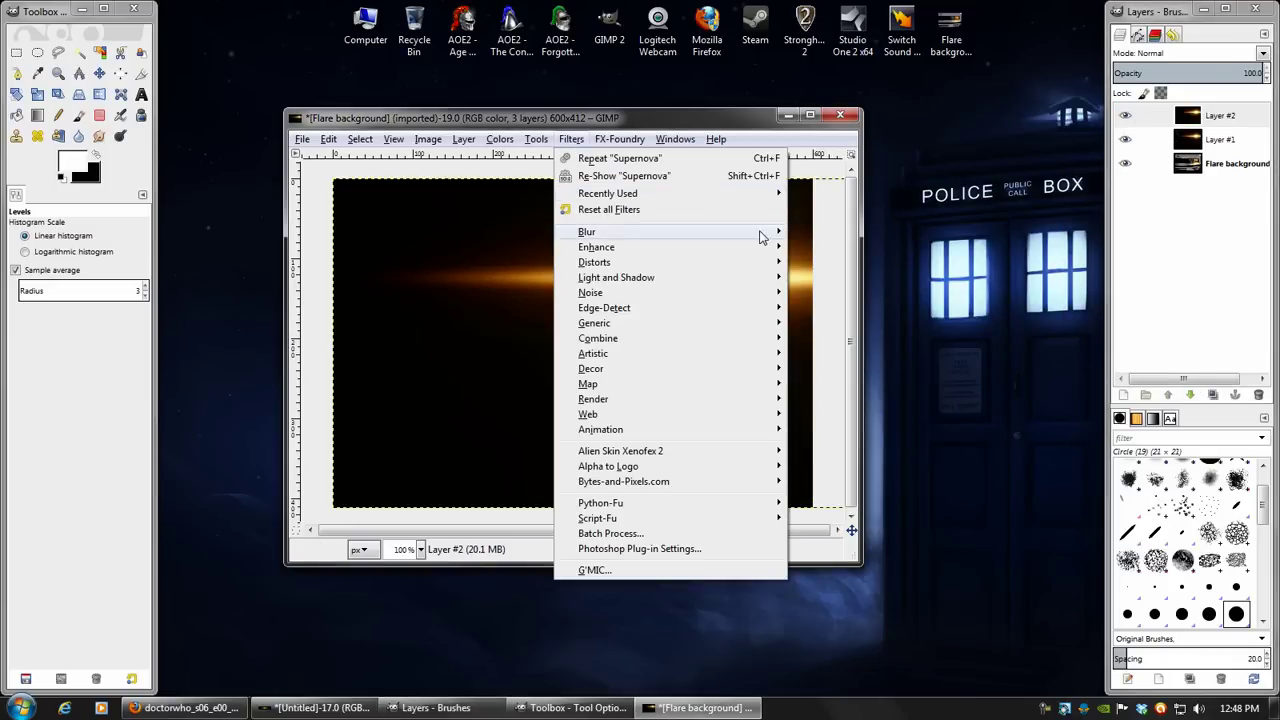
Blur the duplicate flare layer with a 400 px Gaussian blur
mouse_move(762, 196)
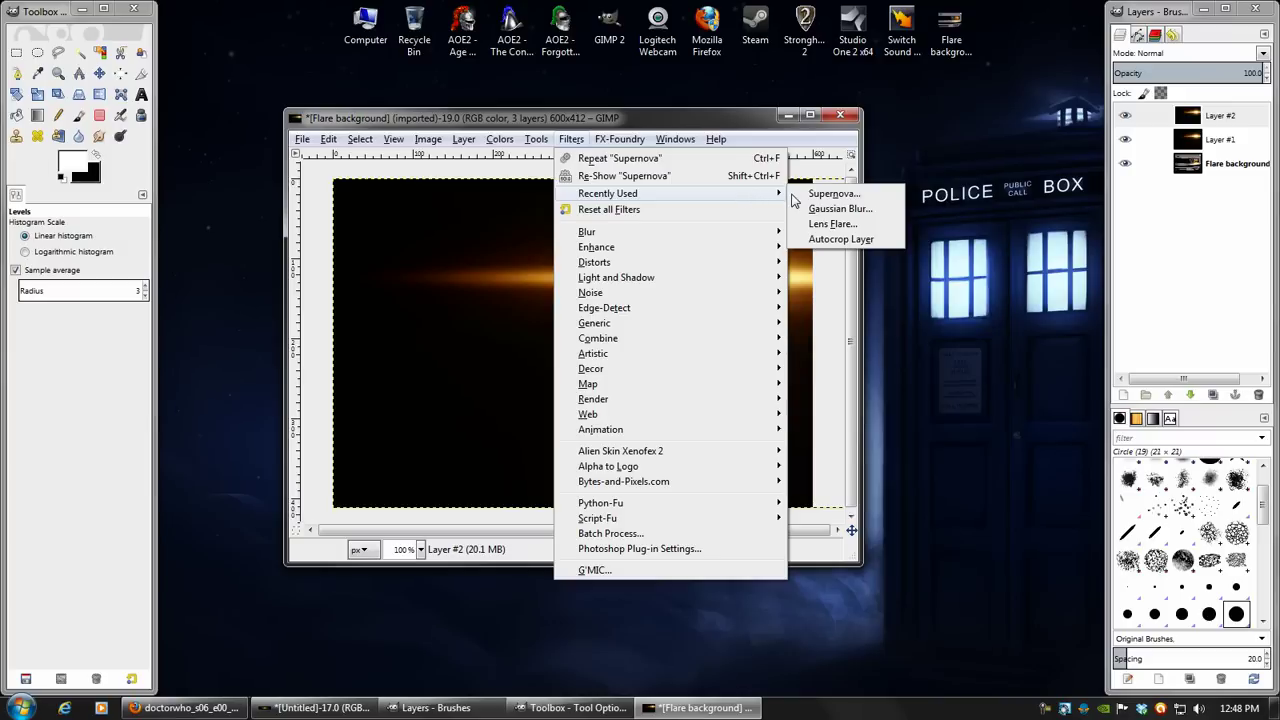
click(838, 208)
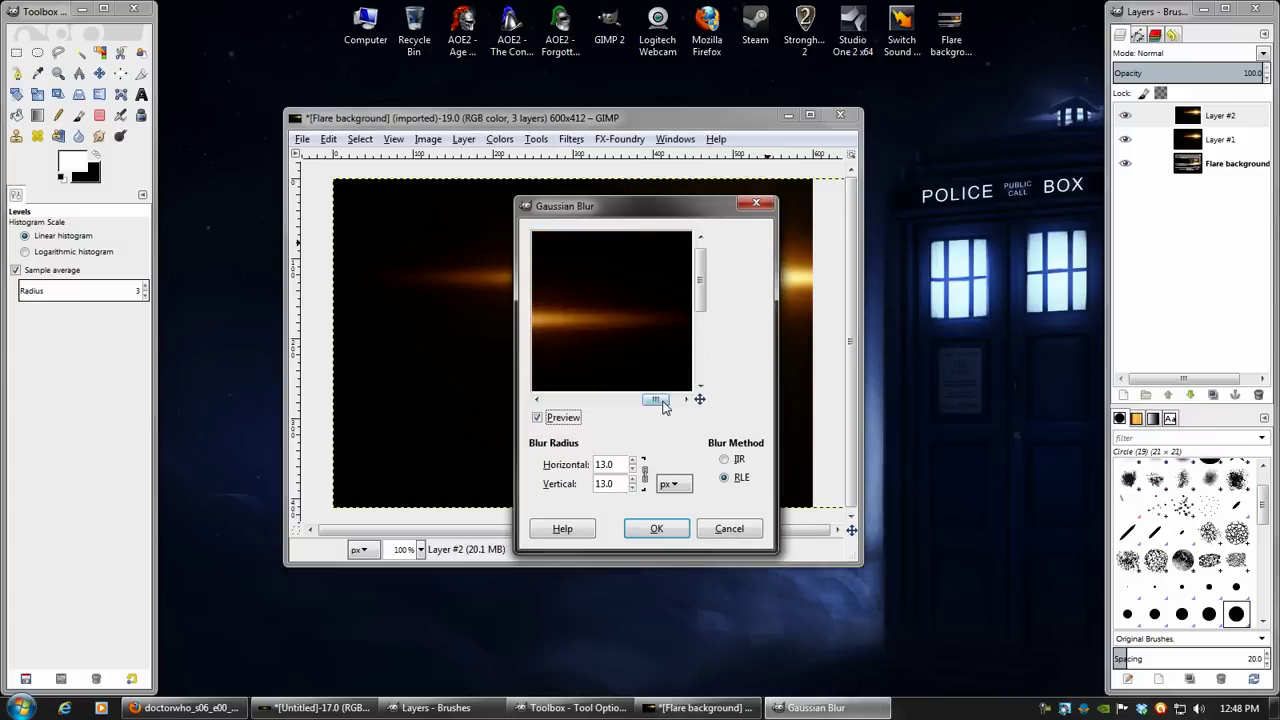
drag(656, 401, 623, 401)
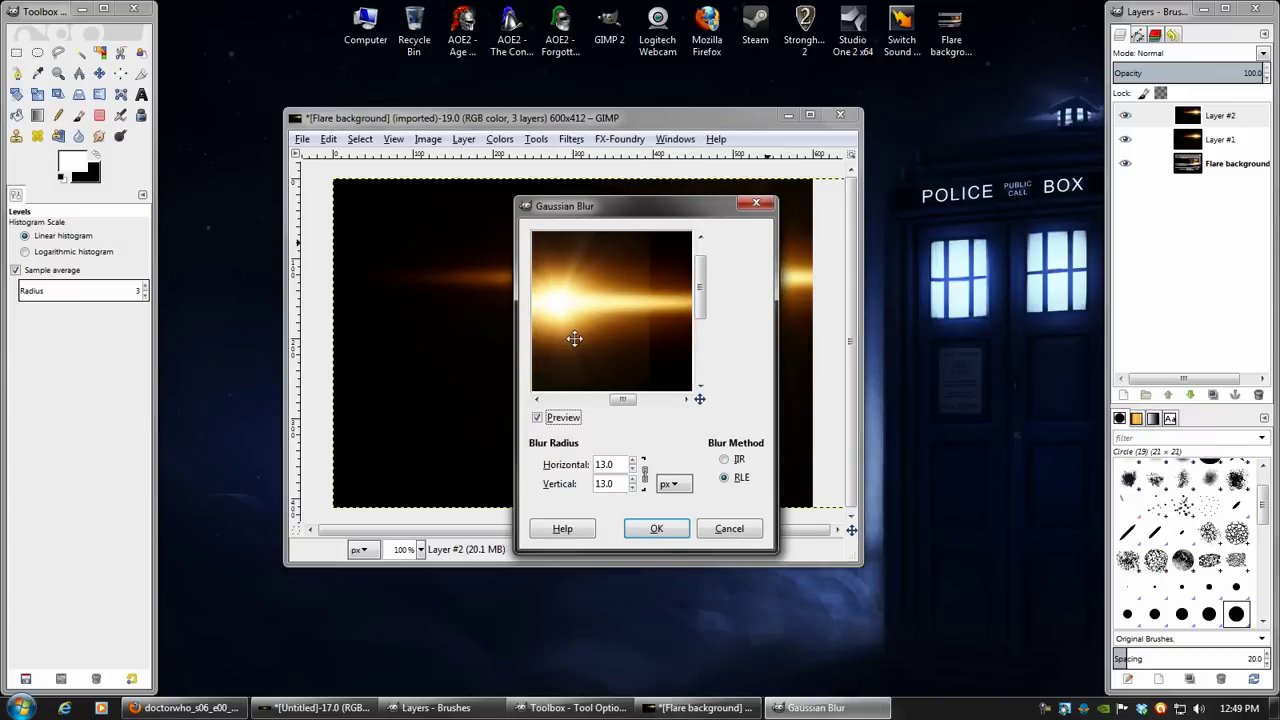
drag(574, 338, 623, 423)
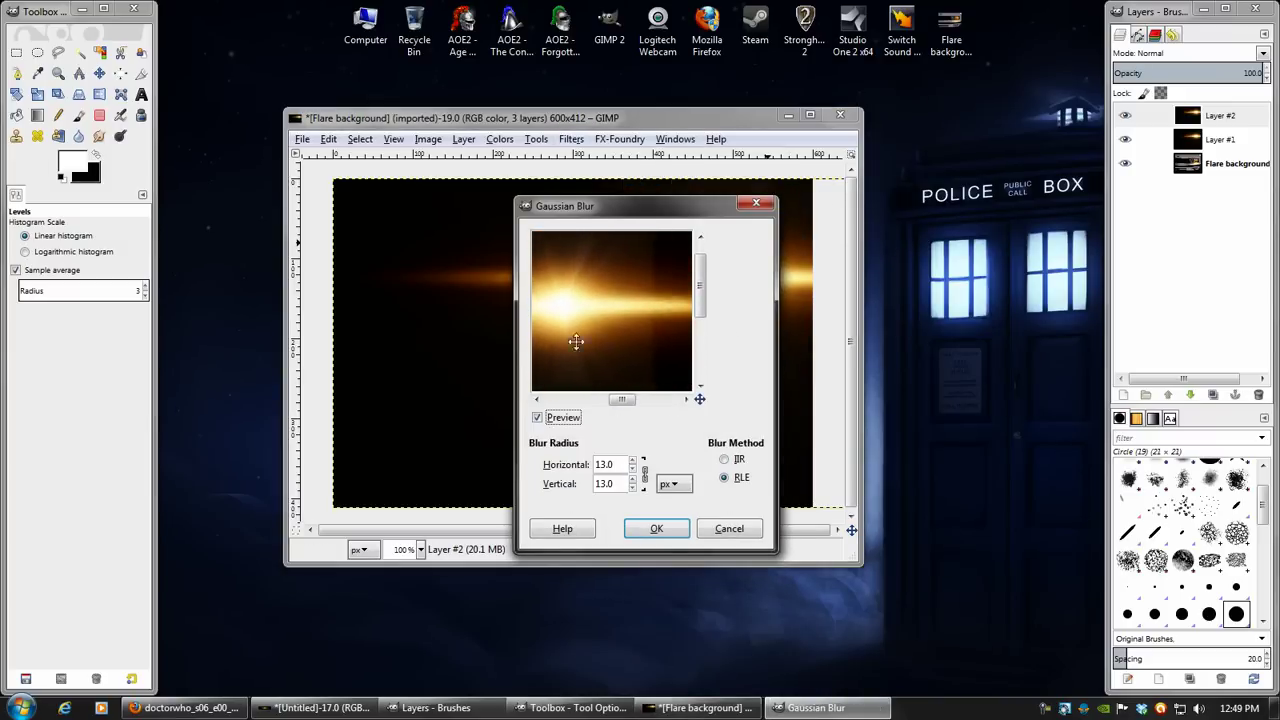
drag(621, 347, 678, 352)
drag(625, 464, 531, 459)
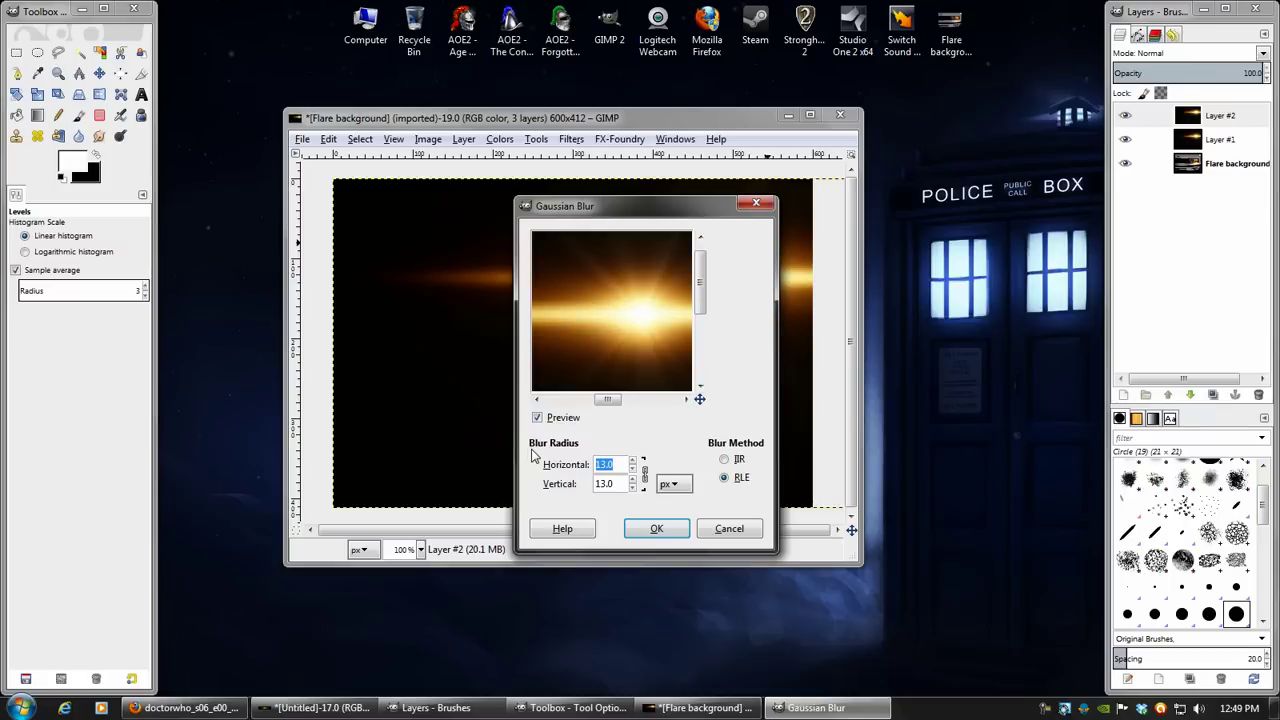
text(400)
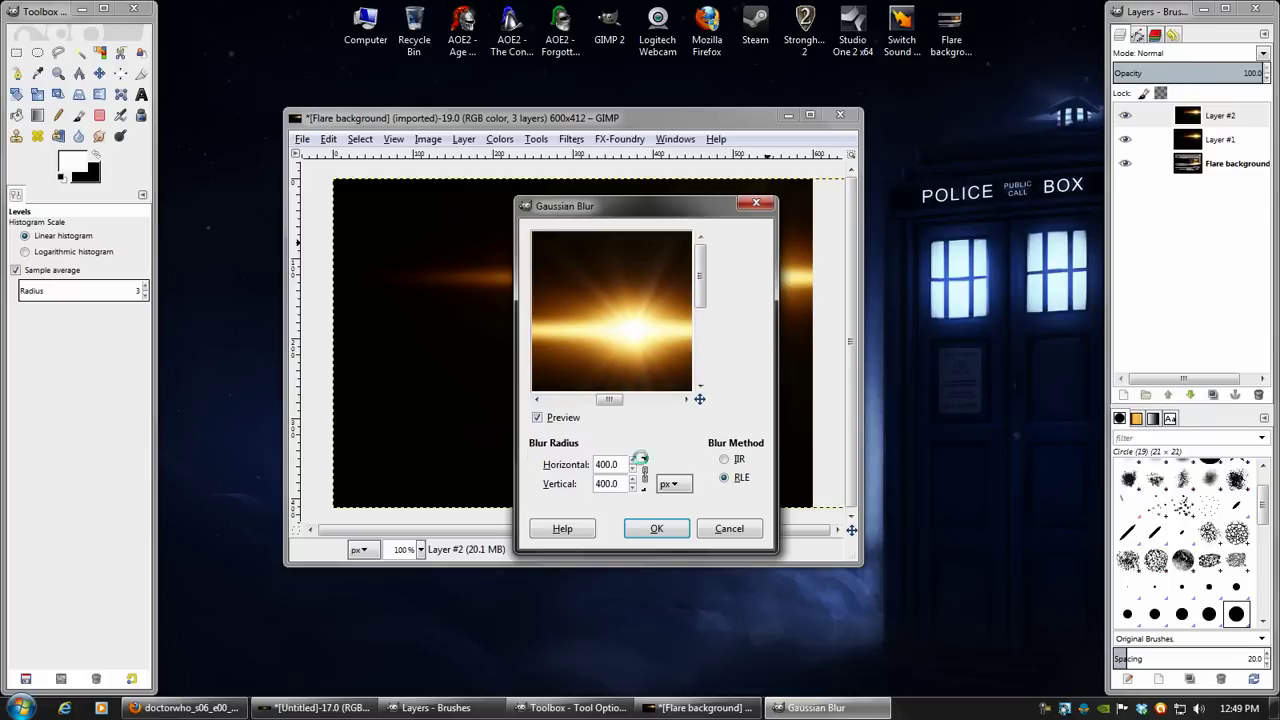
click(660, 527)
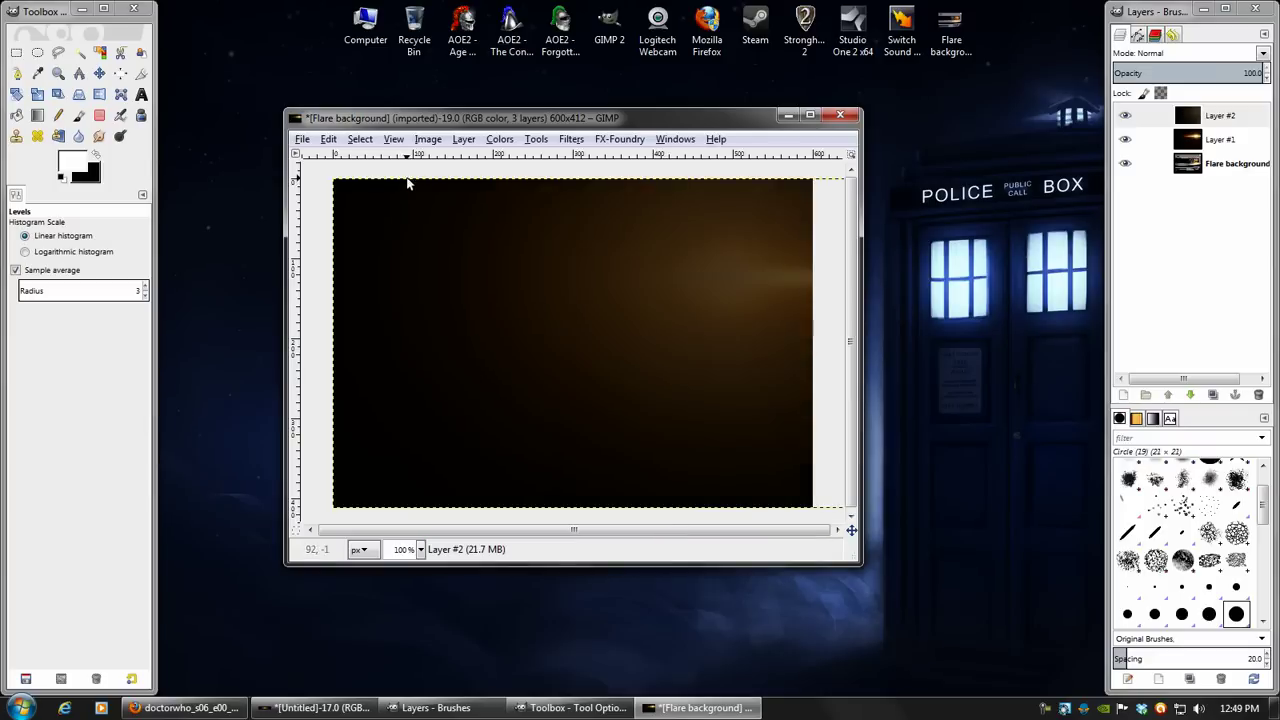
Raise the layer's saturation to 40 with Hue-Saturation
click(501, 141)
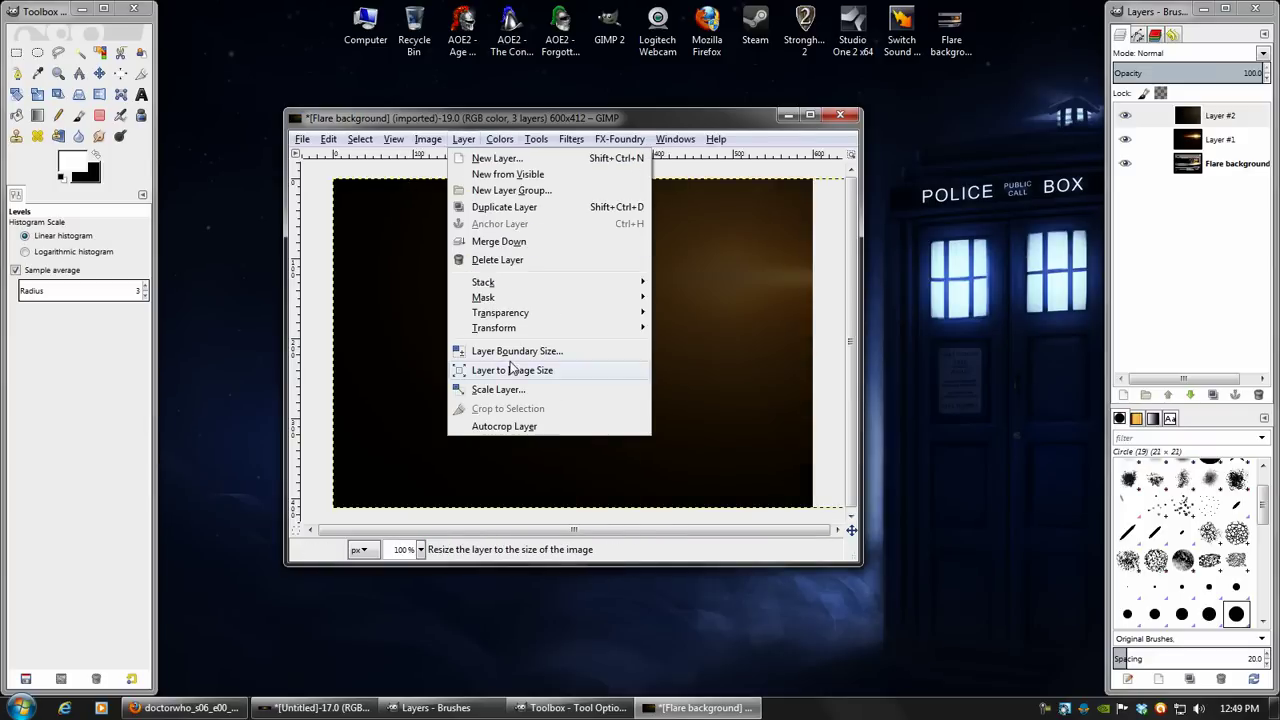
mouse_move(463, 139)
click(512, 370)
click(500, 139)
click(520, 180)
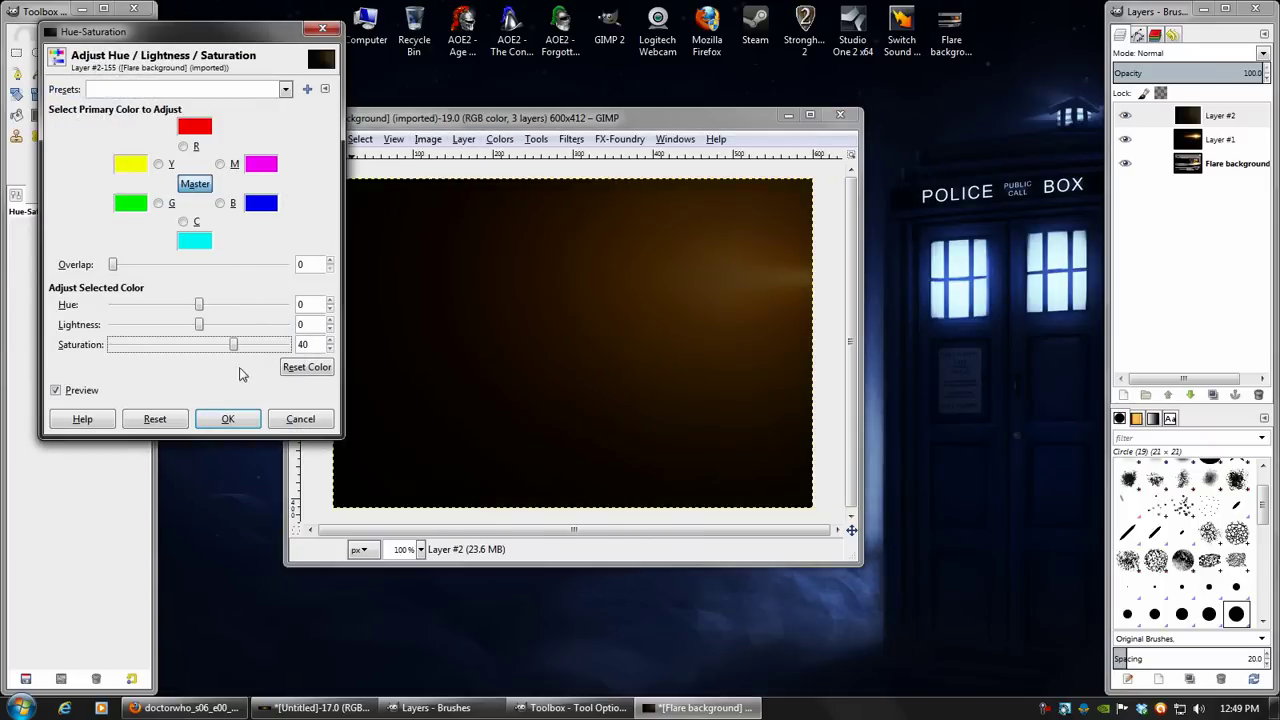
click(231, 420)
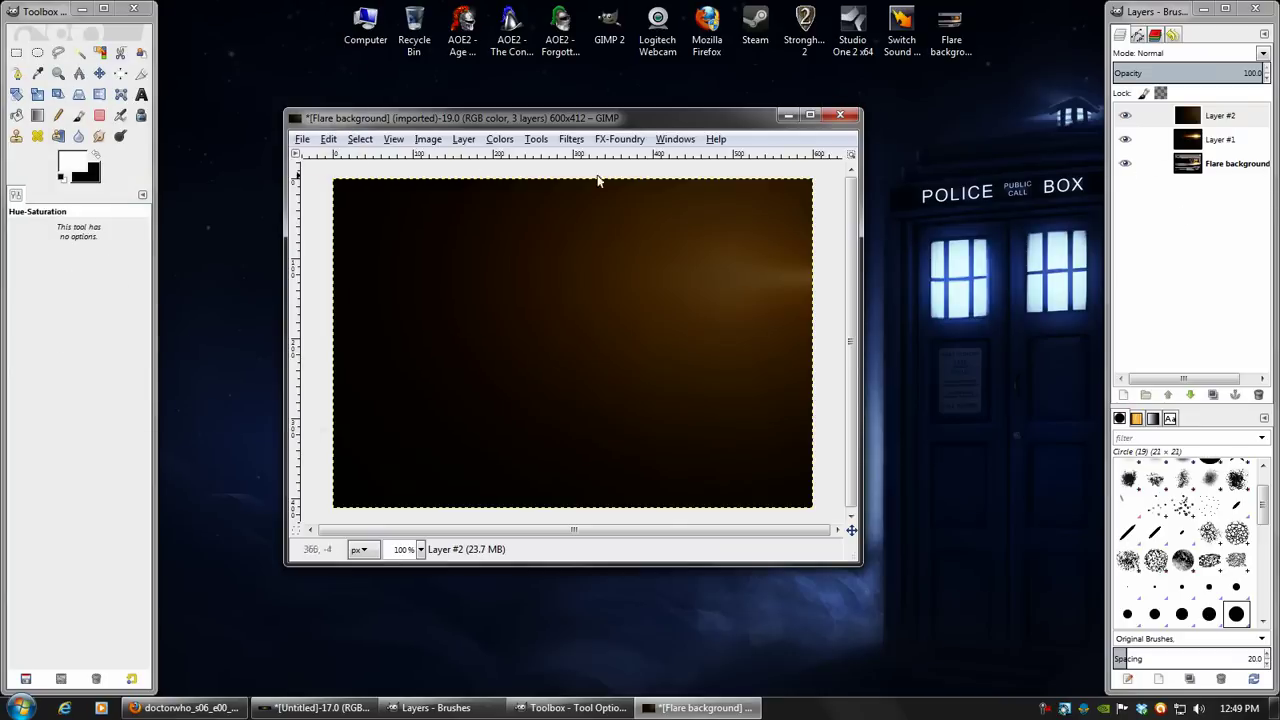
click(186, 707)
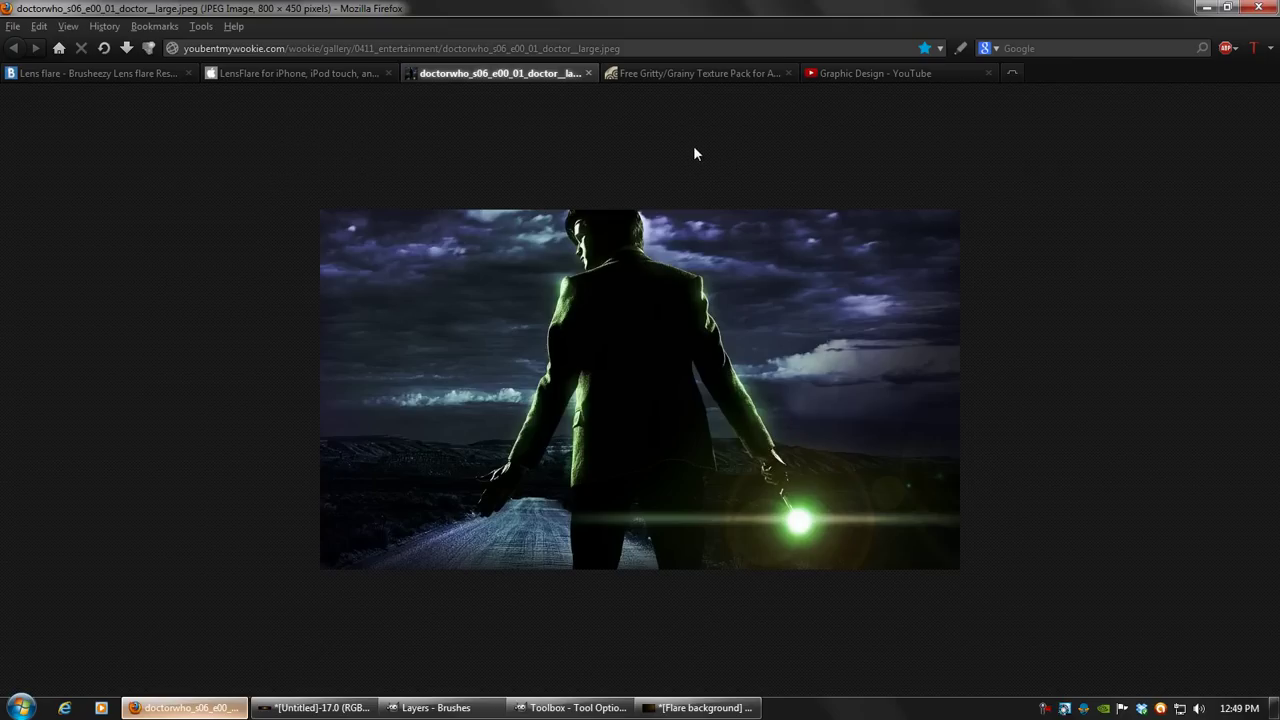
click(700, 73)
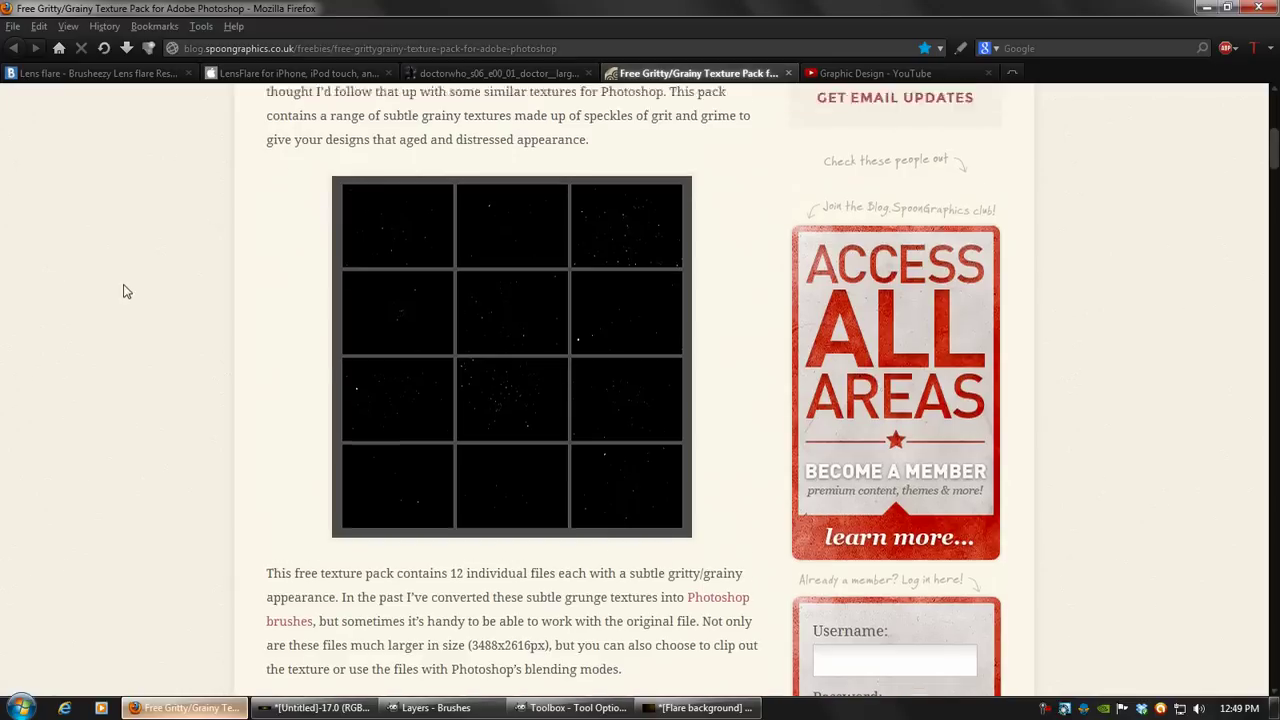
scroll(108, 291, down, 3)
scroll(103, 234, up, 1)
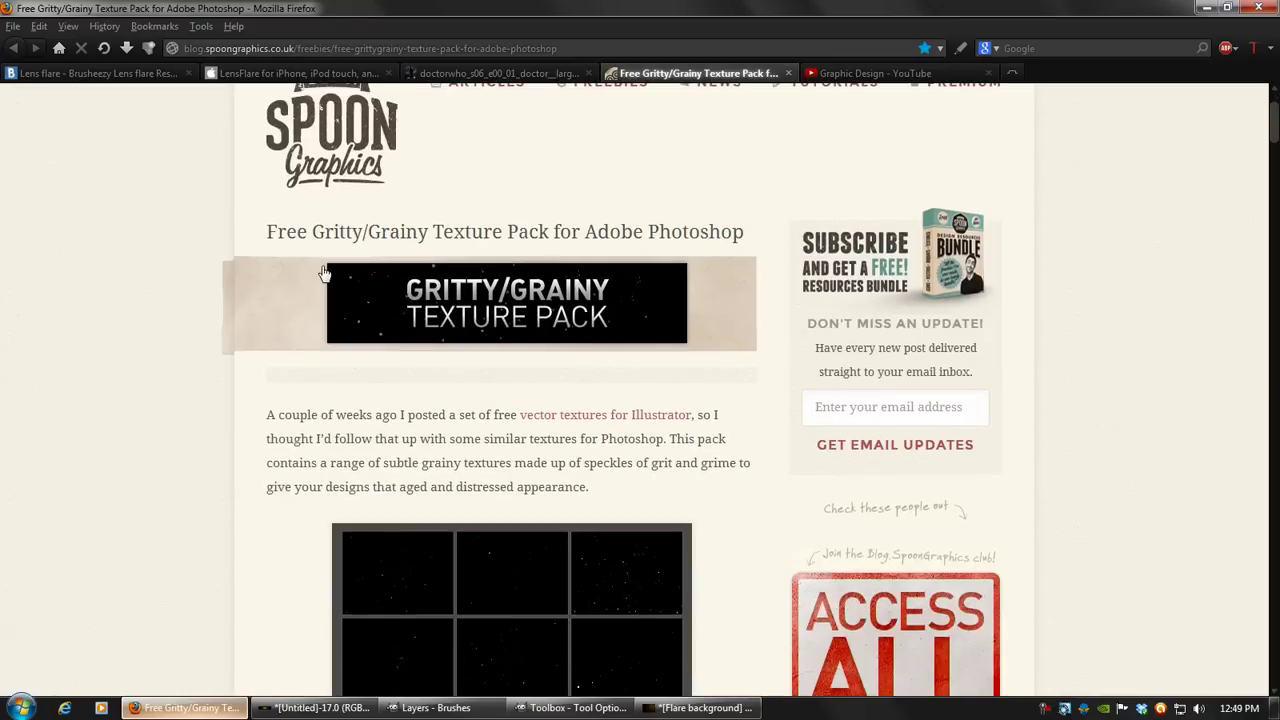
scroll(220, 318, down, 5)
scroll(694, 237, up, 3)
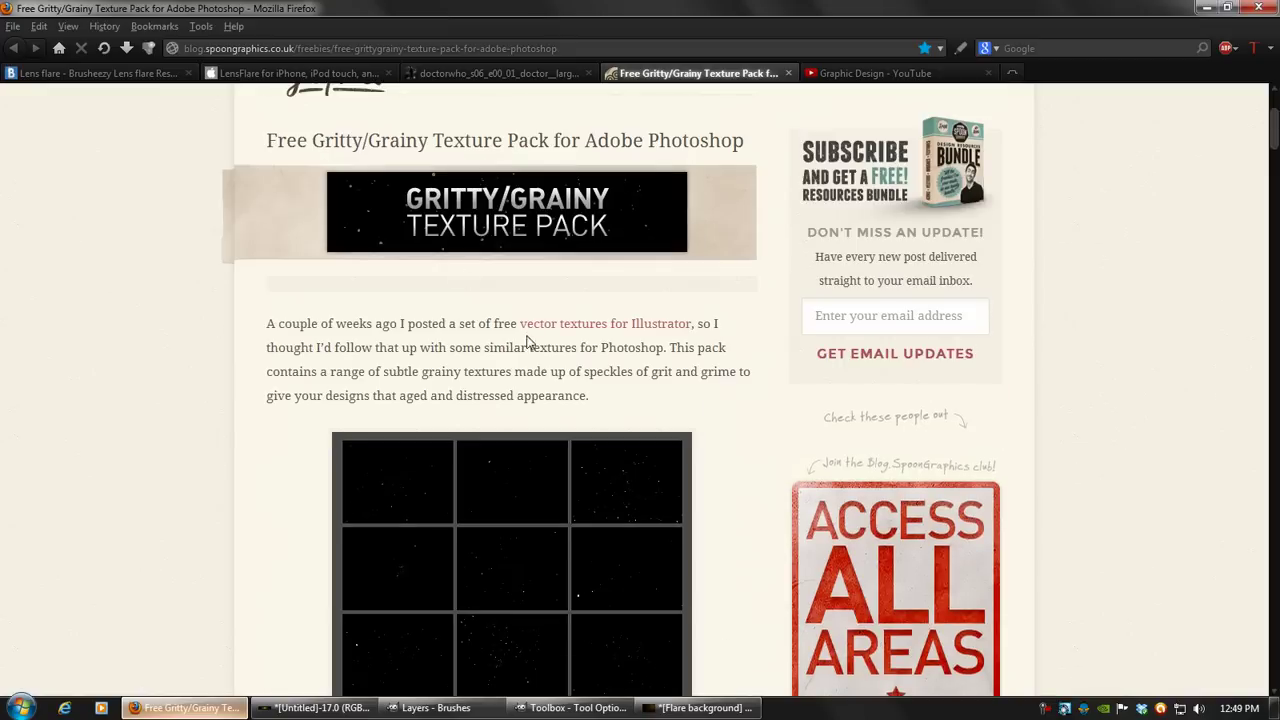
scroll(560, 390, down, 3)
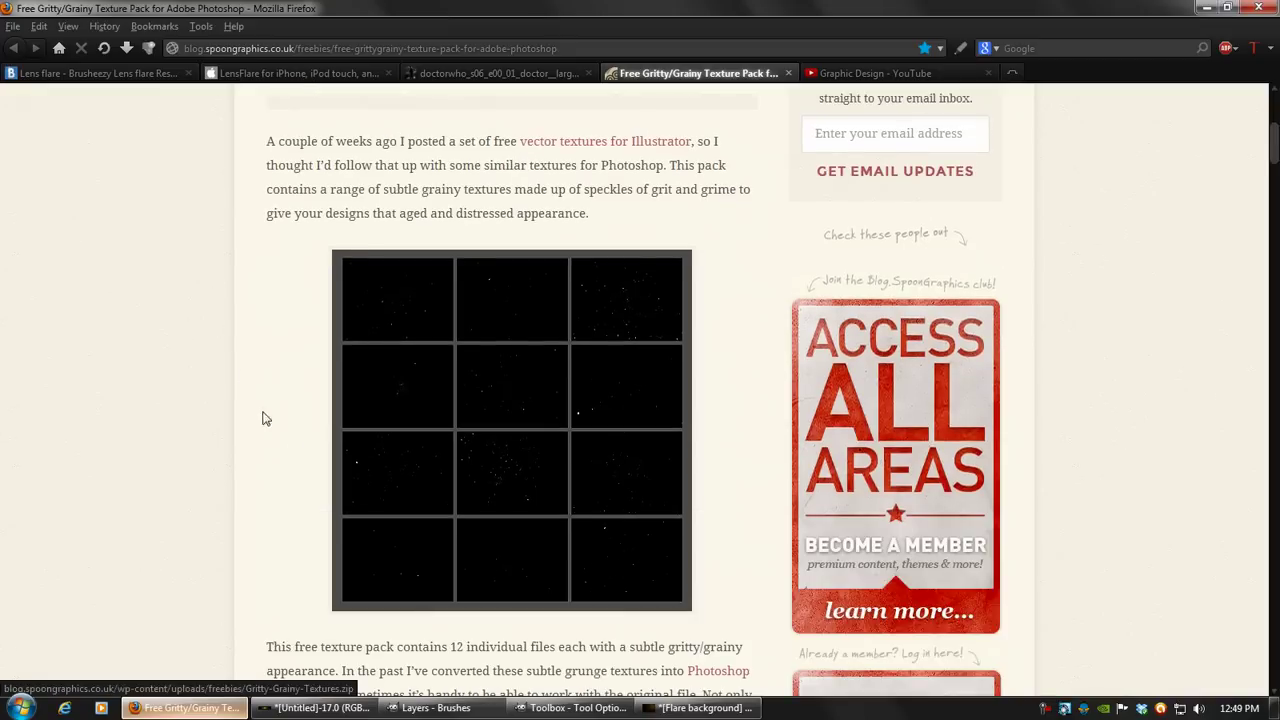
click(185, 707)
click(185, 707)
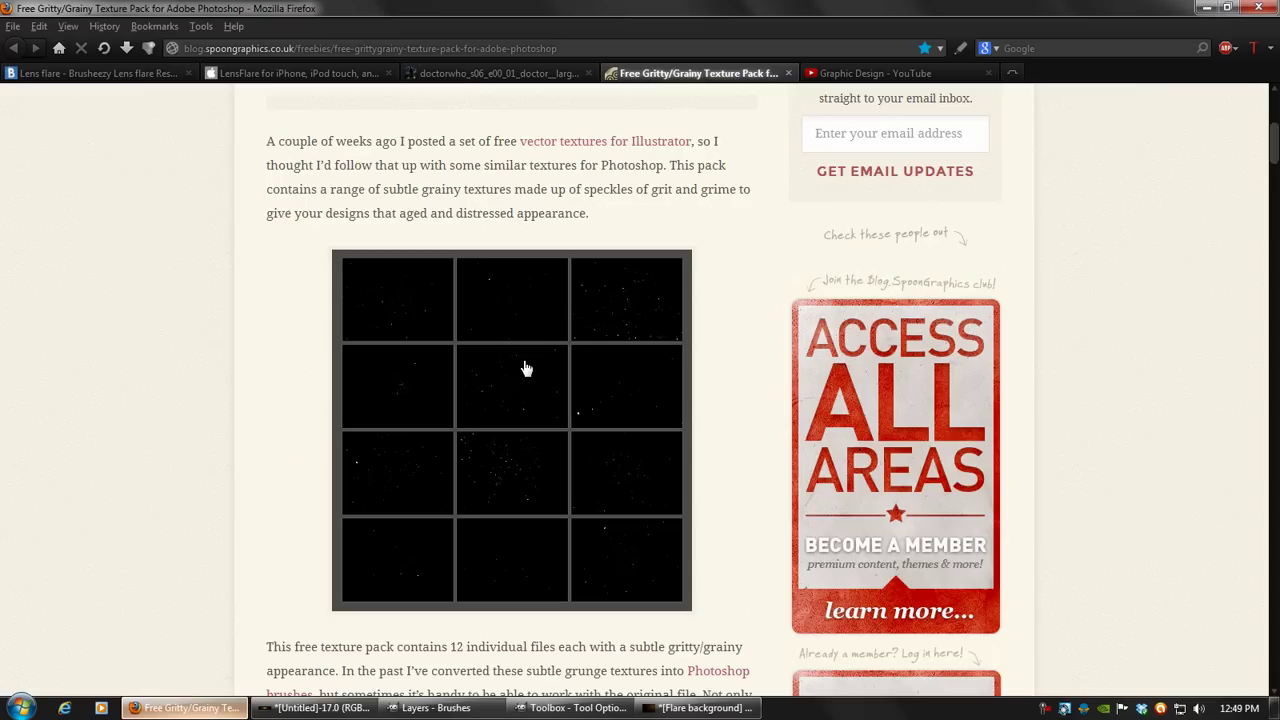
scroll(198, 376, down, 3)
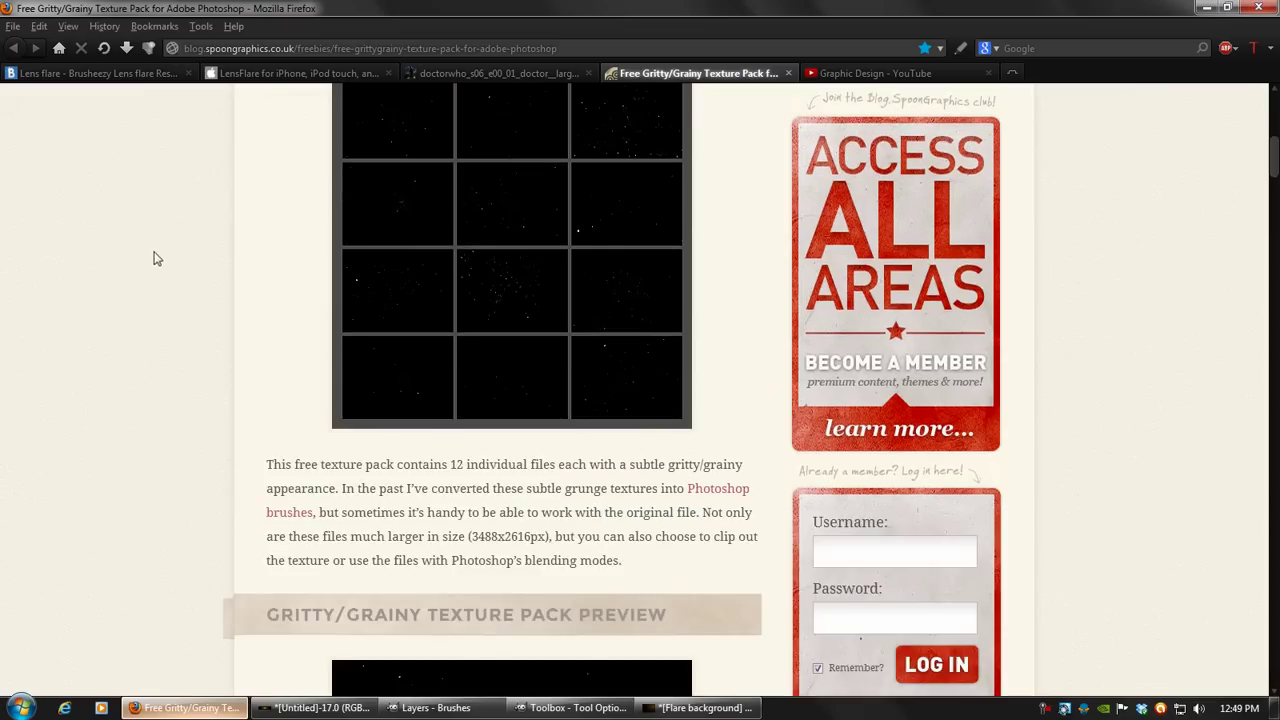
click(185, 707)
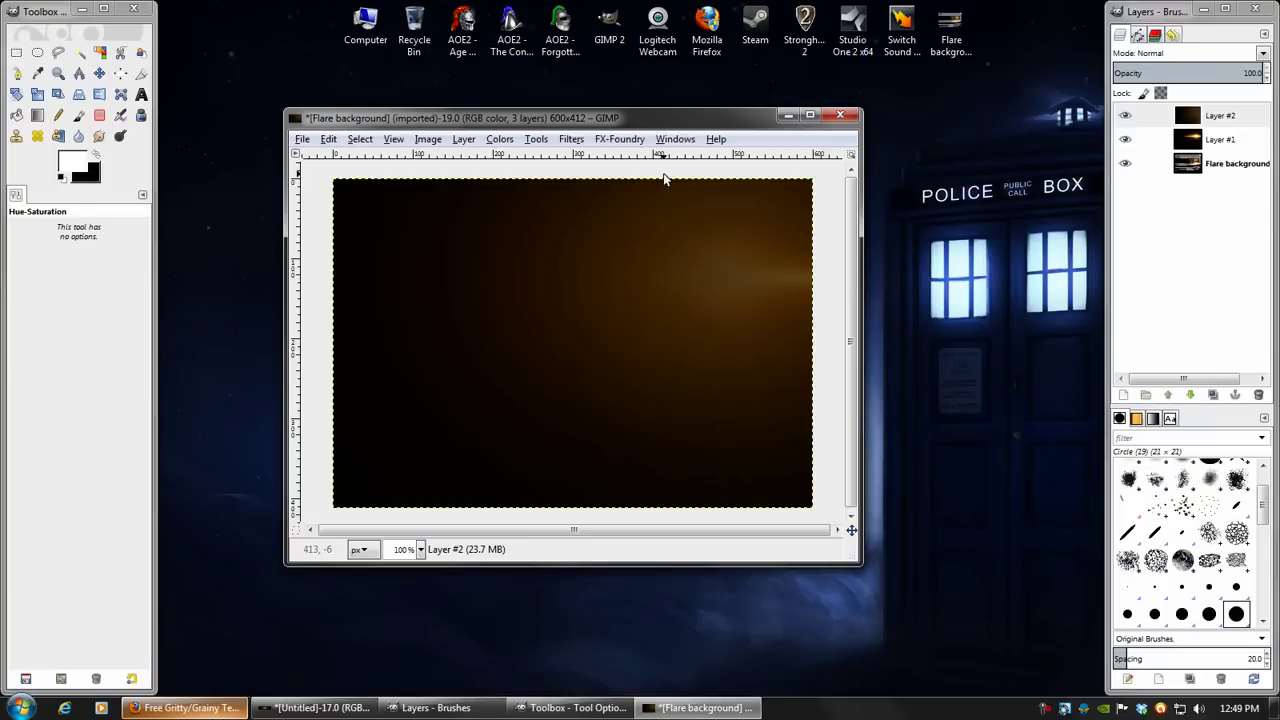
Open the Gritty-Grainy-Textures folder and preview the DSCF5608 texture before returning to GIMP
click(82, 8)
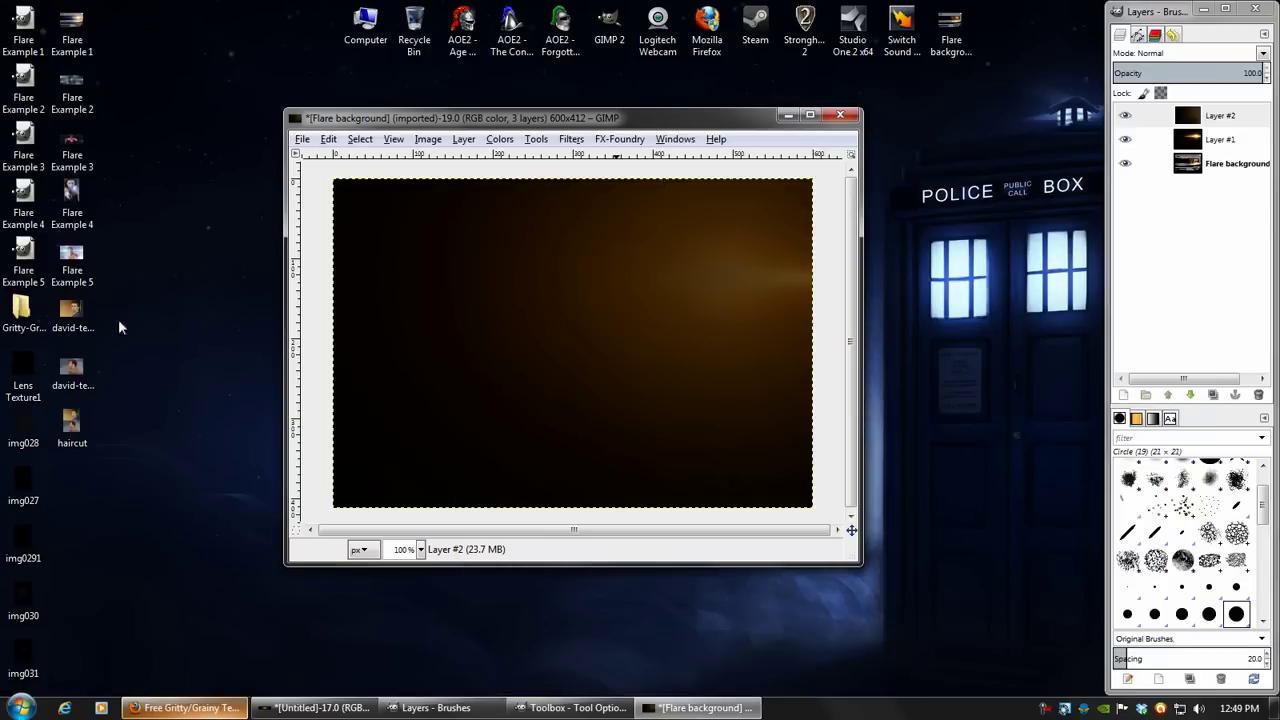
drag(10, 298, 134, 340)
double_click(22, 310)
double_click(415, 245)
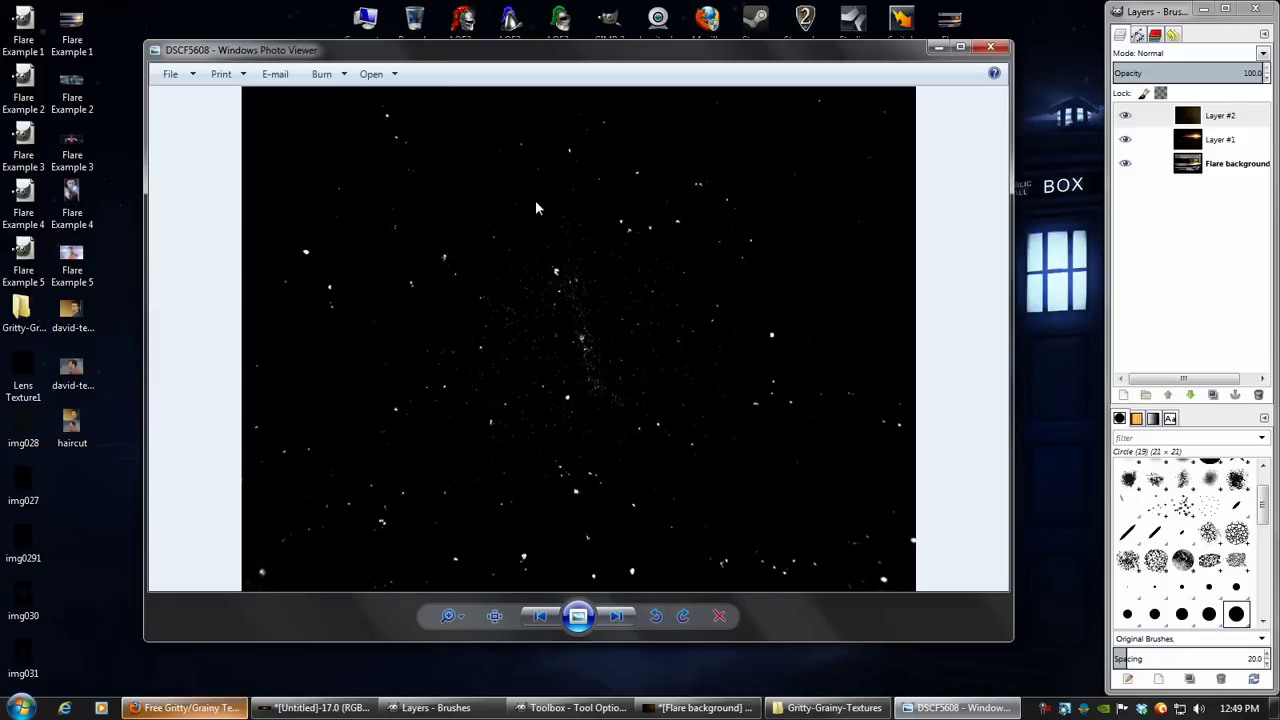
click(990, 47)
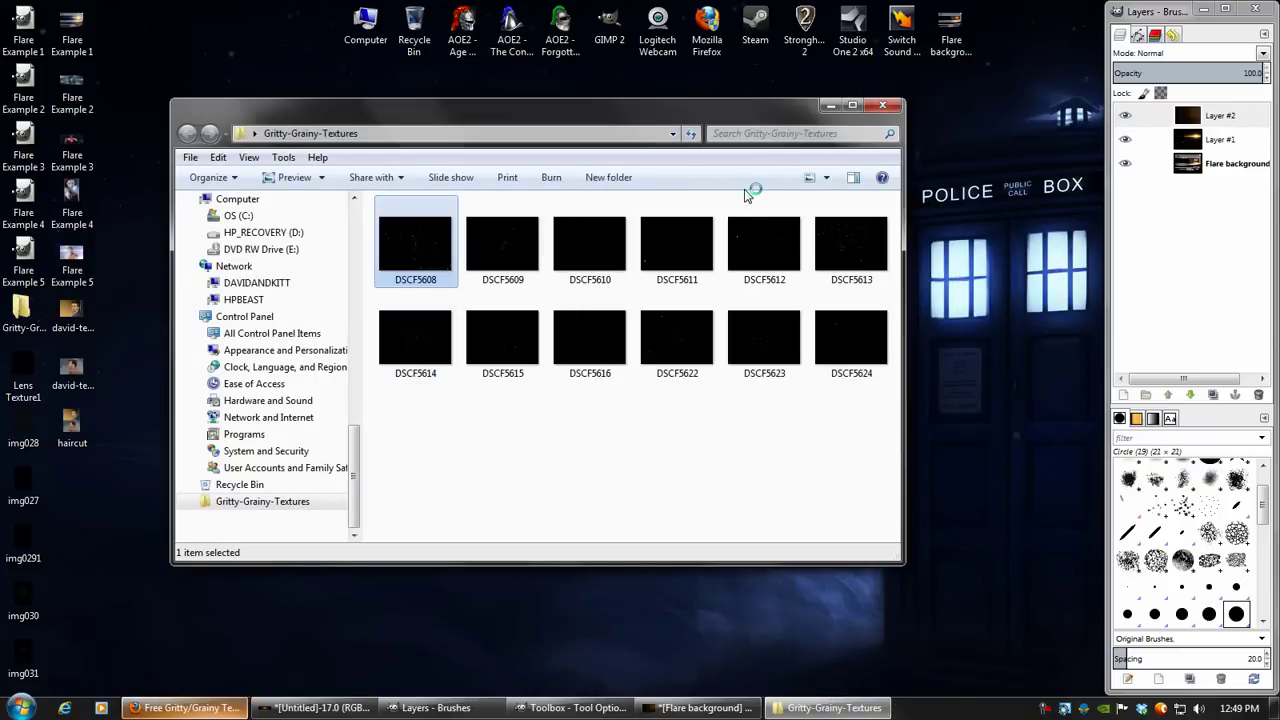
click(829, 106)
Scale the DSCF5608 texture layer down to roughly the image size
key(shift+3)
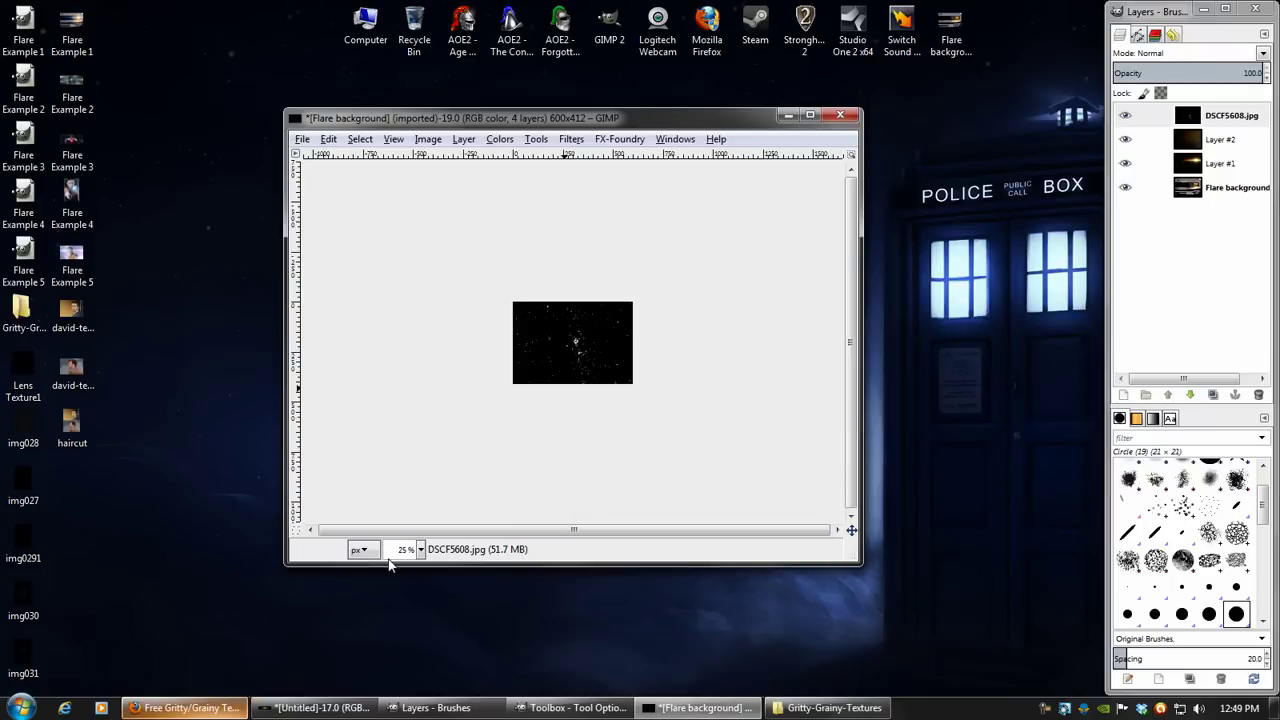
key(shift+4)
click(570, 707)
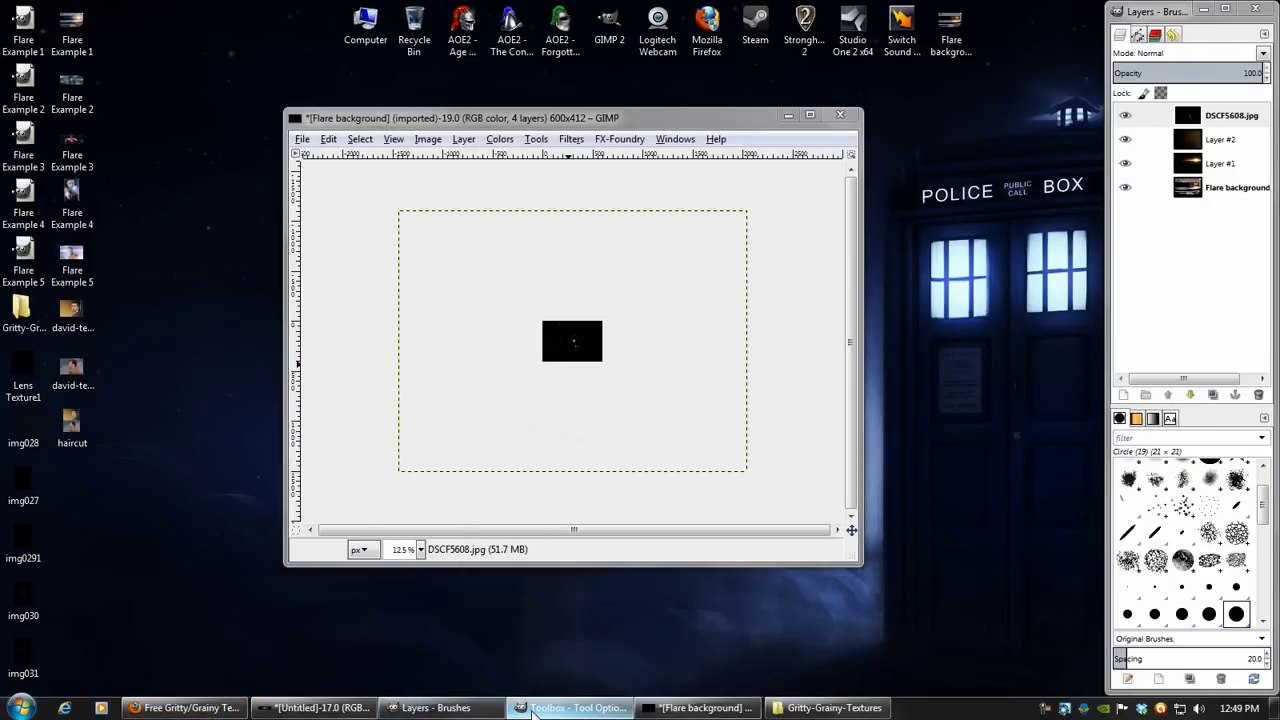
click(37, 94)
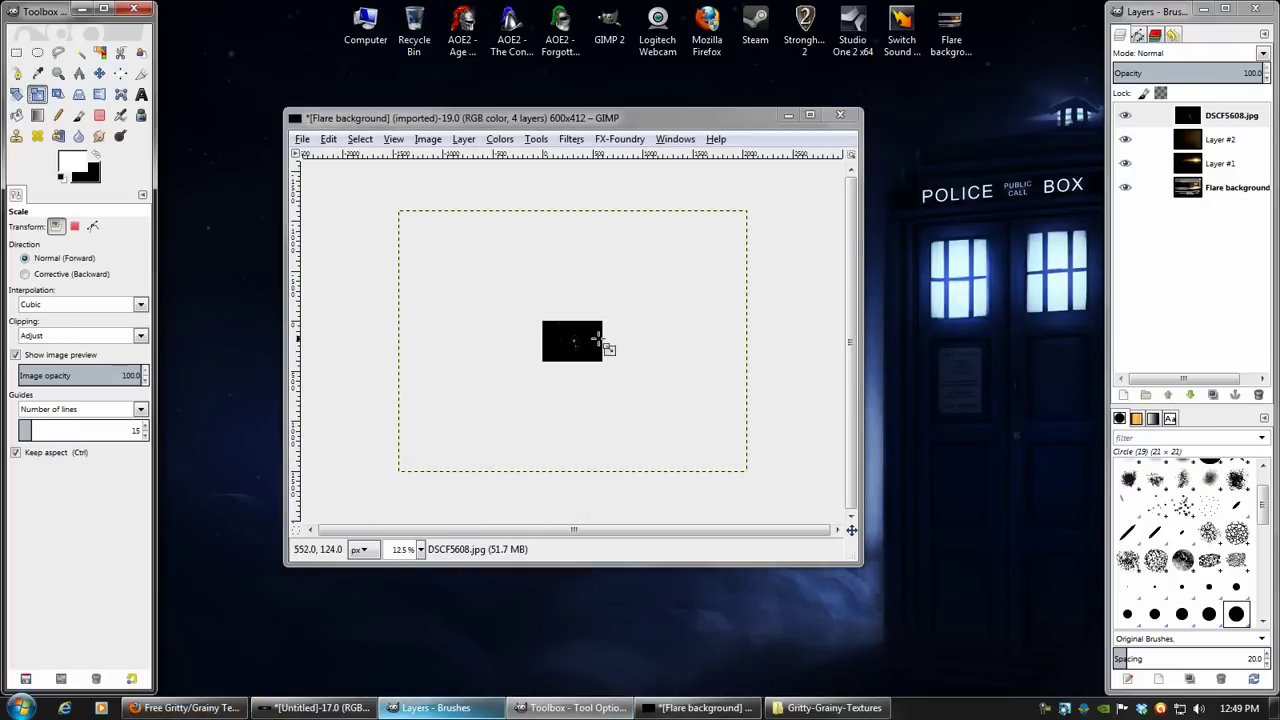
click(600, 342)
mouse_move(566, 360)
mouse_down()
mouse_move(606, 411)
mouse_move(583, 386)
mouse_move(697, 449)
mouse_move(571, 349)
mouse_up()
click(290, 240)
Zoom to 100% and set the texture layer's mode to Dodge
click(404, 549)
text(50)
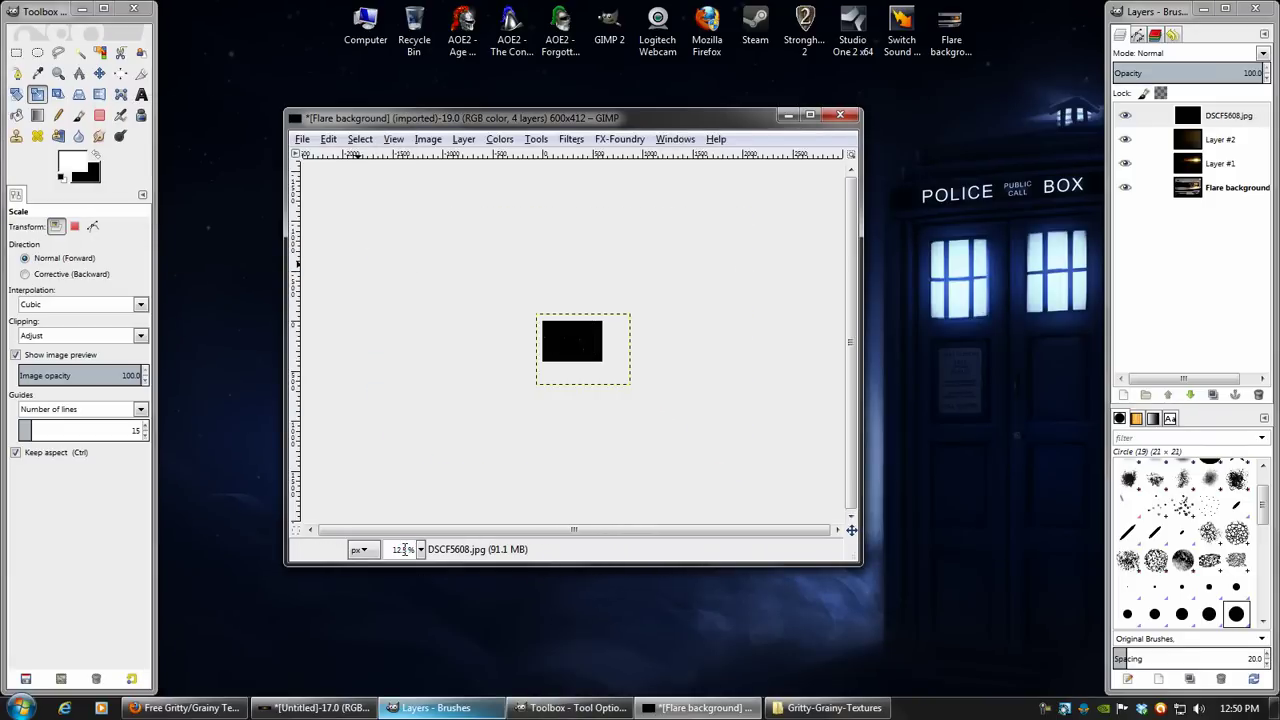
key(Return)
key(1)
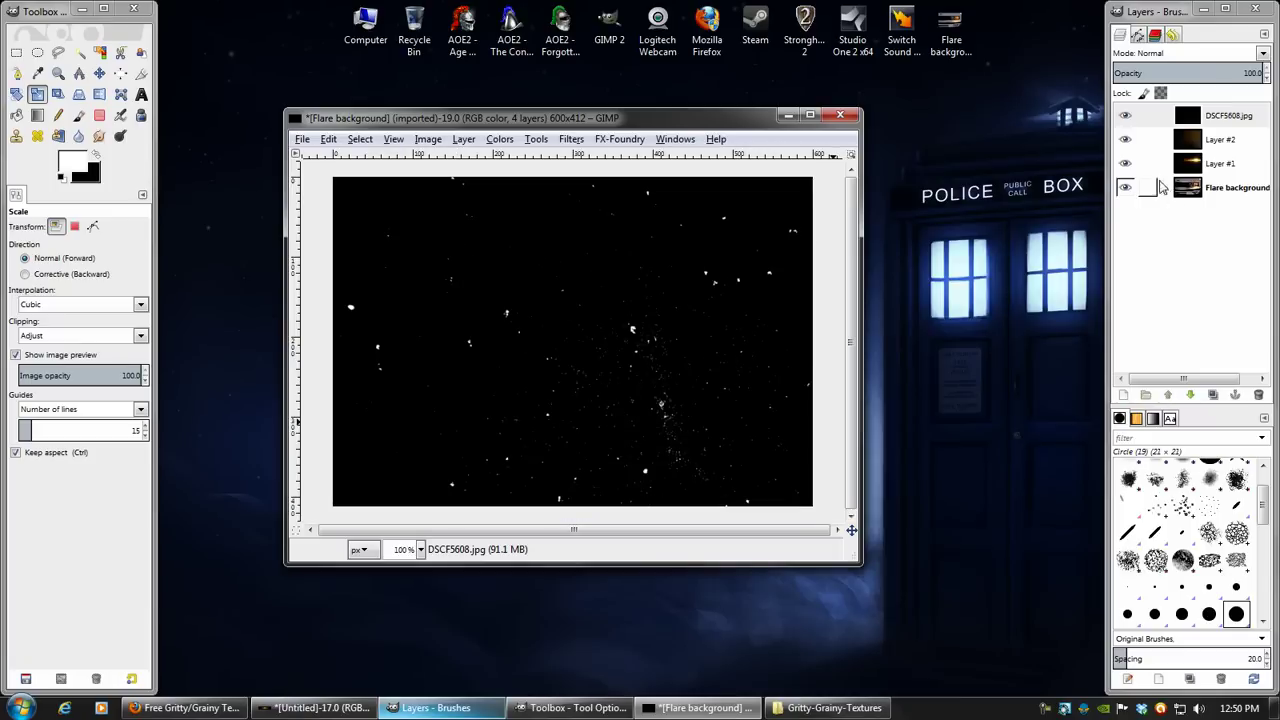
click(1170, 57)
click(1170, 146)
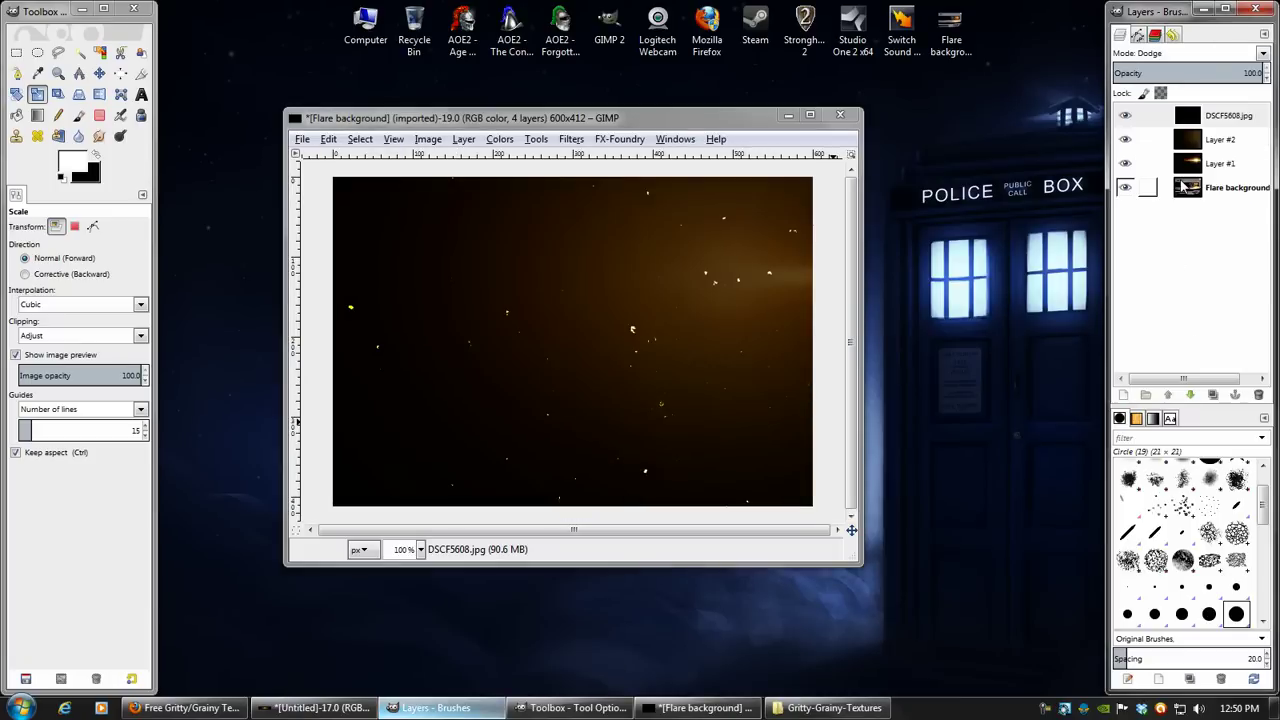
Reposition the texture layer over the flare with the Move tool
key(minus)
key(m)
drag(737, 440, 717, 380)
key(1)
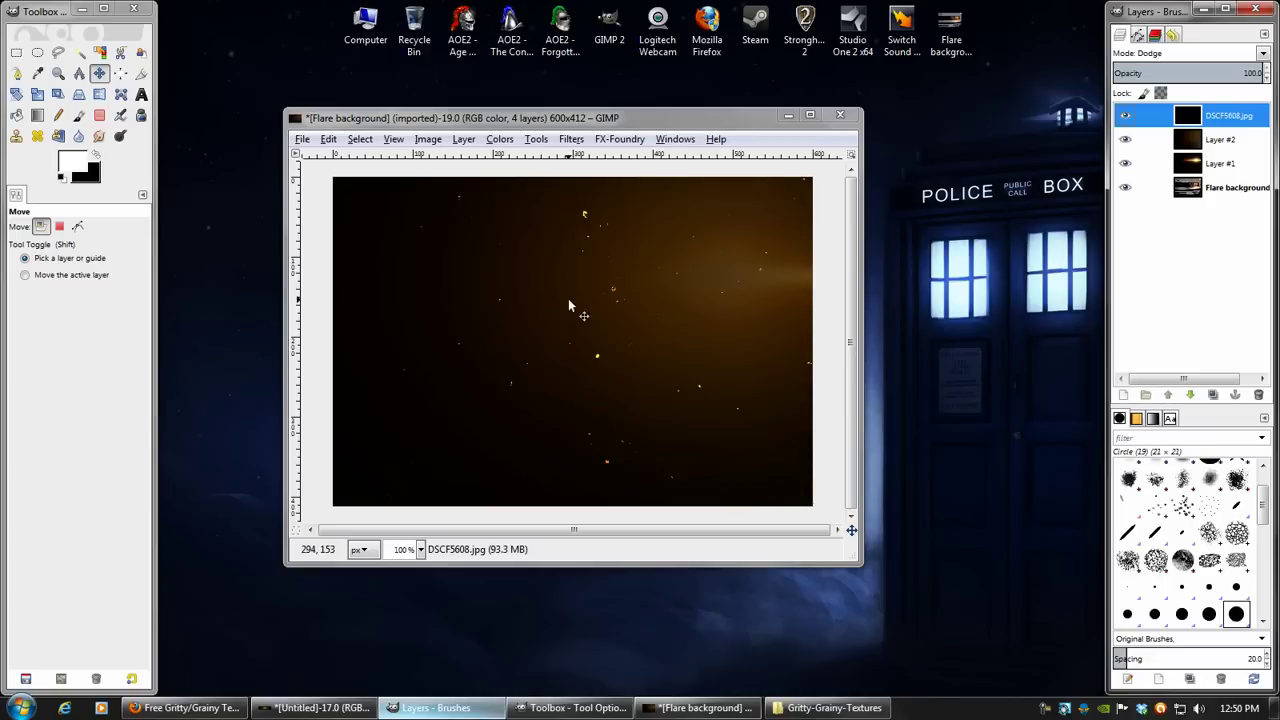
Move the DSCF5608 texture below Layer #2 and merge it down into Layer #1
click(1217, 120)
click(1148, 139)
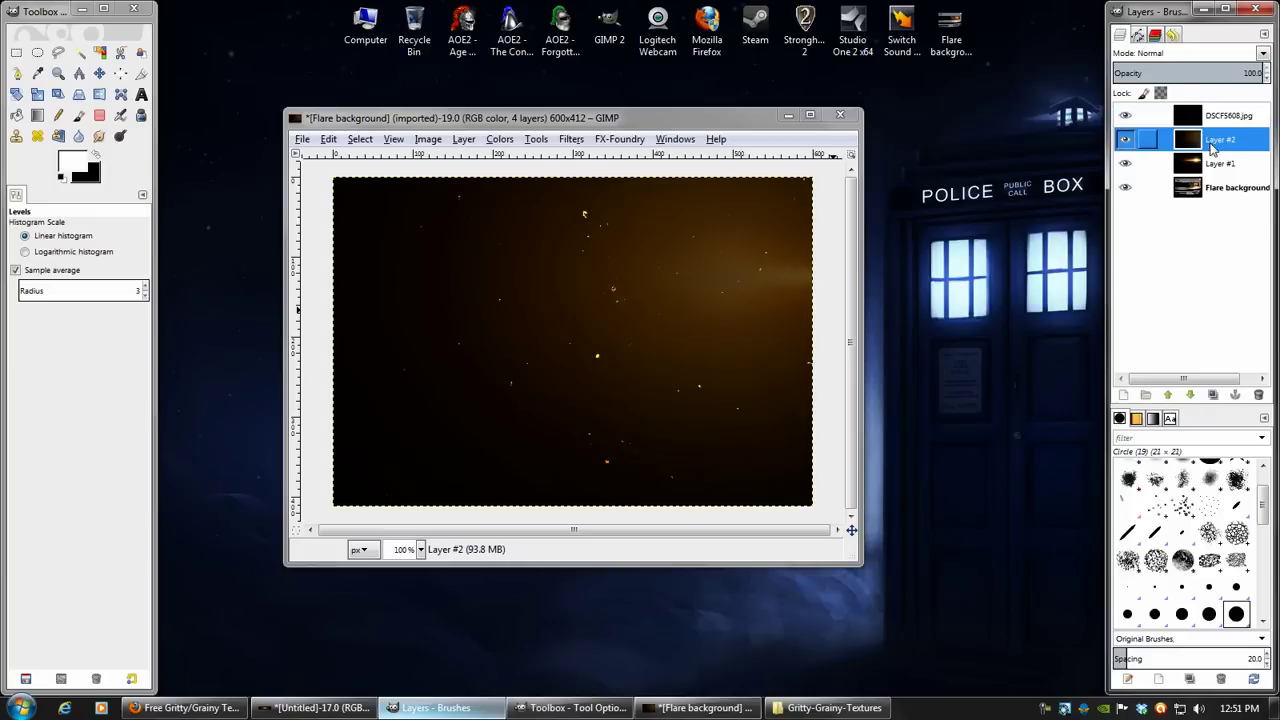
click(1124, 141)
click(1124, 141)
click(1124, 141)
drag(1217, 115, 1217, 145)
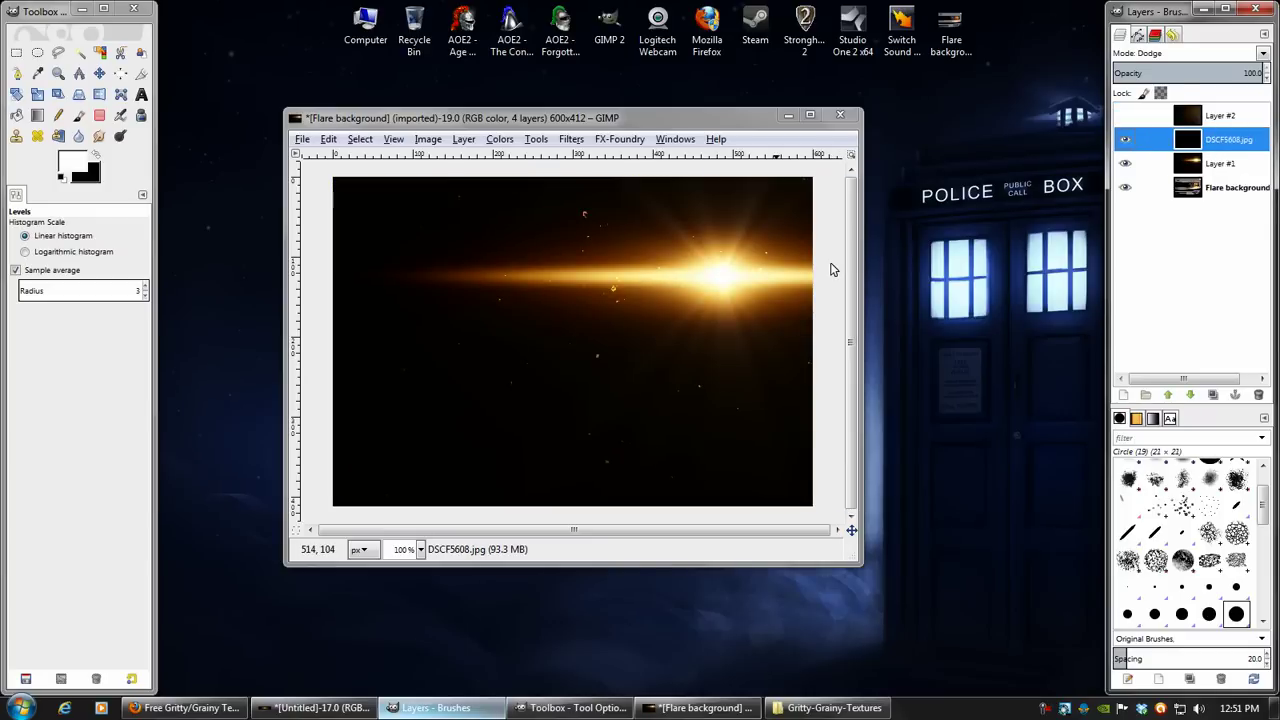
right_click(1138, 141)
click(1145, 263)
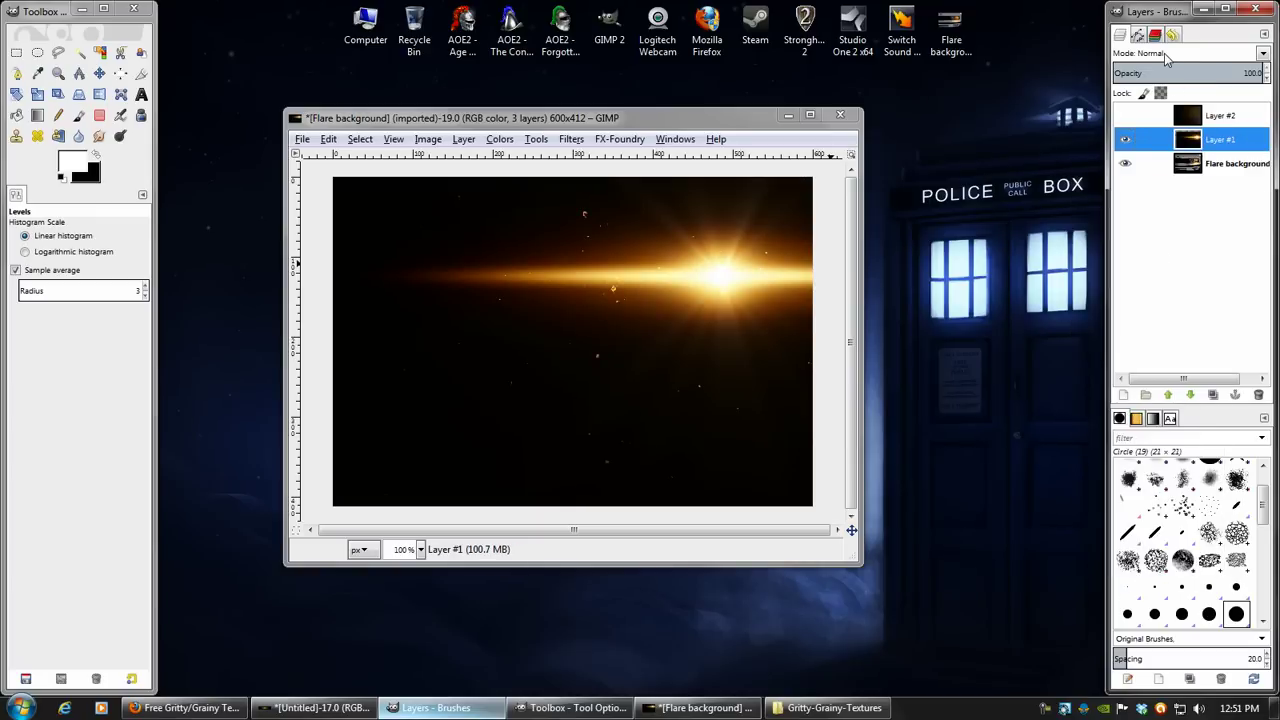
Set Layer #1 to Screen mode after briefly trying Addition
click(1165, 53)
click(1145, 128)
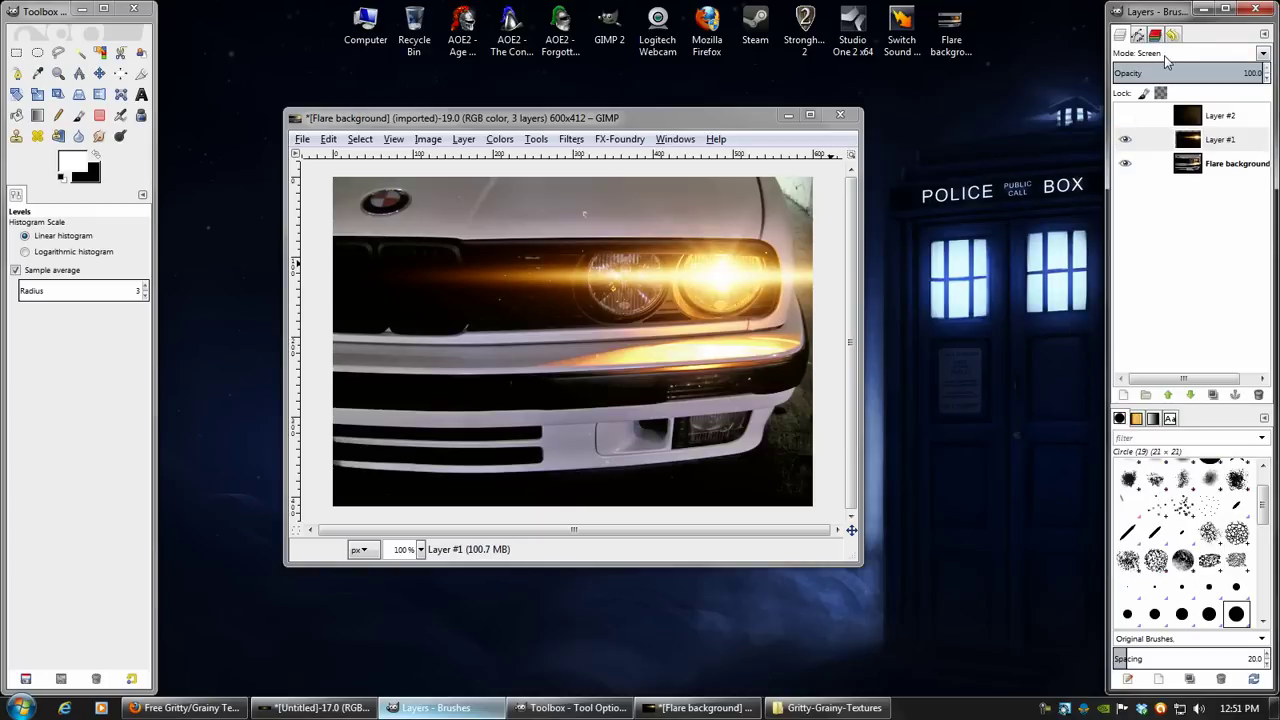
click(1167, 58)
click(1158, 166)
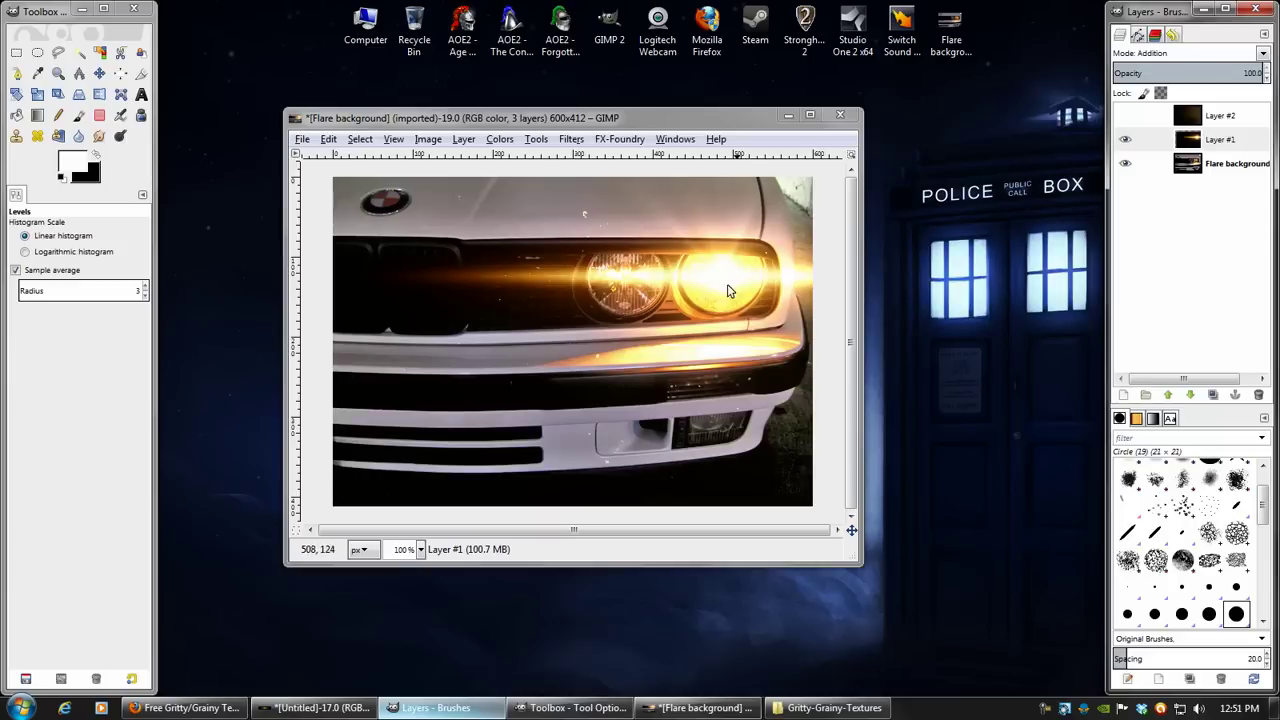
click(1172, 58)
click(1160, 129)
Make Layer #2 visible and set its mode to Screen
click(1125, 115)
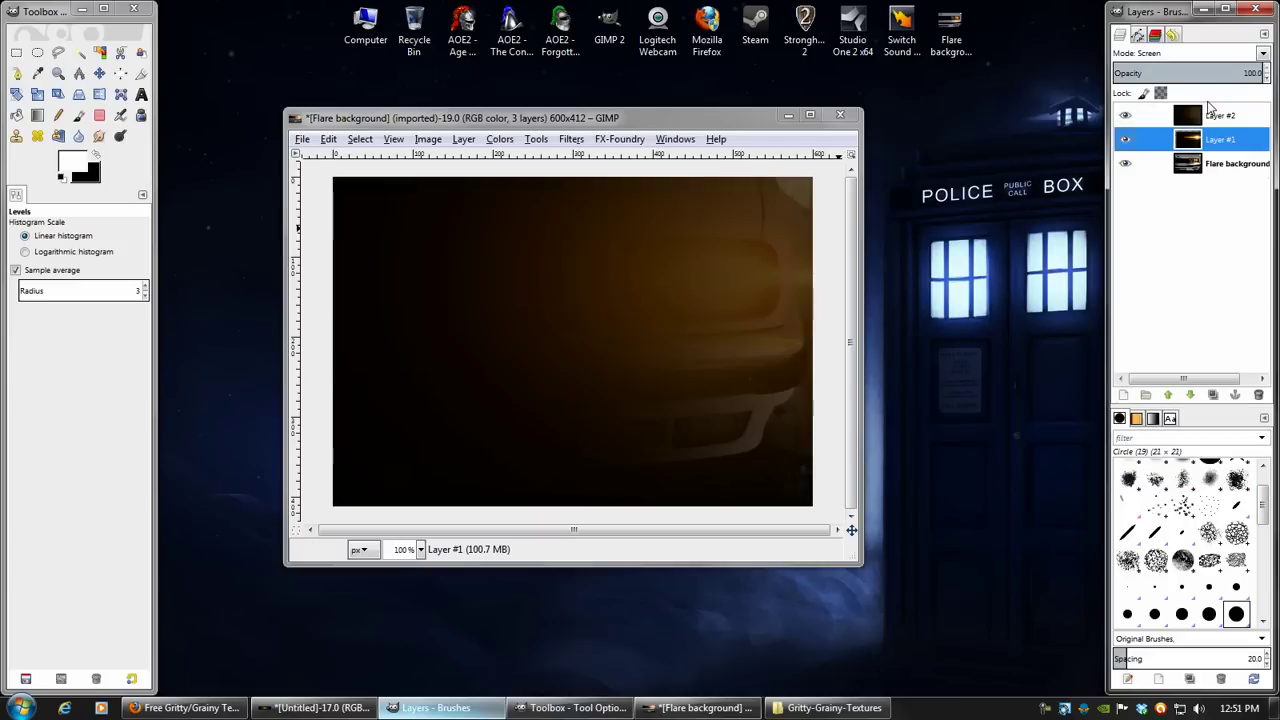
click(1215, 115)
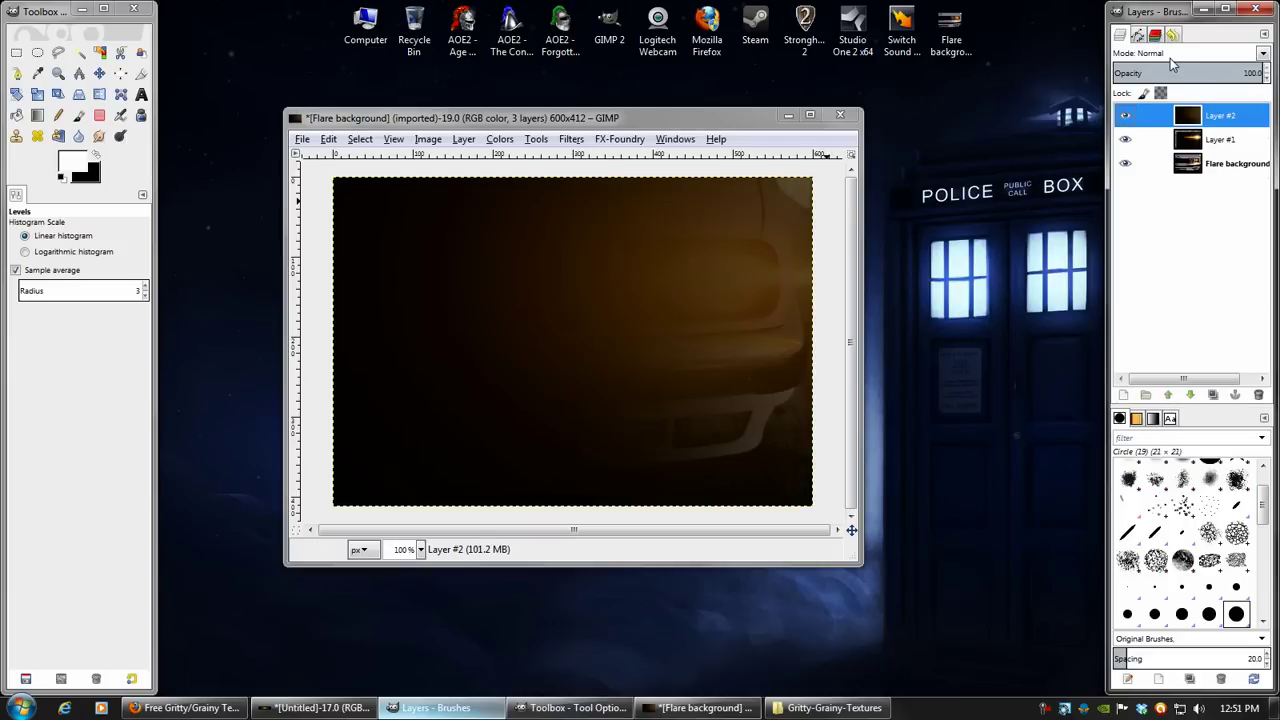
click(1172, 58)
click(1158, 129)
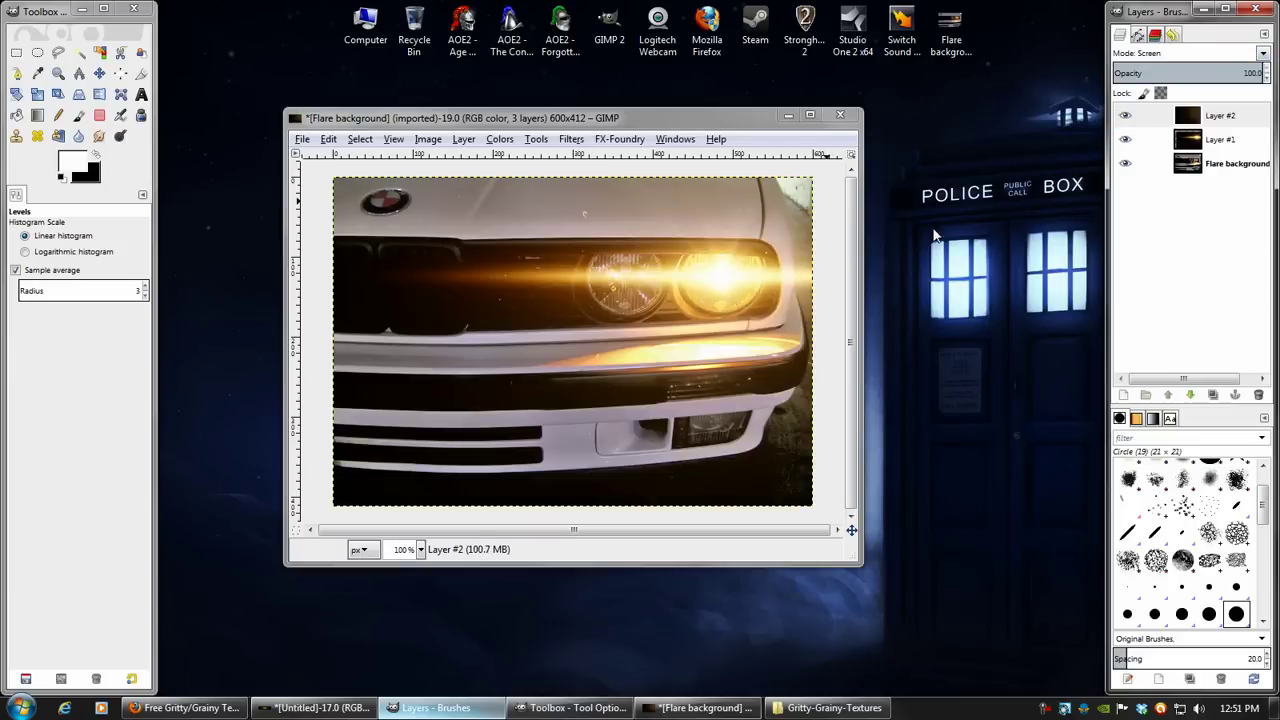
Toggle Layer #2 and Layer #1 visibility to compare the glow
click(1126, 116)
click(1126, 116)
click(1126, 116)
click(1126, 116)
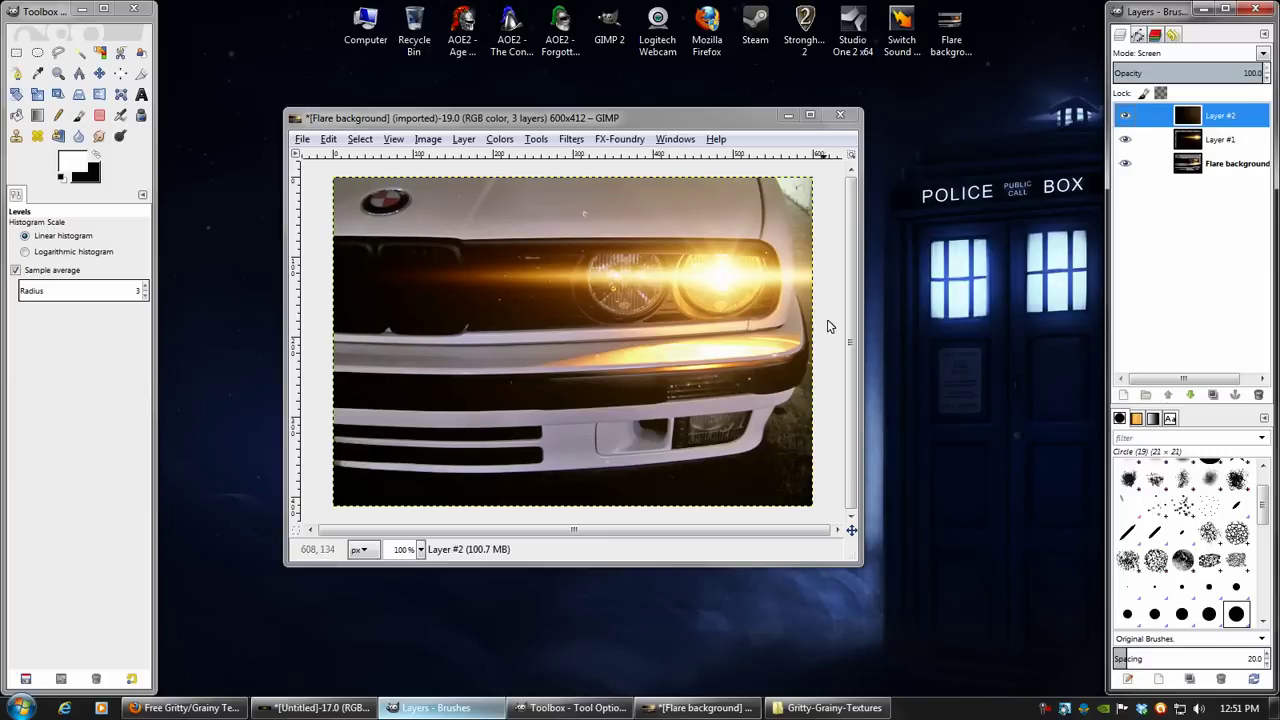
click(1126, 116)
click(1126, 116)
click(1126, 116)
click(1127, 117)
click(1126, 140)
click(1126, 140)
click(1126, 141)
click(1126, 141)
click(1127, 141)
click(1127, 141)
Undo the earlier flare steps and set the black layer to Screen mode
click(328, 140)
click(328, 140)
click(328, 140)
click(360, 158)
click(1137, 35)
click(1120, 34)
click(1190, 52)
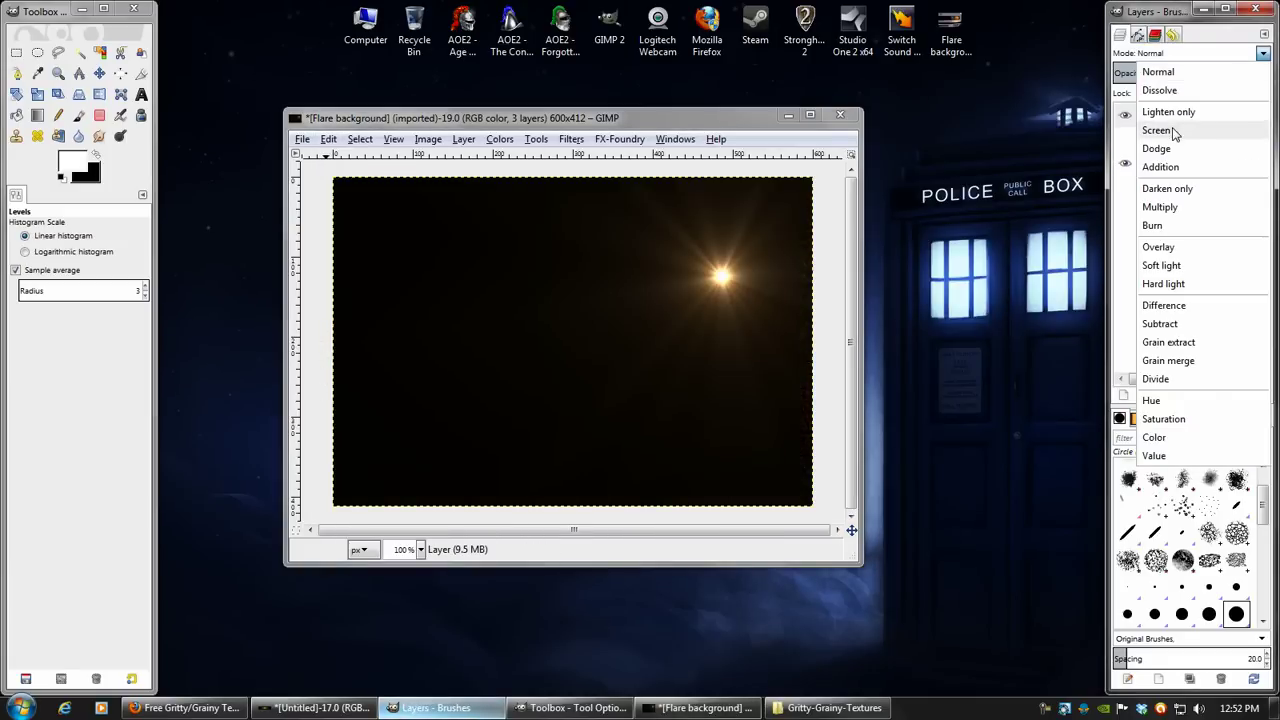
click(1164, 129)
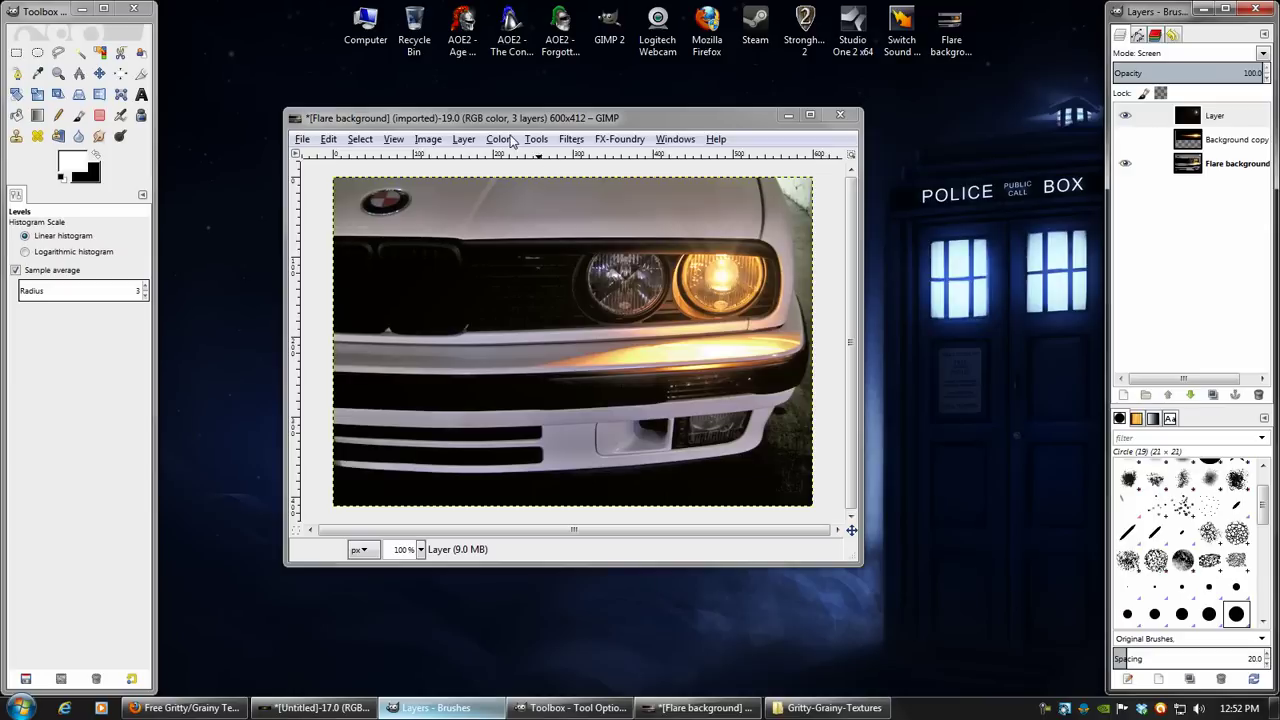
Render an orange Supernova on the right headlight and compare it against the car photo
click(568, 145)
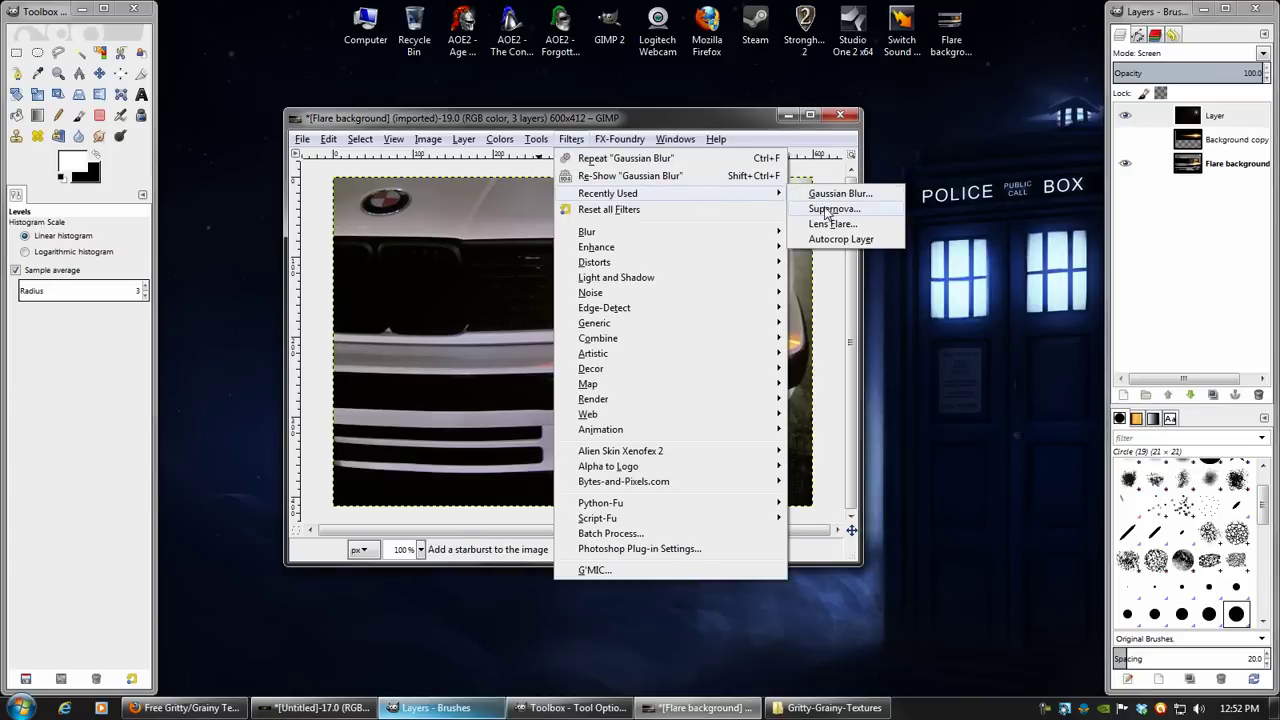
click(490, 422)
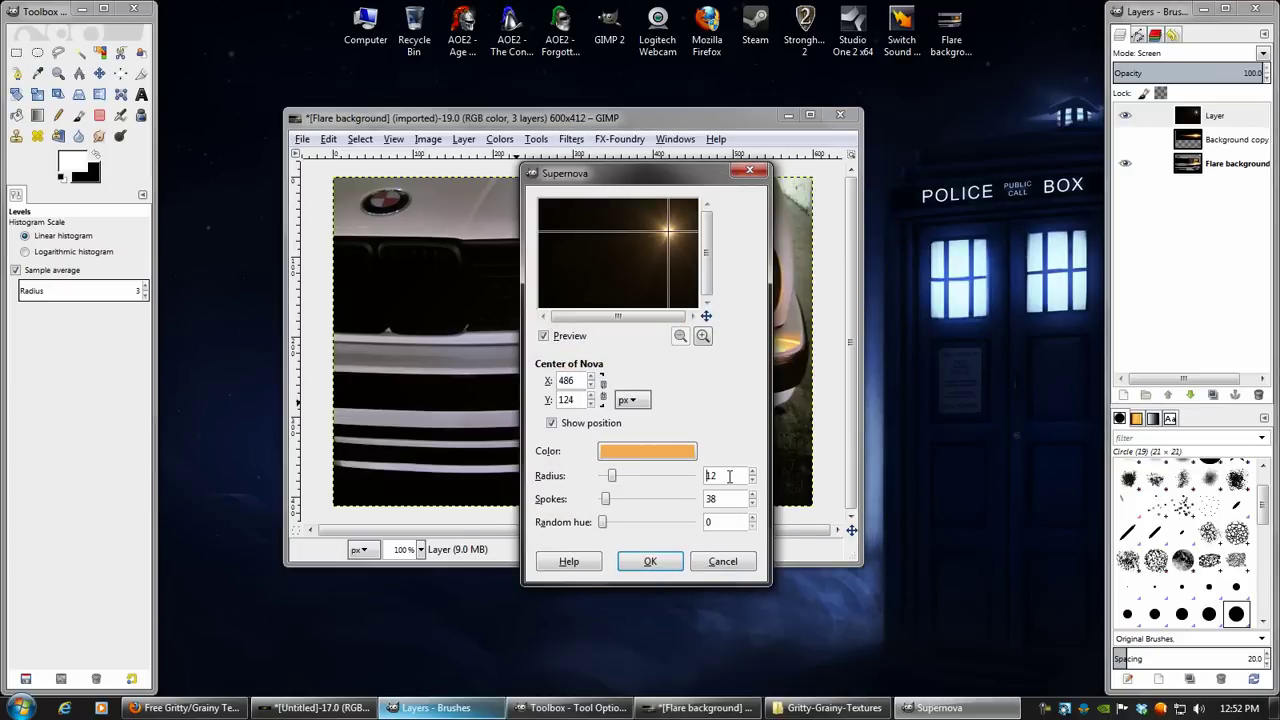
click(650, 561)
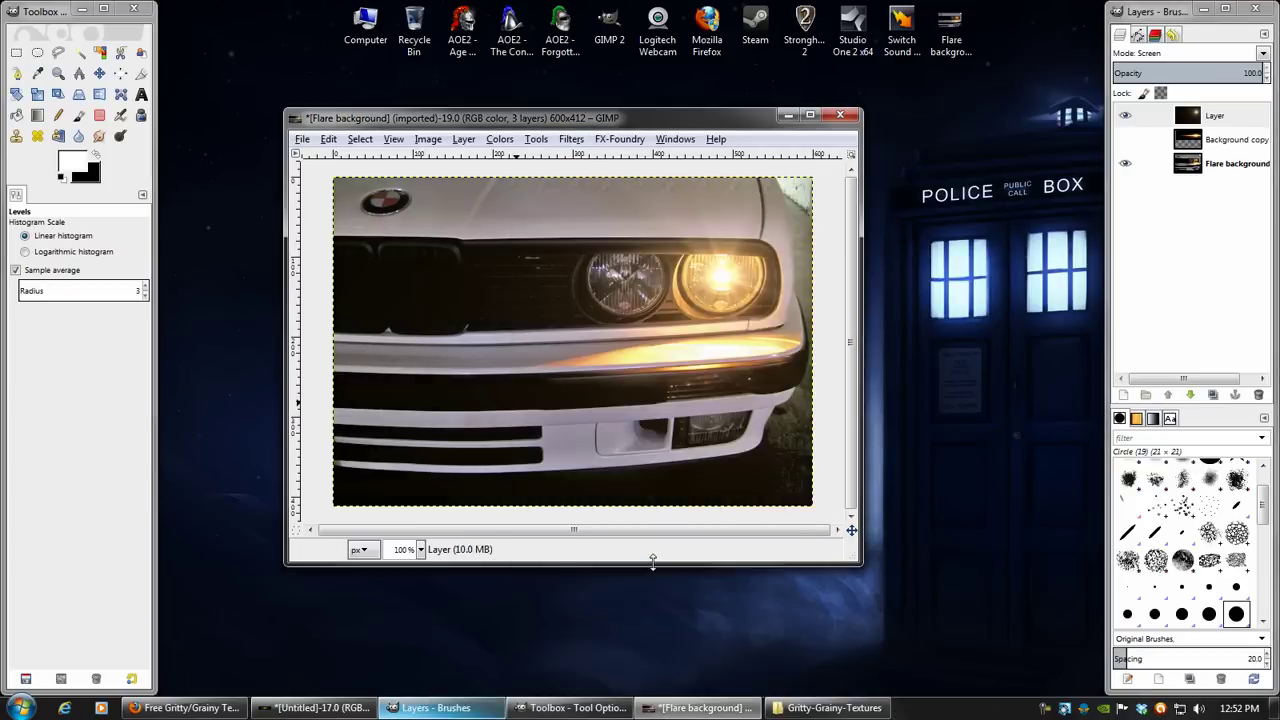
click(1145, 116)
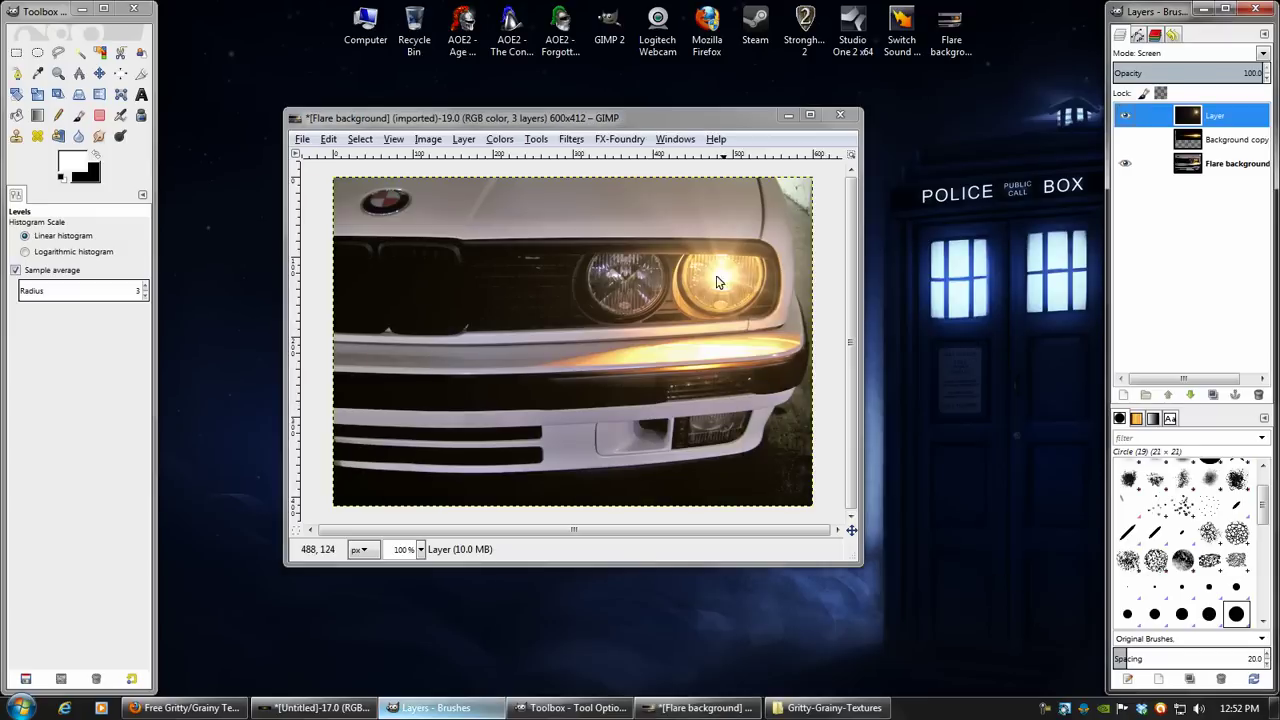
click(1127, 166)
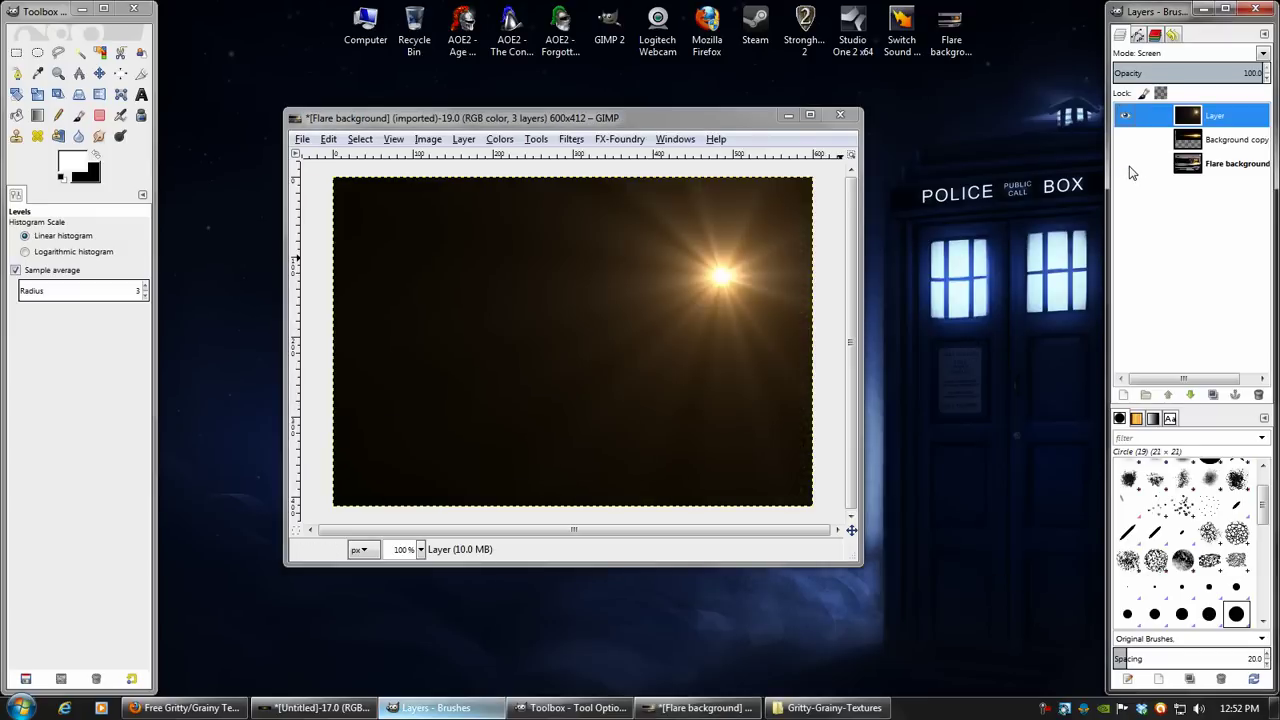
click(1126, 164)
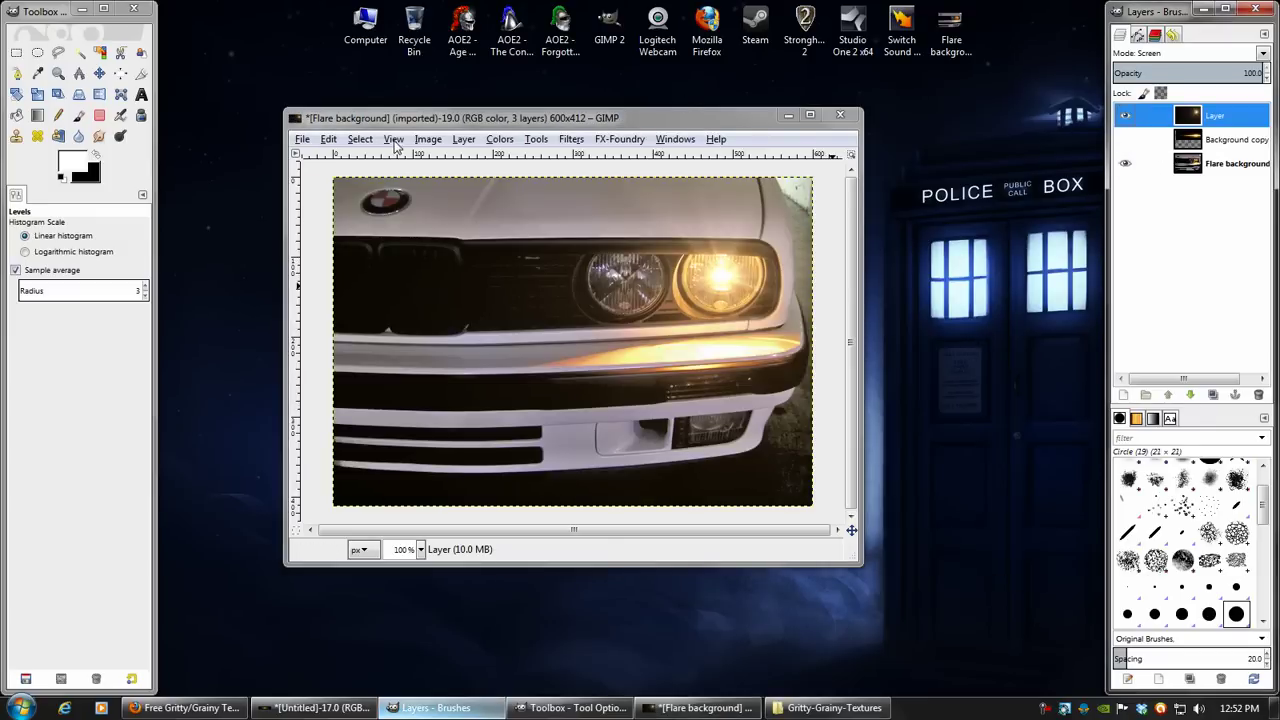
click(500, 139)
Brighten the Supernova glow by lowering the Levels white input to about 197
click(521, 255)
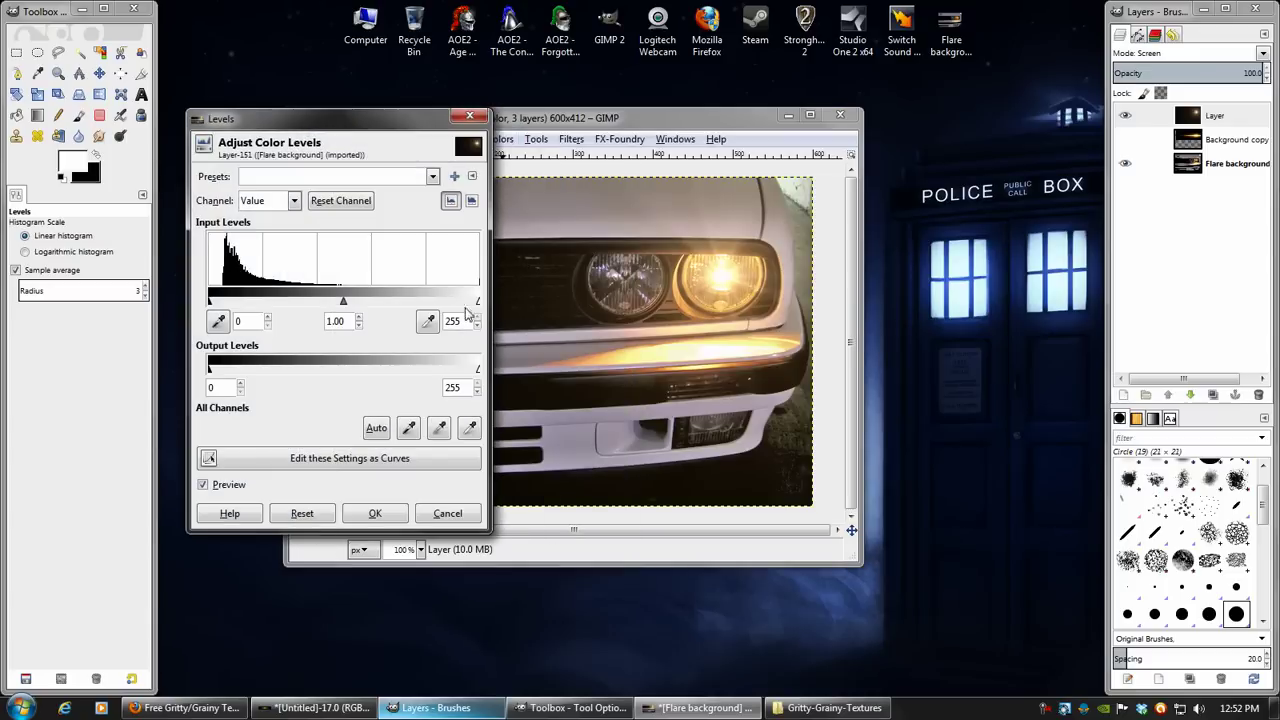
mouse_move(478, 305)
mouse_down()
mouse_move(390, 303)
mouse_move(418, 303)
mouse_up()
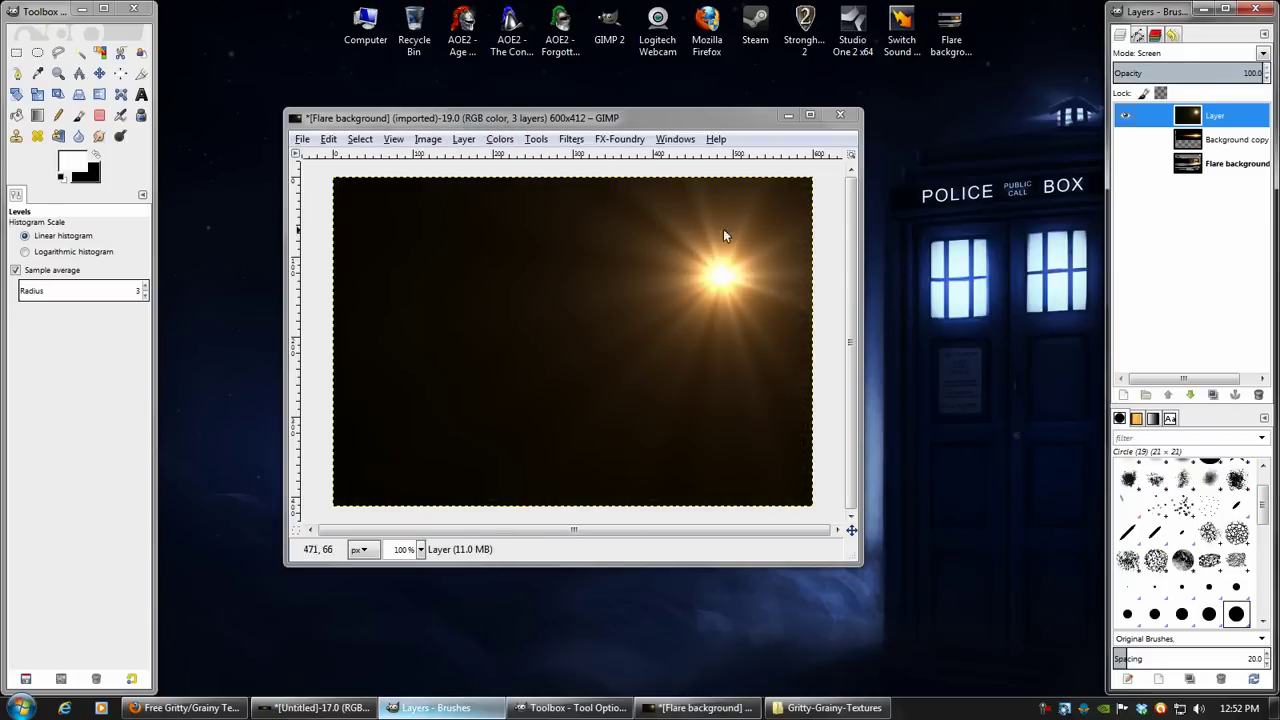
click(1125, 163)
click(1125, 116)
click(1126, 117)
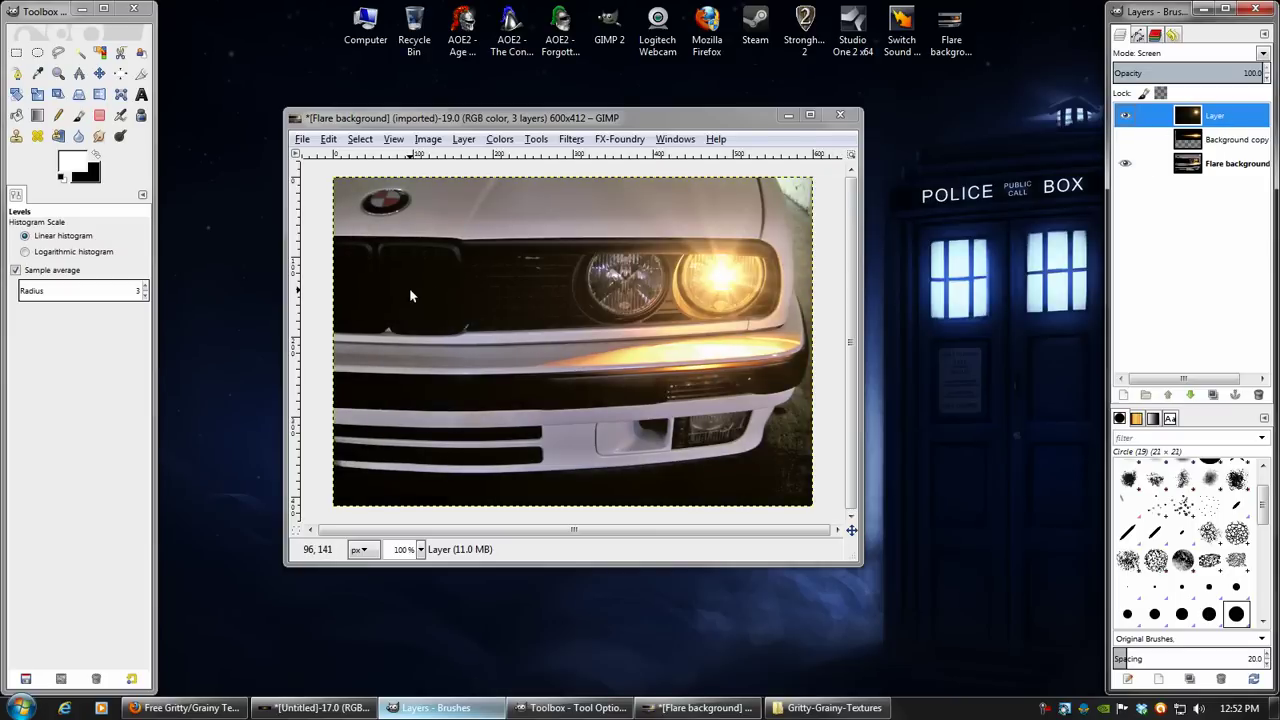
drag(858, 566, 922, 585)
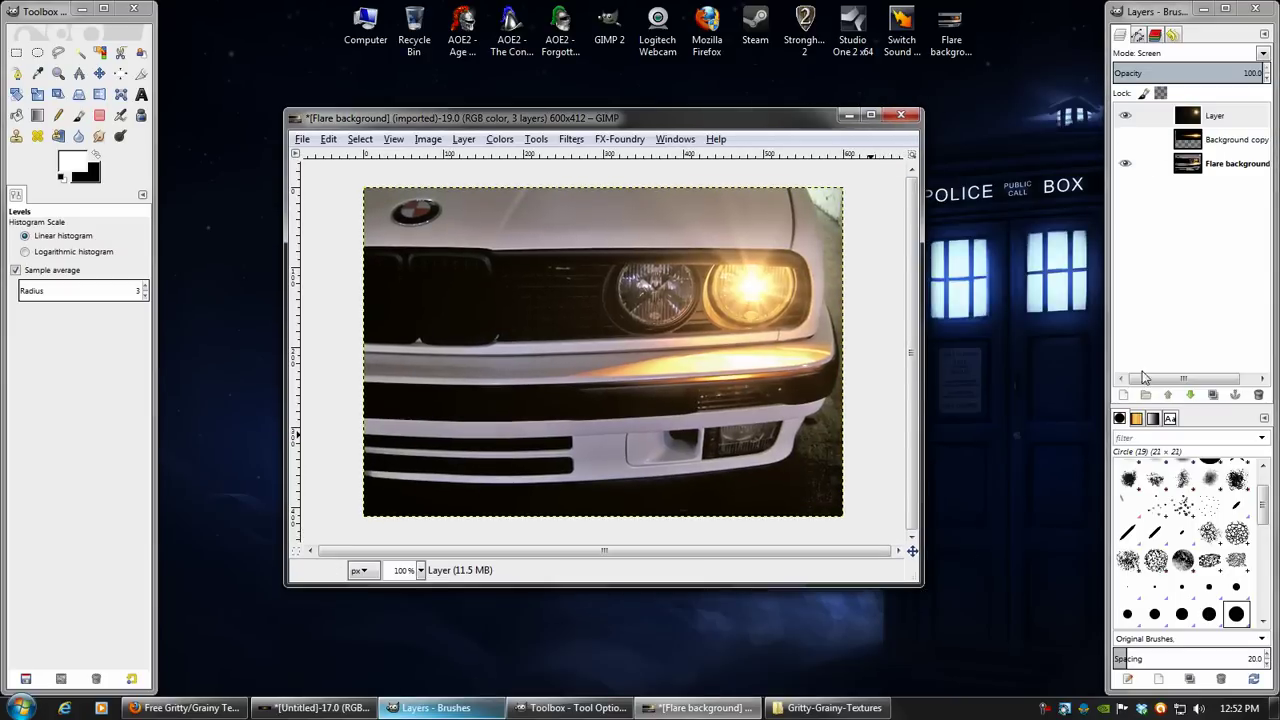
click(1123, 395)
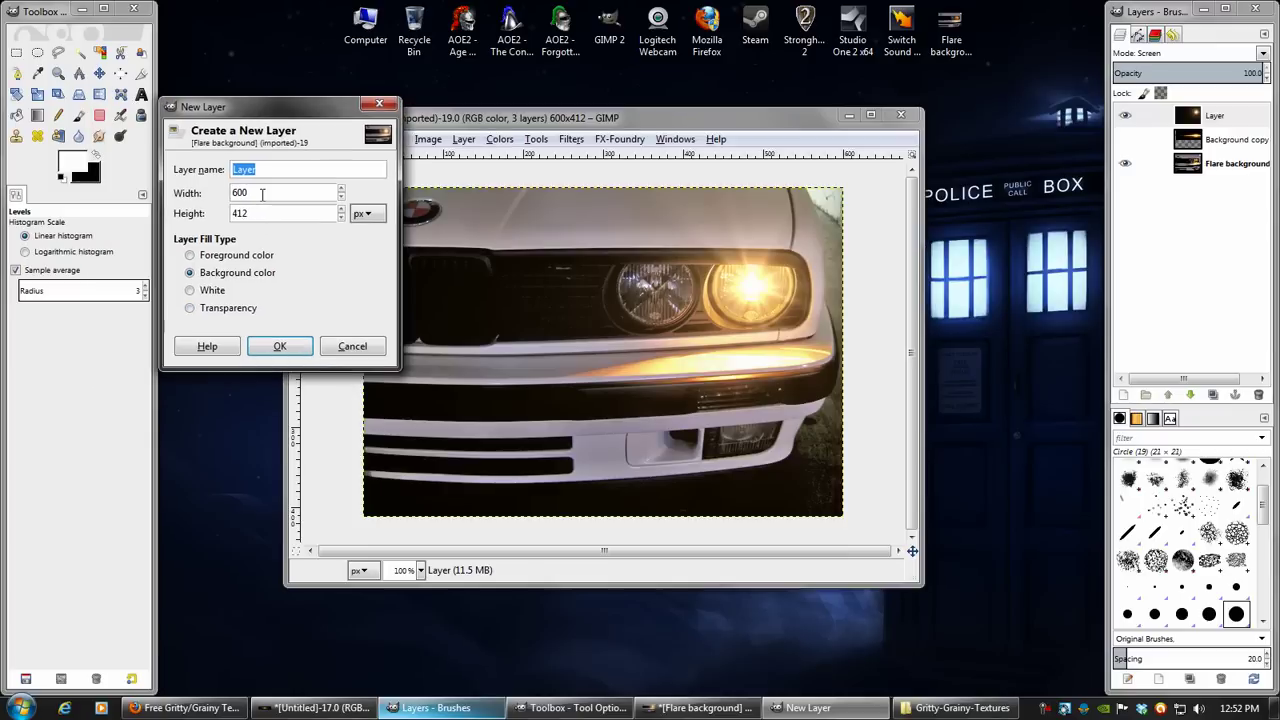
Add a transparent new layer and set the foreground colour to blue 0068ff
click(232, 308)
click(279, 346)
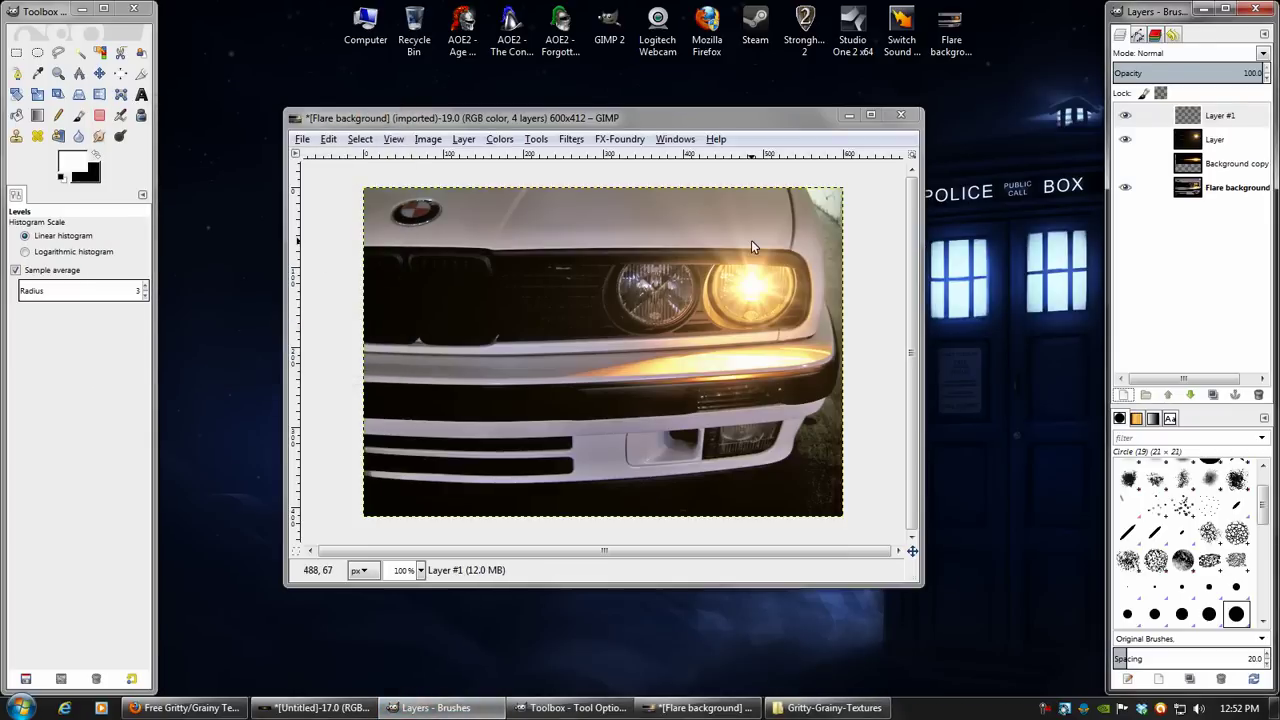
click(71, 166)
drag(745, 122, 530, 130)
click(567, 296)
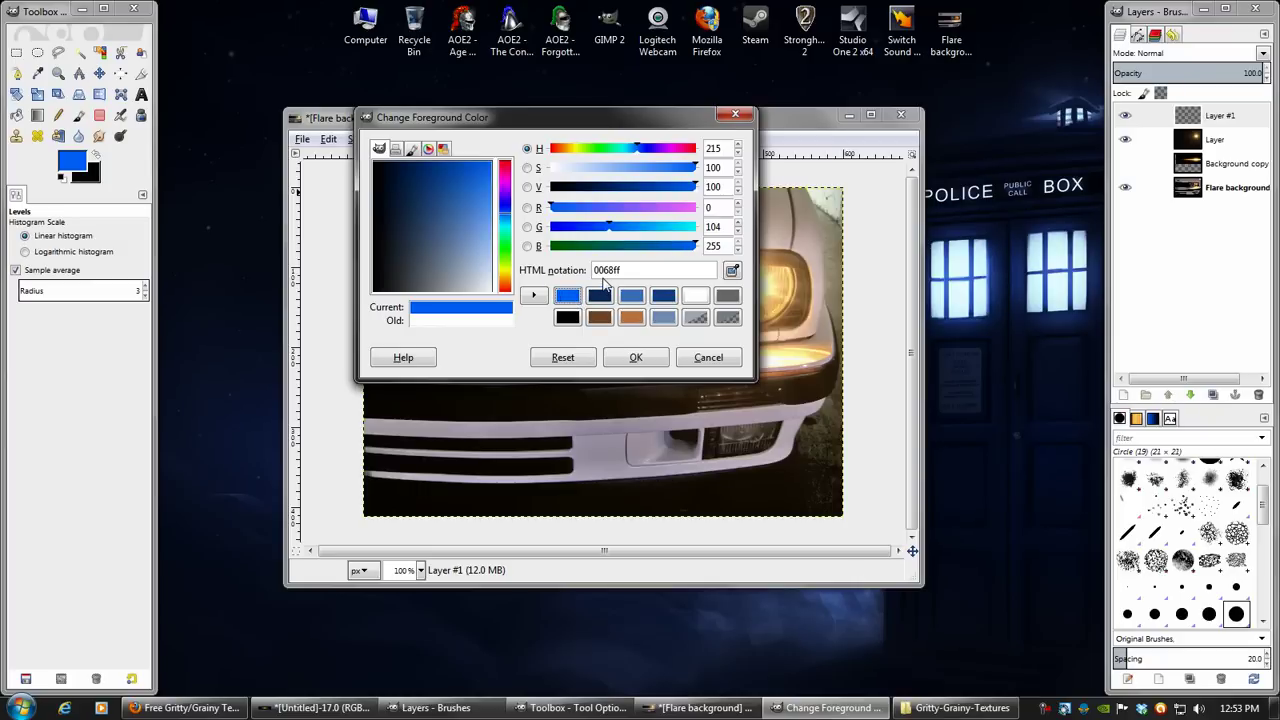
click(636, 358)
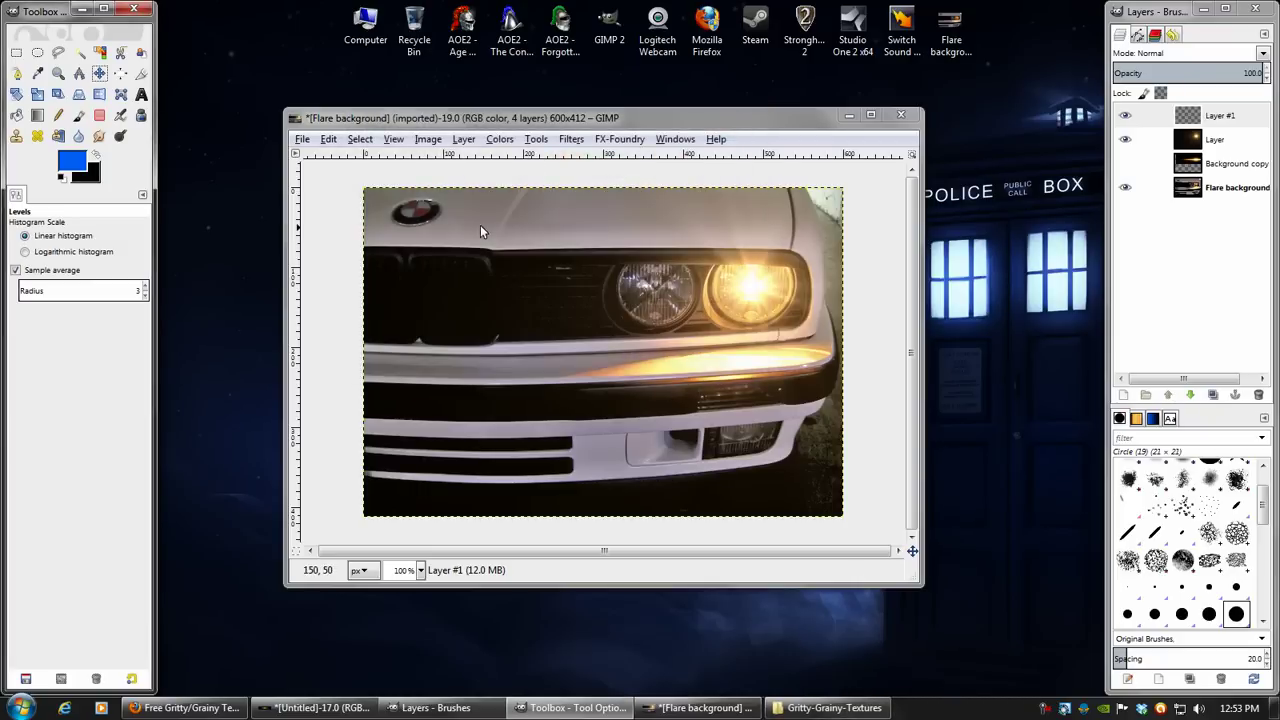
Show guides and paint a straight blue line along the guide through both headlights
click(392, 139)
click(420, 329)
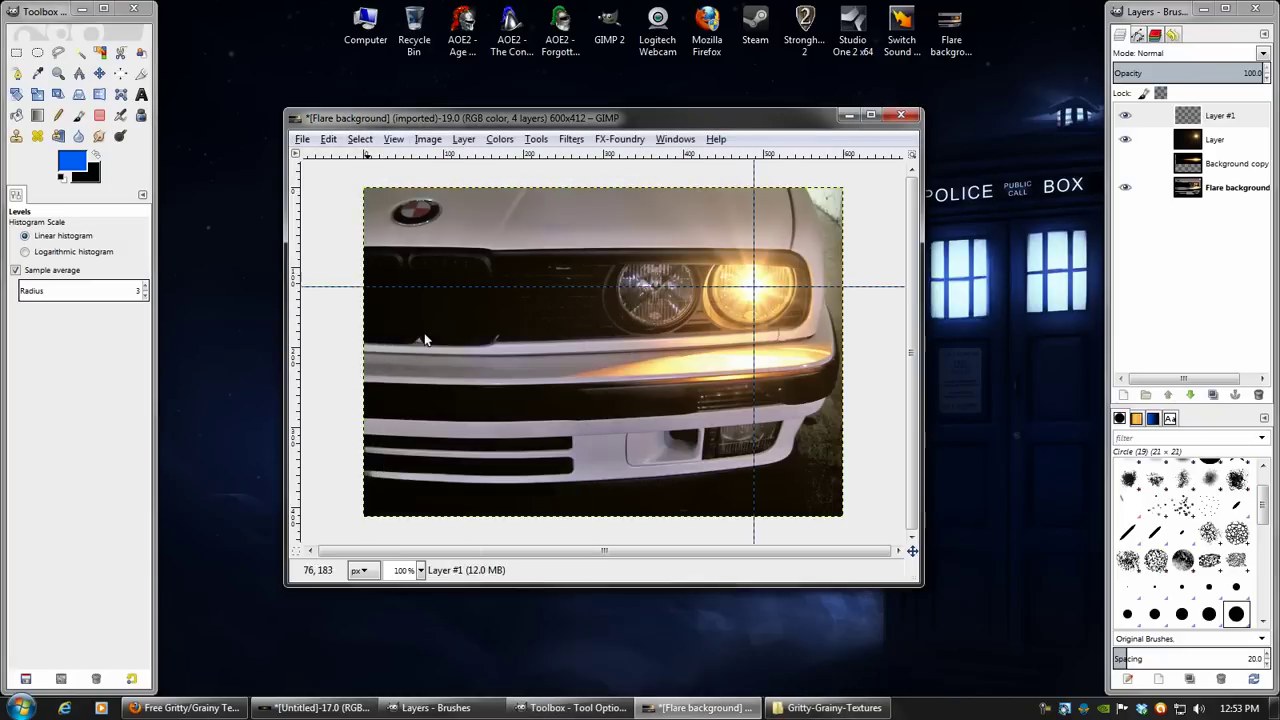
click(79, 115)
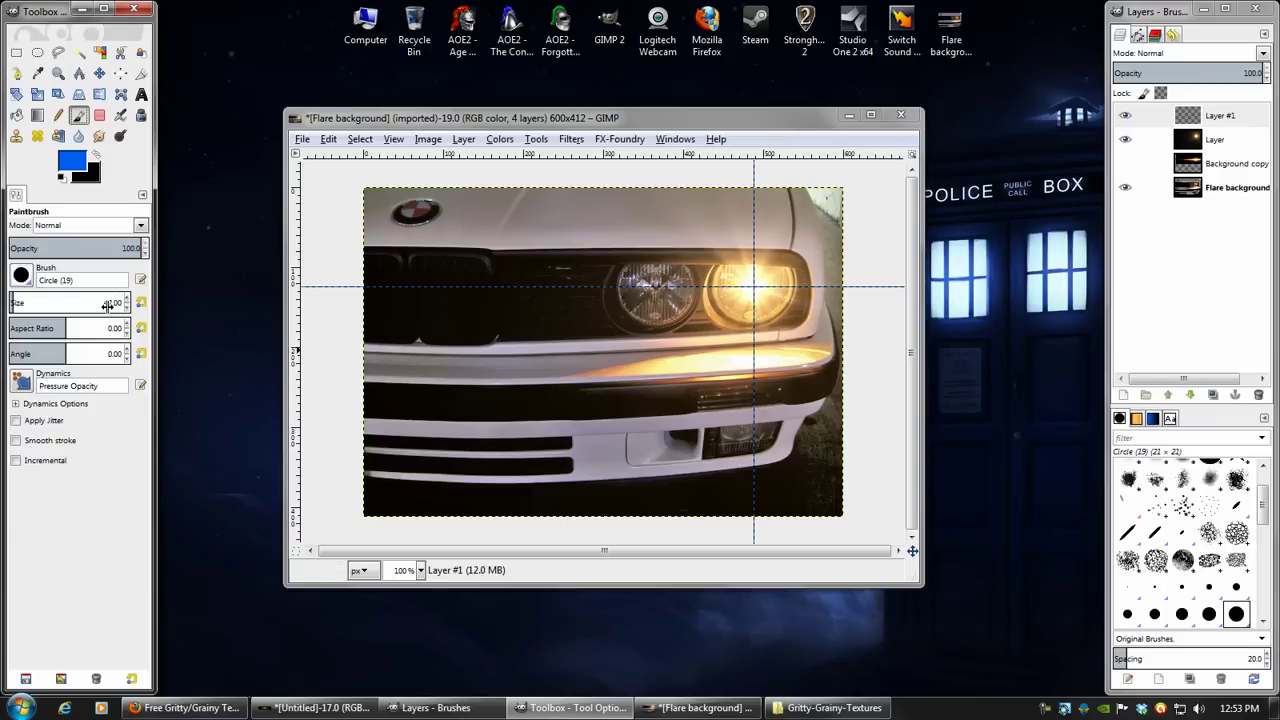
key(bracketleft)
key(bracketleft)
key(bracketleft)
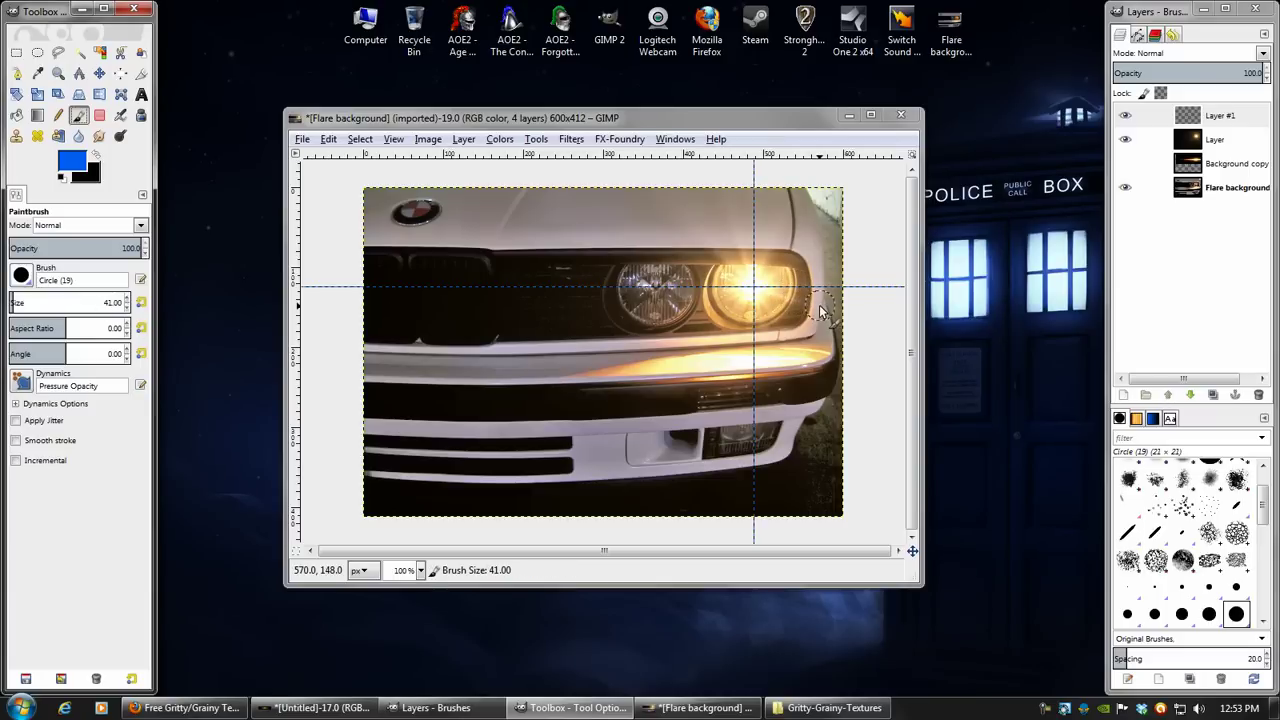
key(bracketleft)
key(bracketleft)
key(bracketleft)
key(bracketleft)
key(bracketleft)
key(bracketleft)
key(bracketleft)
key(bracketleft)
key(bracketleft)
drag(819, 305, 552, 290)
key(ctrl+z)
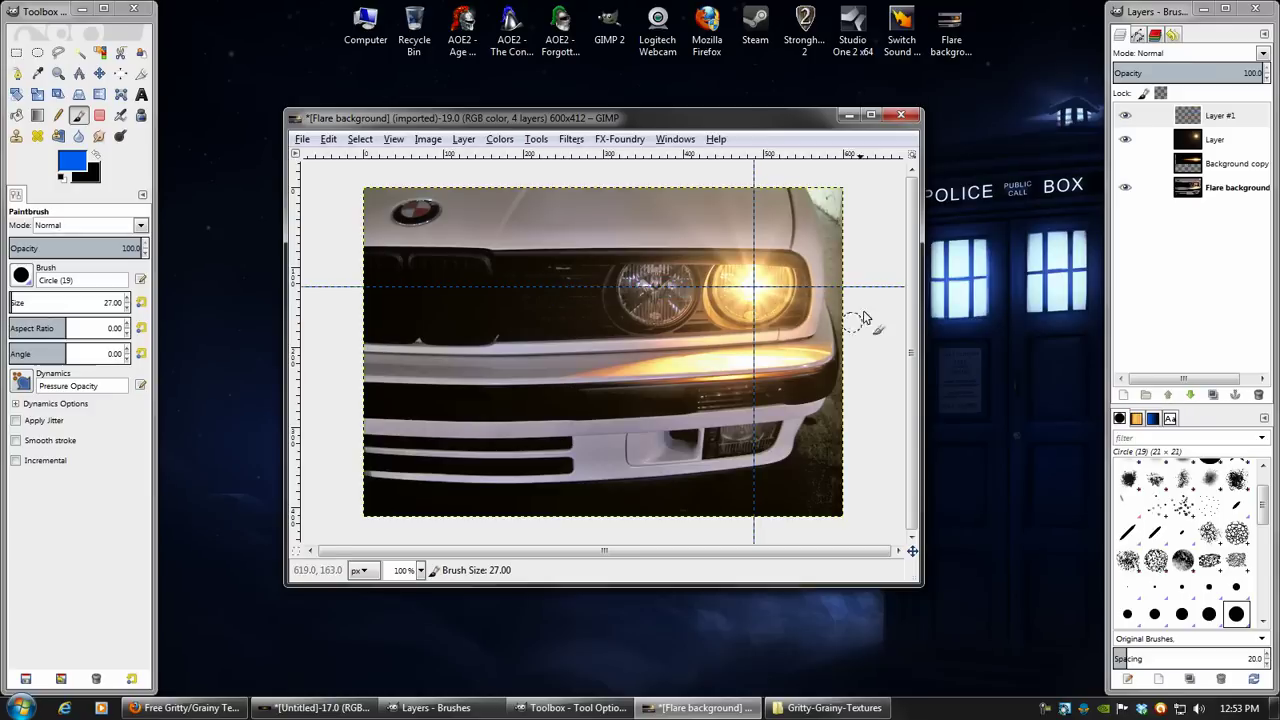
shift+click(553, 287)
click(99, 73)
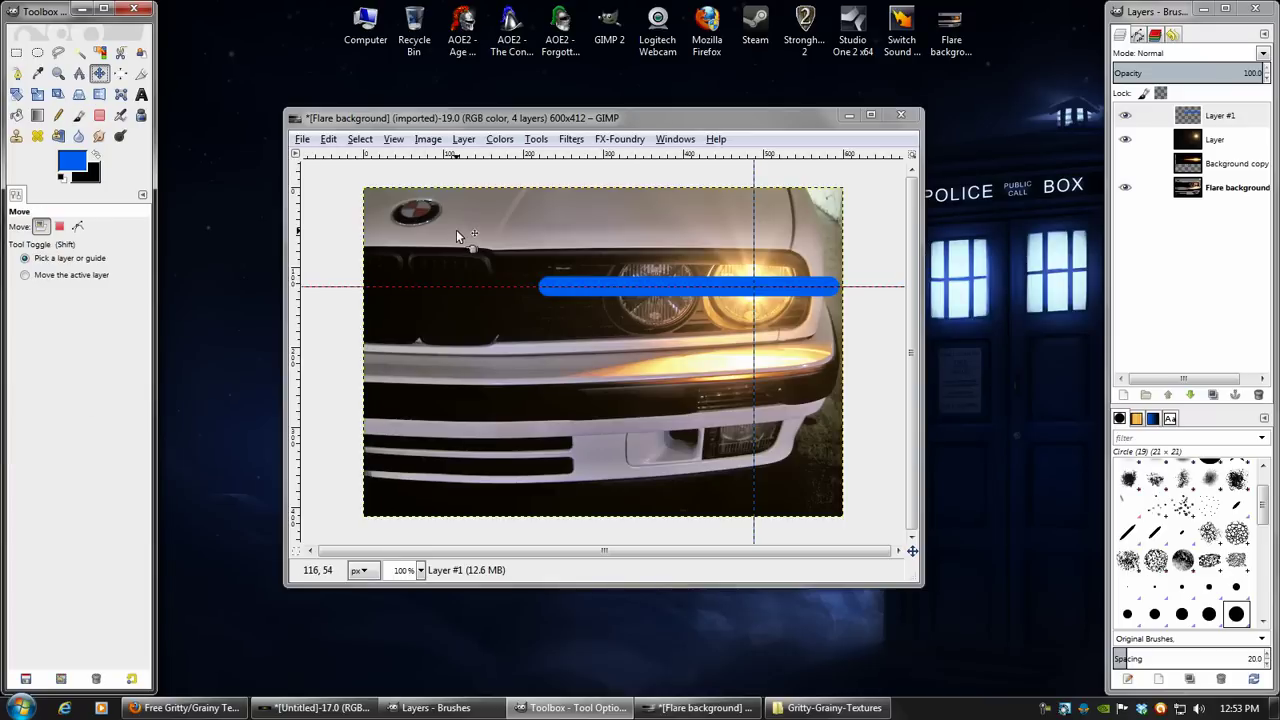
Blur the blue stroke with a 400 × 20 px Gaussian blur
click(1140, 120)
click(1125, 115)
click(1125, 115)
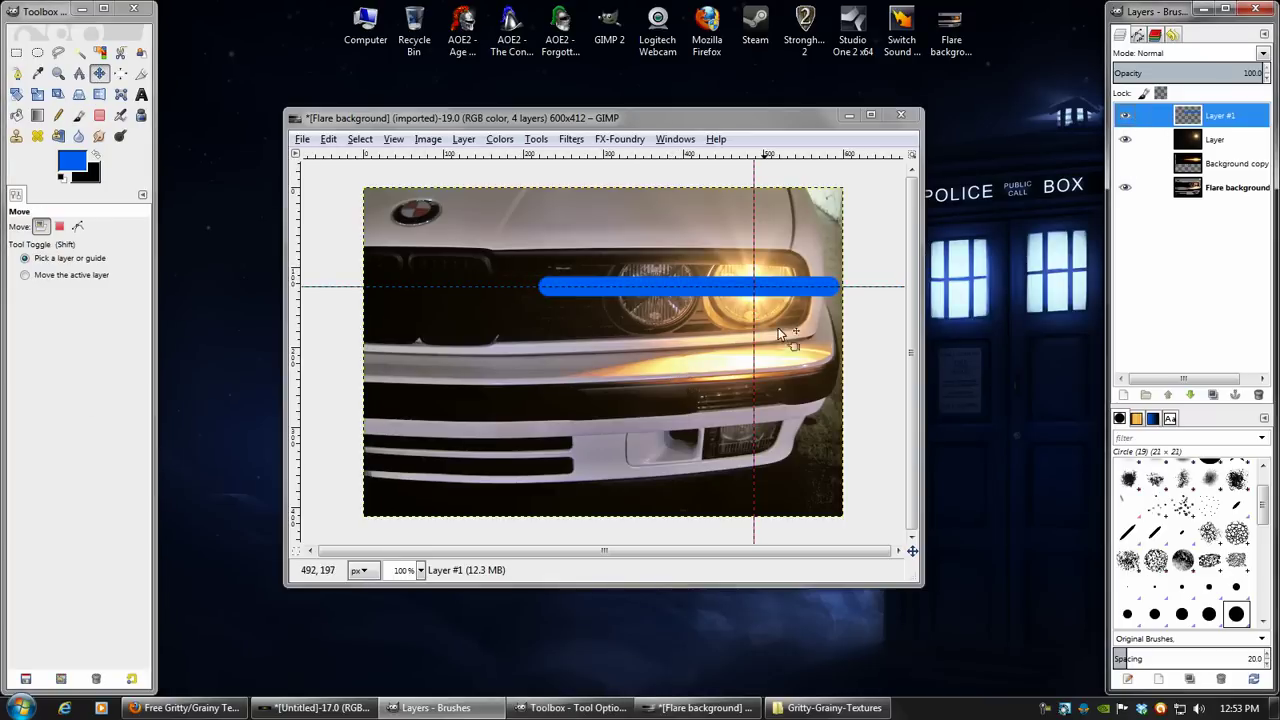
click(572, 140)
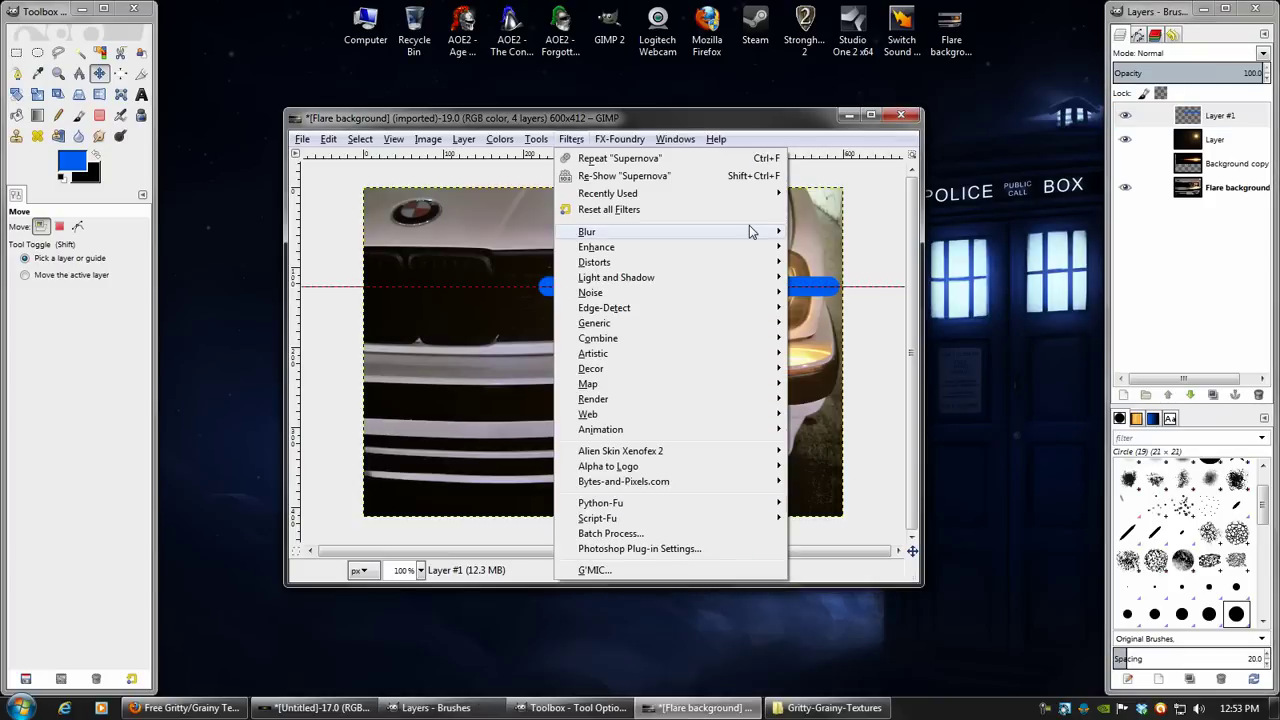
mouse_move(767, 236)
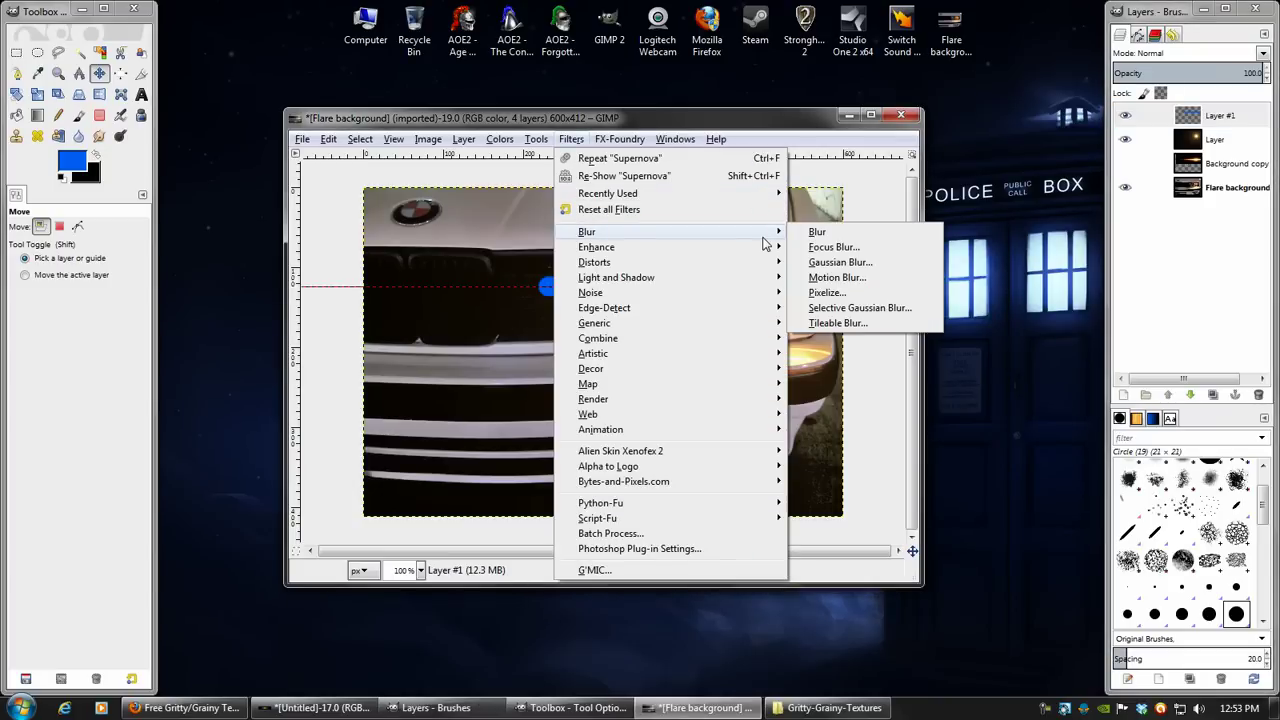
click(824, 263)
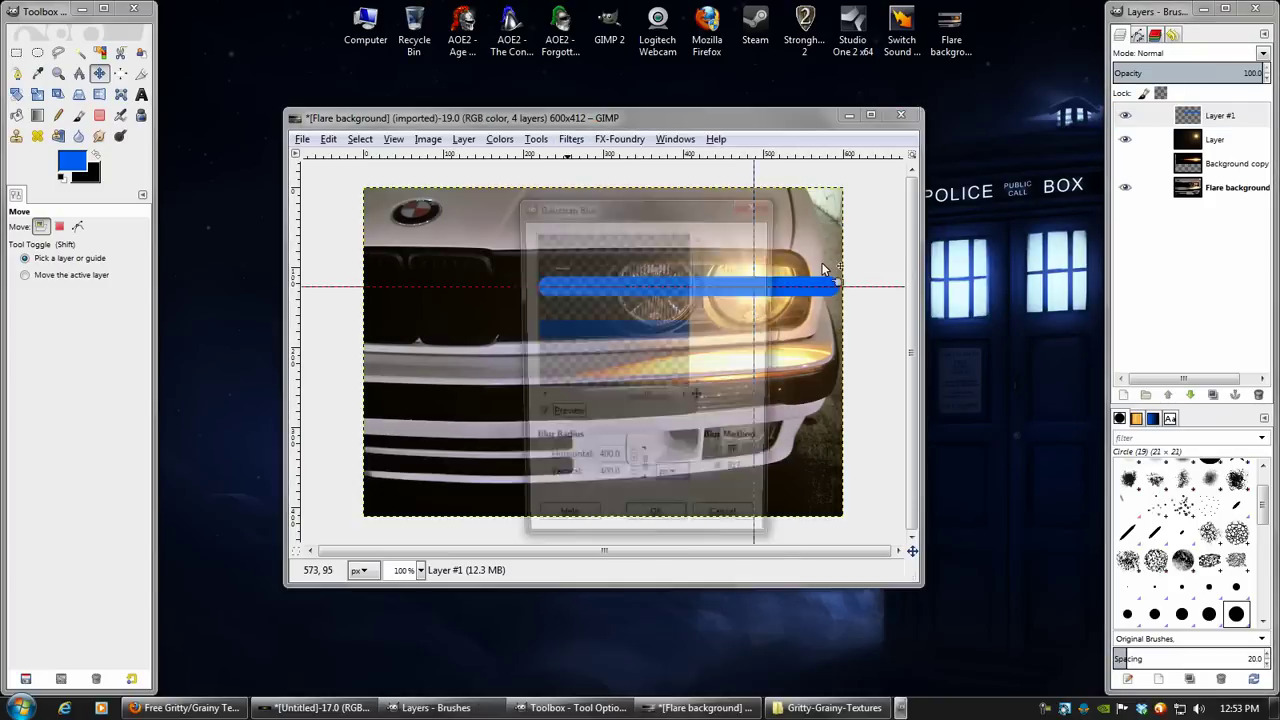
mouse_move(703, 285)
mouse_down()
mouse_move(716, 341)
mouse_move(705, 298)
mouse_up()
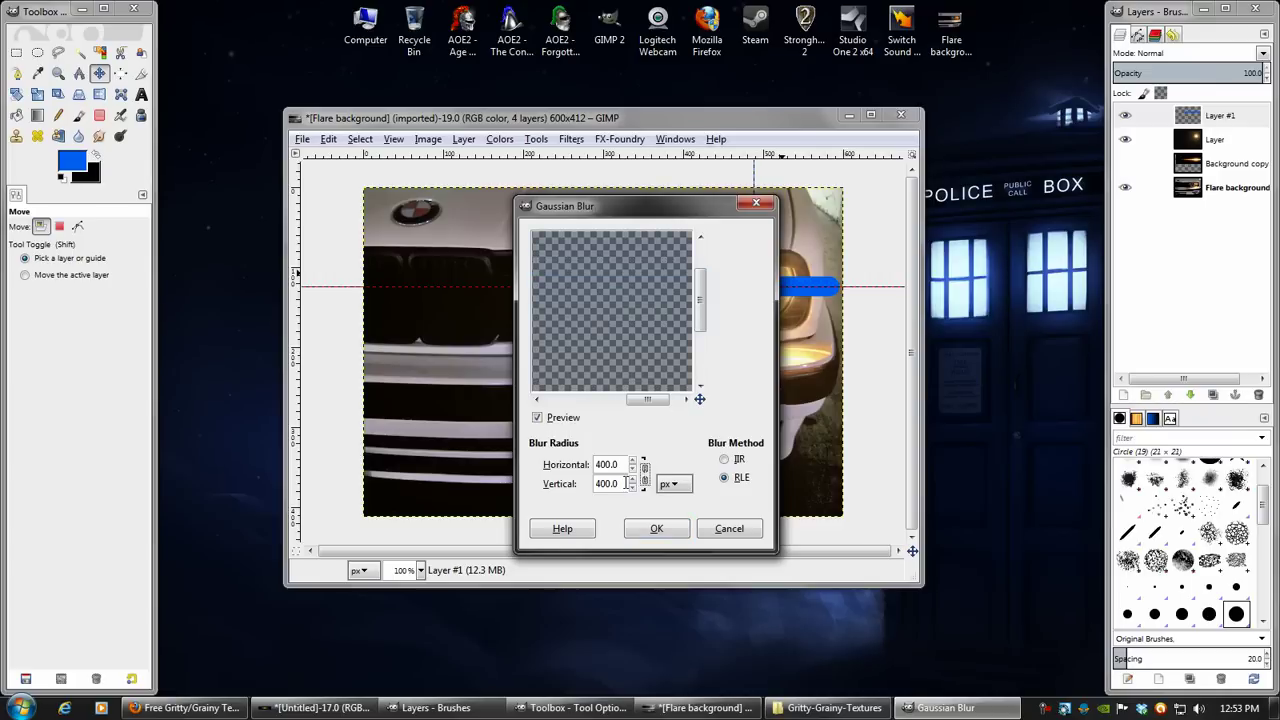
drag(624, 484, 434, 478)
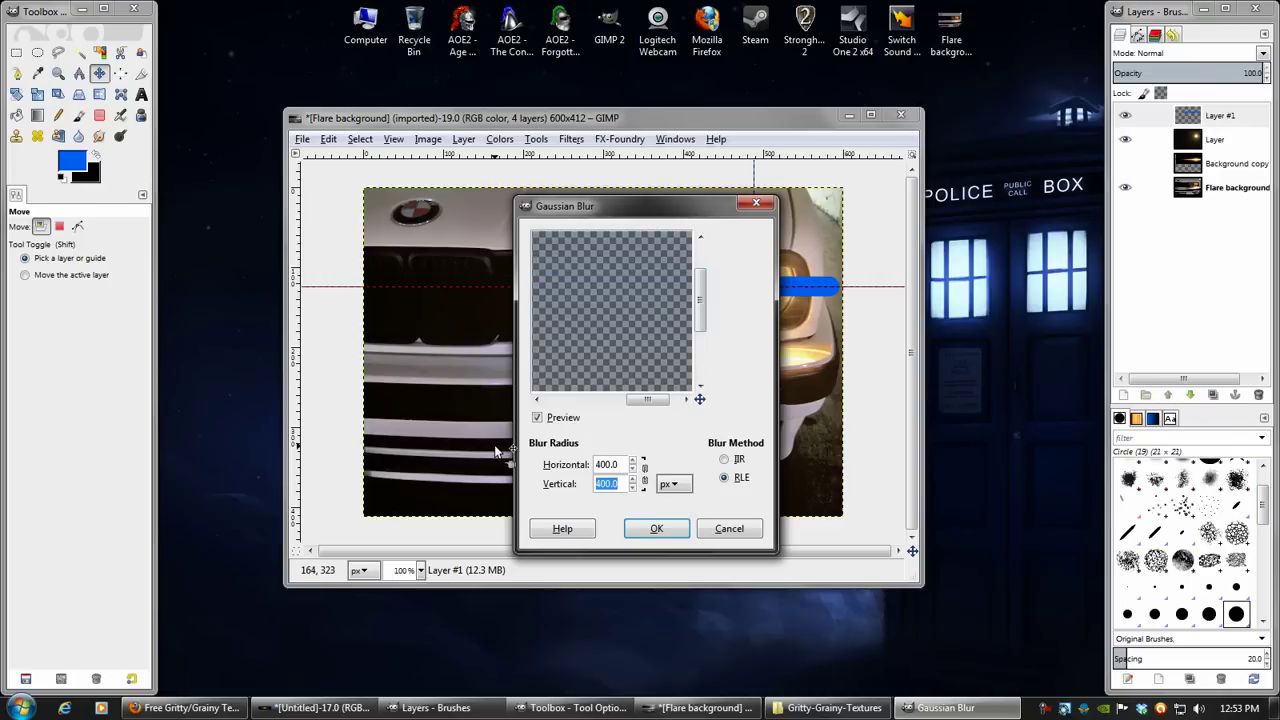
key(Return)
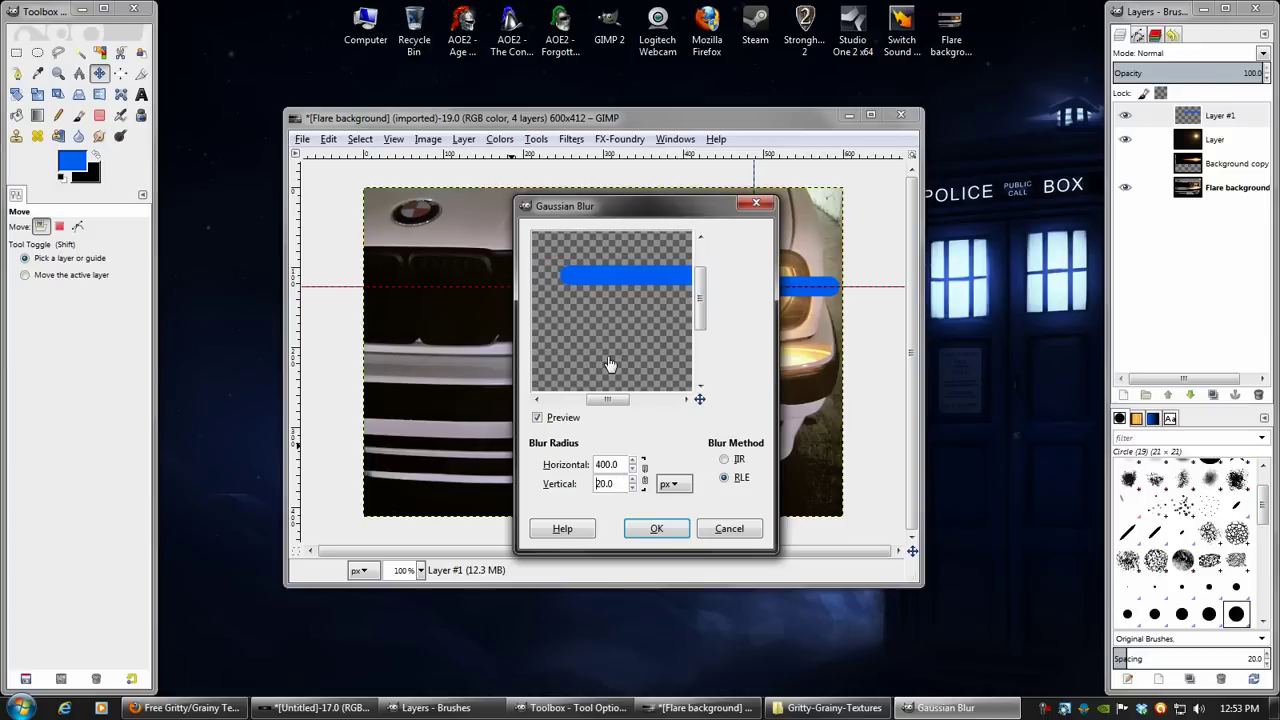
click(656, 528)
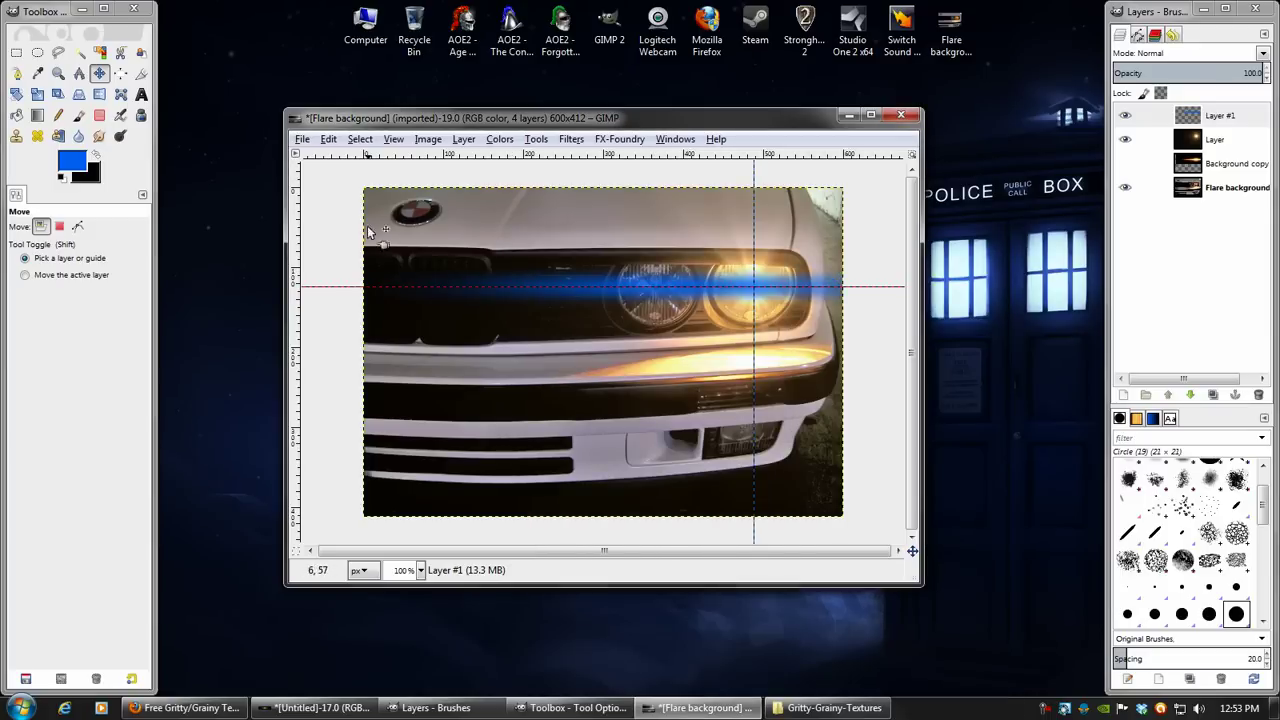
Re-run the Gaussian Blur with the vertical radius set to 0
click(571, 138)
click(615, 54)
double_click(615, 481)
text(0)
click(655, 528)
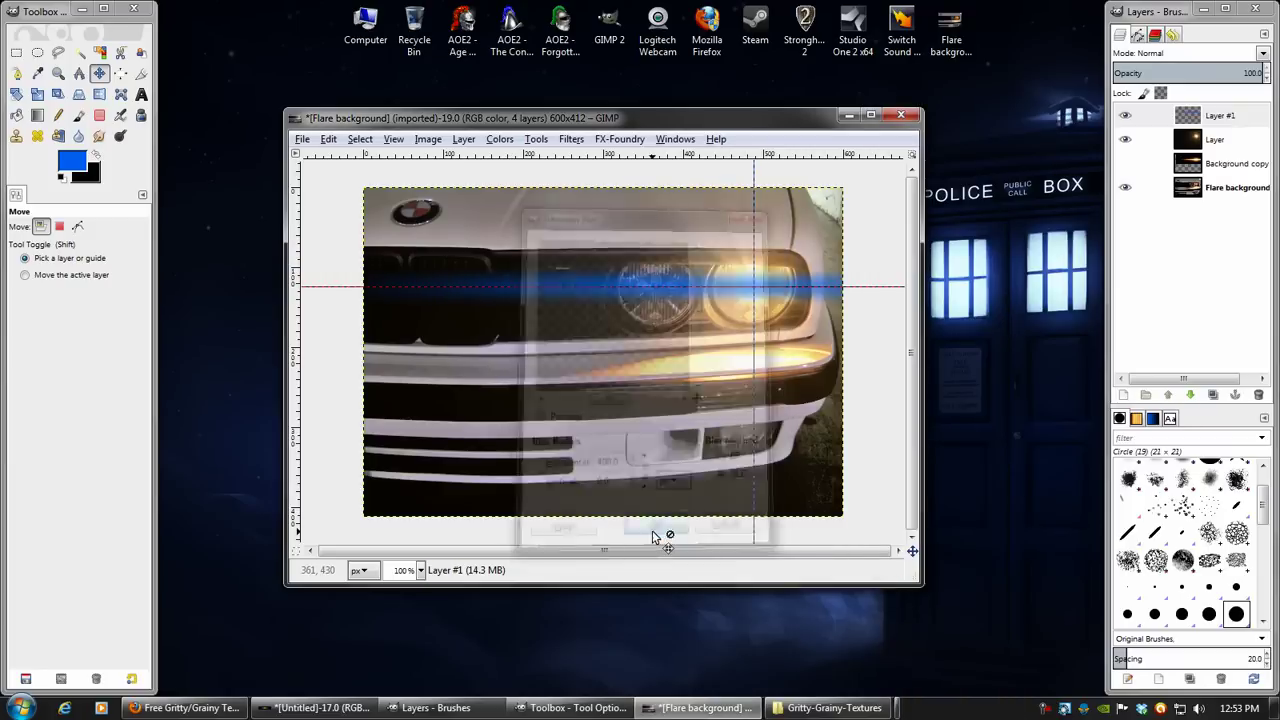
Undo and redo the blur, then set the streak layer to Addition mode
click(329, 140)
click(326, 160)
click(328, 139)
click(345, 175)
click(1182, 55)
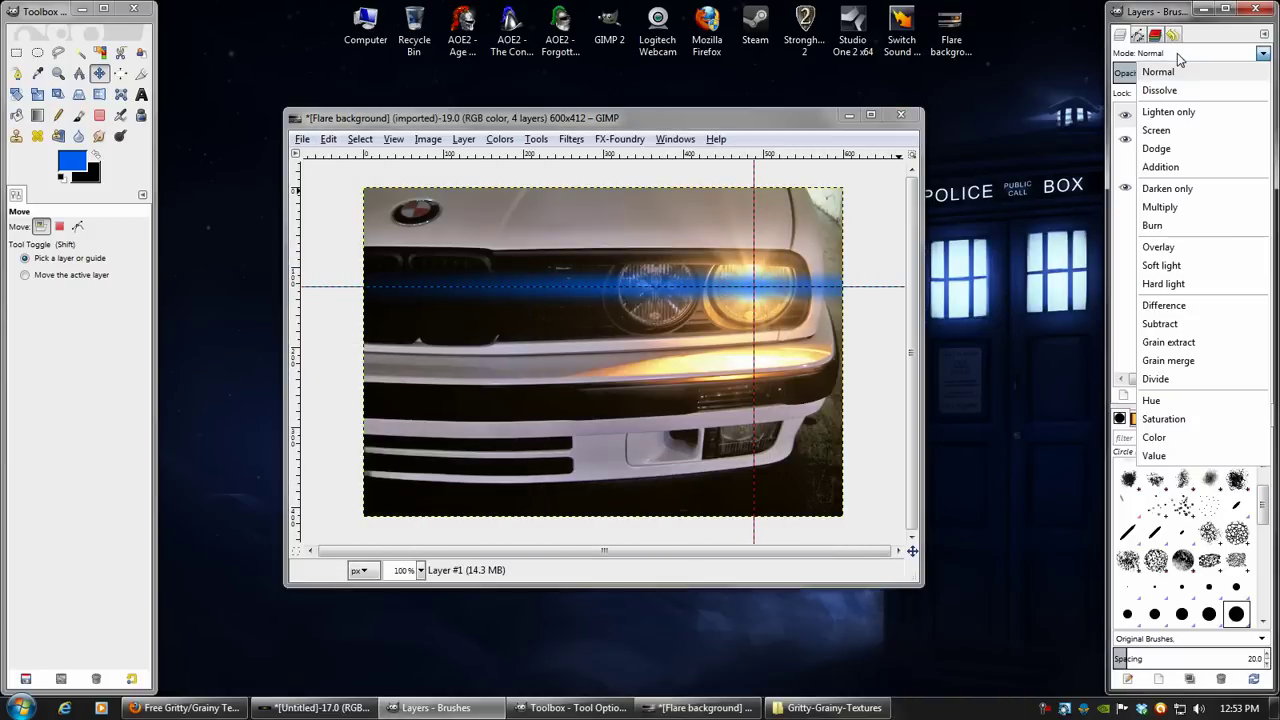
click(1175, 129)
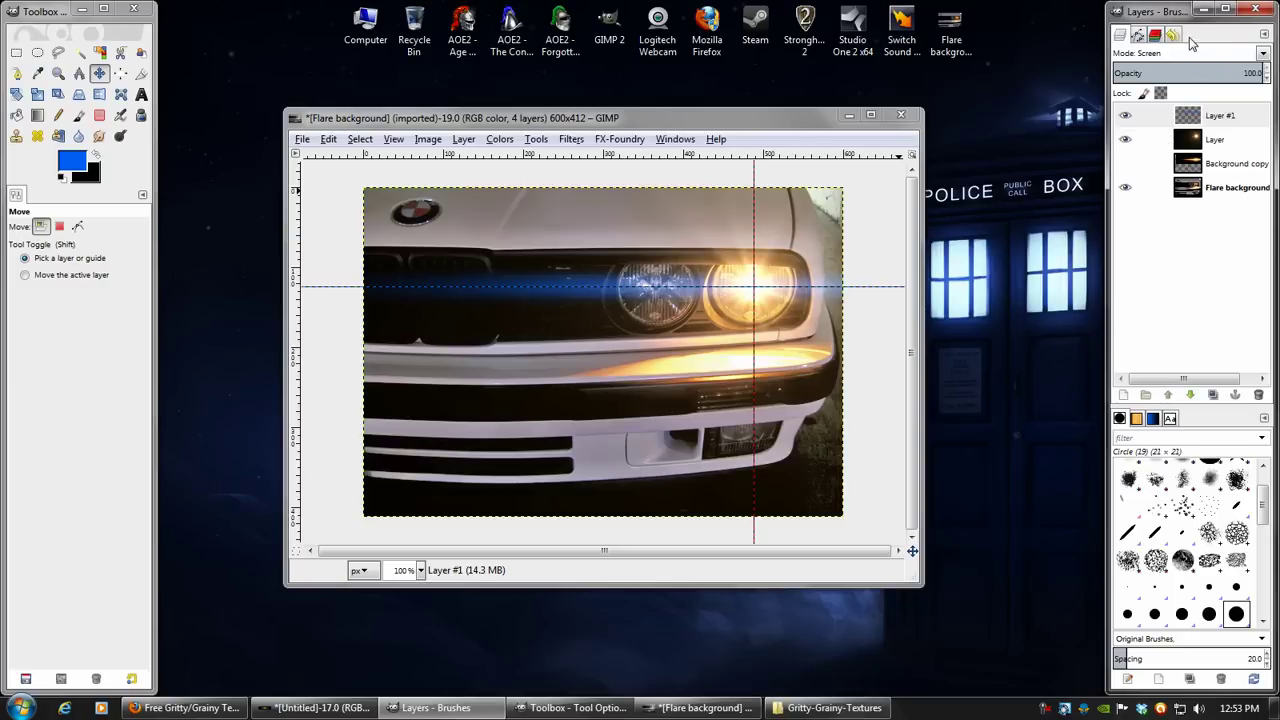
click(1170, 55)
click(1175, 171)
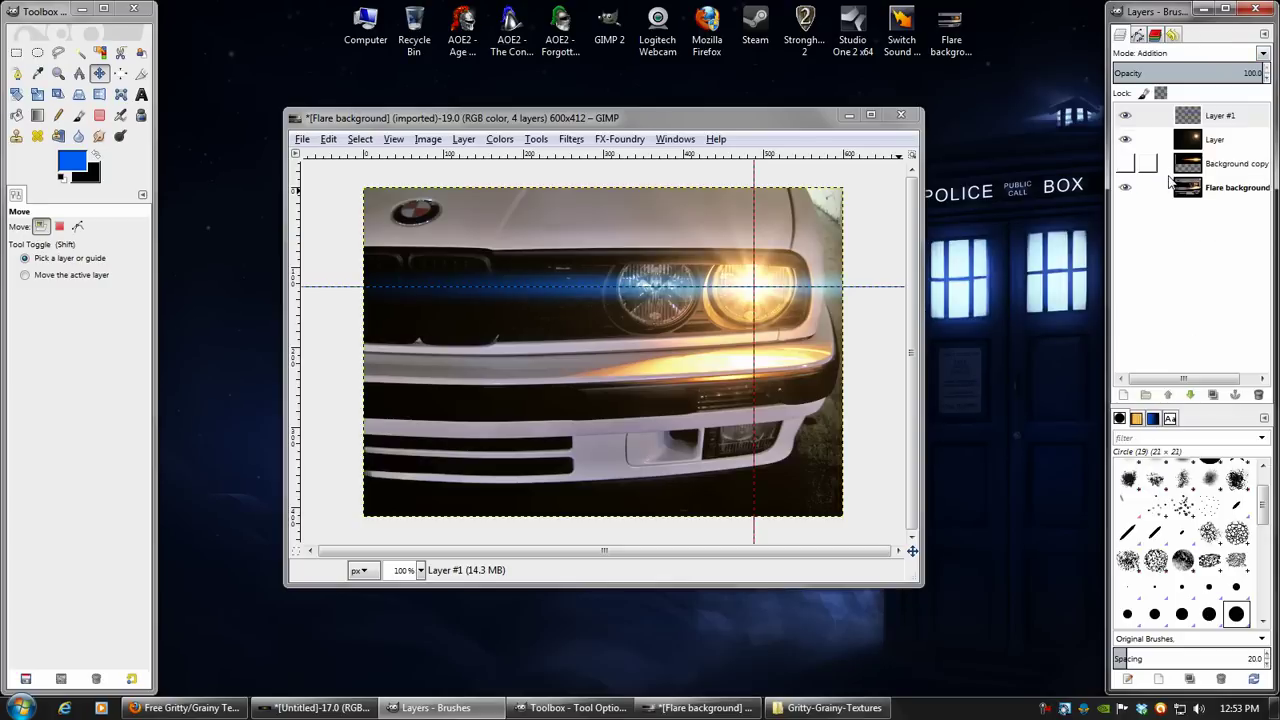
Duplicate the streak layer and set Layer #1 to Dodge mode
click(1215, 187)
click(1205, 116)
click(1212, 395)
click(1210, 139)
click(1190, 53)
click(1175, 143)
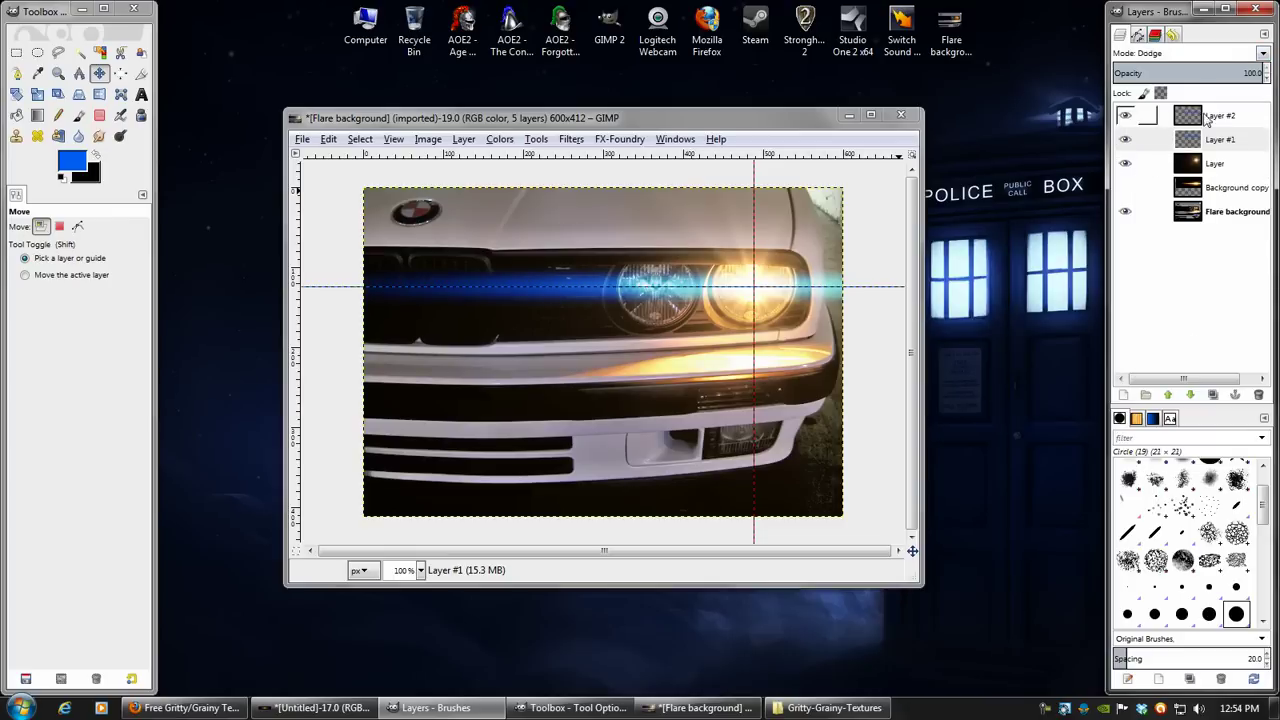
Set Layer #2 to Screen mode and duplicate it as Layer #3
click(1215, 116)
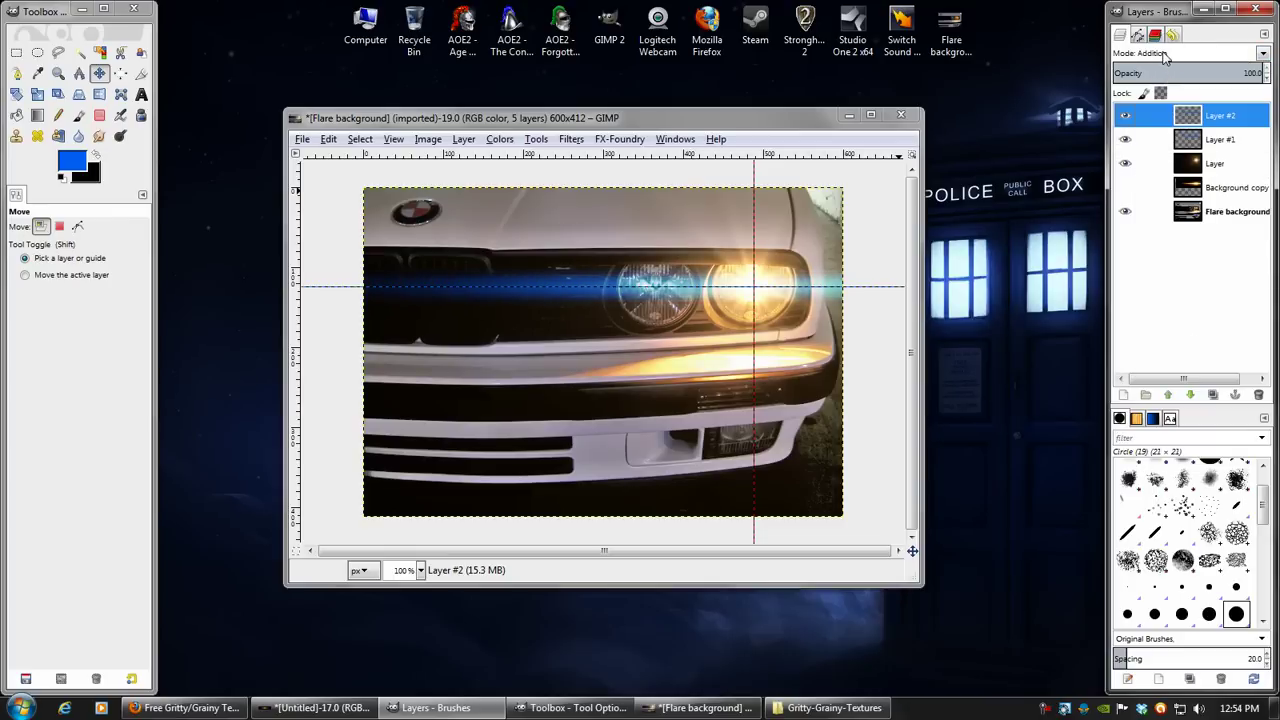
click(1163, 55)
click(1156, 130)
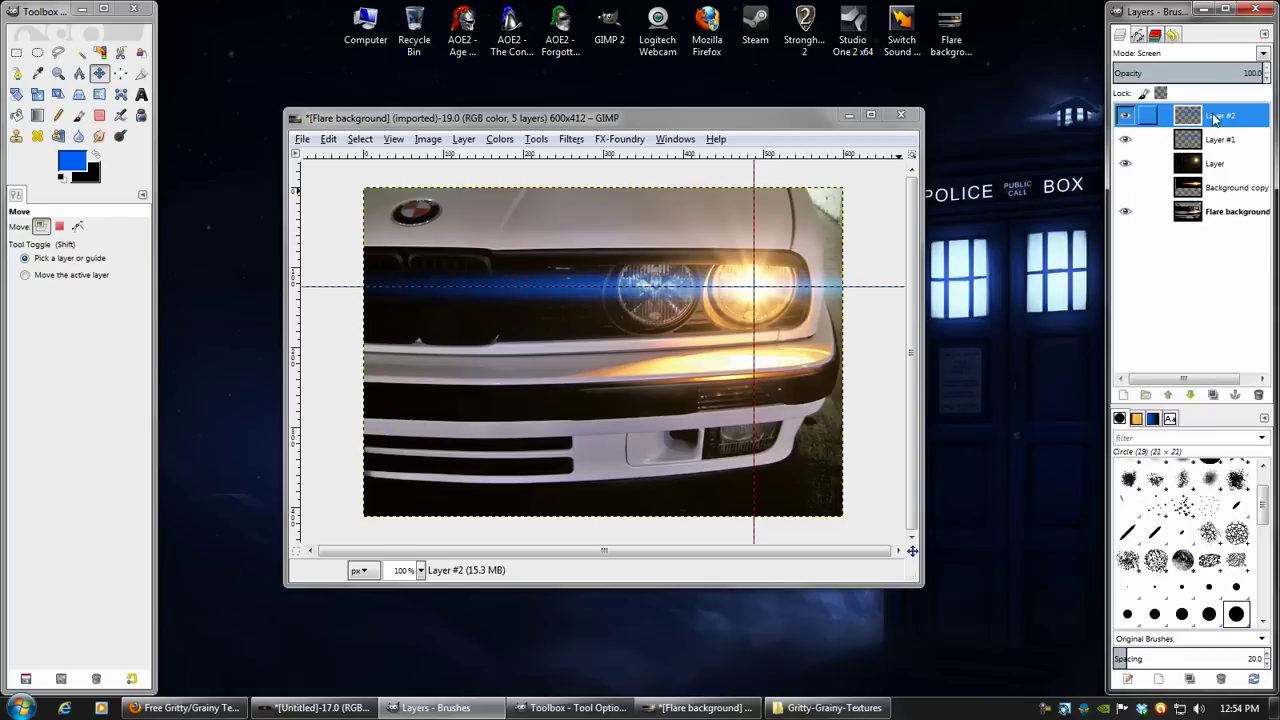
click(1212, 396)
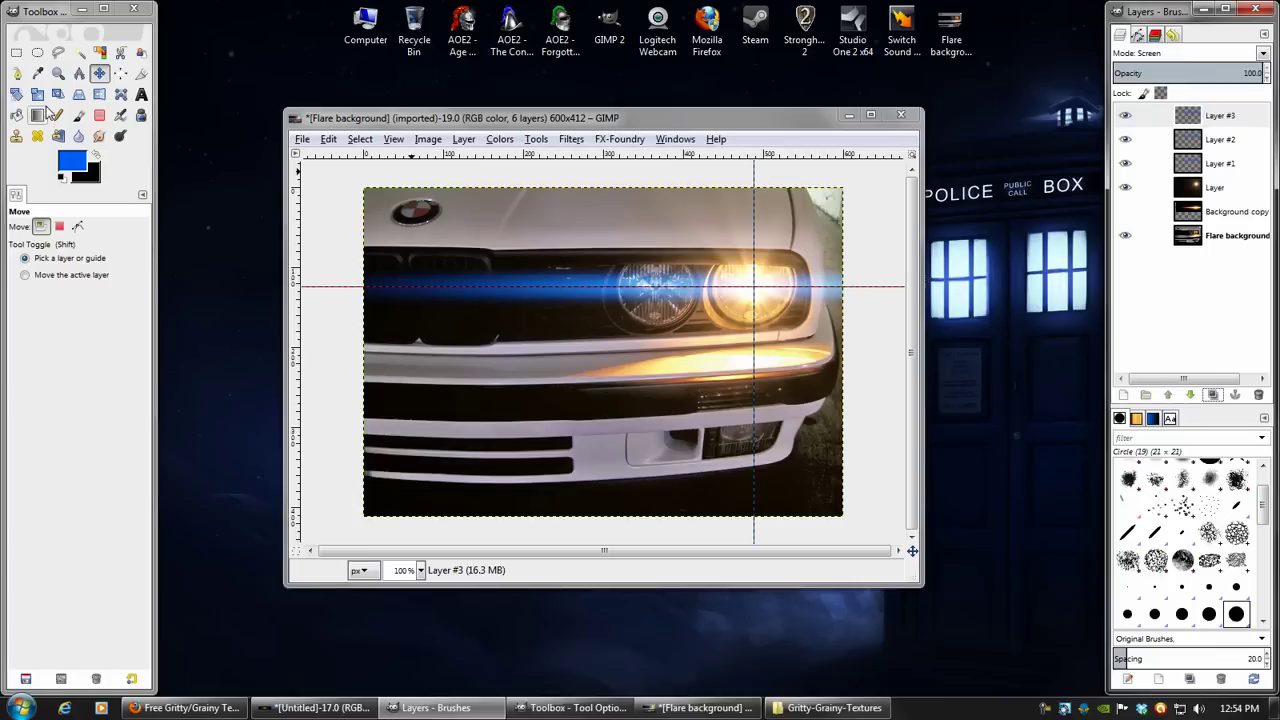
Squash Layer #3 to 600 × 157 px and move the streak up across the headlights
click(37, 94)
click(741, 296)
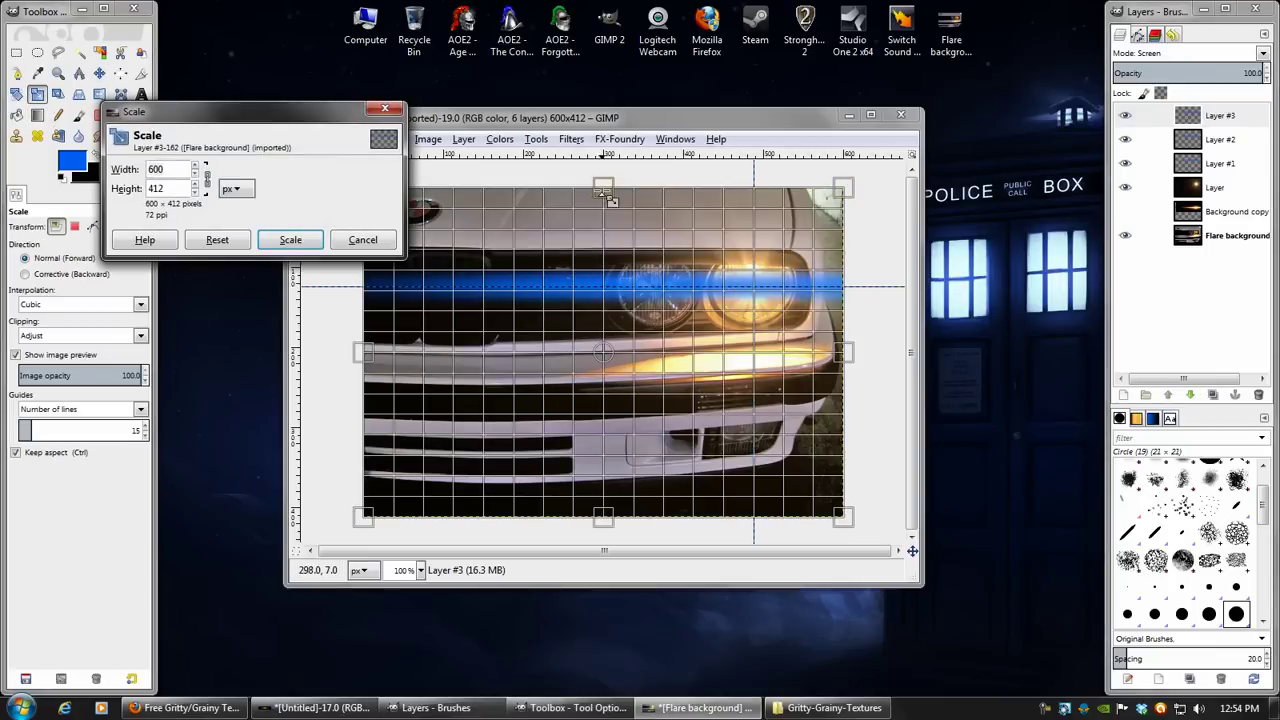
drag(603, 187, 618, 393)
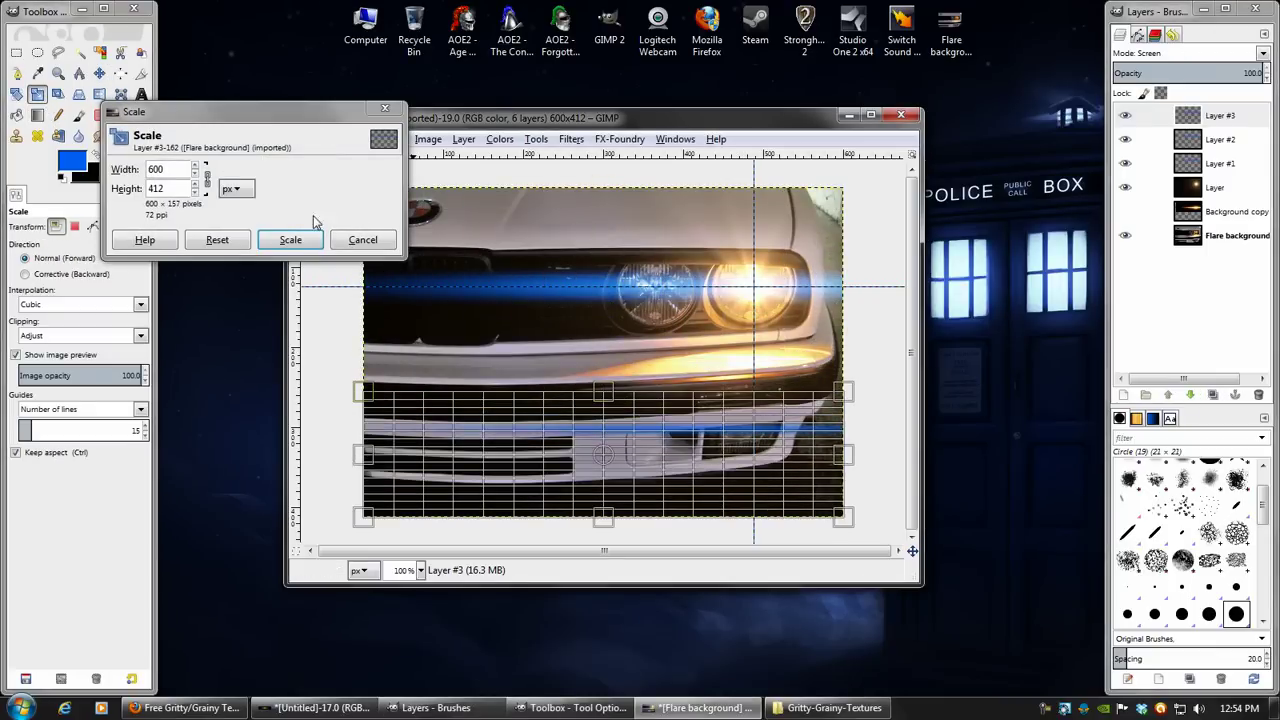
click(290, 240)
click(101, 73)
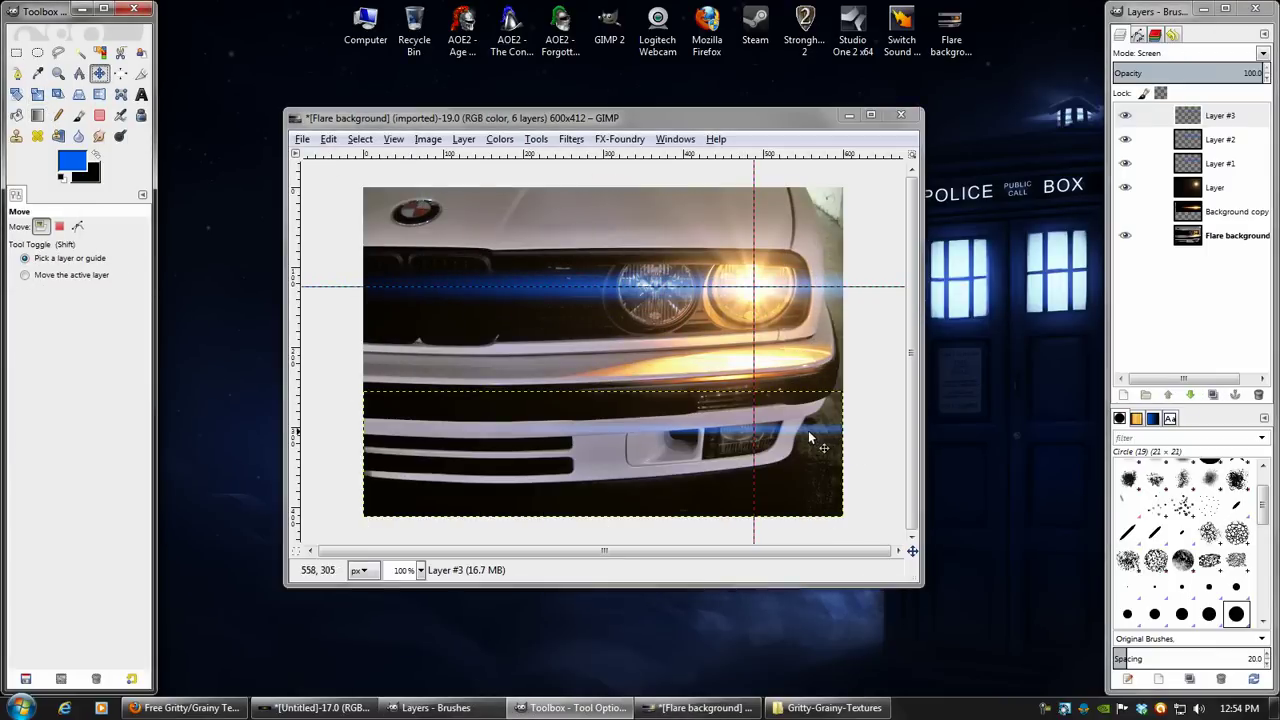
drag(816, 440, 810, 291)
Set Layer #3's blend mode to Addition
click(1145, 235)
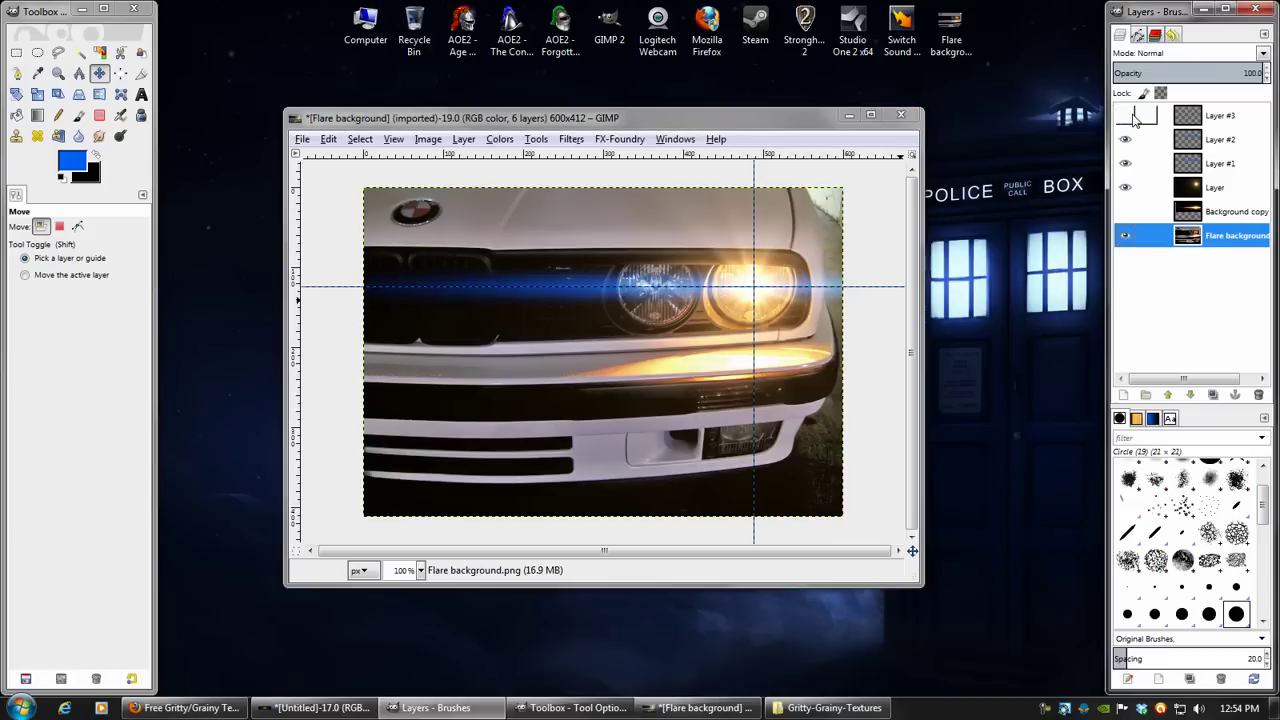
click(1136, 116)
click(1190, 53)
click(1170, 170)
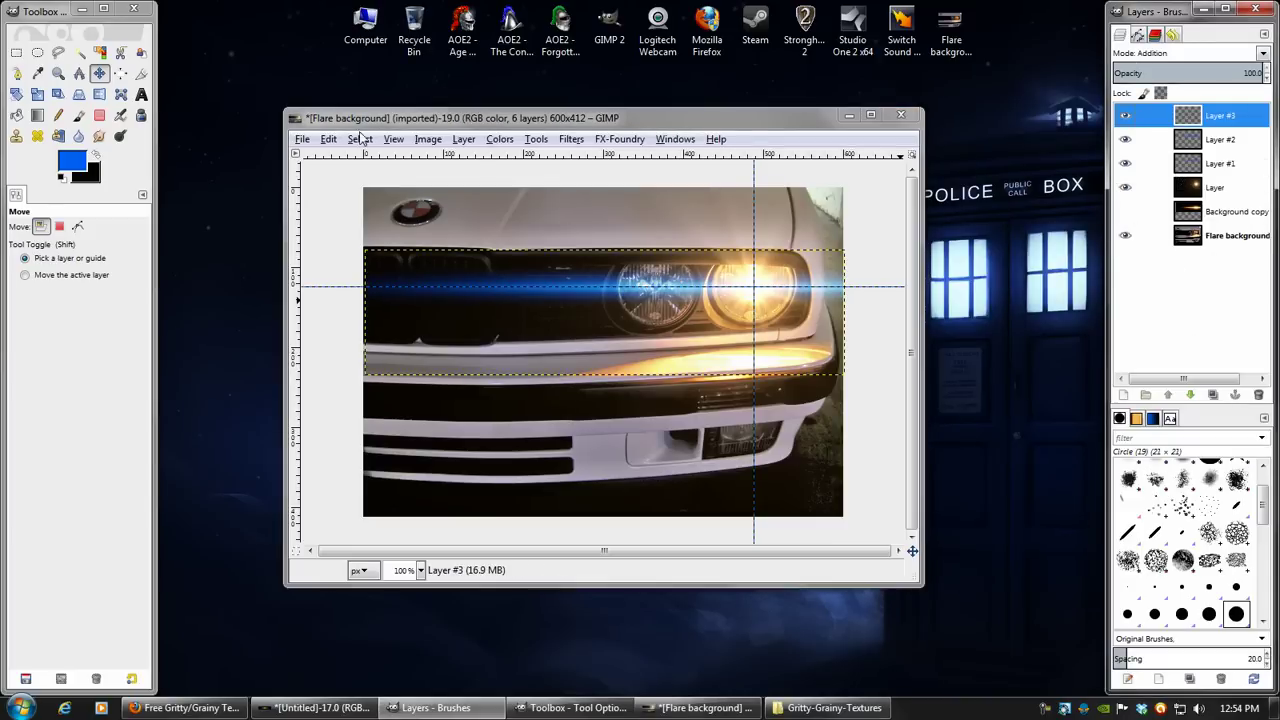
Hide the guides and check the foreground colour without changing it
click(393, 138)
click(440, 327)
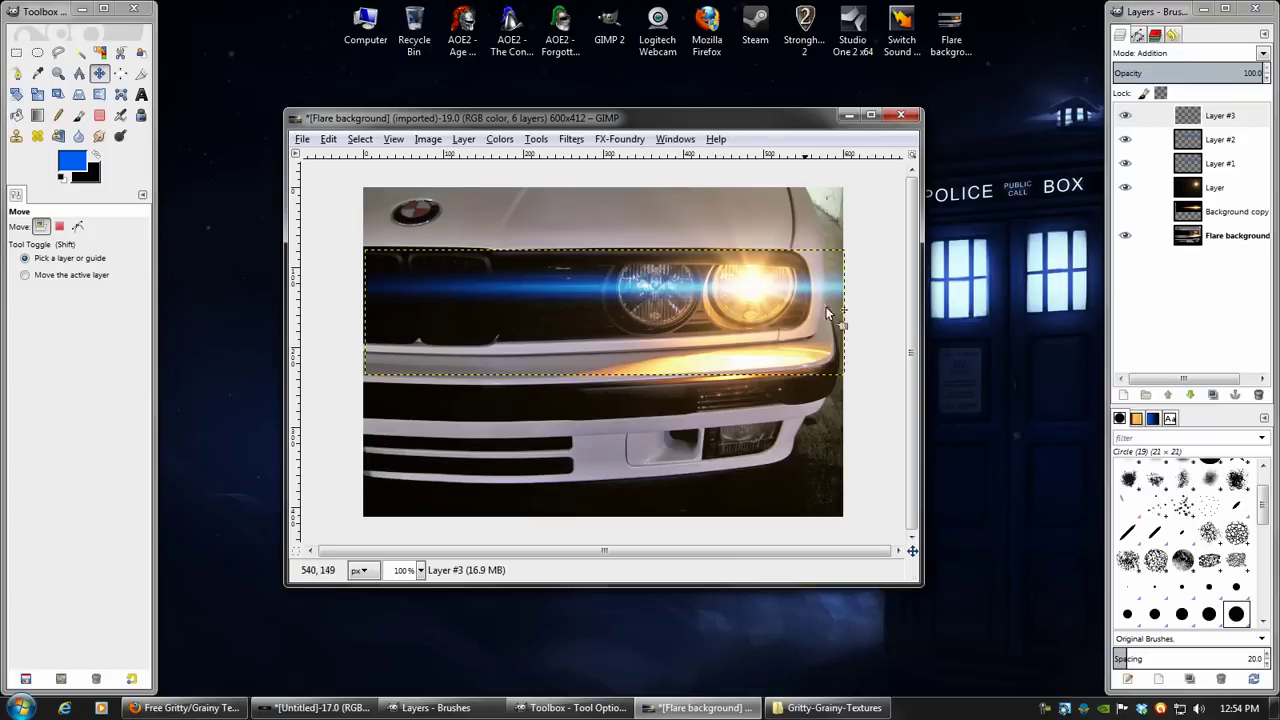
click(1140, 115)
click(68, 166)
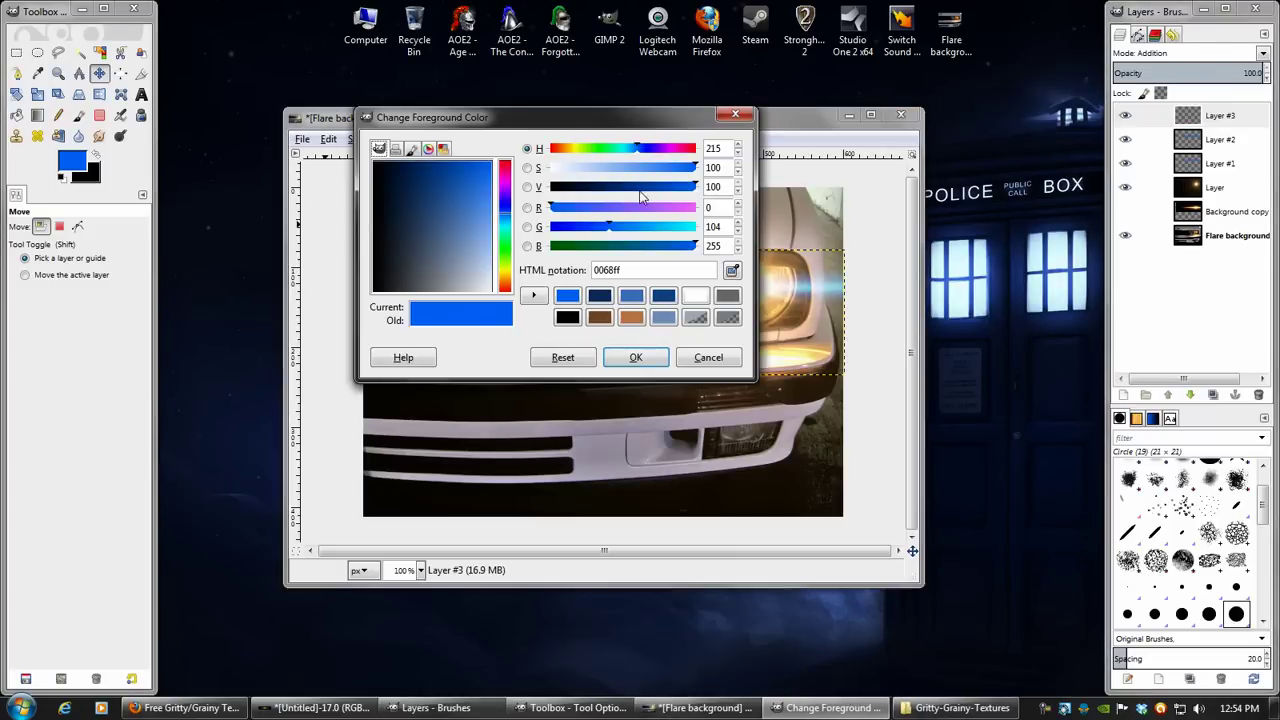
click(706, 357)
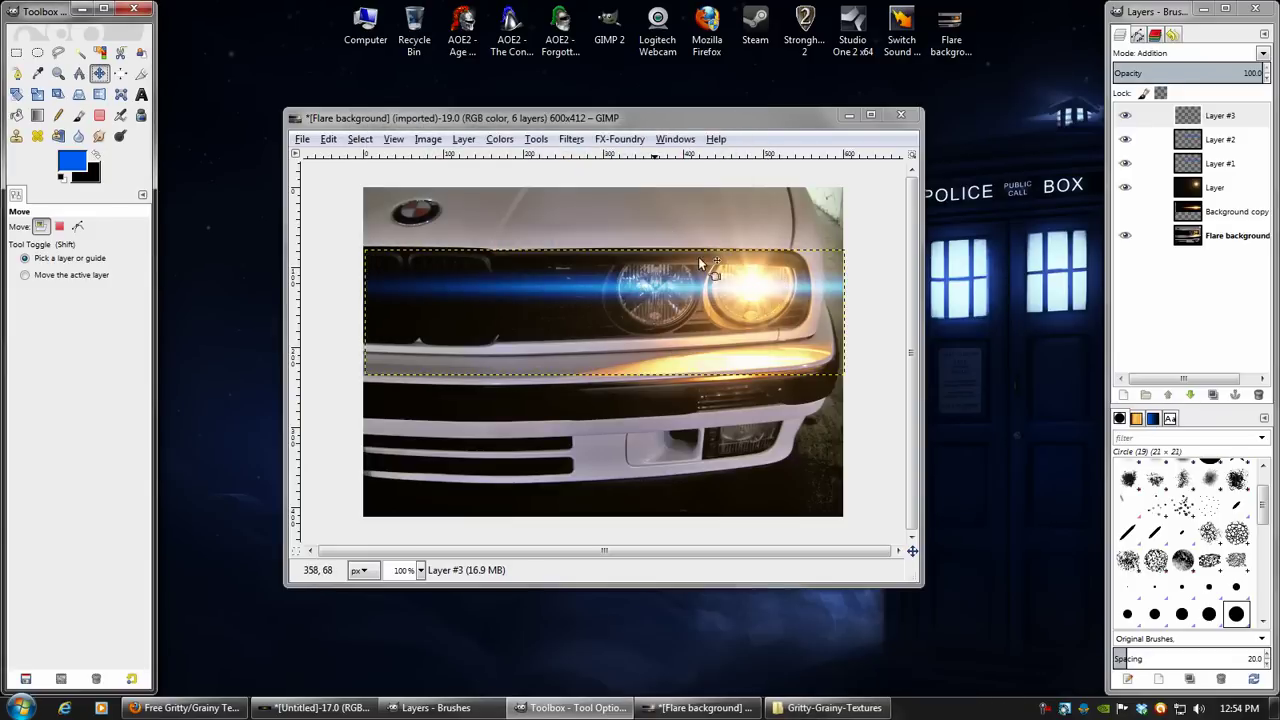
Toggle Layer #2 off and back on to compare the streak
click(1128, 118)
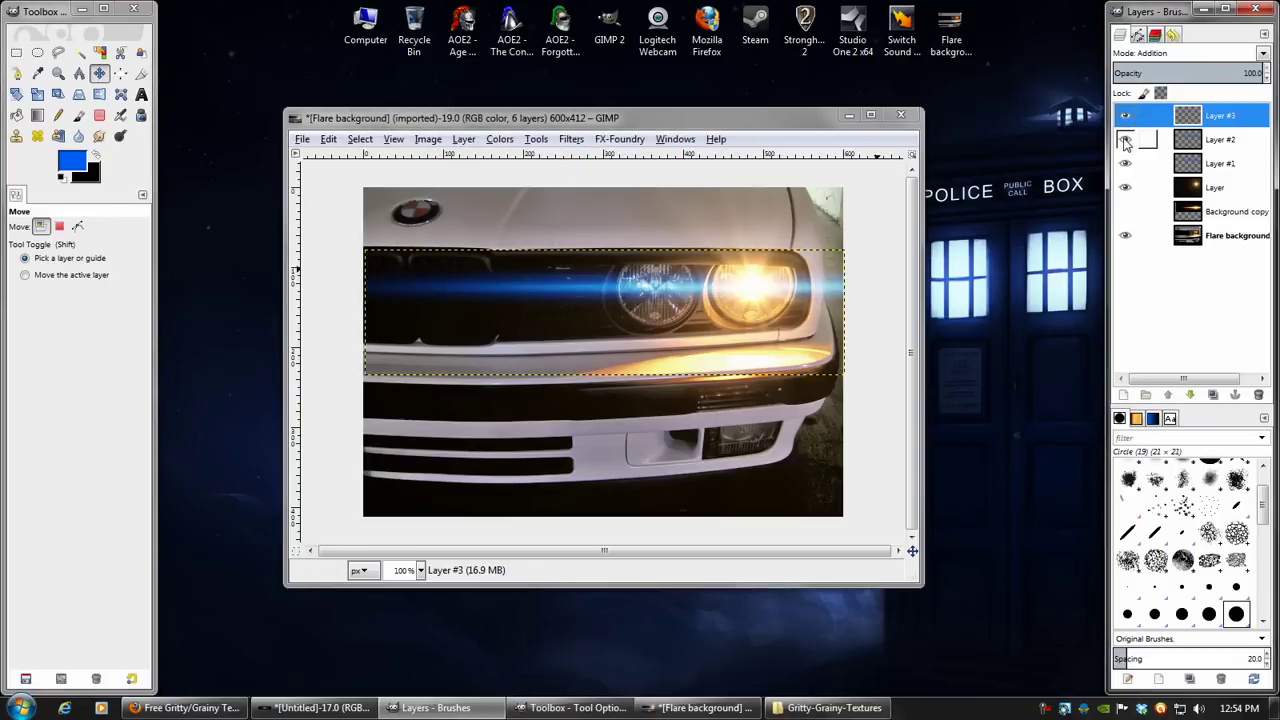
click(1125, 142)
click(1125, 141)
Toggle Layer #3 to compare, then merge the visible layers into Flare background
click(1125, 116)
click(1125, 116)
click(1230, 237)
right_click(1231, 240)
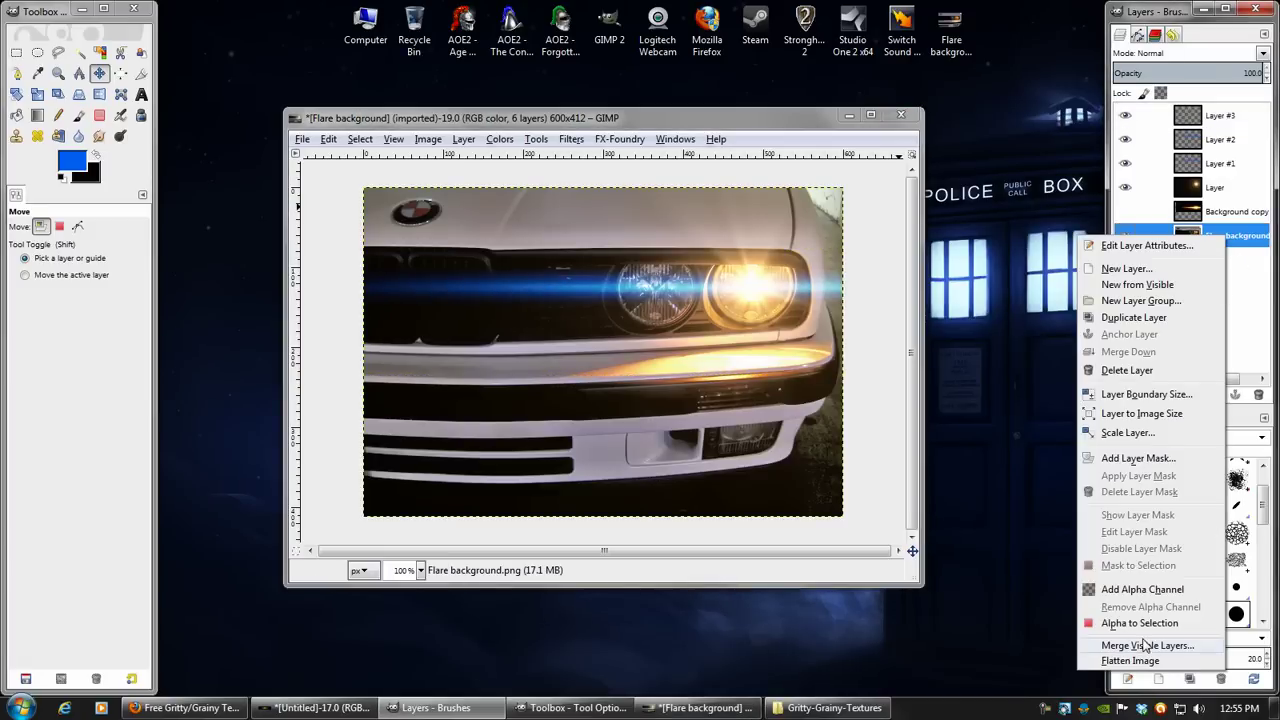
key(Escape)
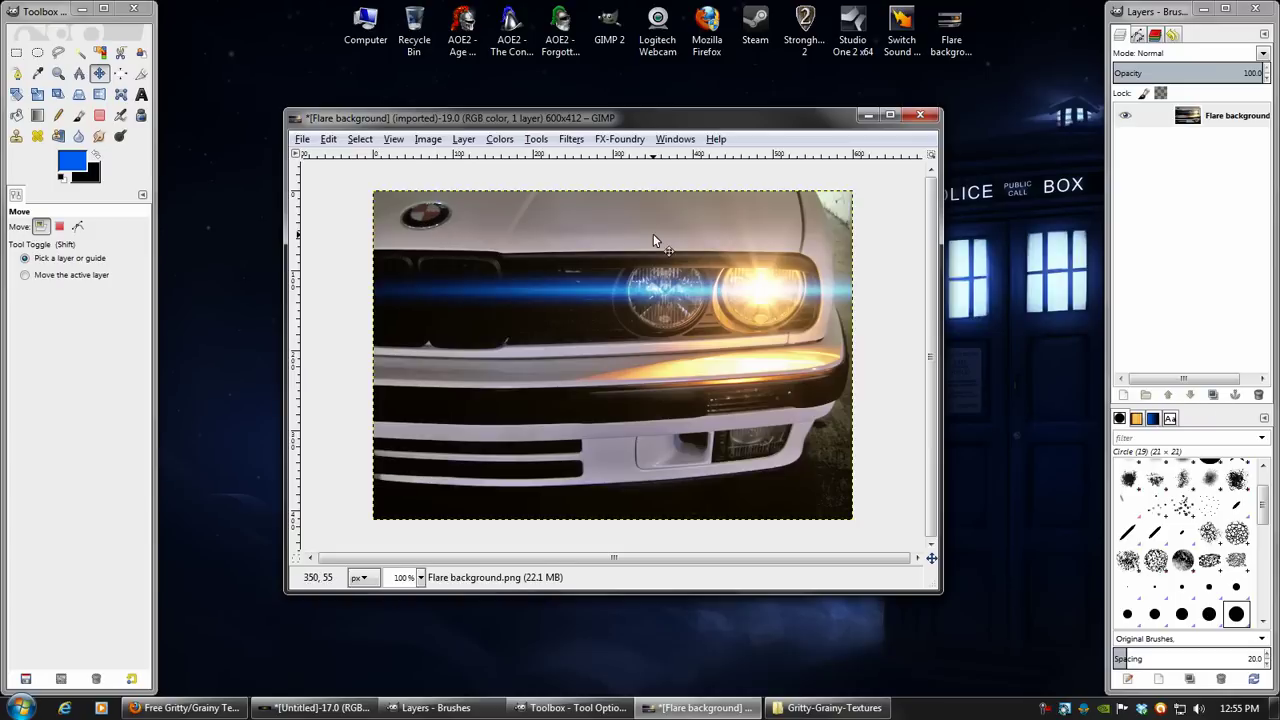
Drag the image window up and to the left
drag(617, 120, 570, 102)
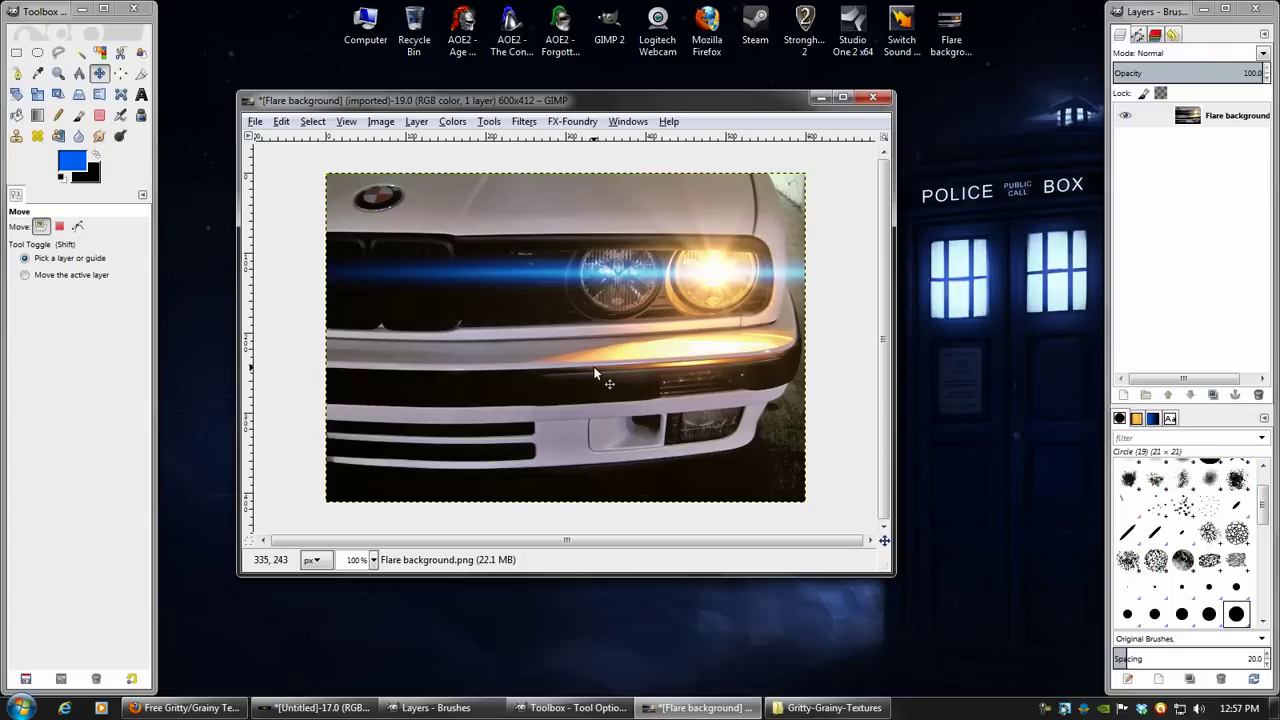
Browse the Graphic Design YouTube tab in Firefox, then minimise Firefox to return to GIMP
click(190, 707)
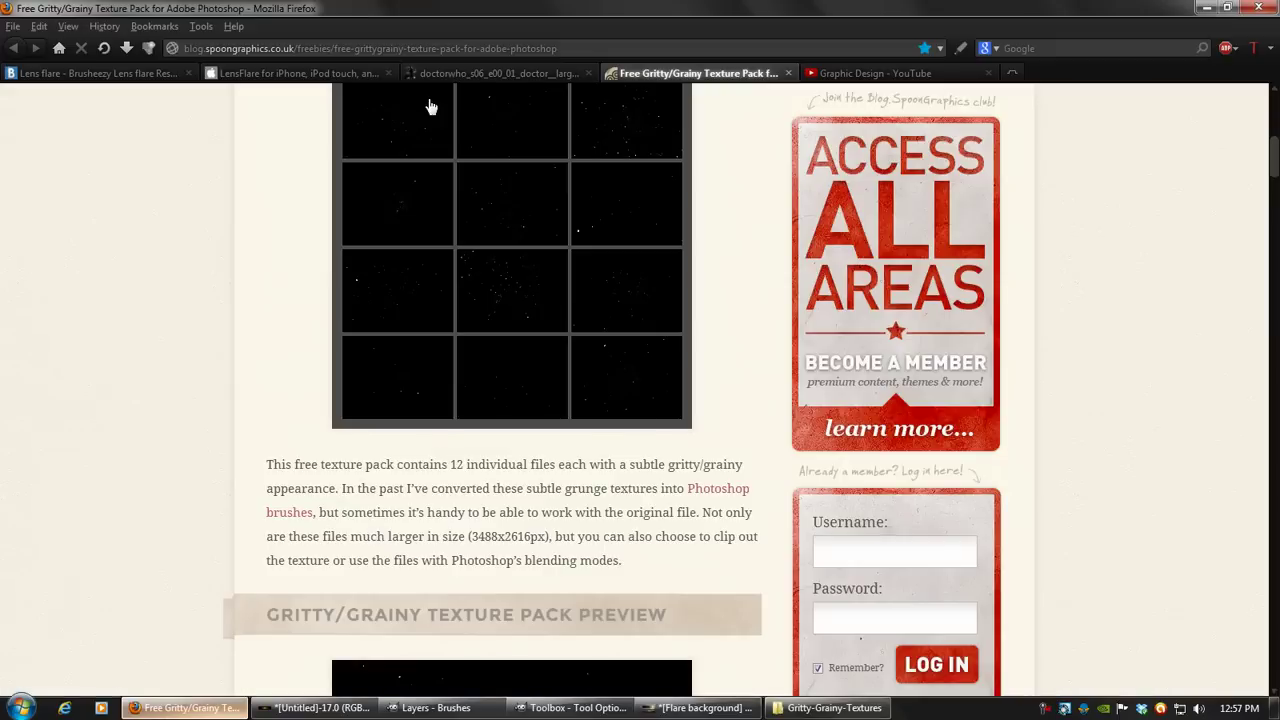
click(883, 80)
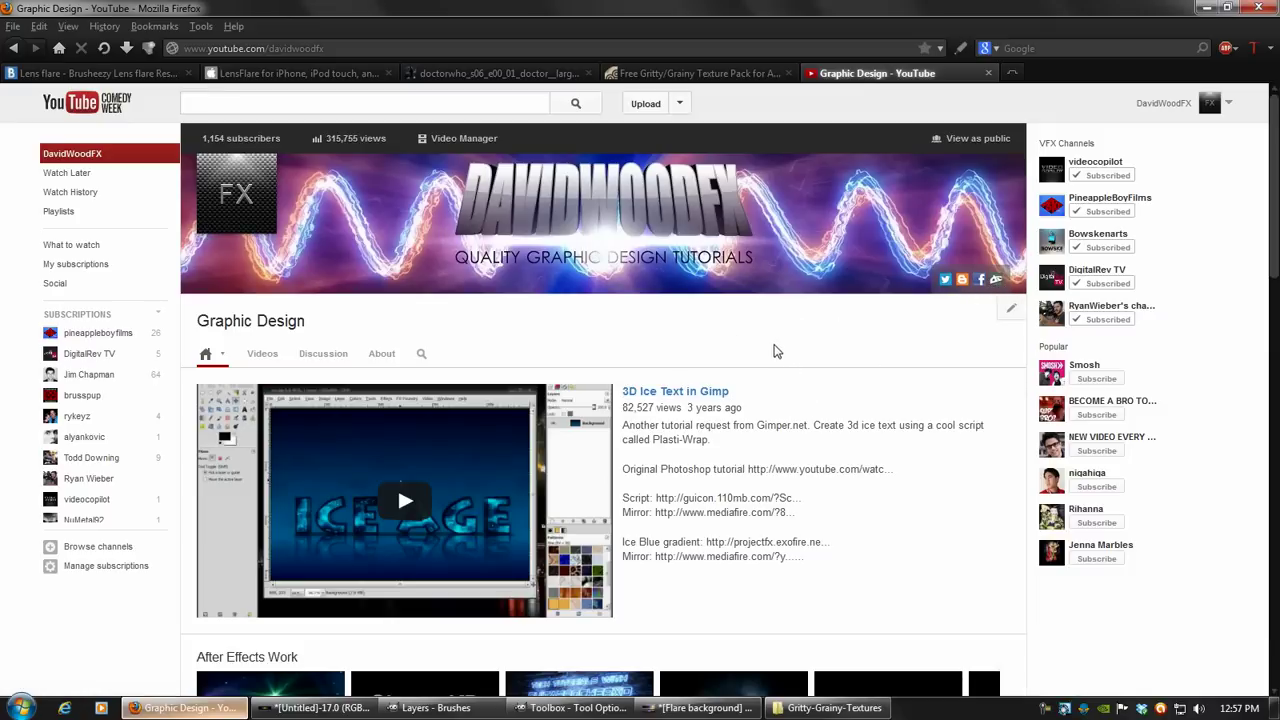
scroll(768, 345, down, 3)
scroll(768, 345, up, 3)
click(185, 707)
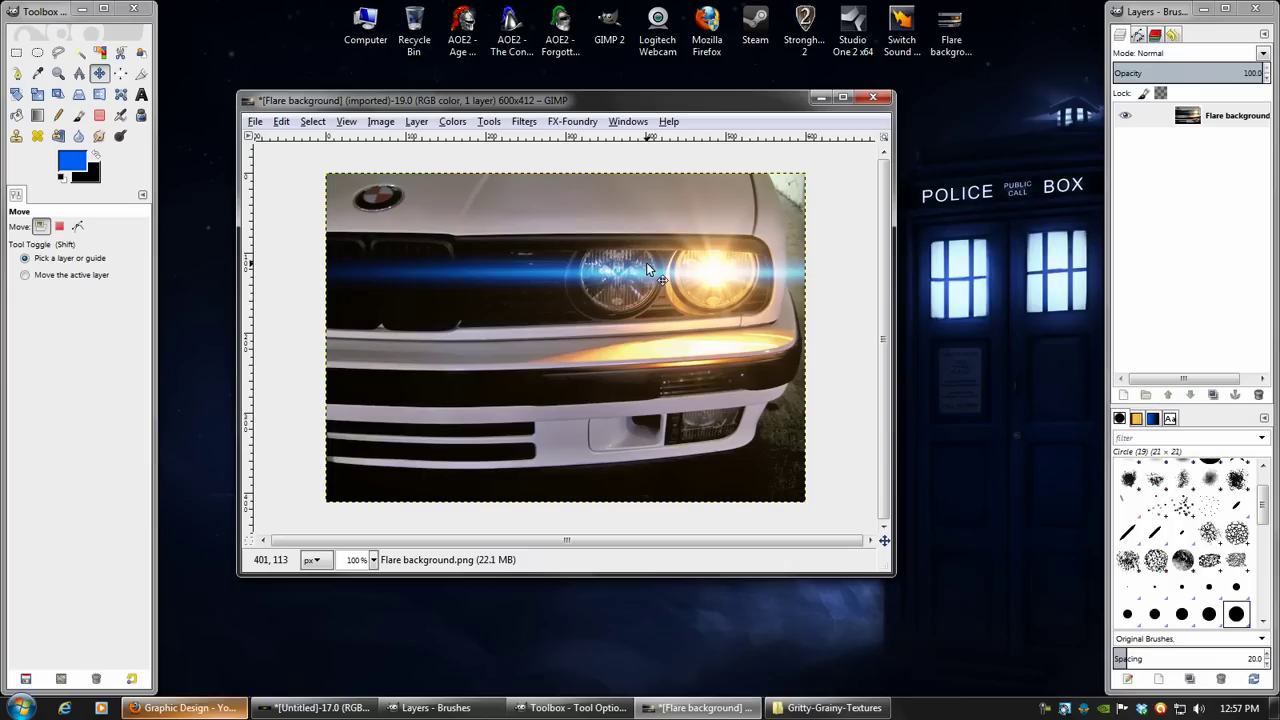